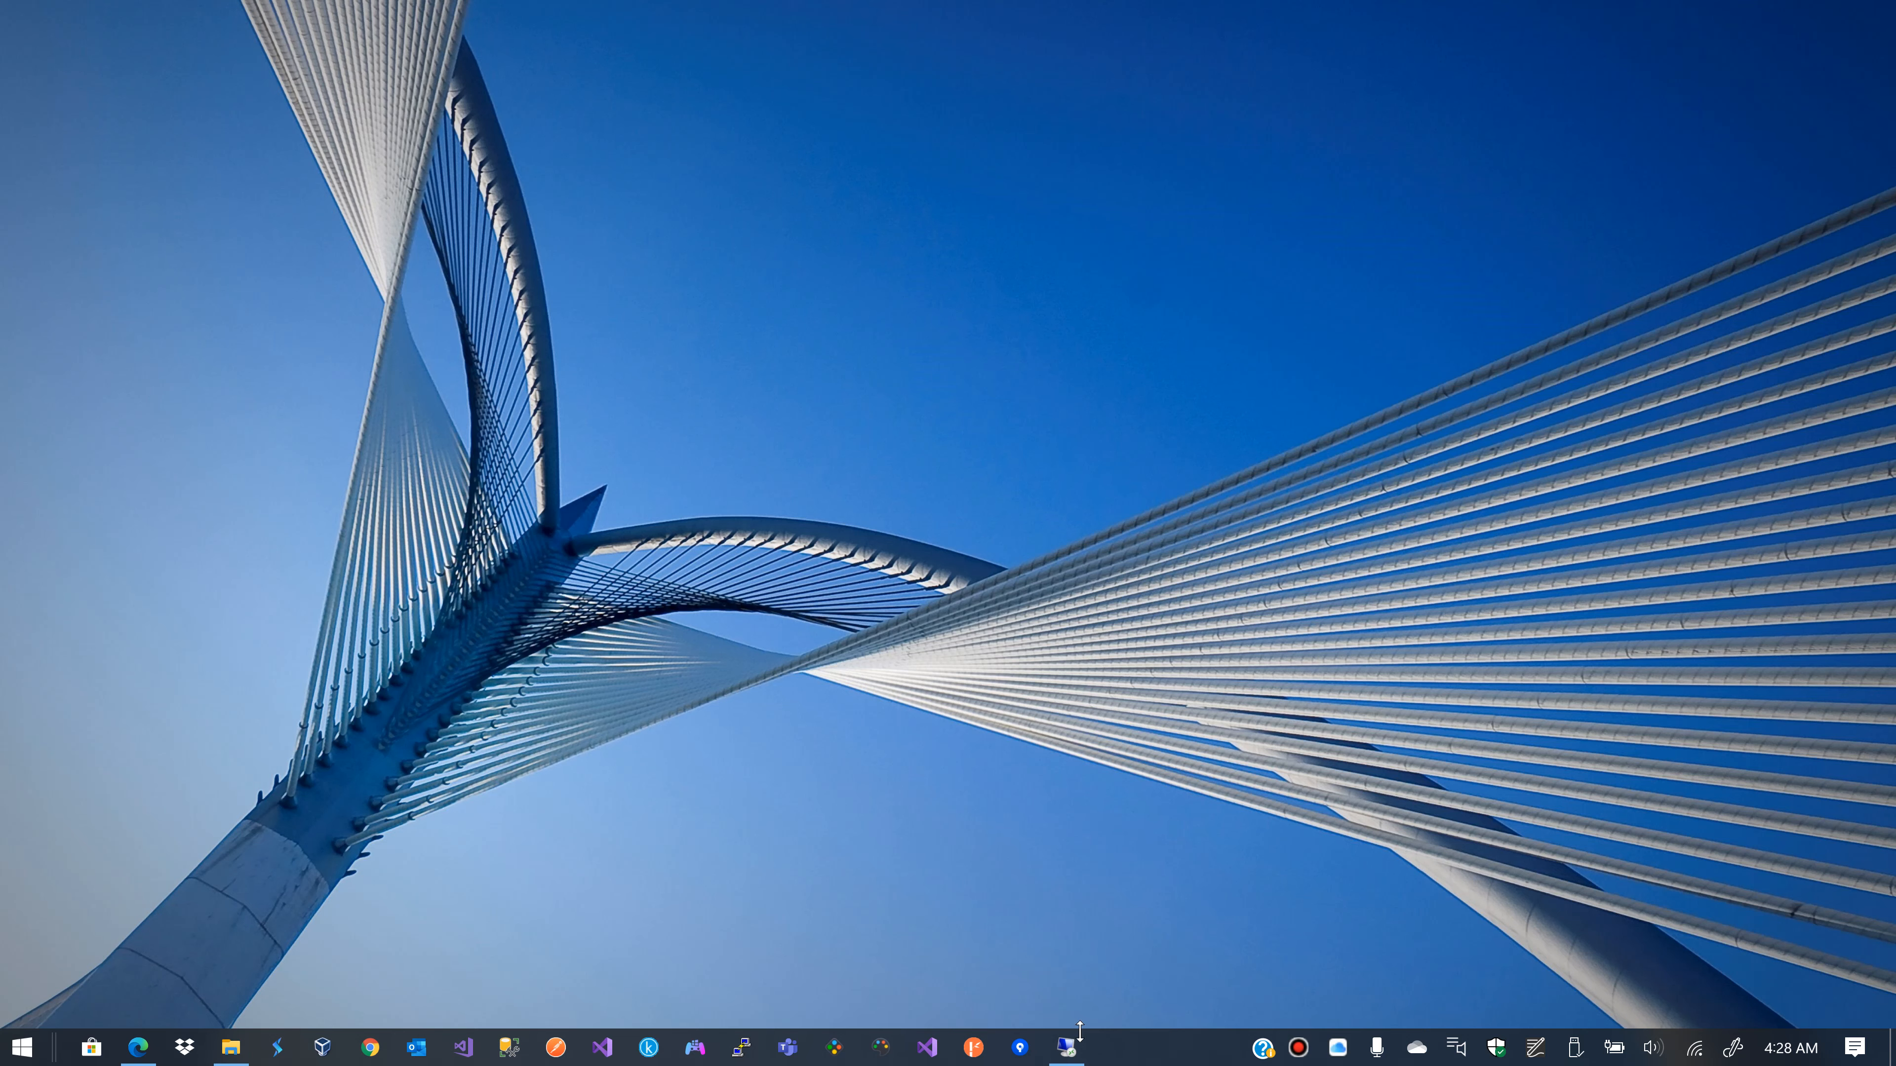
# Step: Switch to Chrome in the remote desktop session and examine the Azure AD B2C tenant's domain name, subscription status and getting-started tasks
pyautogui.click(1066, 1047)
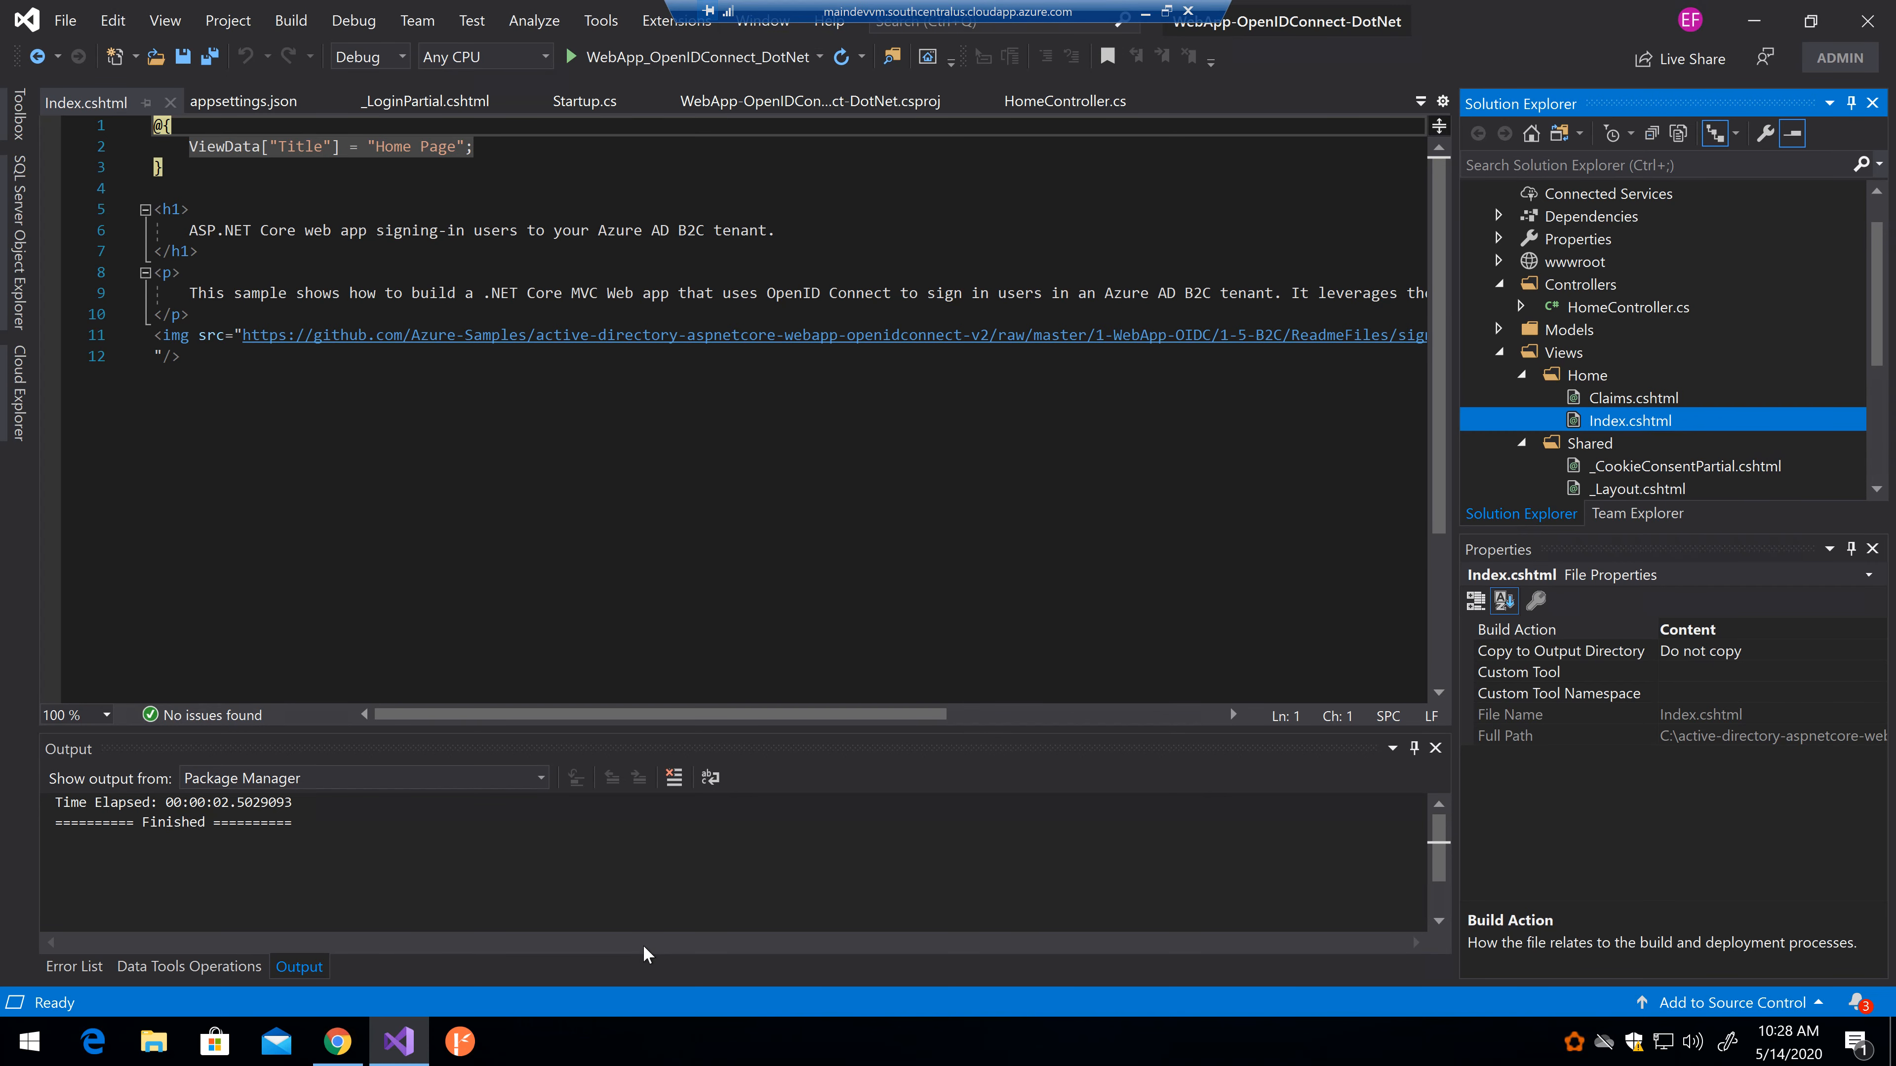
pyautogui.click(340, 1045)
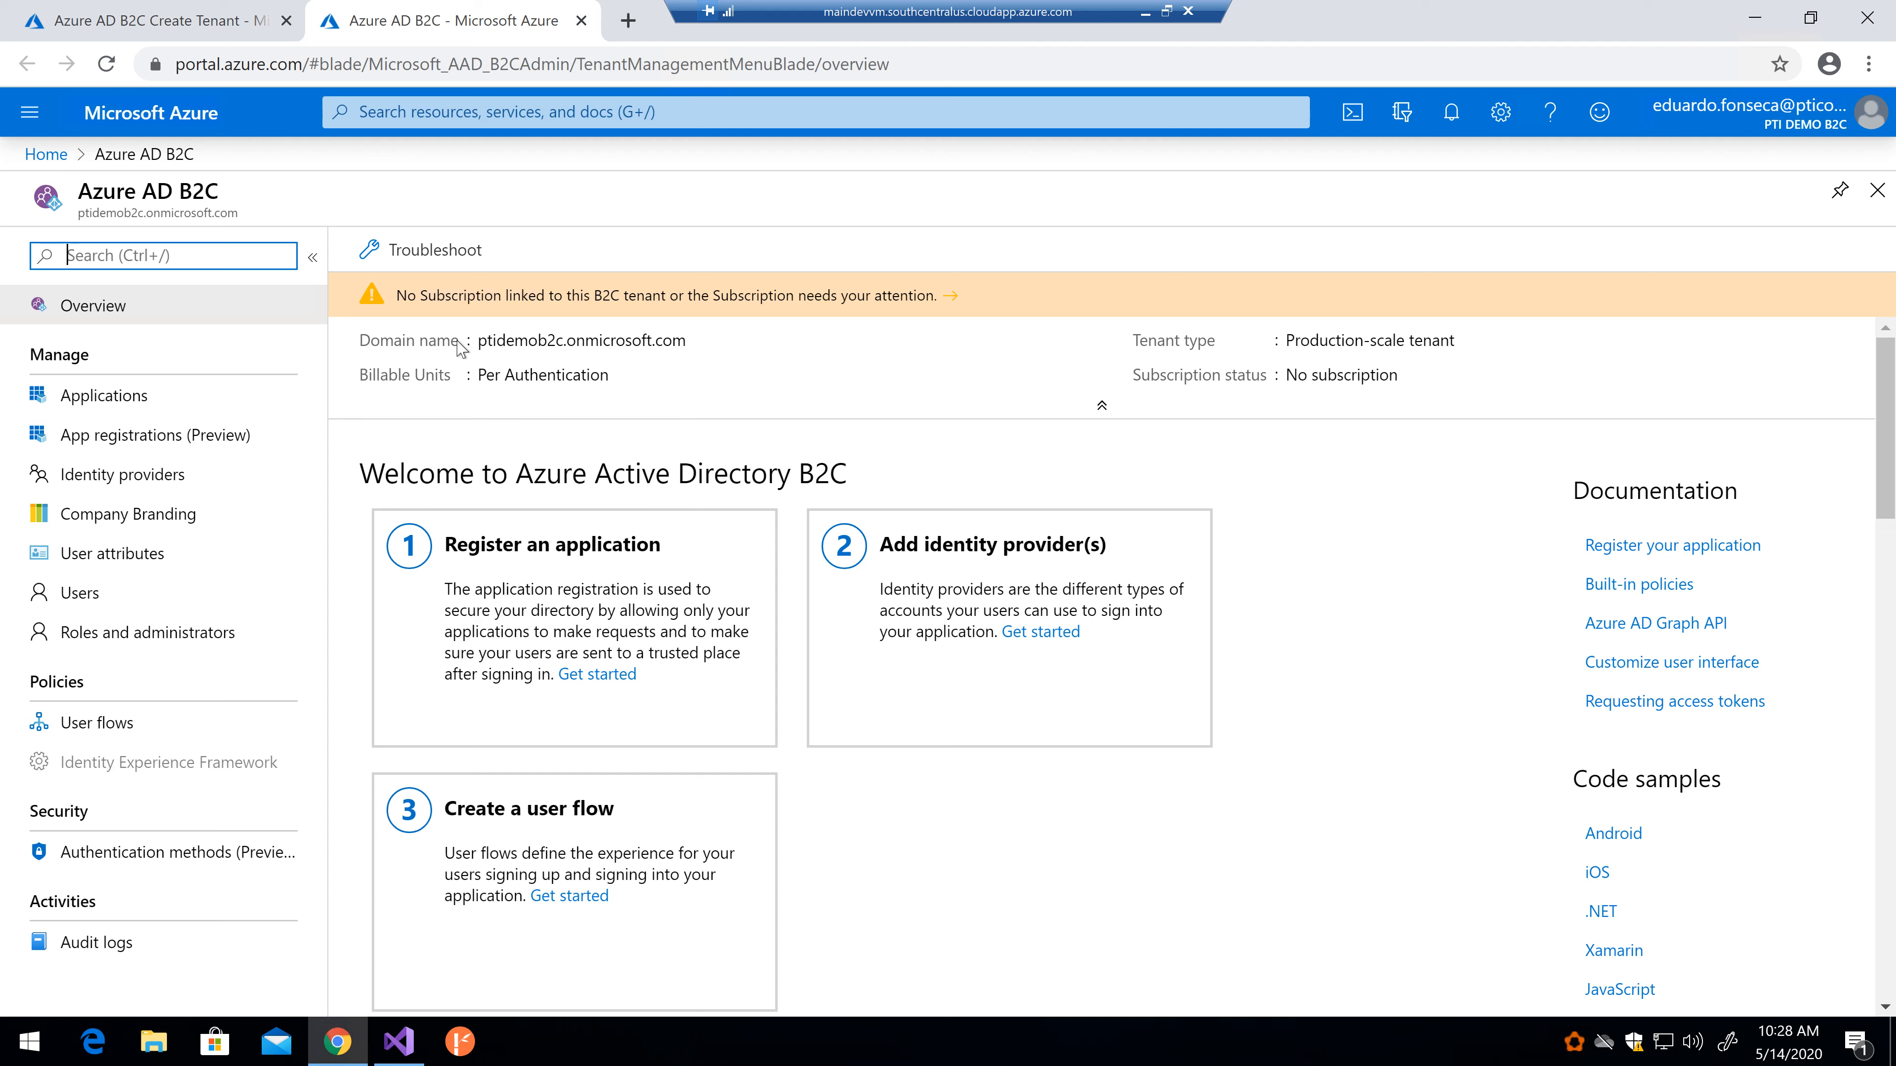
pyautogui.click(484, 342)
pyautogui.doubleClick(485, 343)
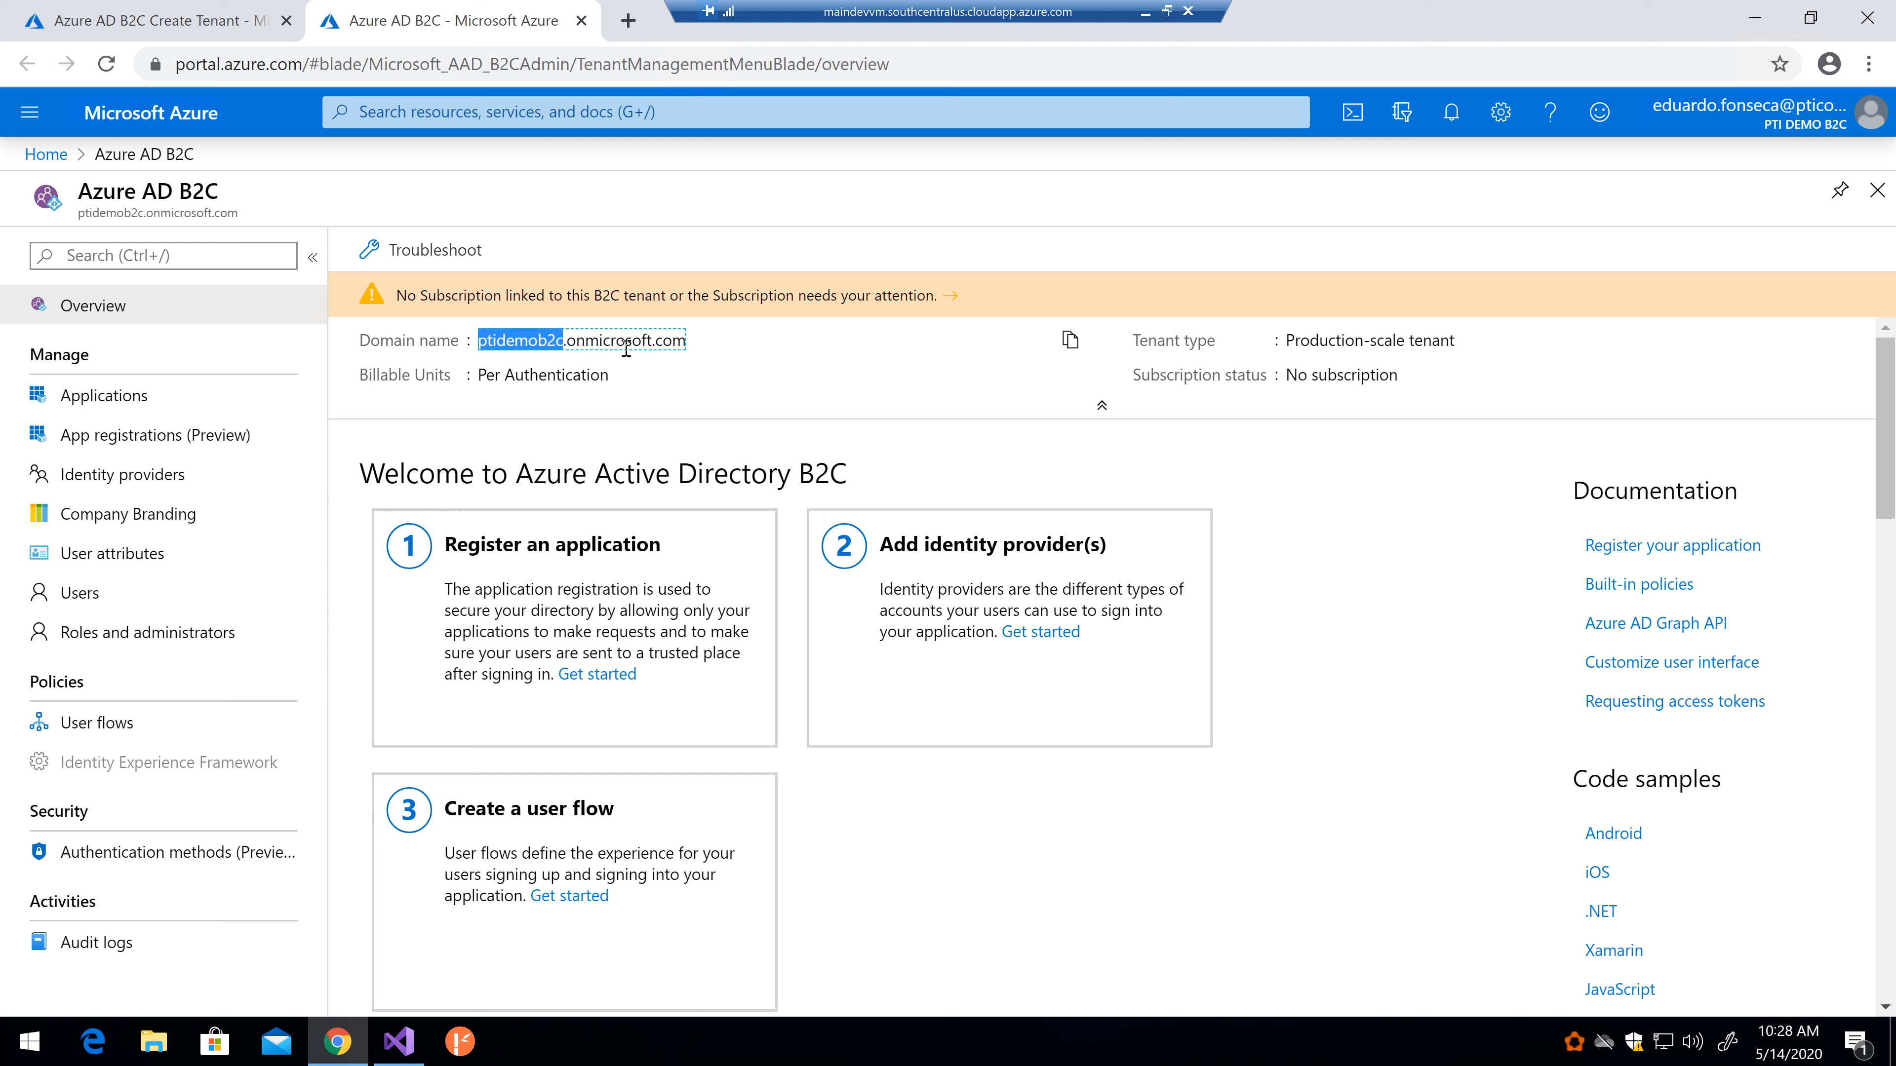
pyautogui.click(595, 342)
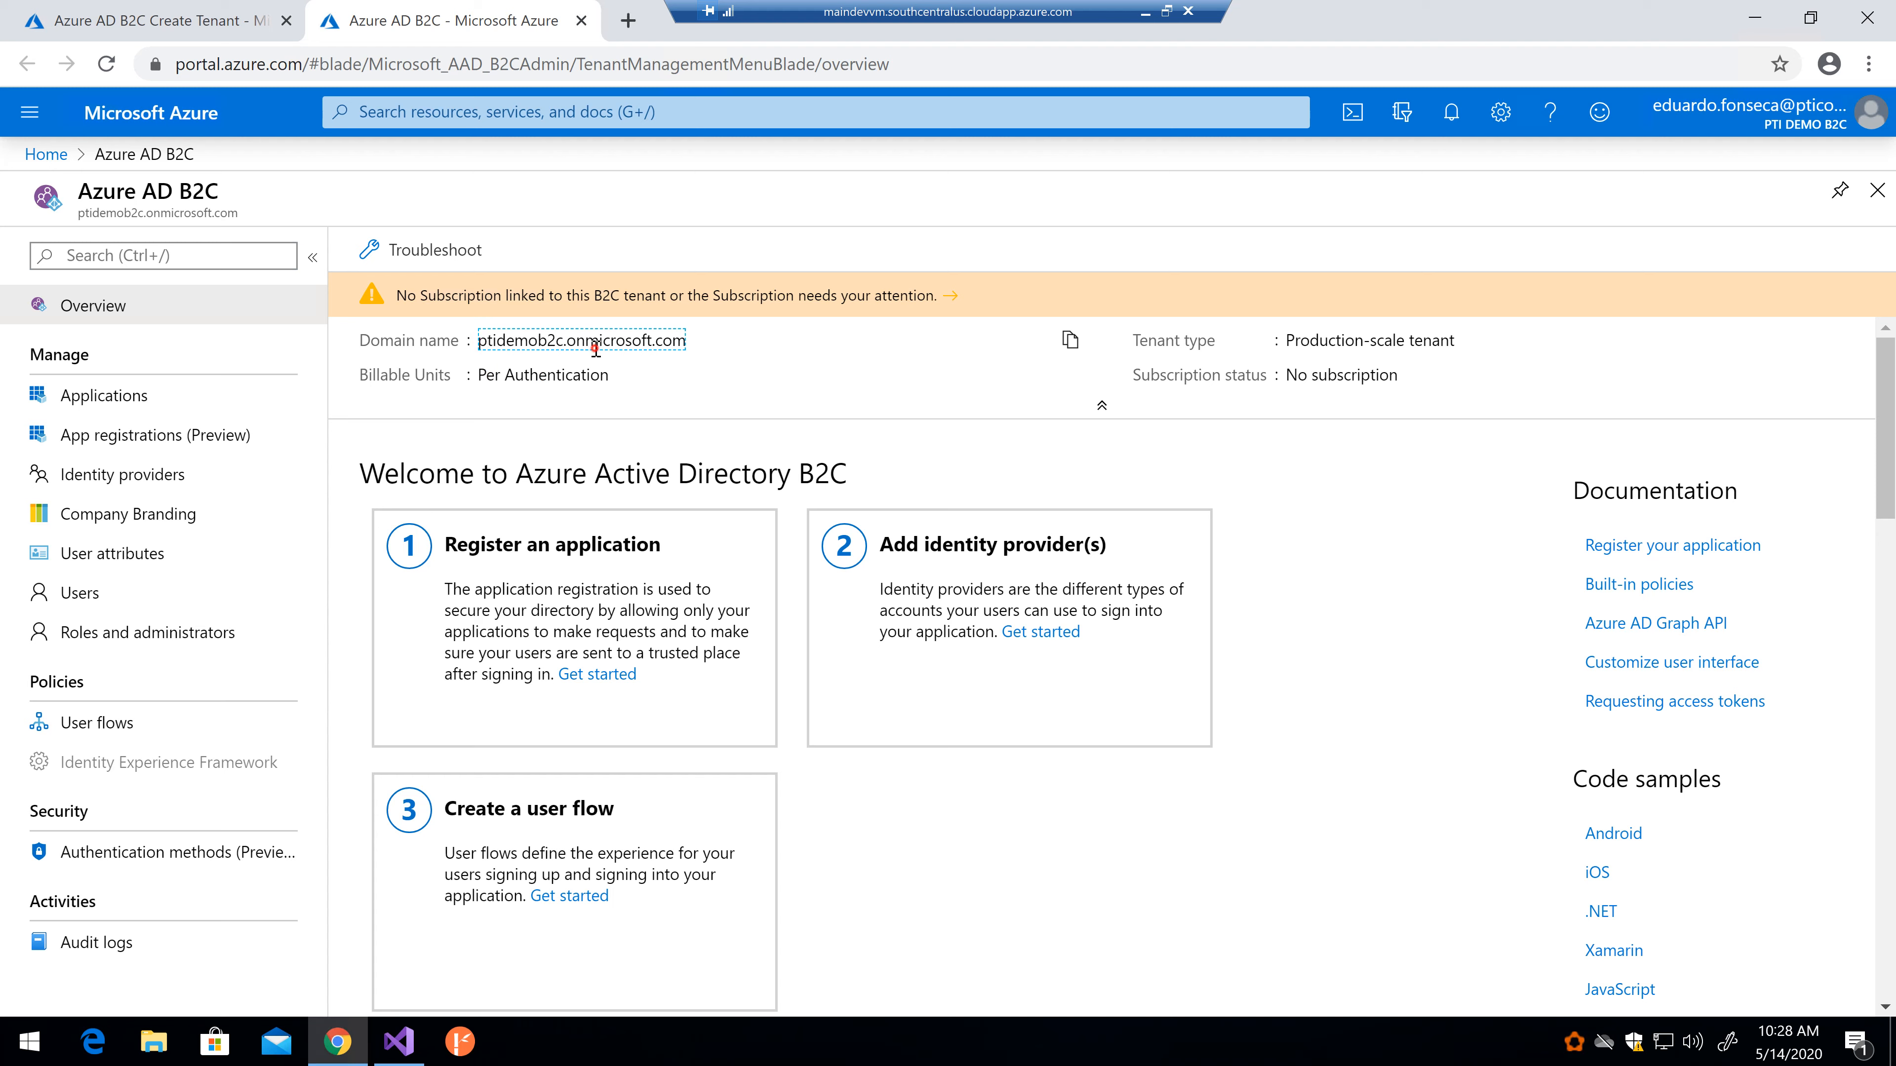
pyautogui.click(1296, 379)
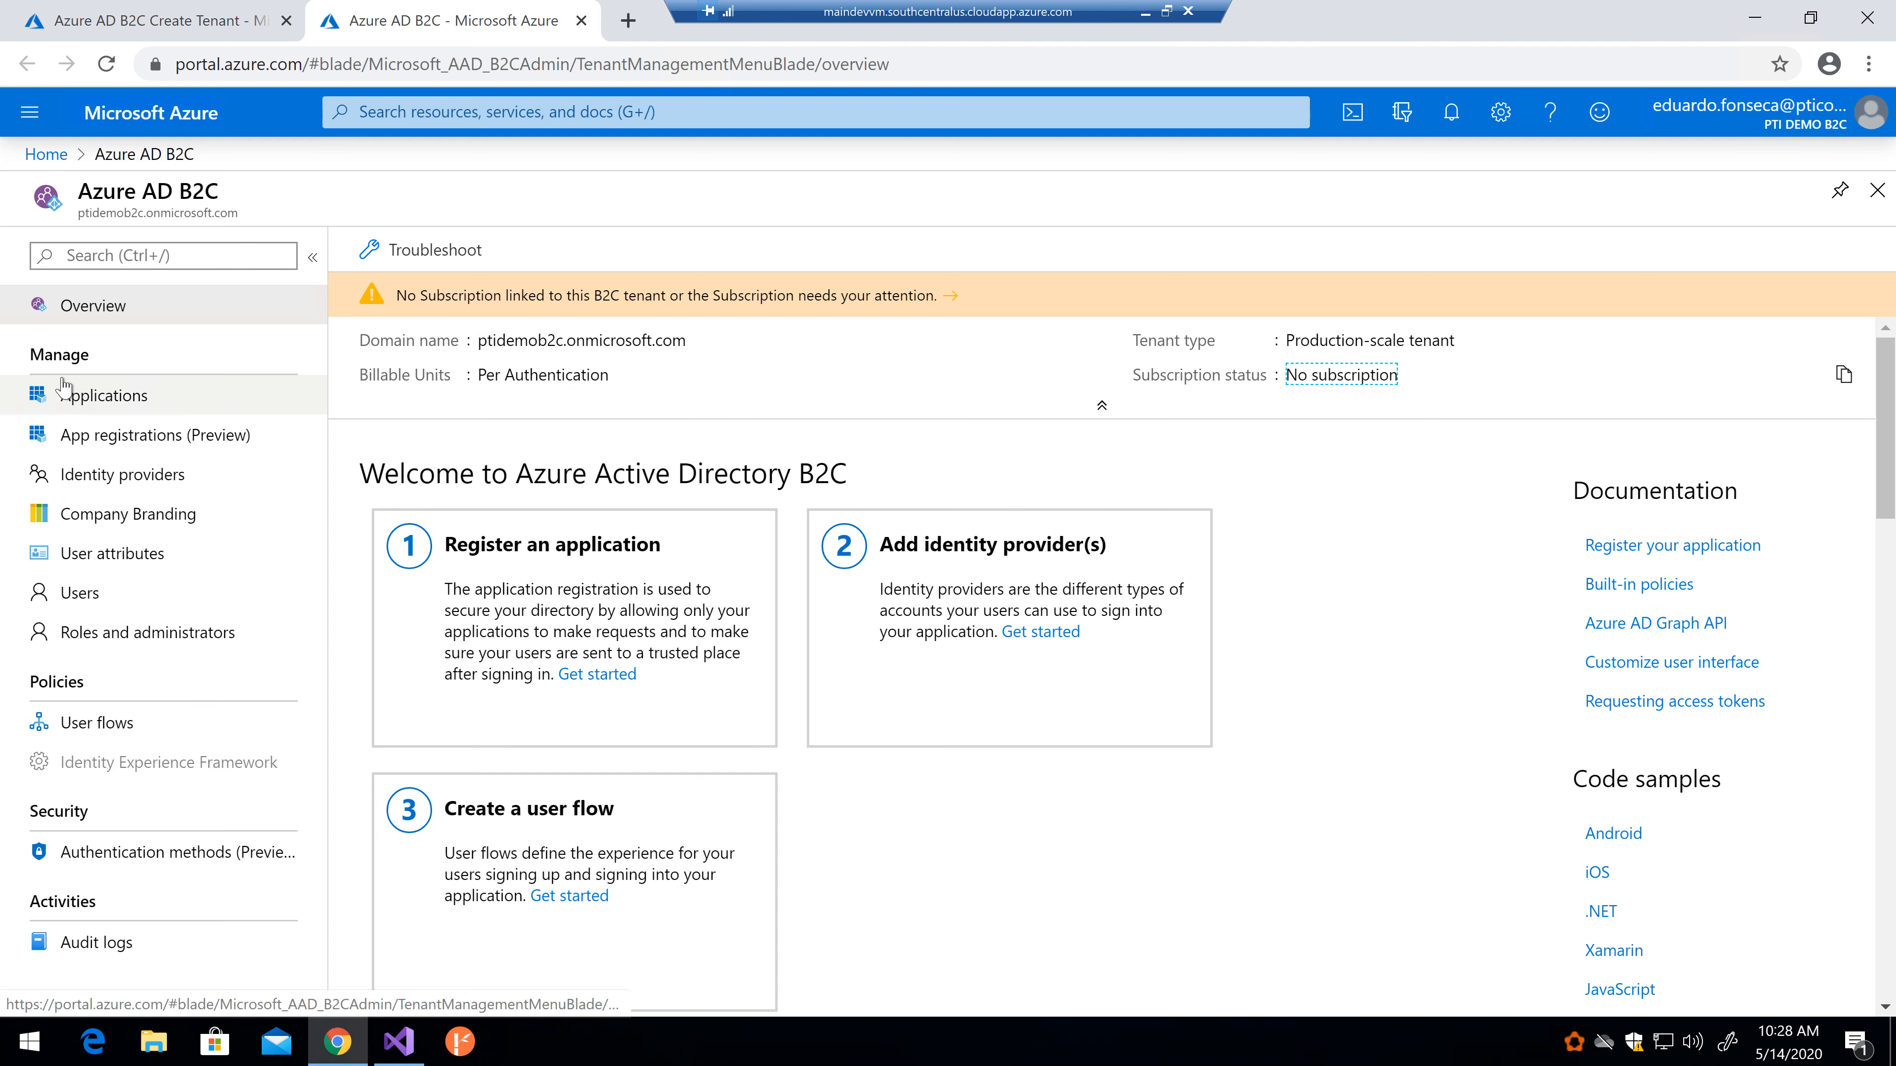
pyautogui.doubleClick(114, 198)
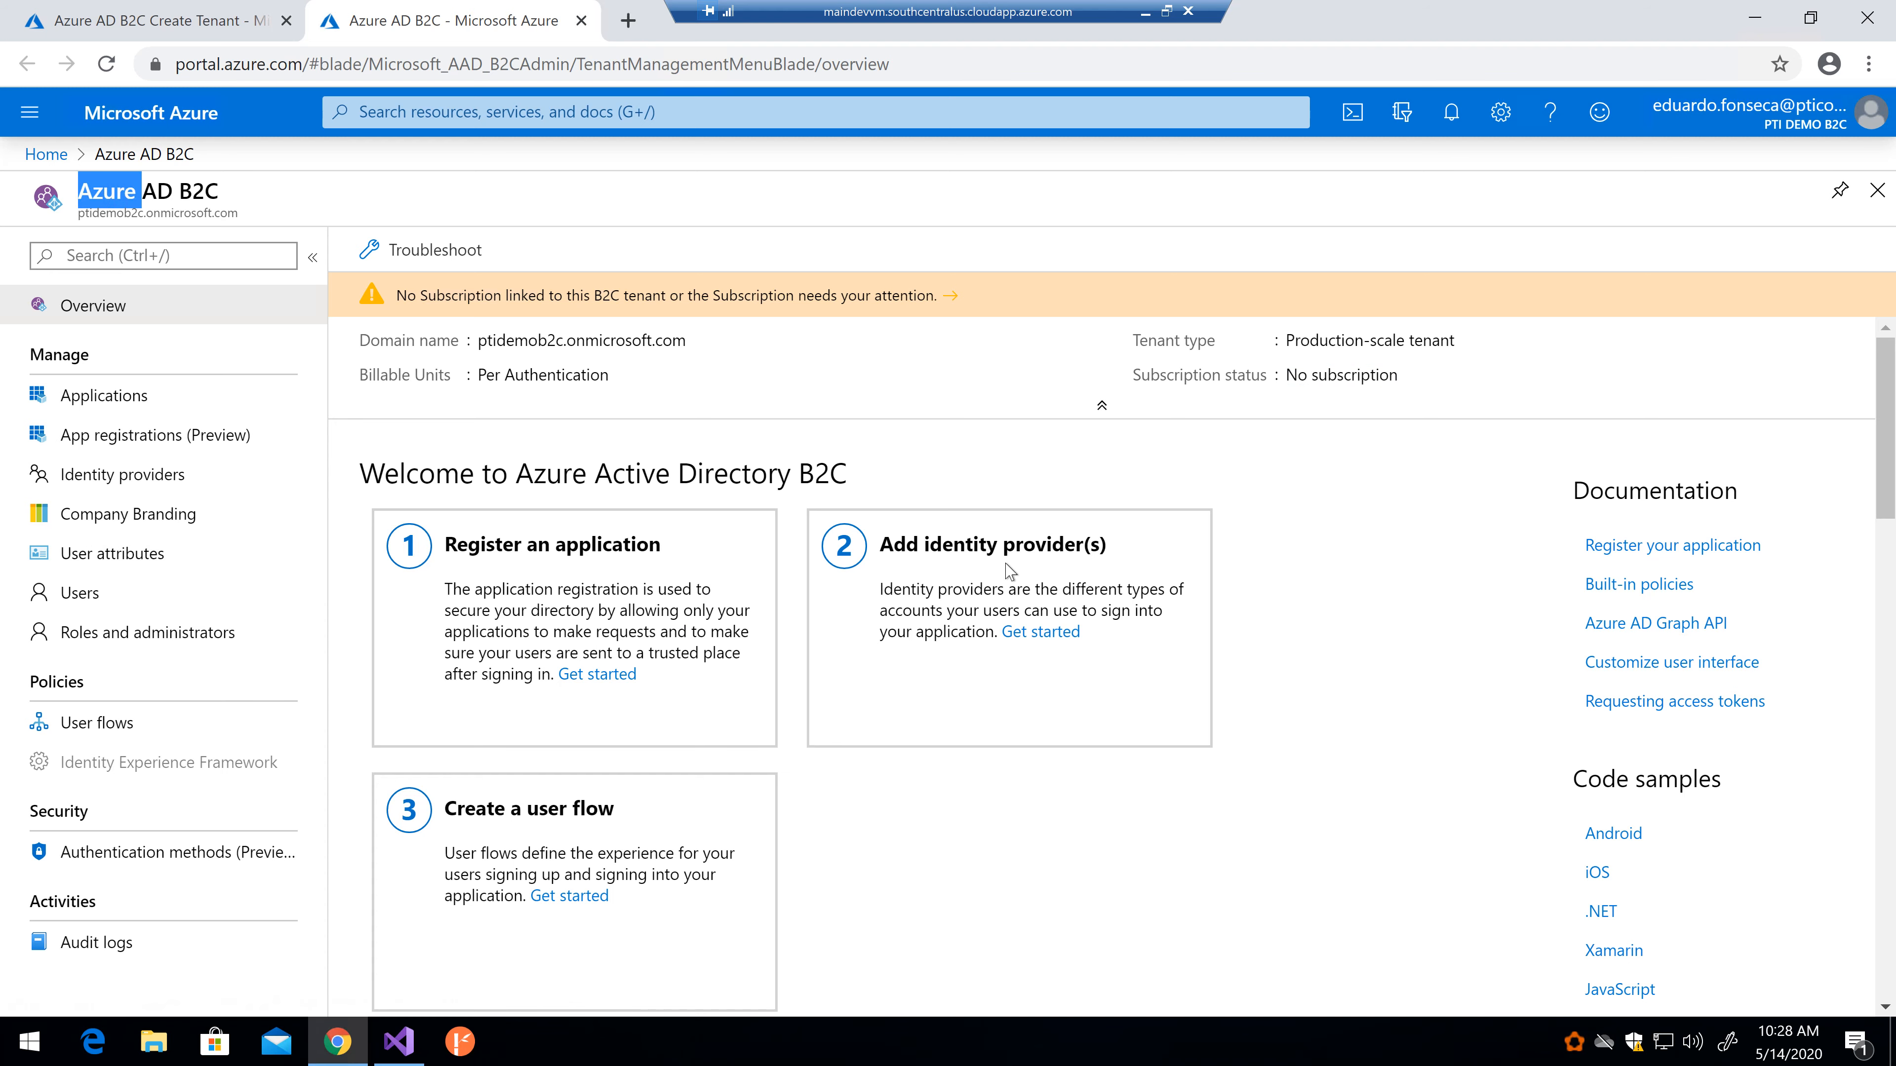
pyautogui.scroll(-2, 1009, 572)
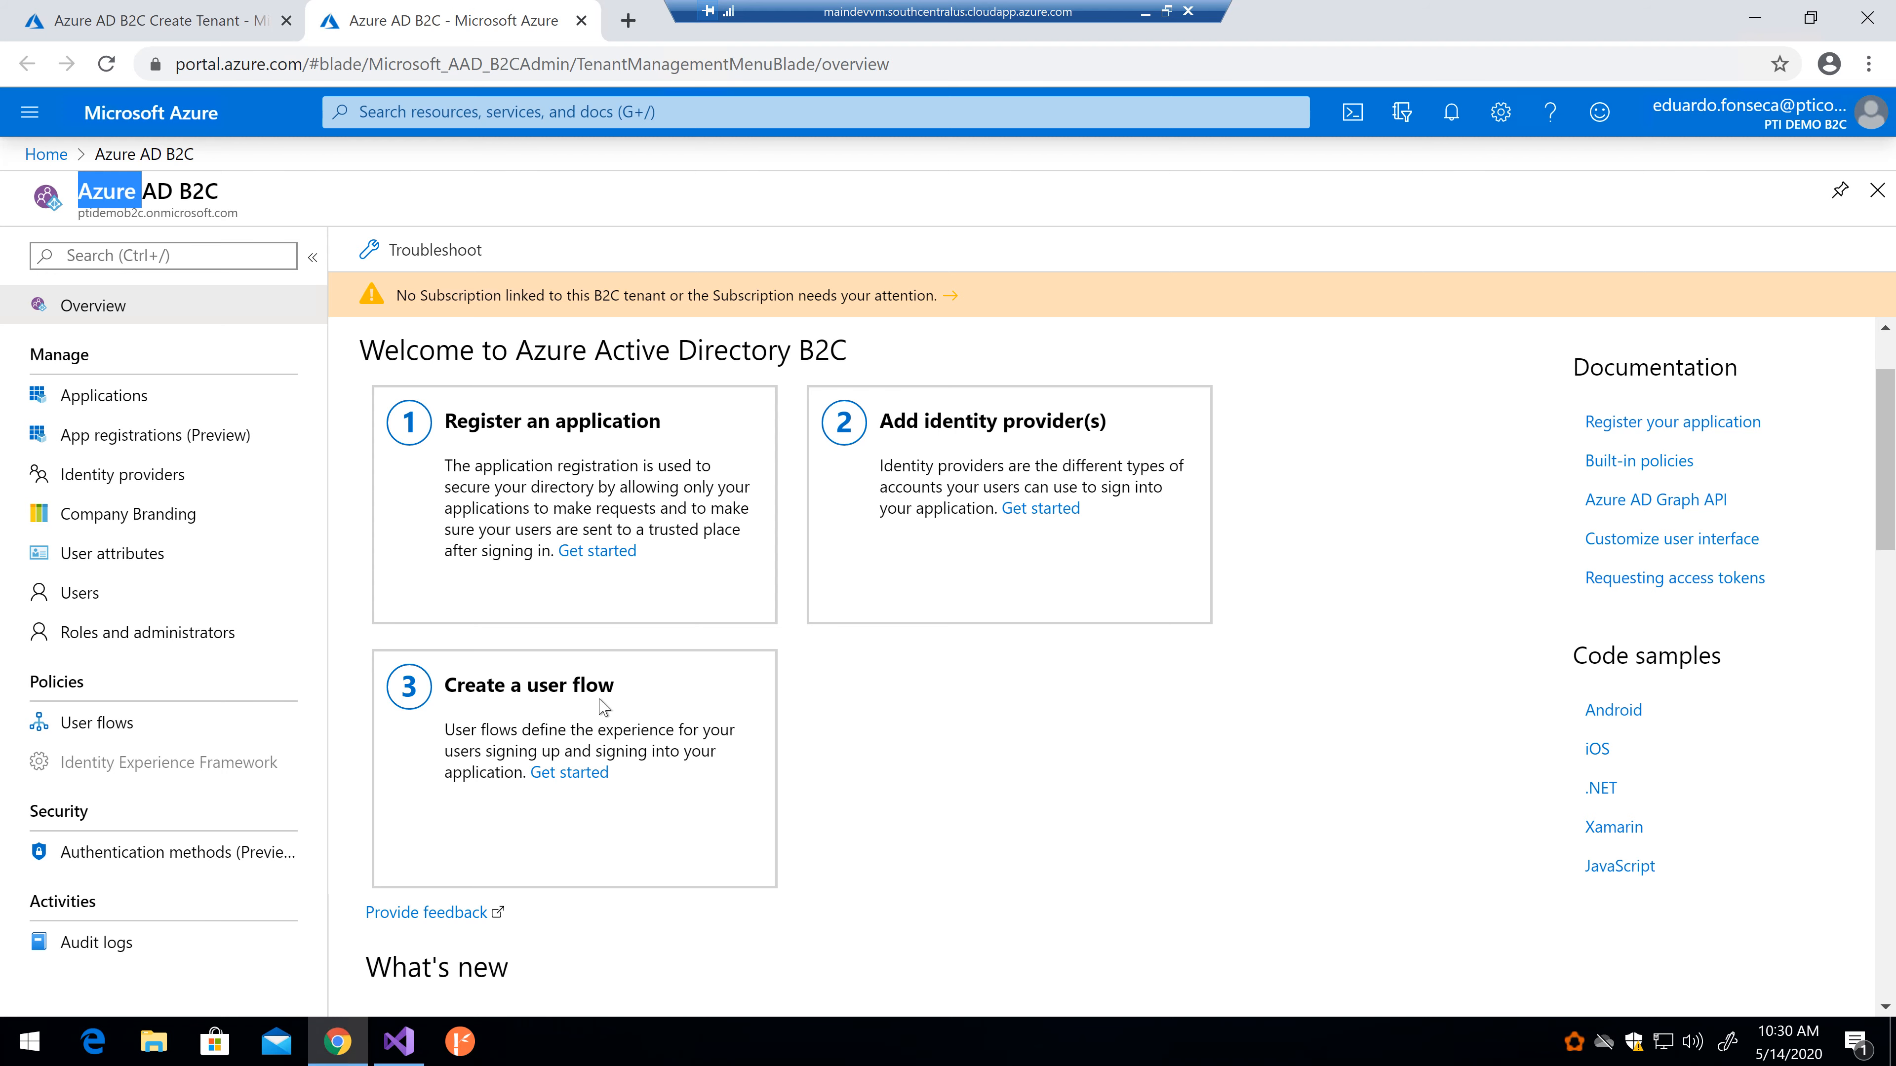
# Step: Start a new Azure AD B2C application named PTIDemoB2CAuth and include web app / web API
pyautogui.click(99, 395)
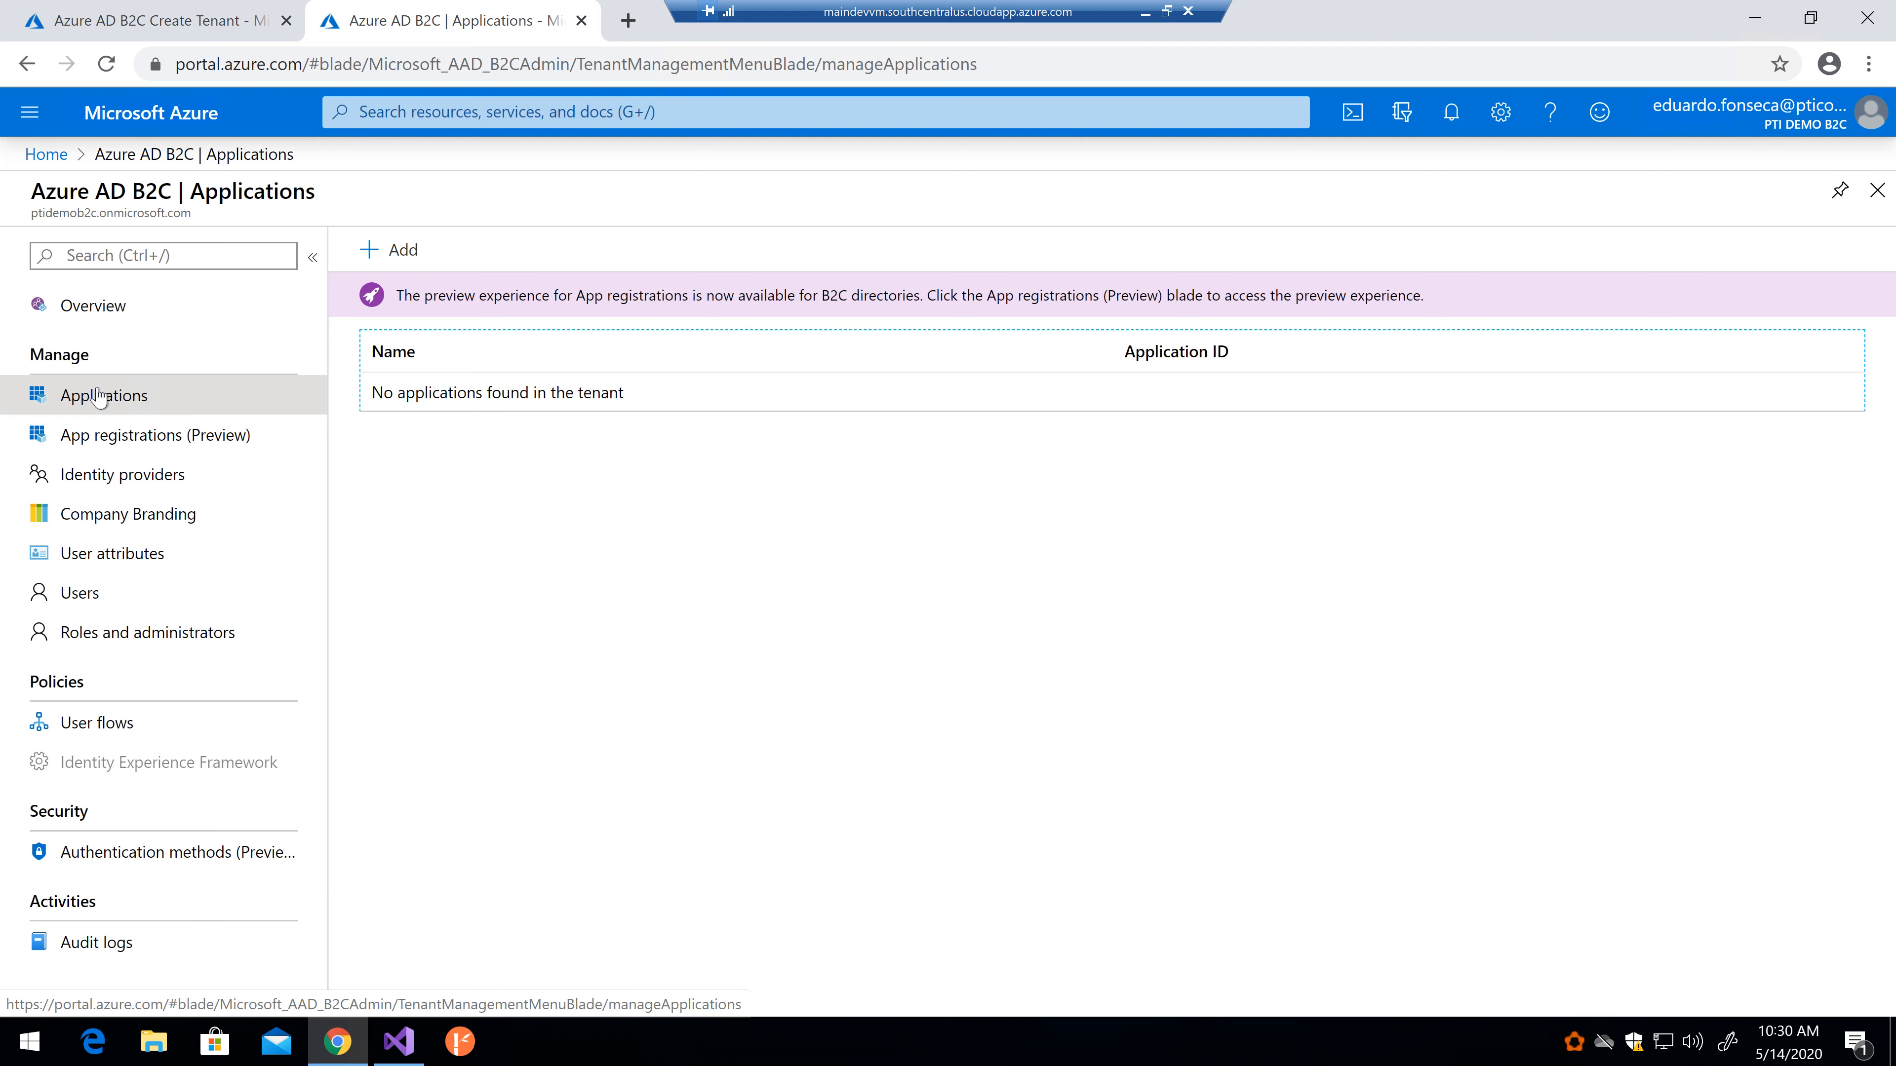
pyautogui.click(414, 264)
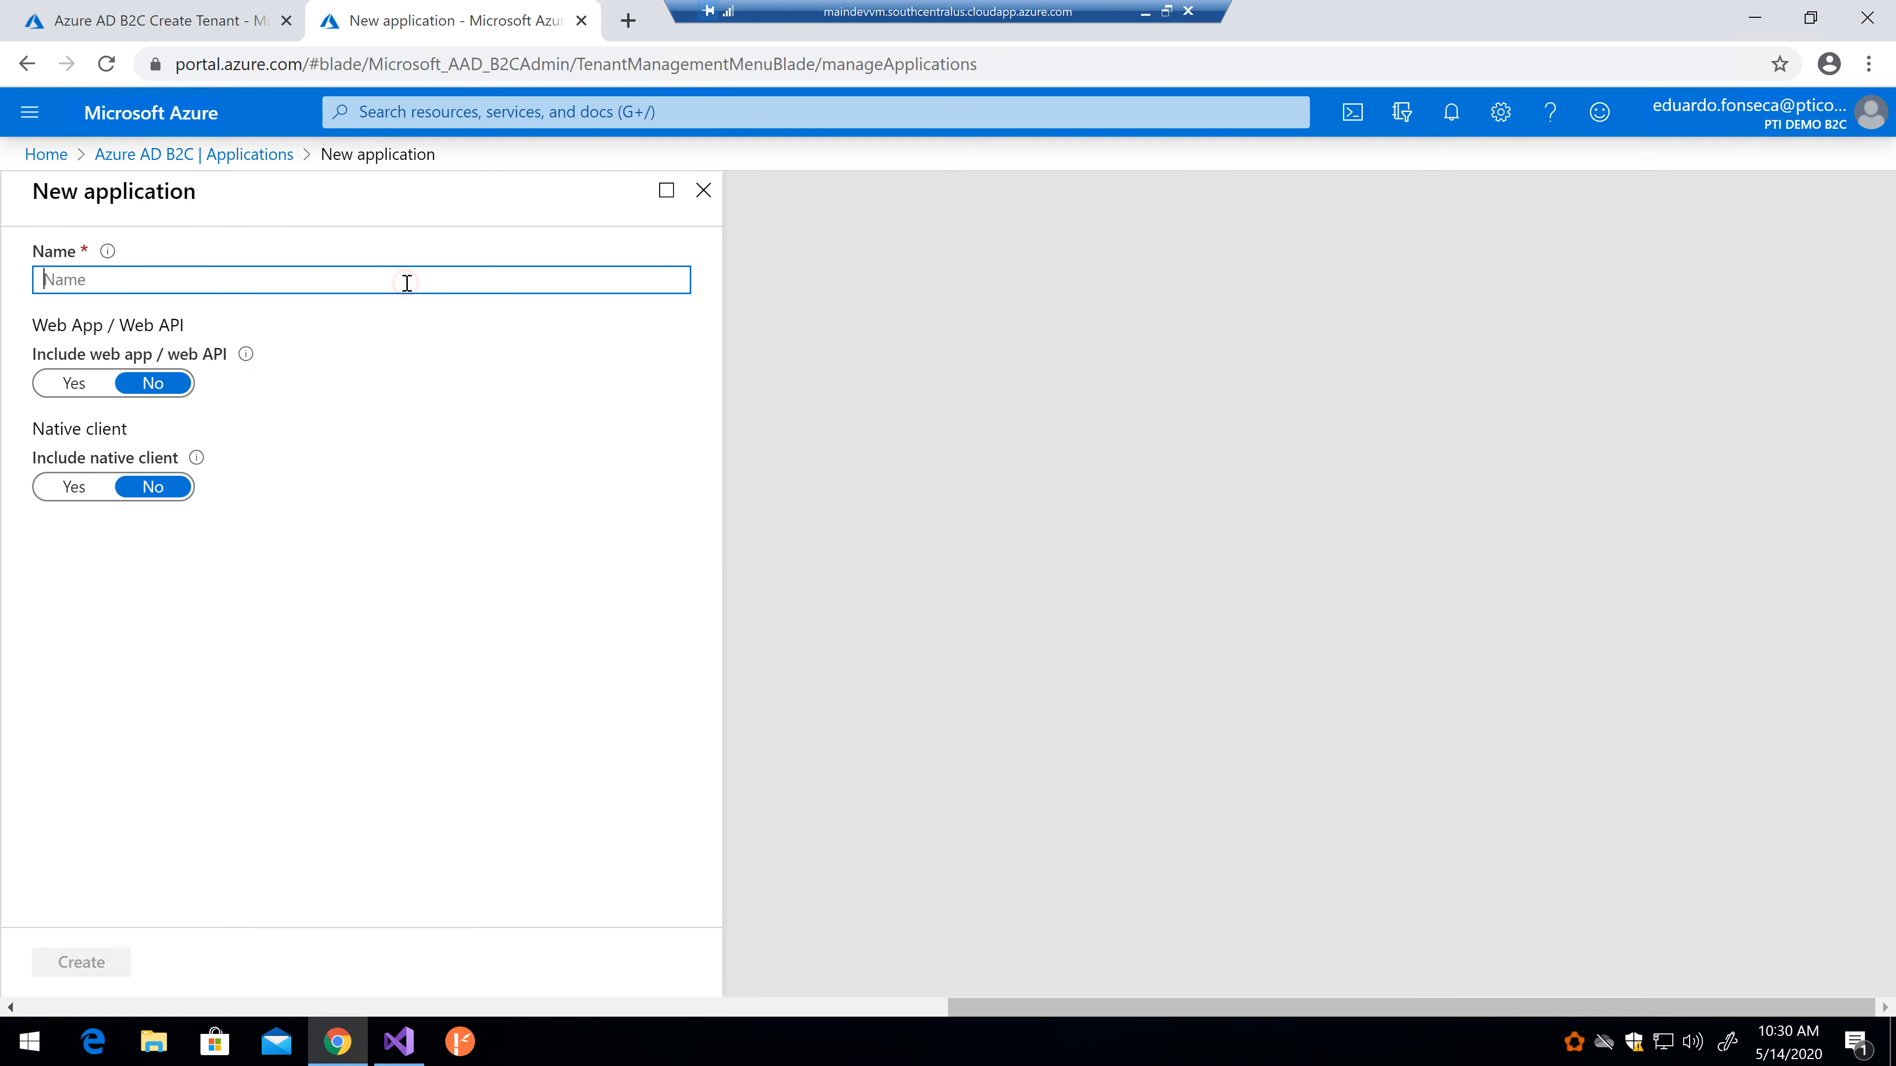
pyautogui.write('Pti')
pyautogui.press('BackSpace')
pyautogui.press('BackSpace')
pyautogui.write('TIDemoB2CAuth')
pyautogui.click(74, 383)
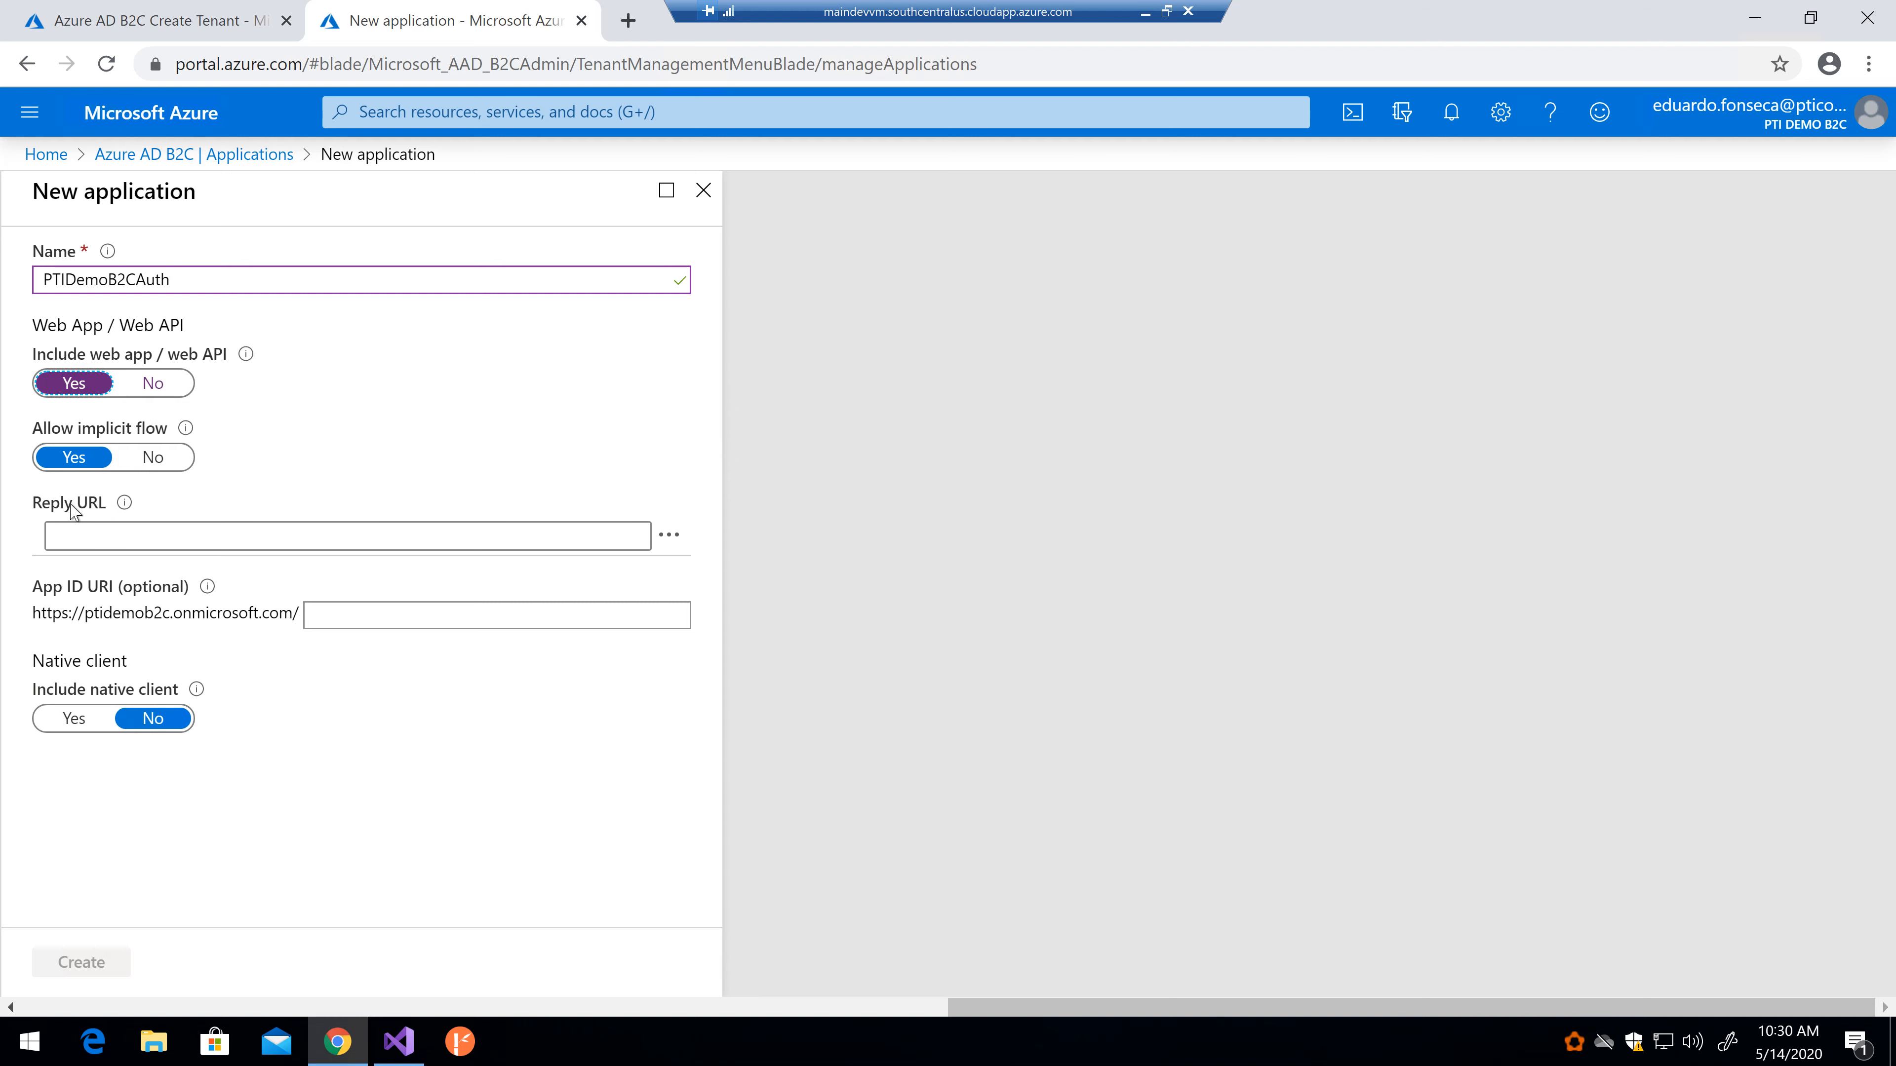
pyautogui.click(128, 534)
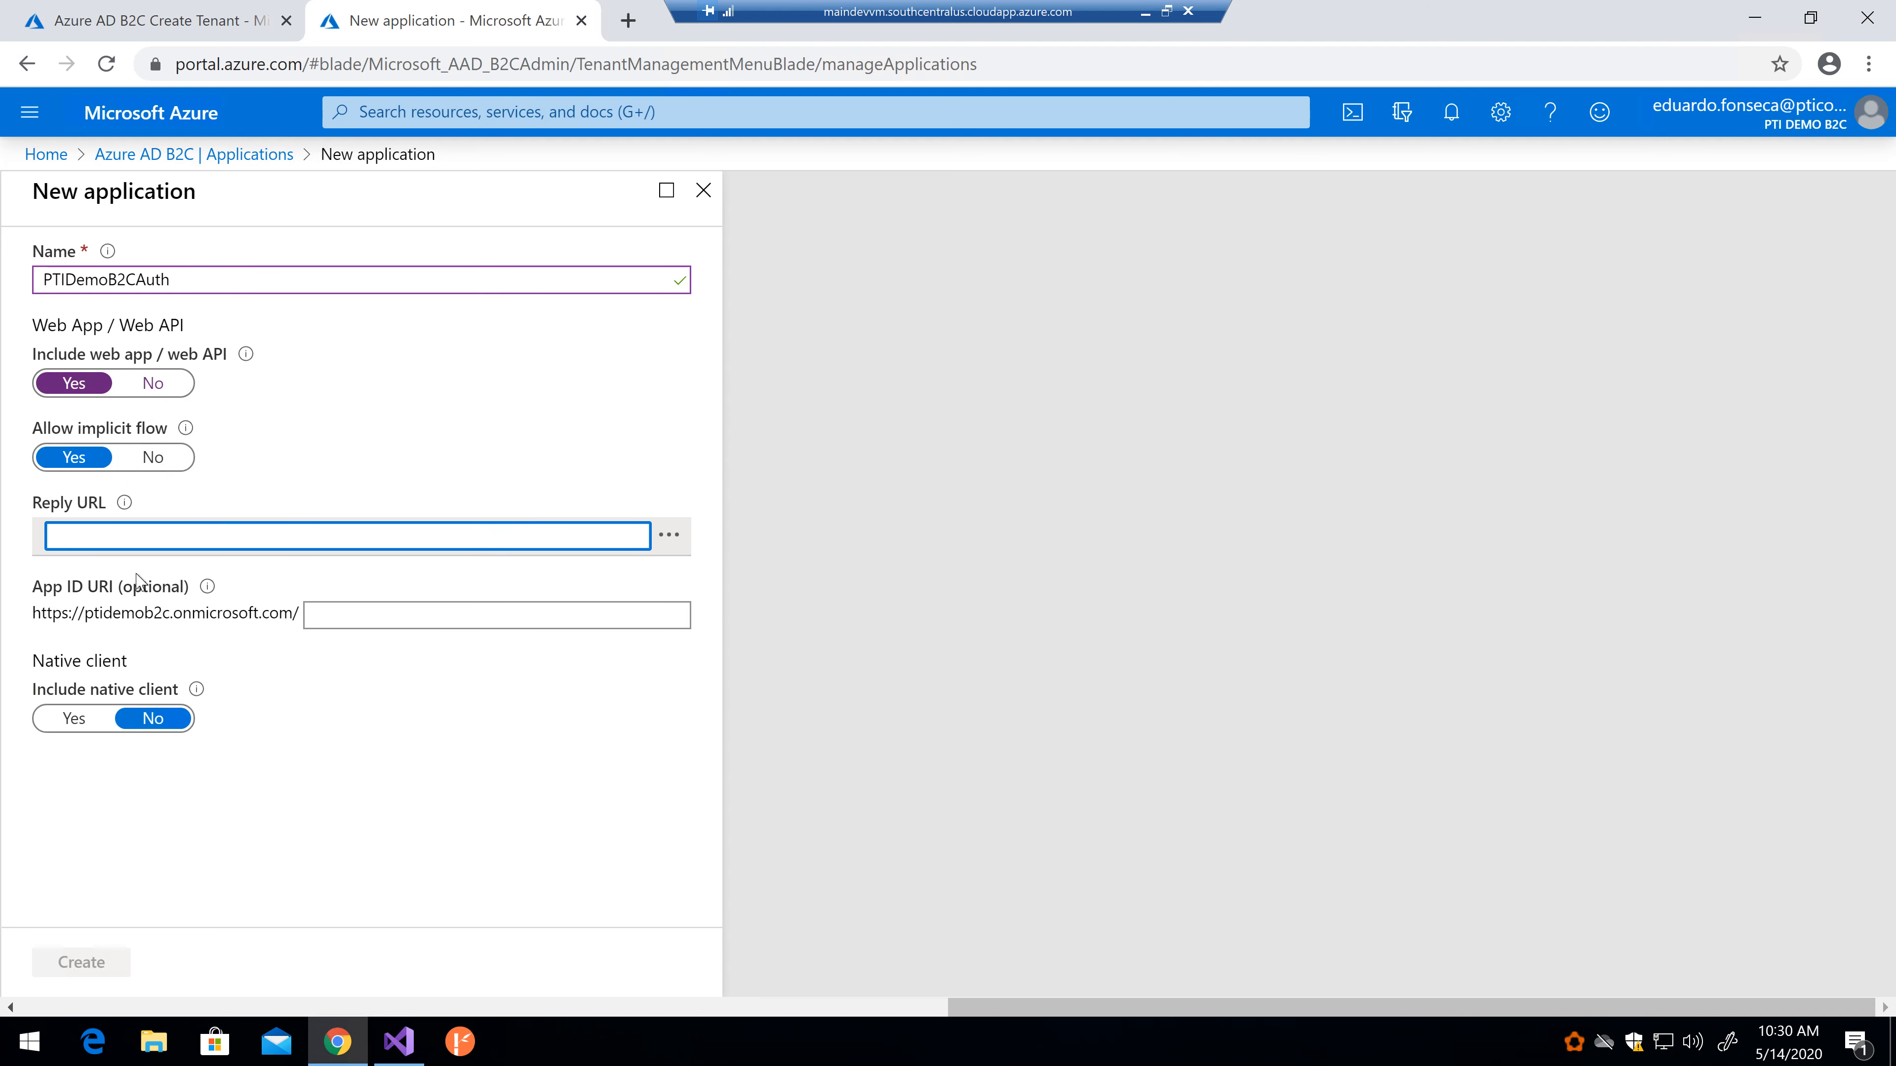
pyautogui.write('https')
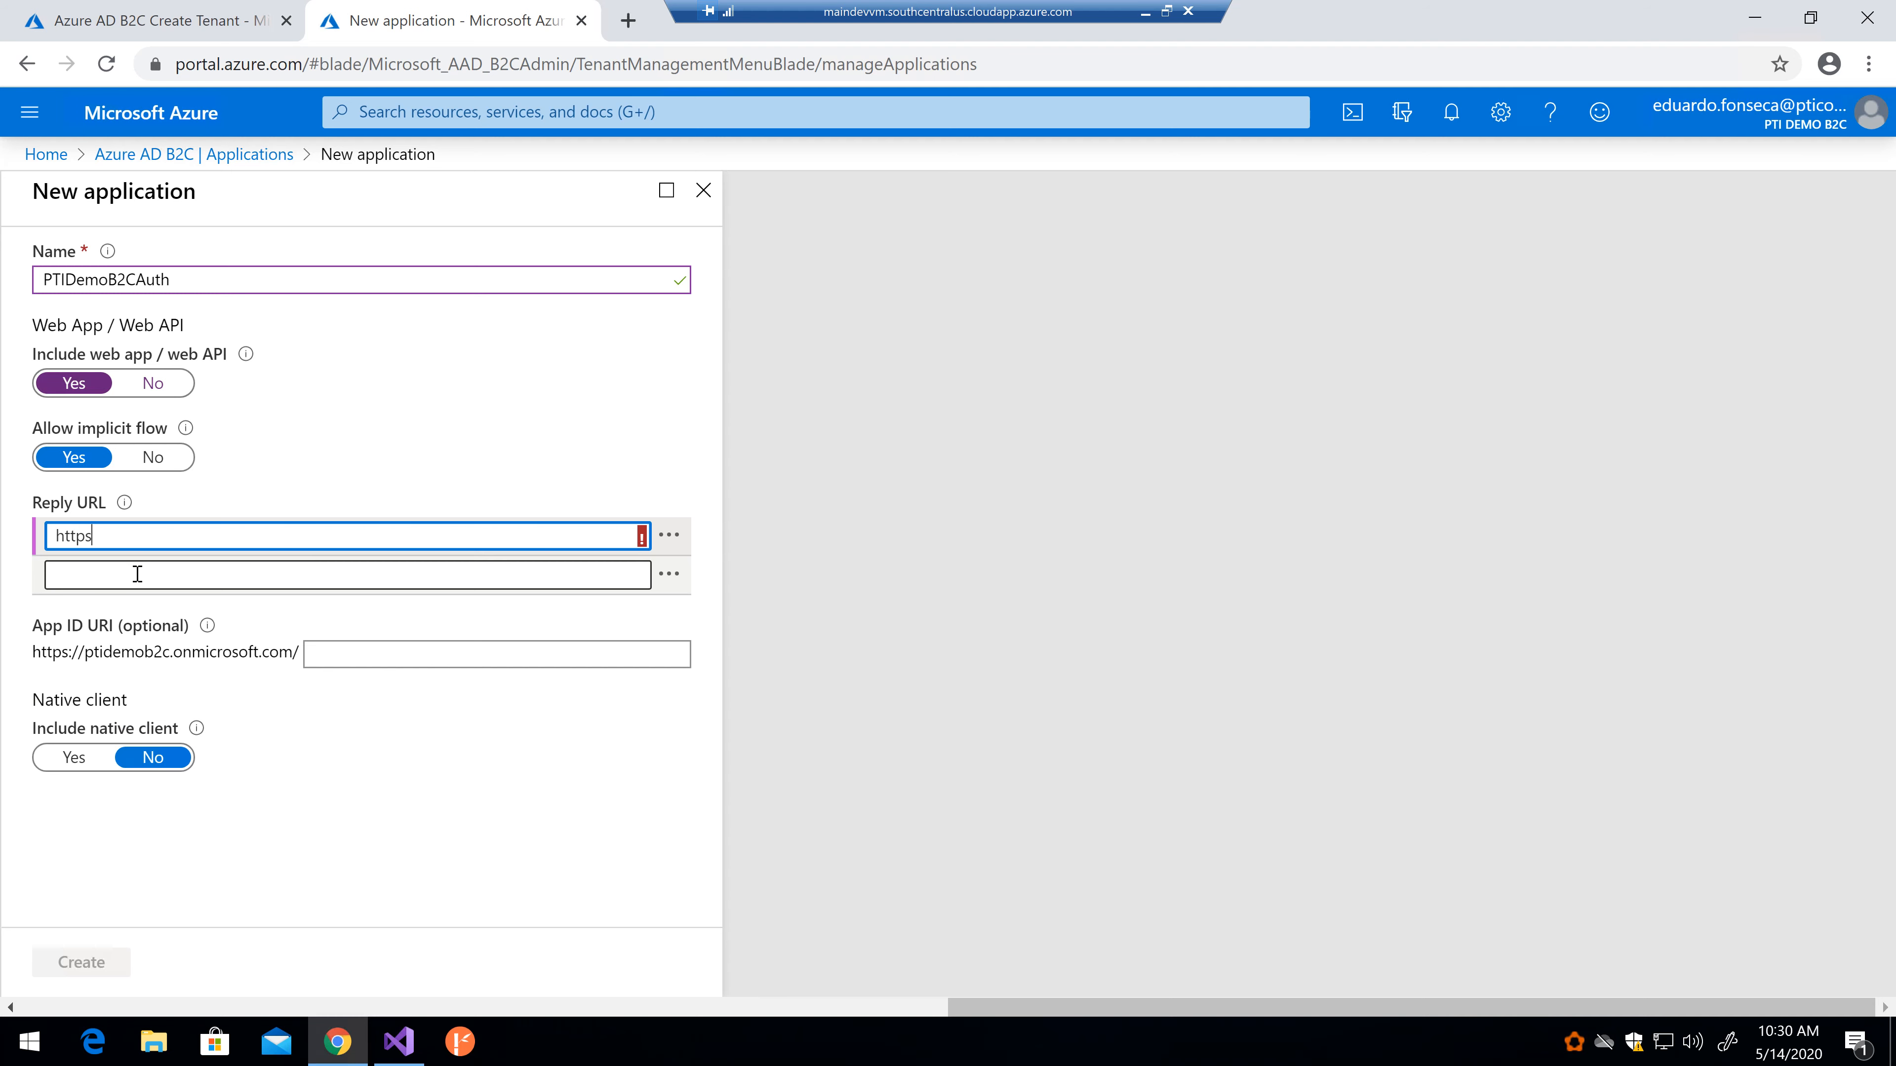
pyautogui.write('://l')
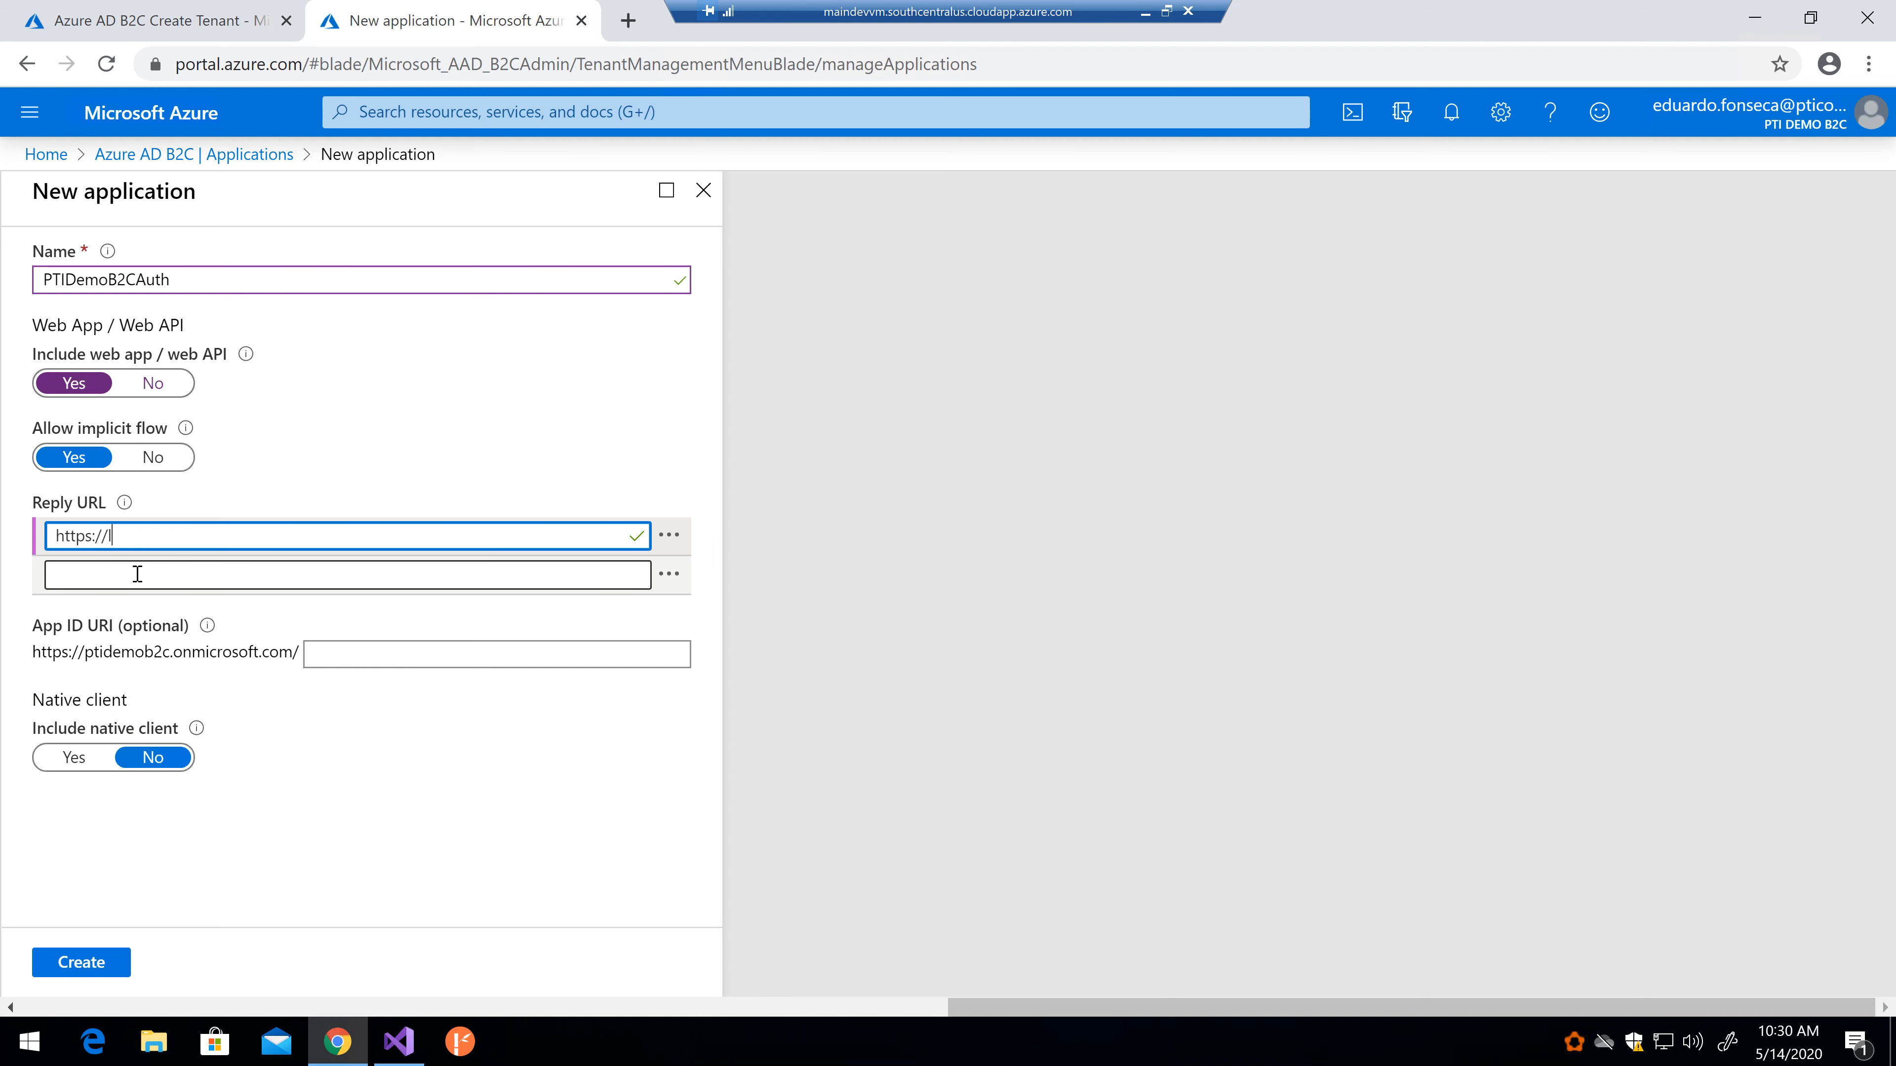
pyautogui.write('ocalhost:')
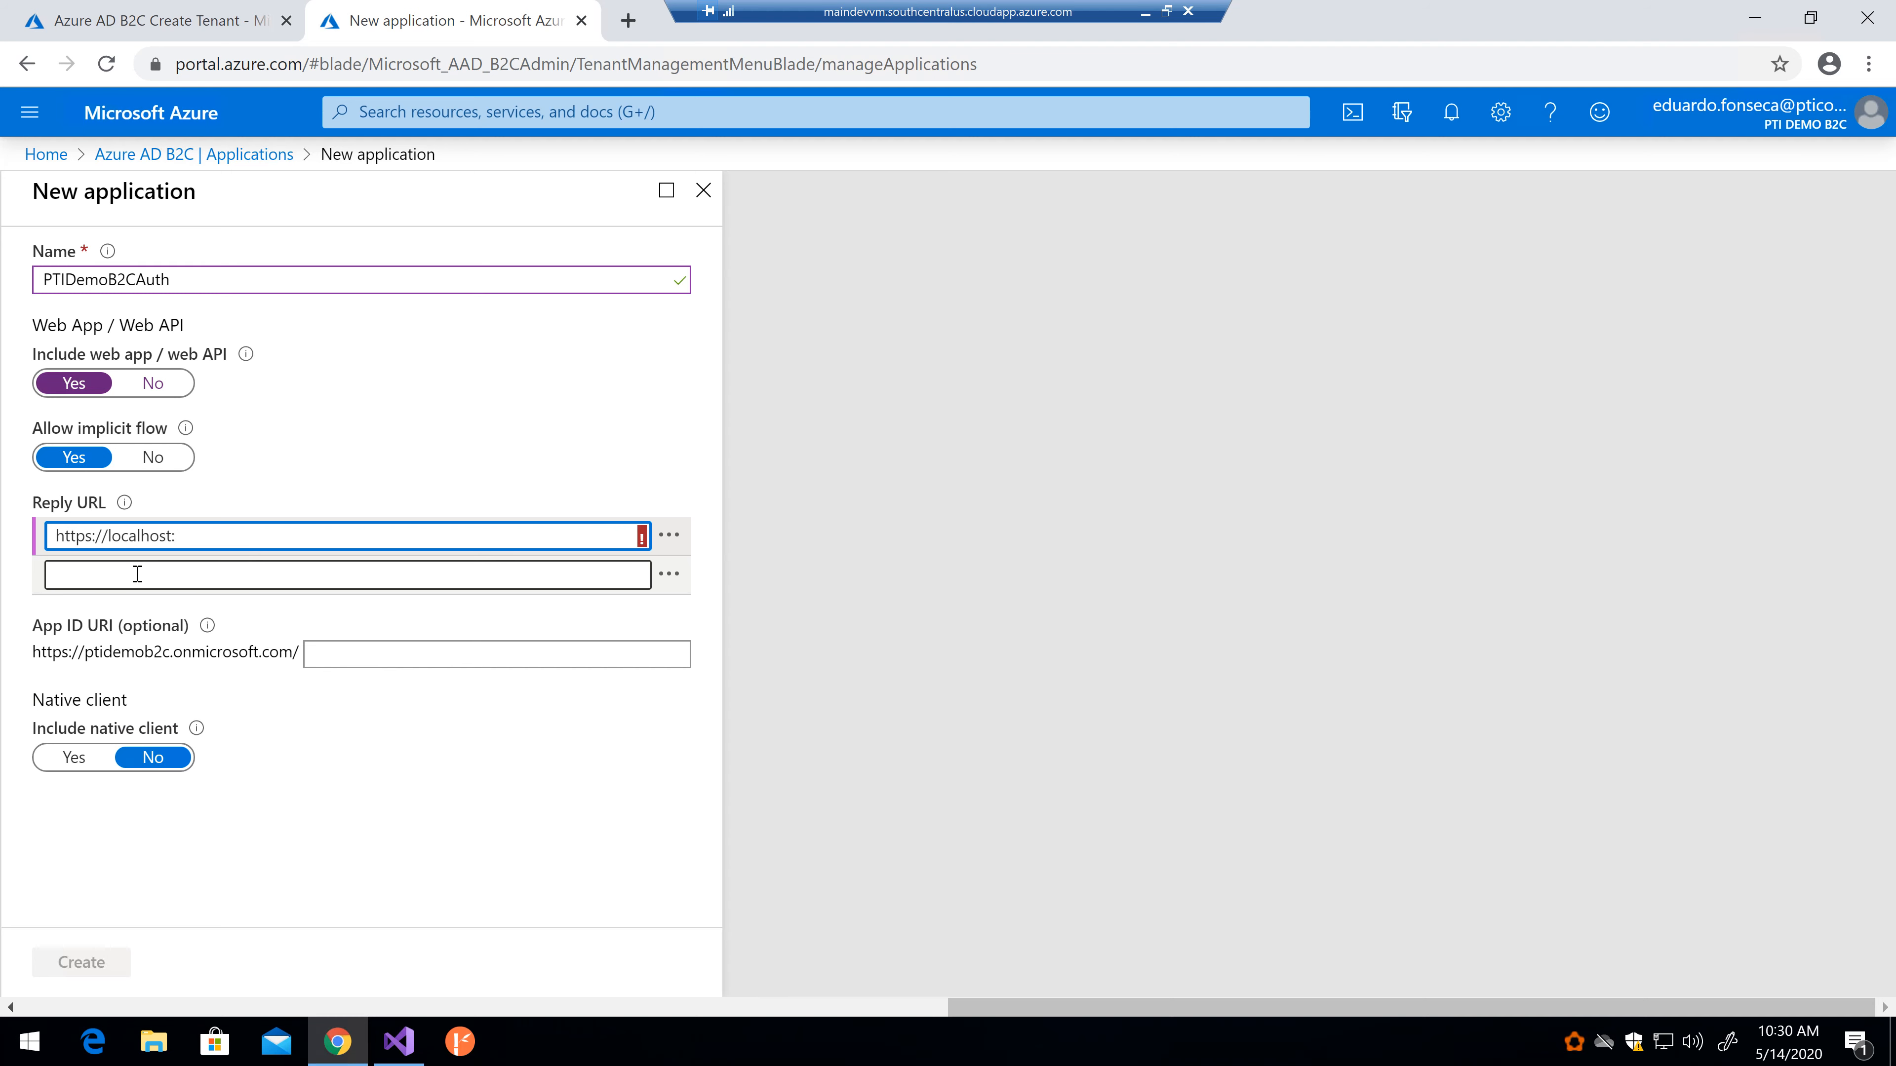
pyautogui.write('5555')
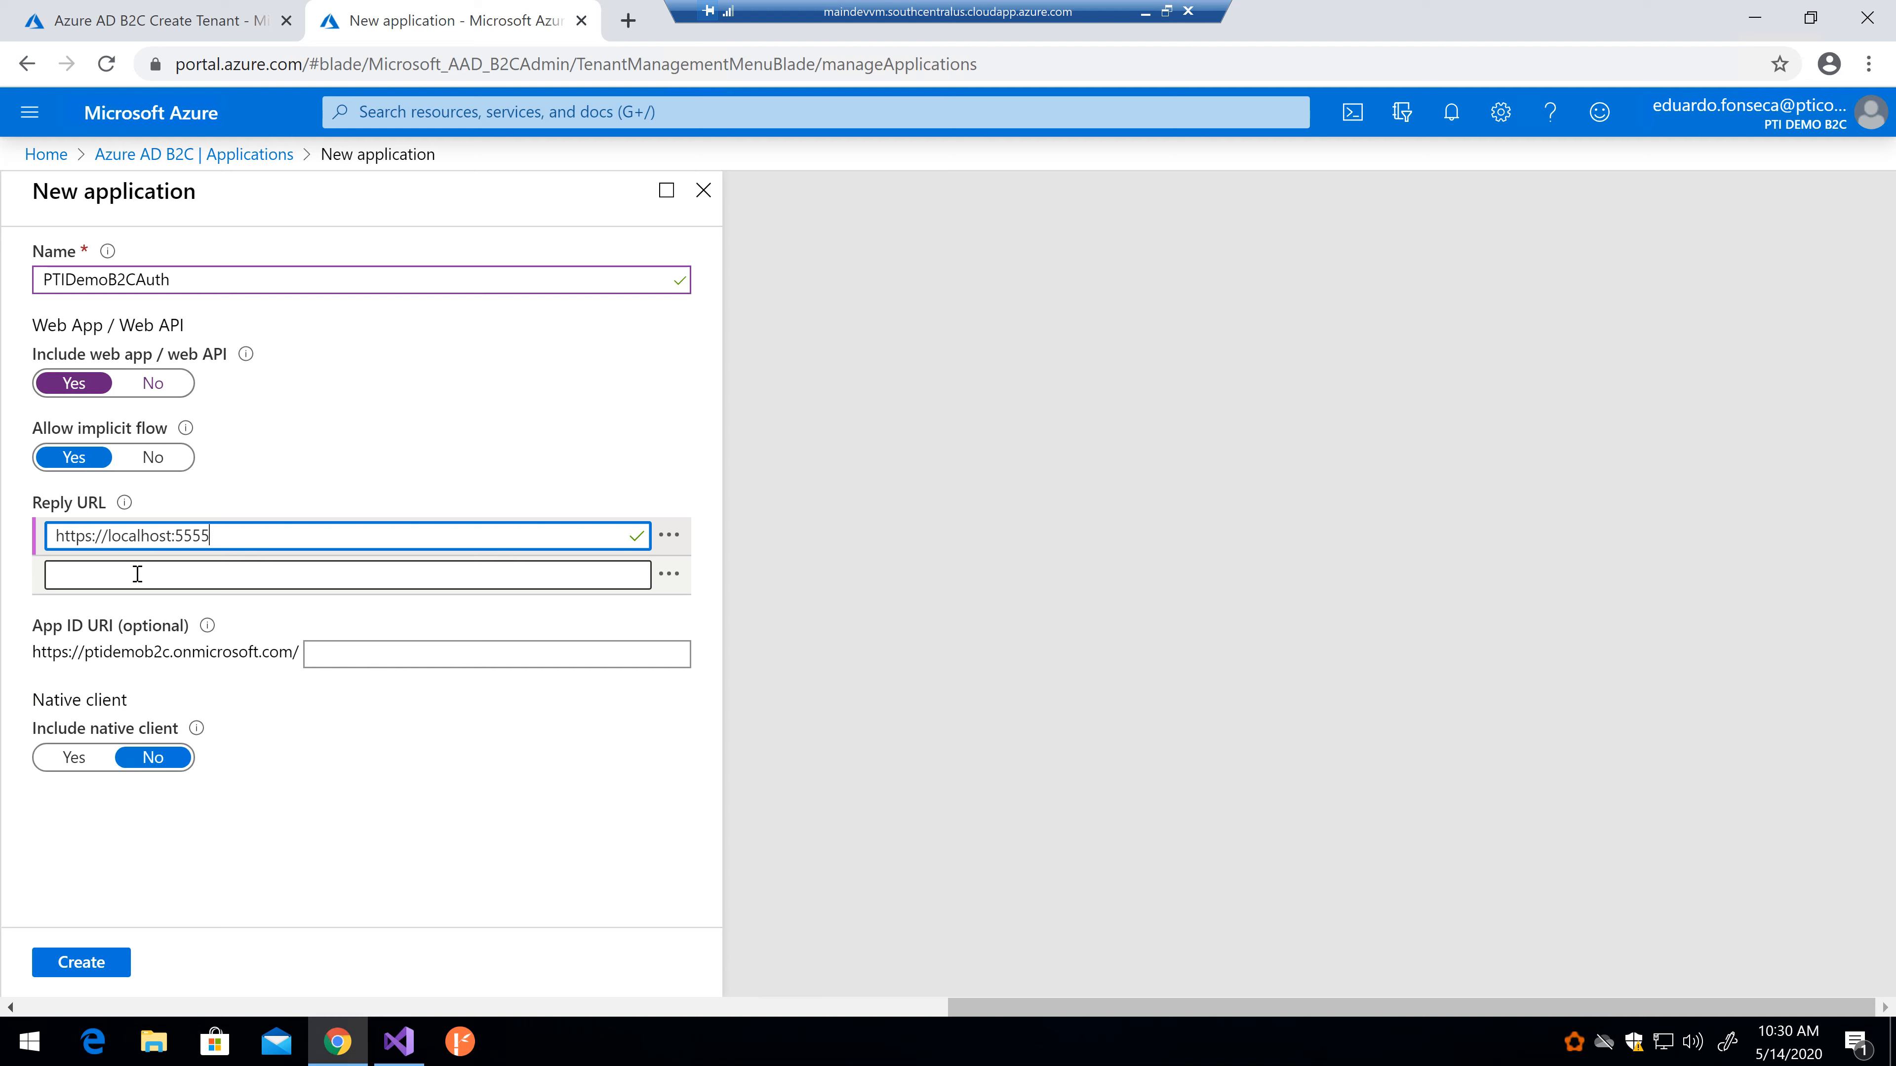
pyautogui.write('/signin-oidc')
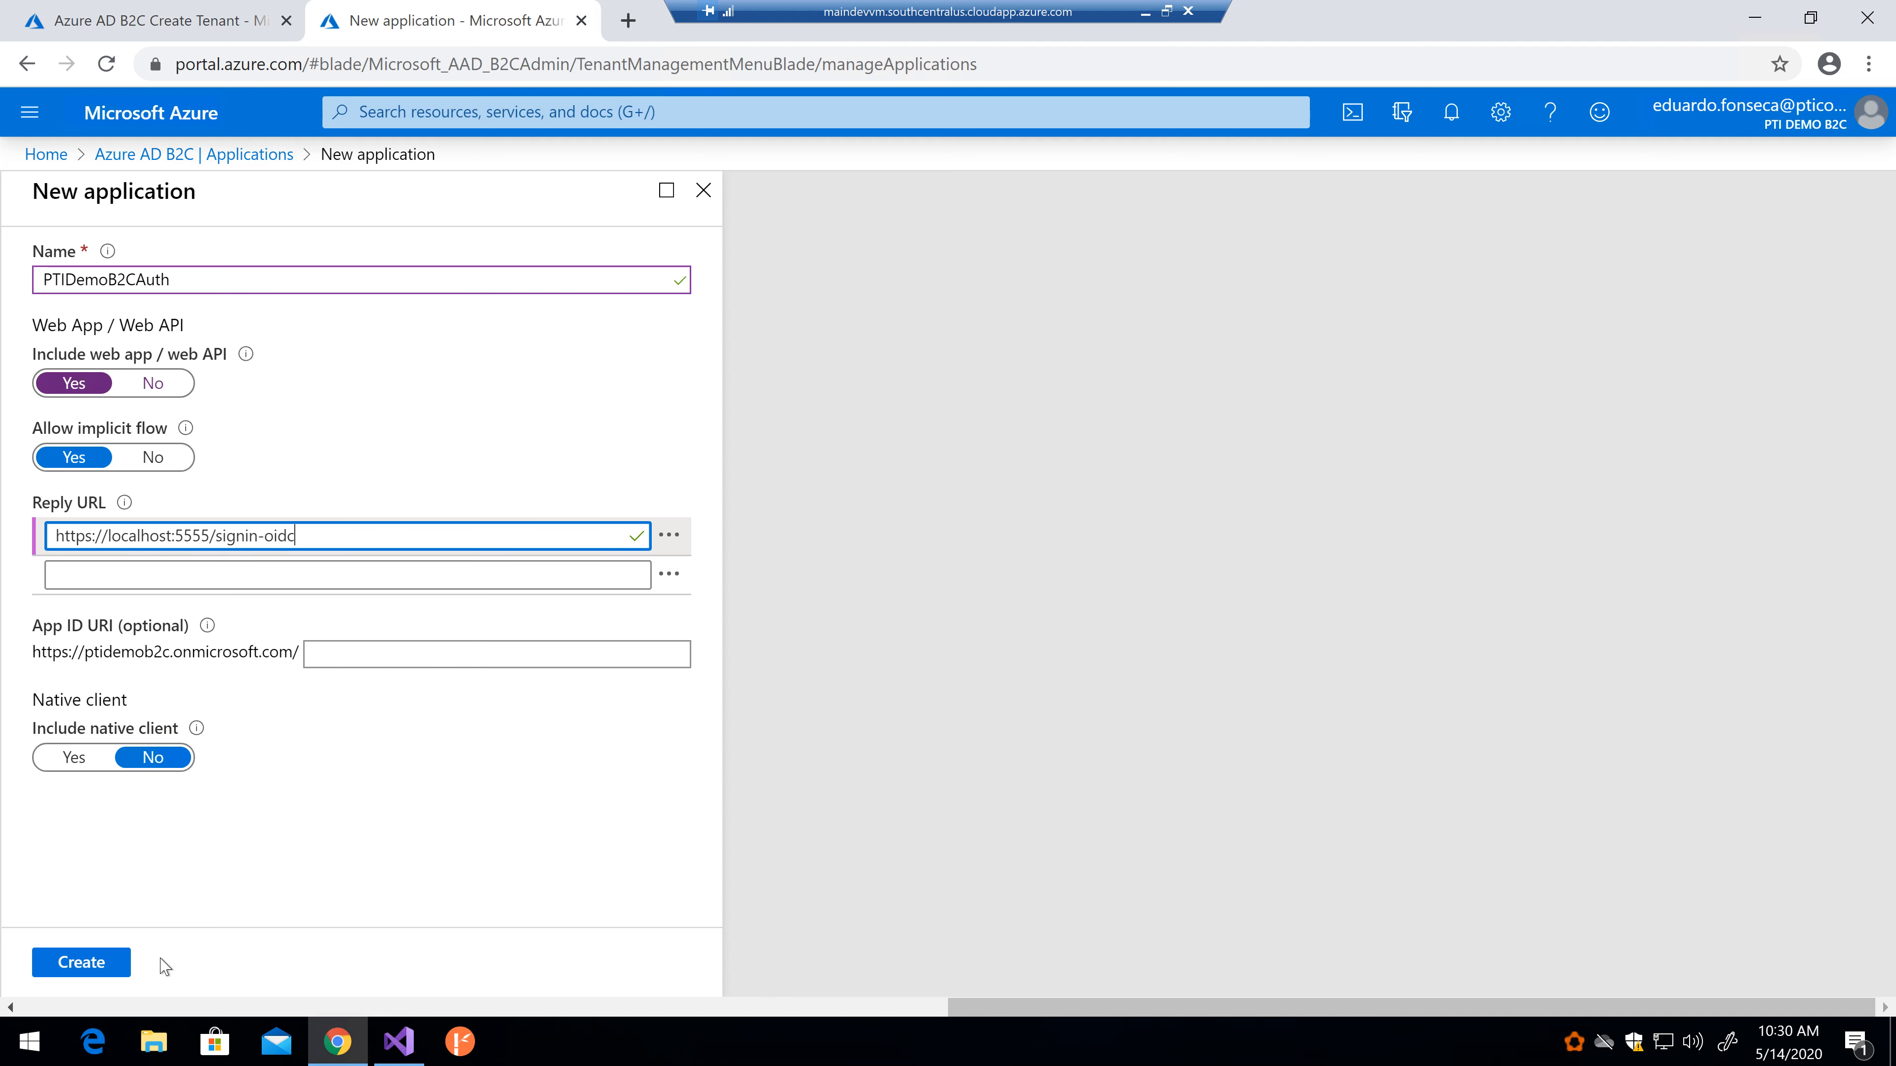
pyautogui.doubleClick(194, 538)
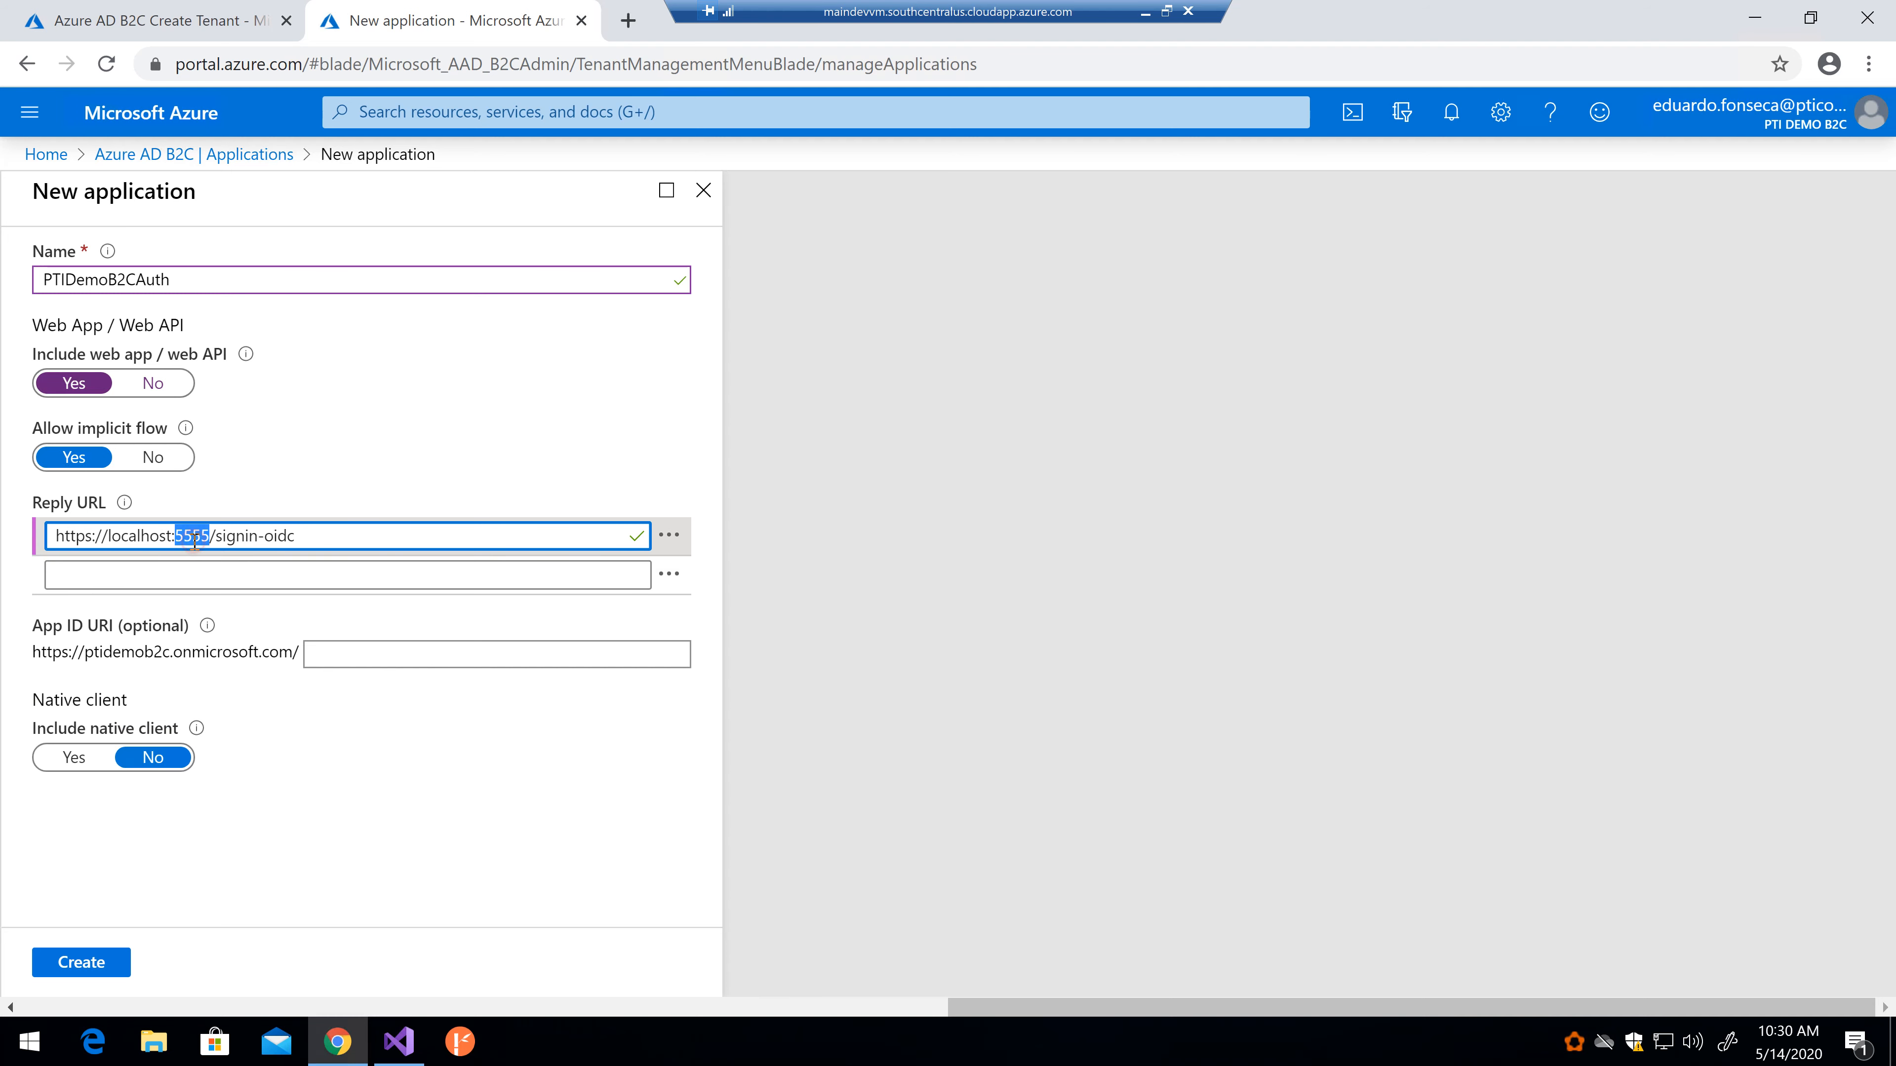
pyautogui.click(284, 864)
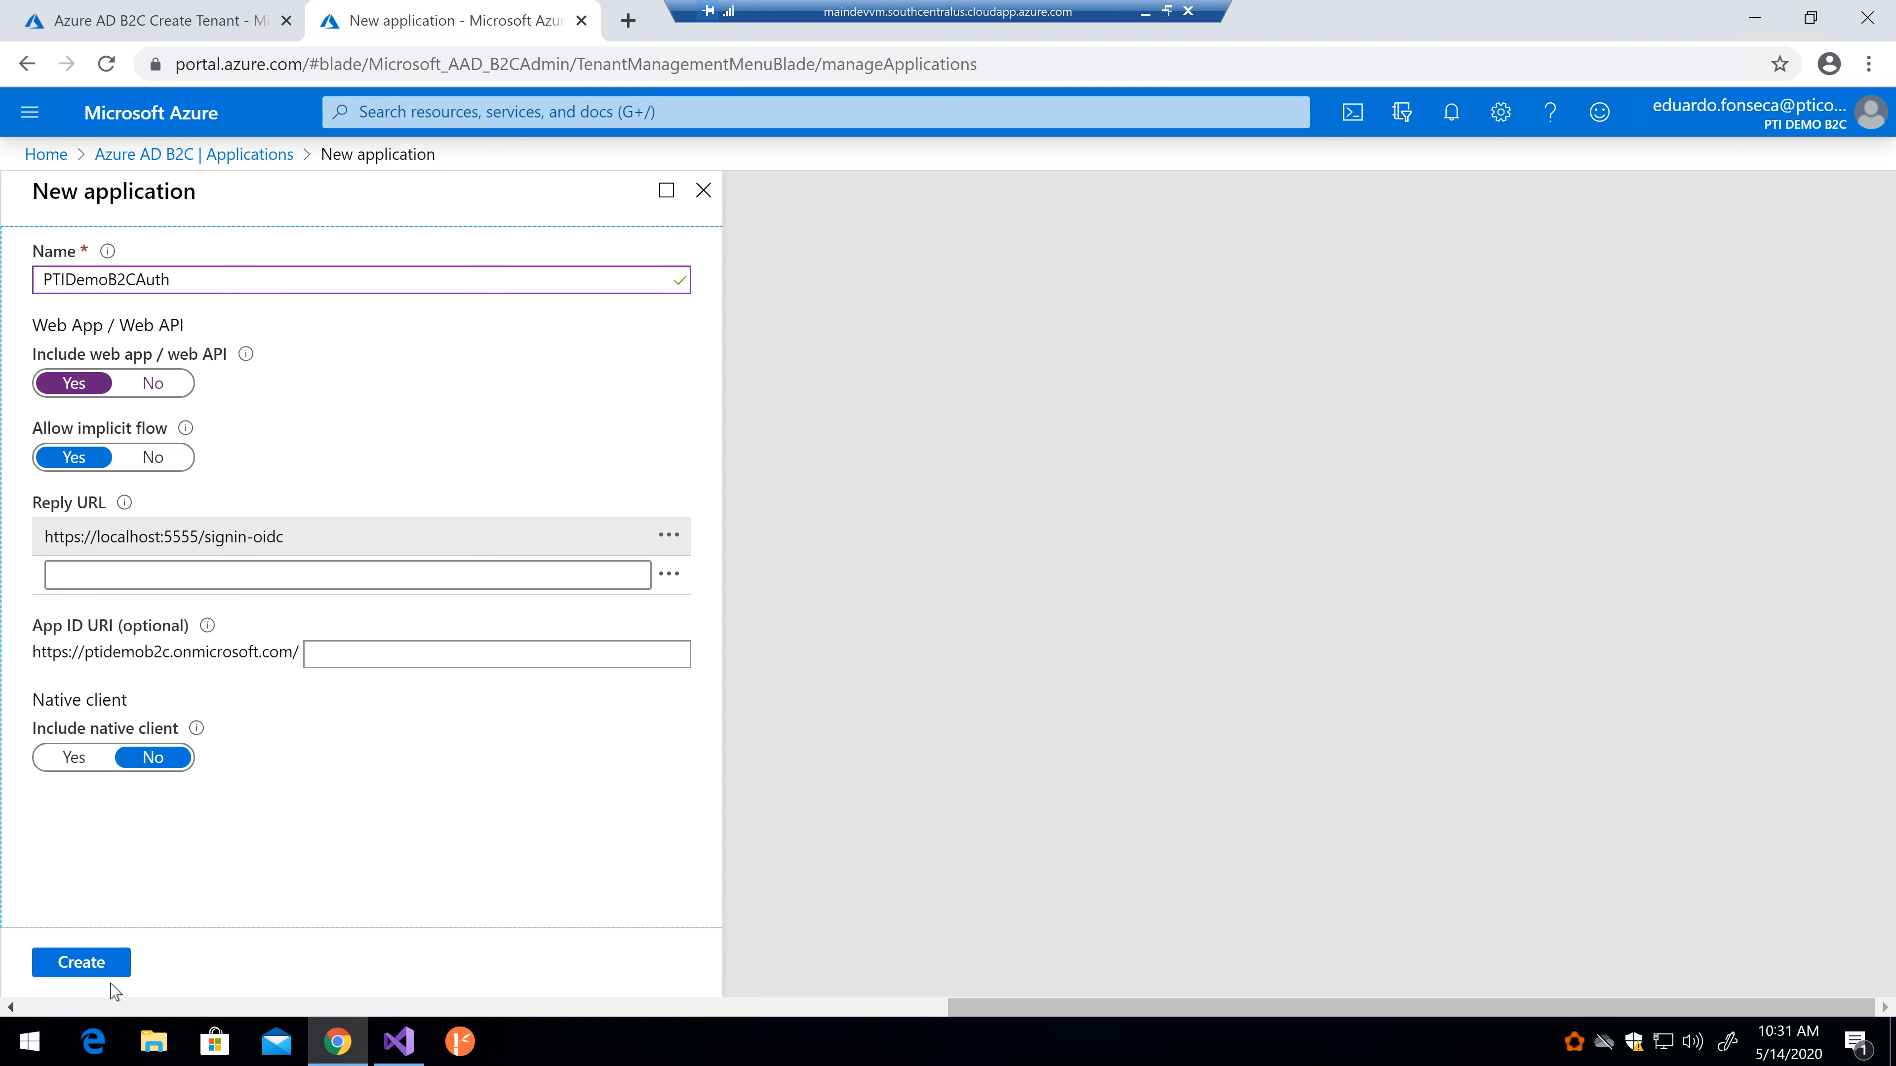
pyautogui.click(102, 965)
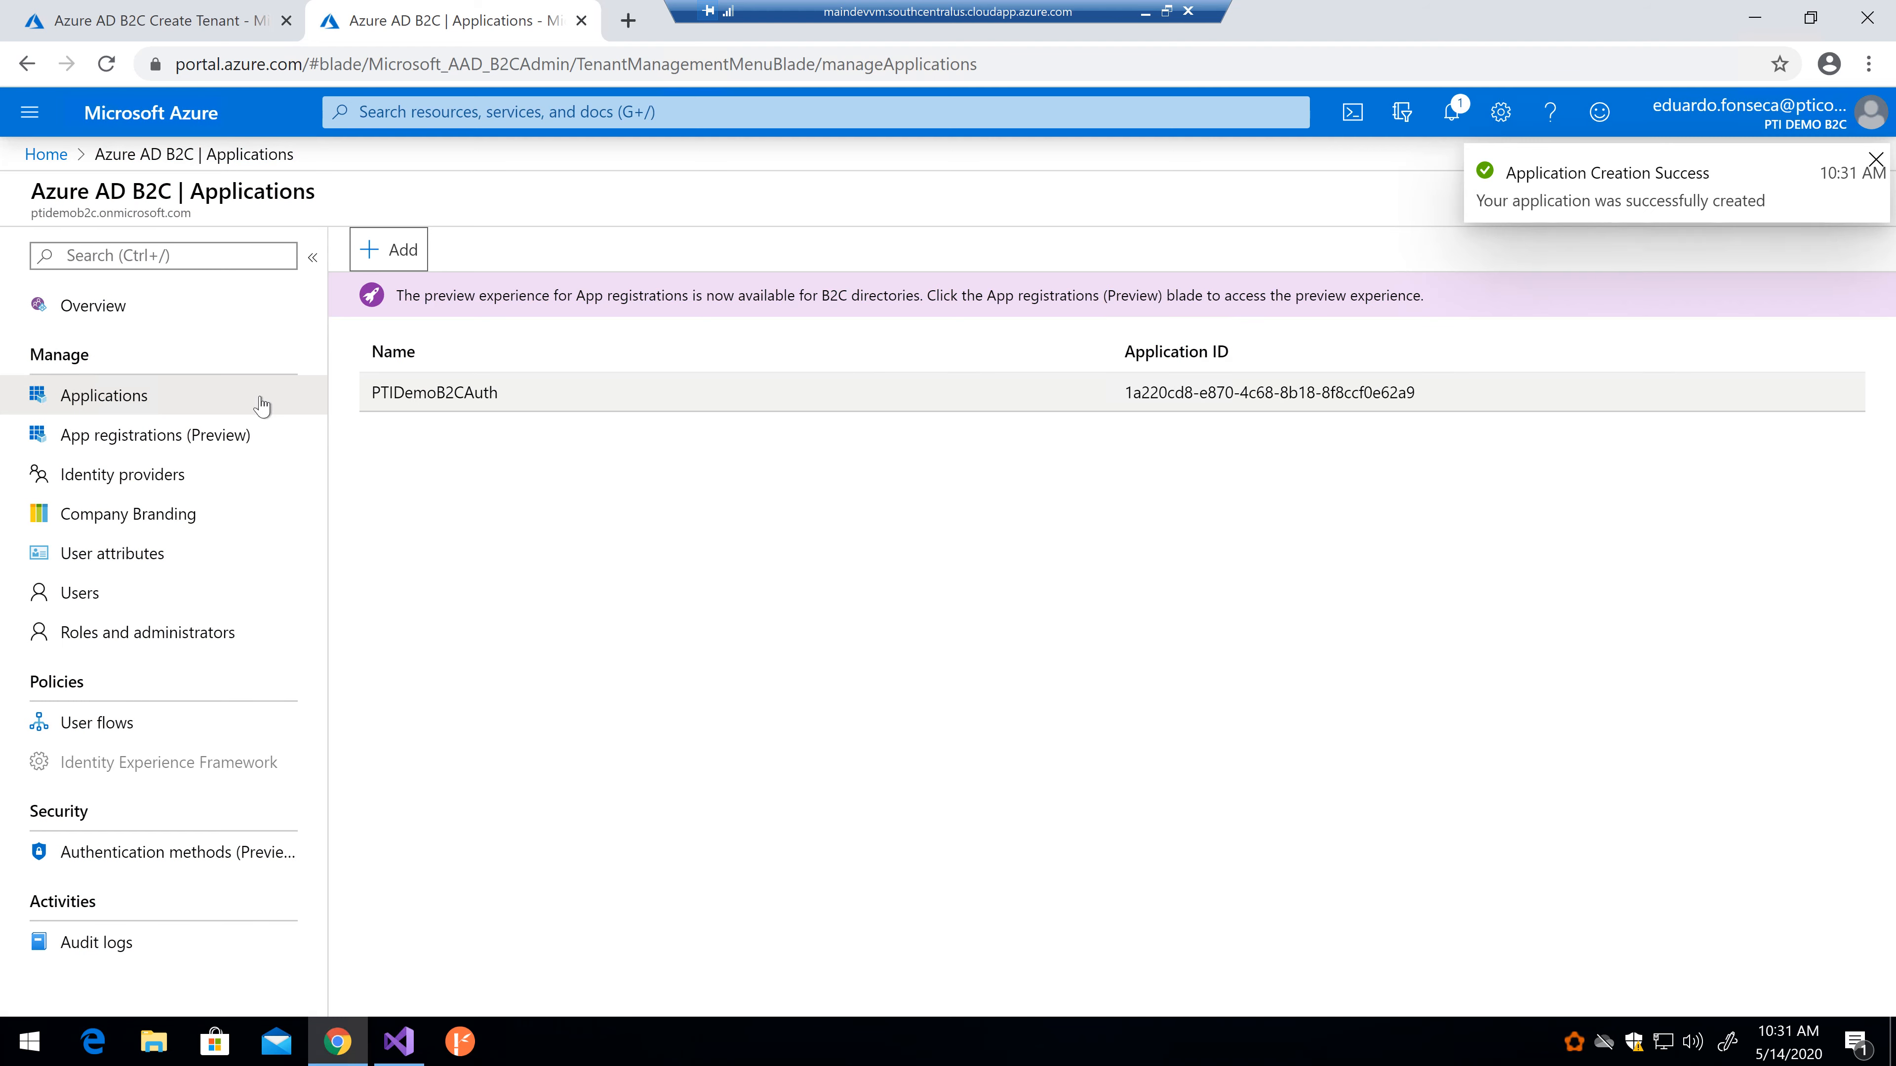
# Step: Open the PTIDemoB2CAuth overview from App registrations (Preview) and examine its redirect URIs
pyautogui.click(161, 448)
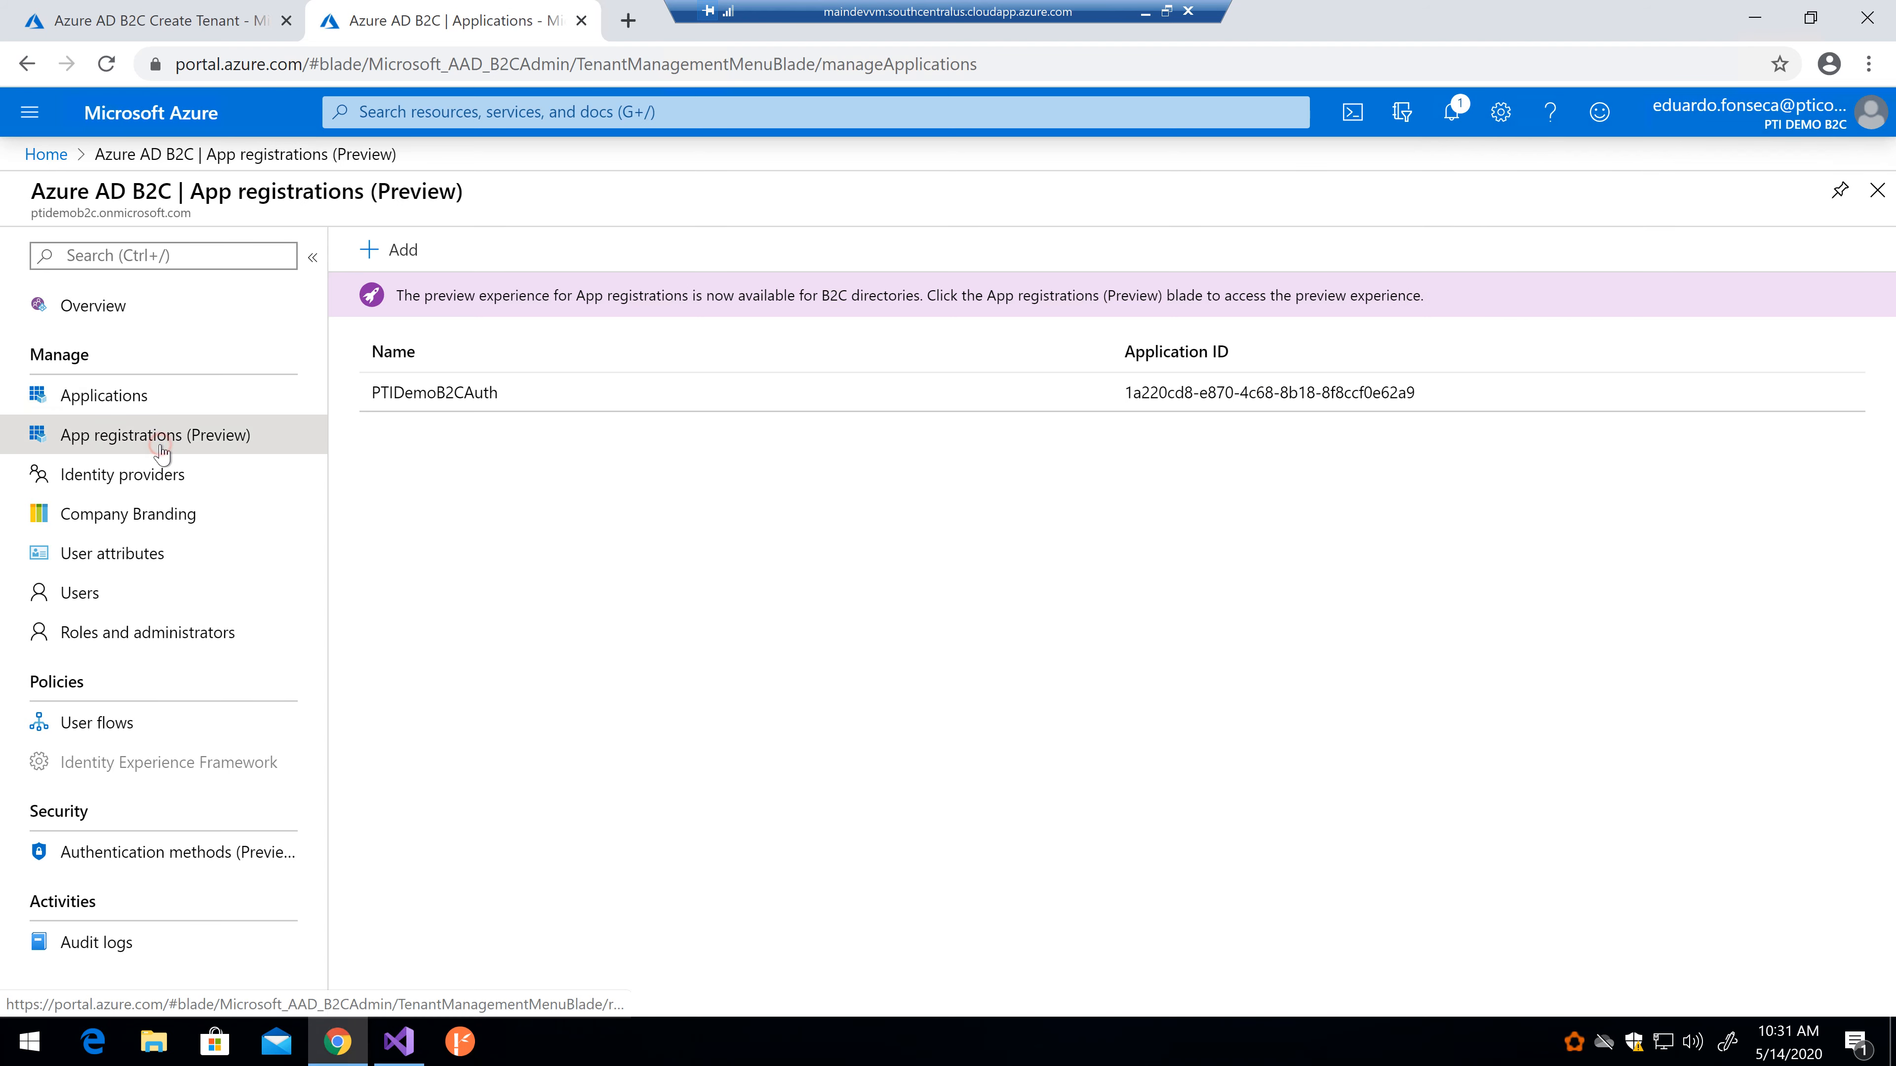
pyautogui.click(200, 429)
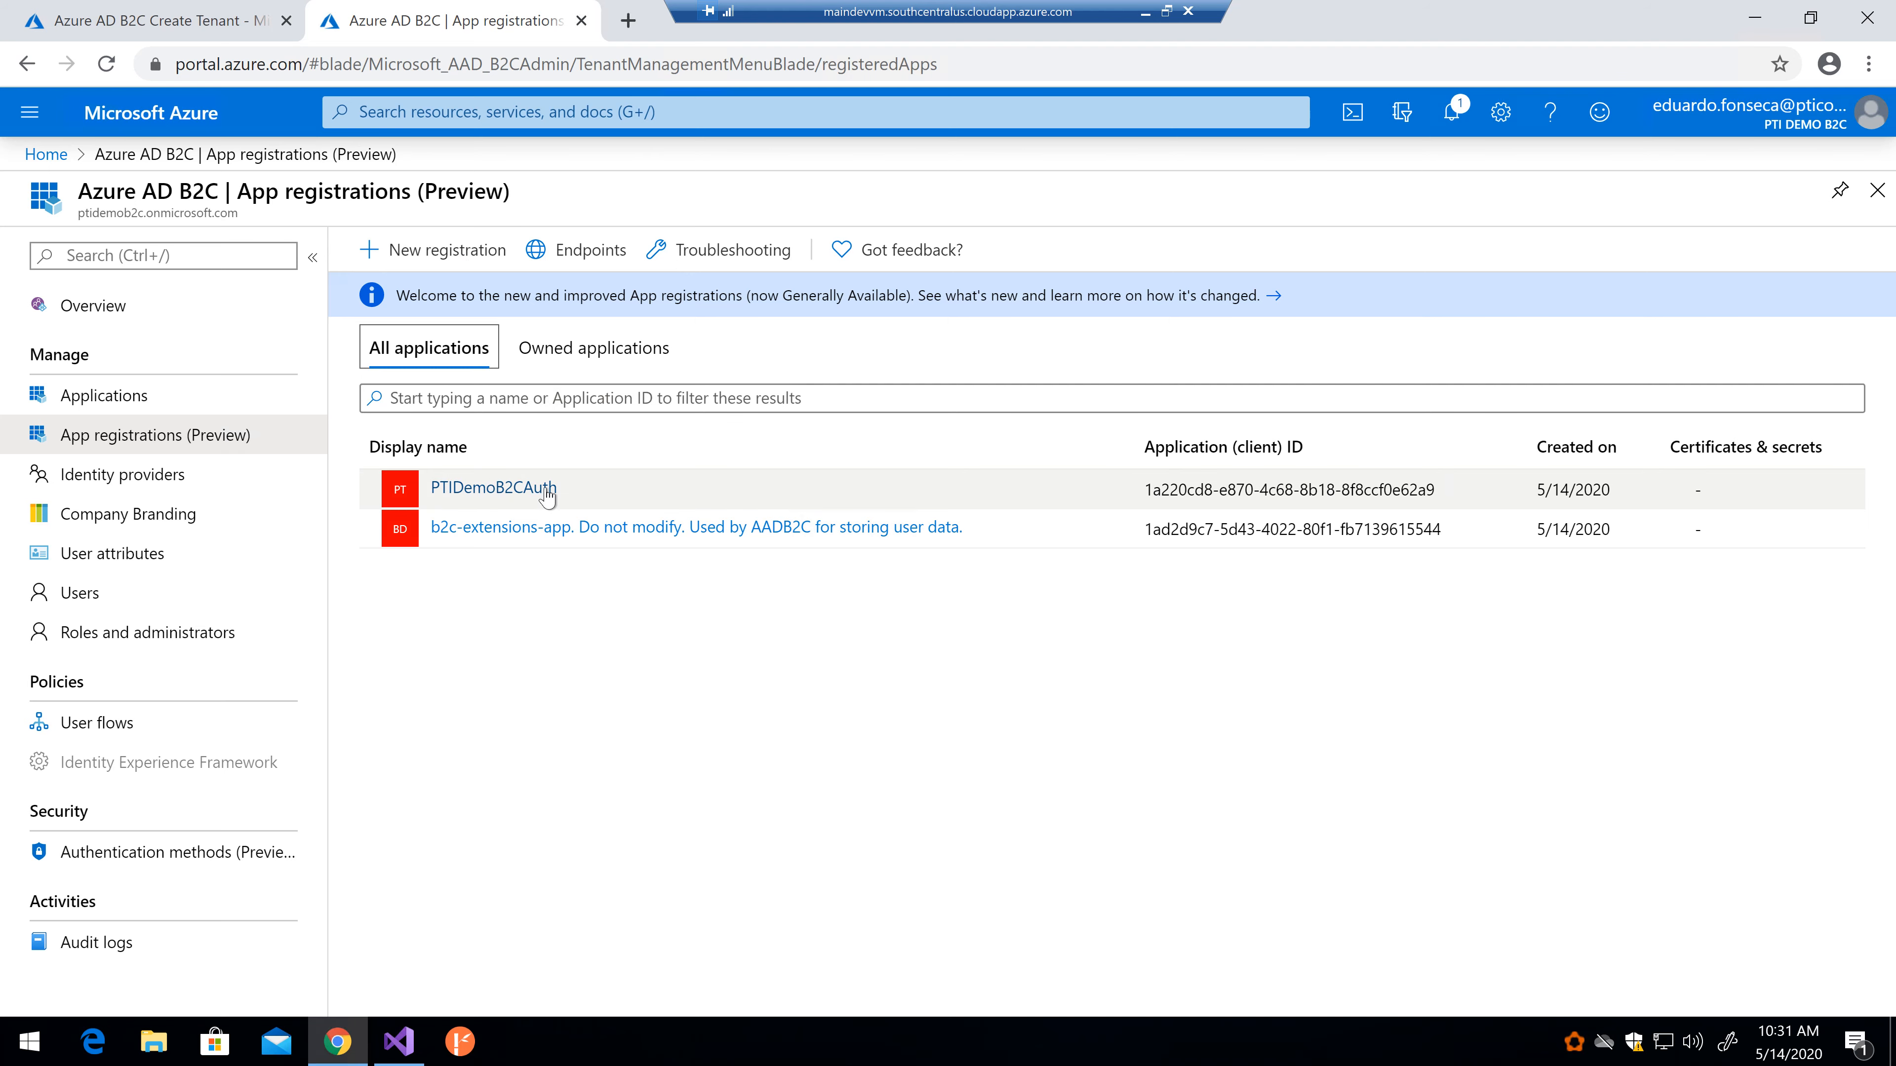
pyautogui.click(509, 491)
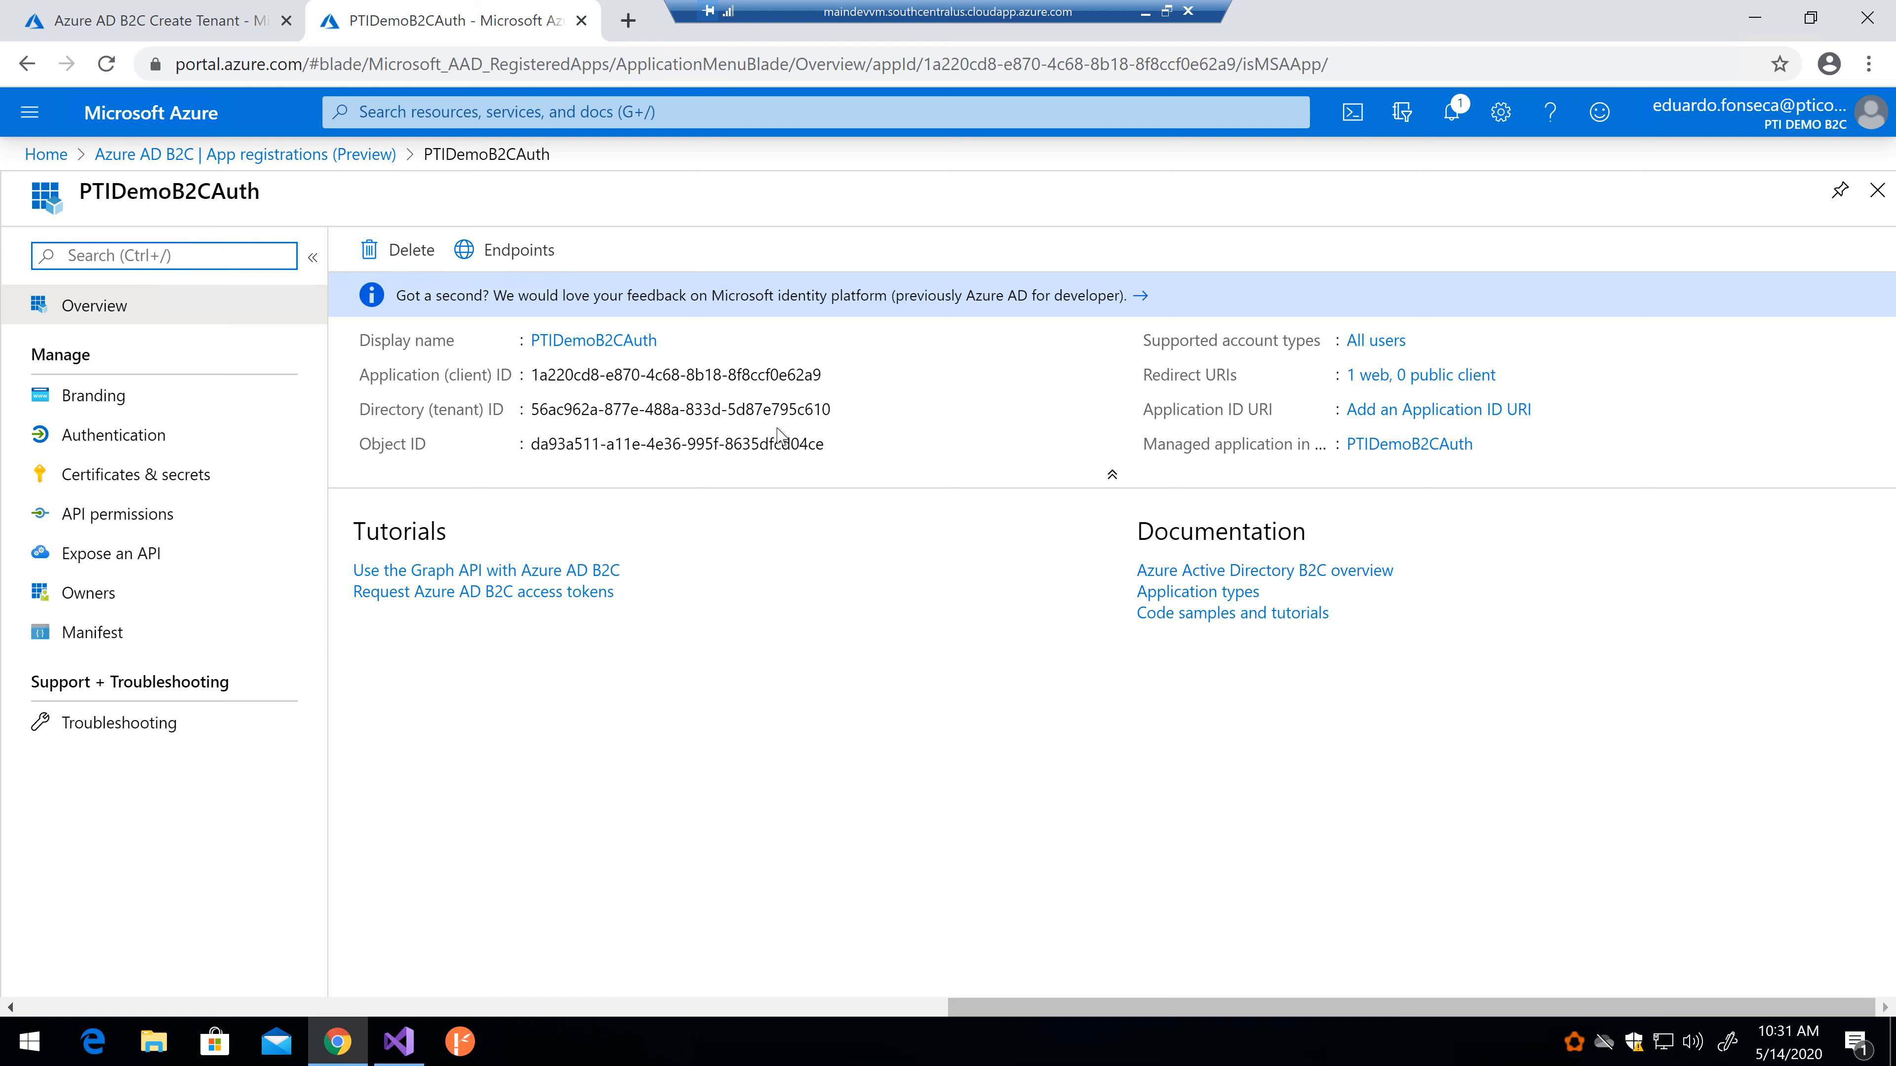
pyautogui.doubleClick(1183, 375)
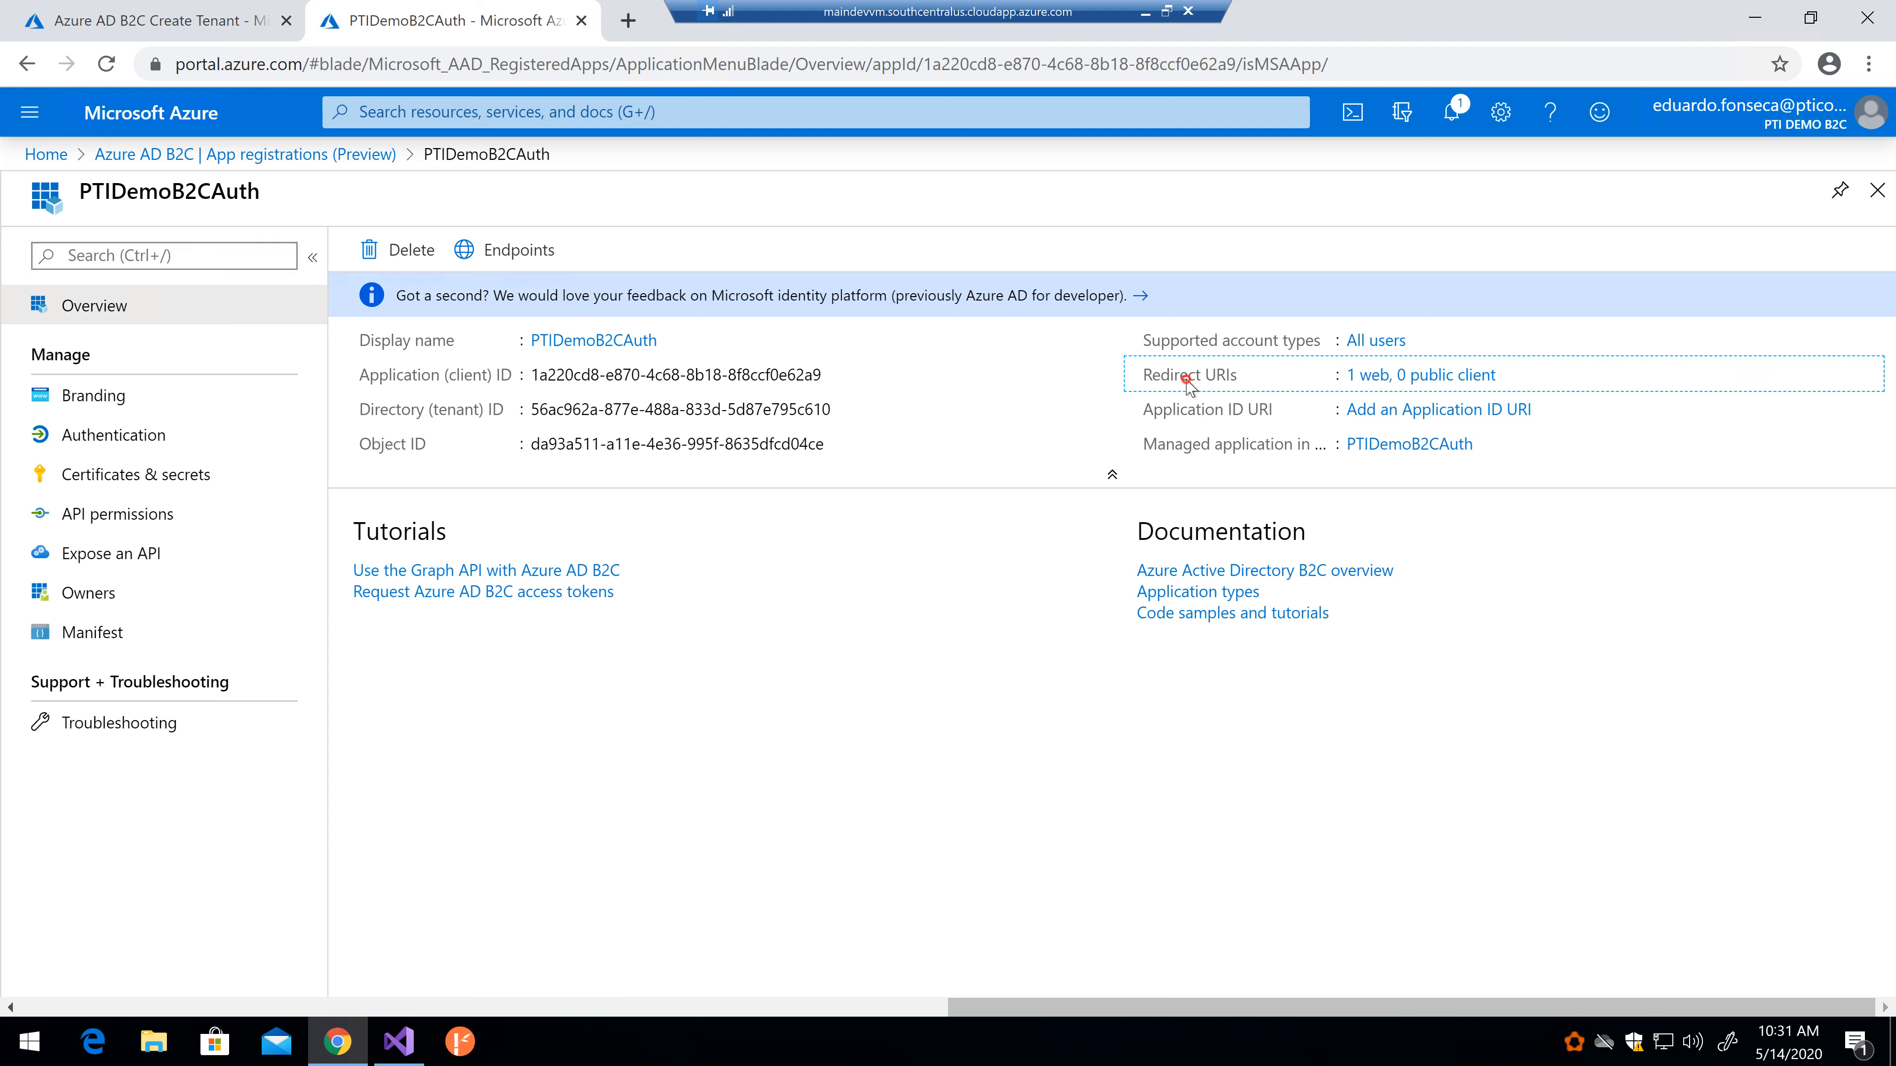
pyautogui.click(1367, 383)
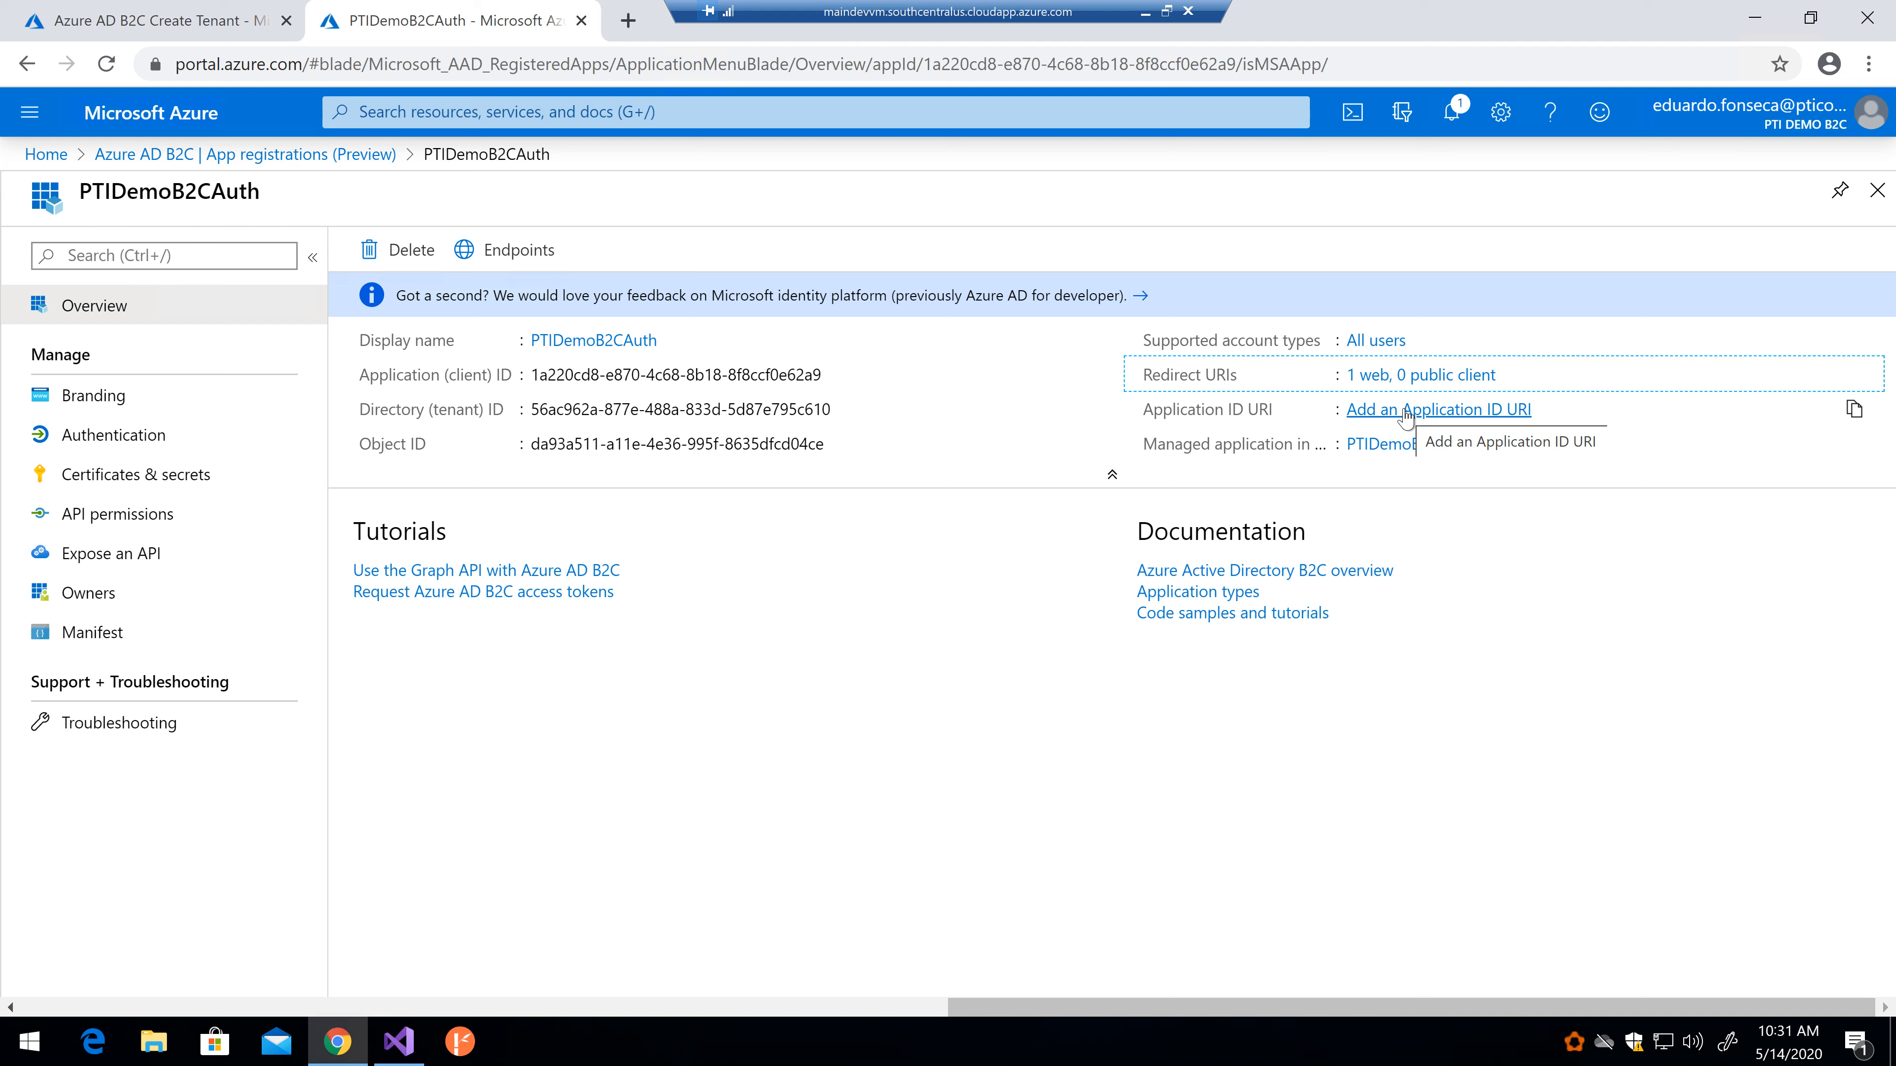
# Step: Examine PTIDemoB2CAuth's endpoints, including the OAuth 2.0, OpenID Connect and Microsoft Graph API entries, and close the list
pyautogui.click(512, 249)
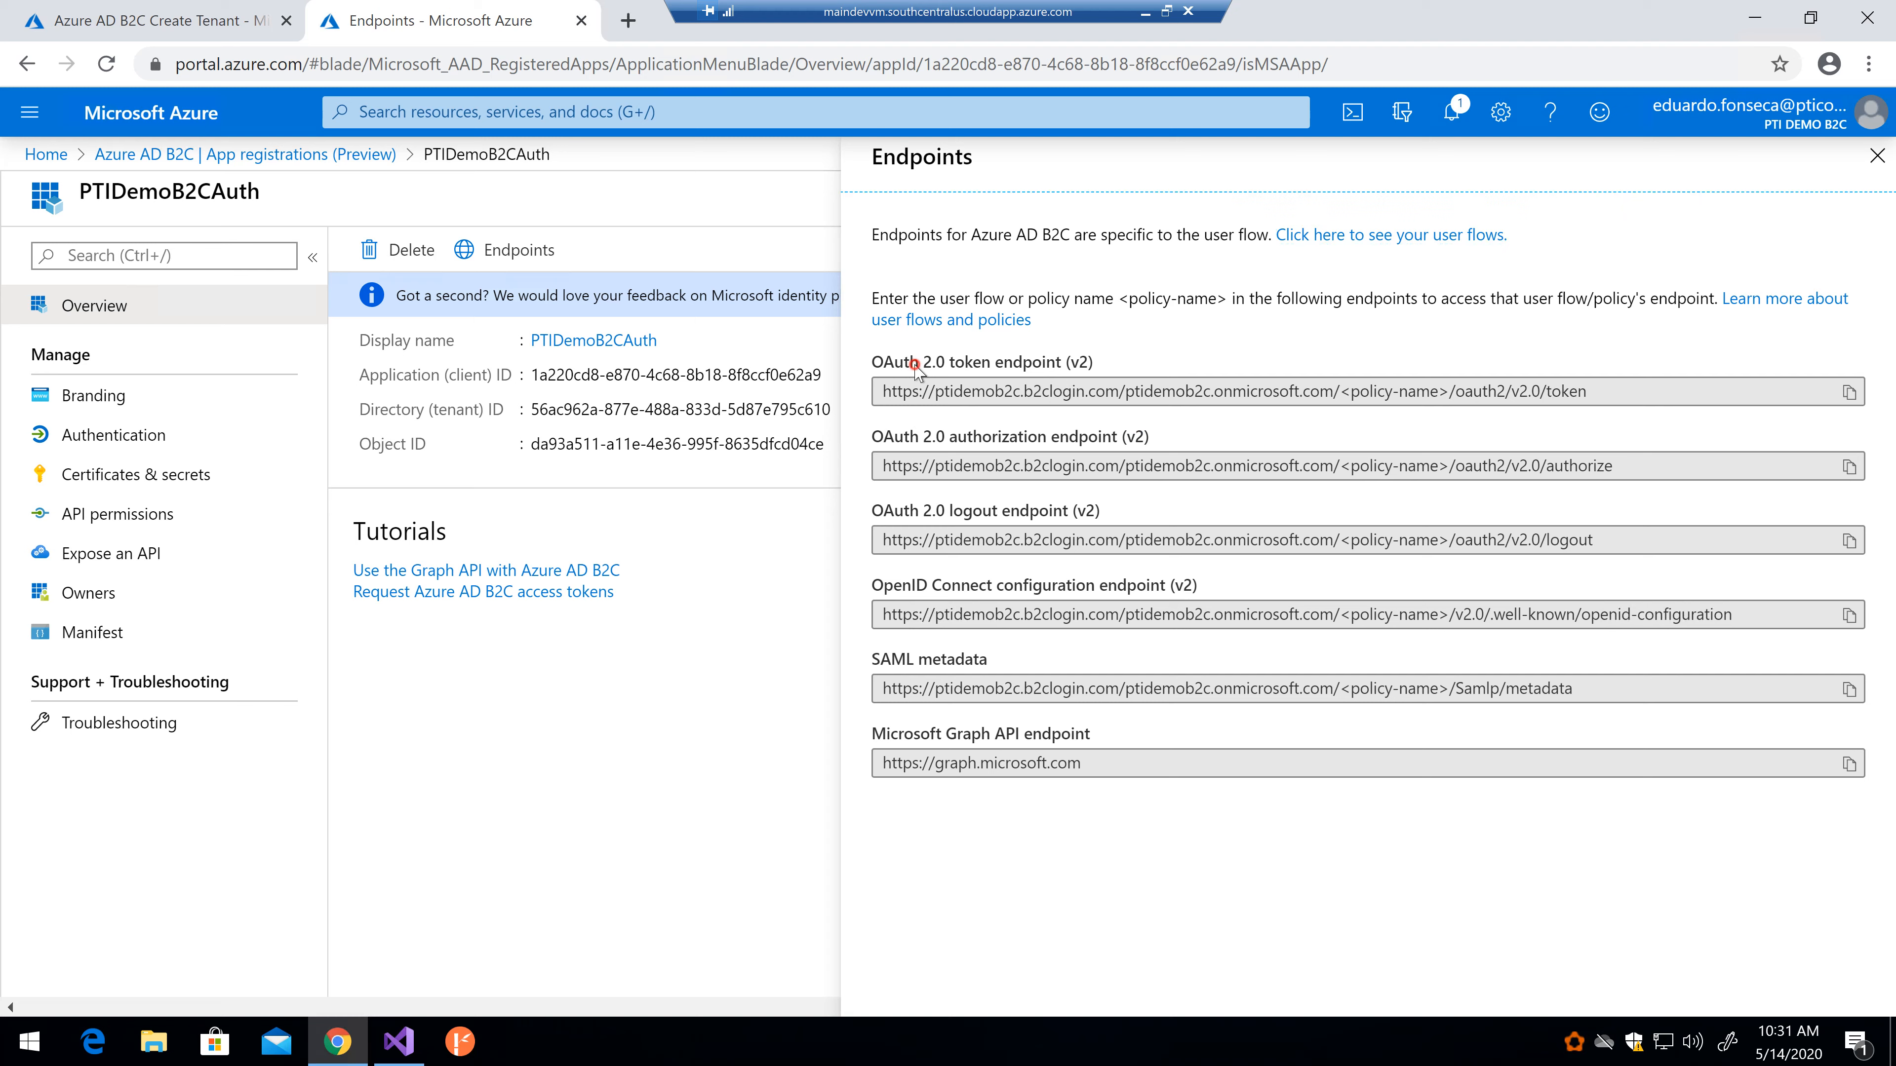
pyautogui.doubleClick(953, 364)
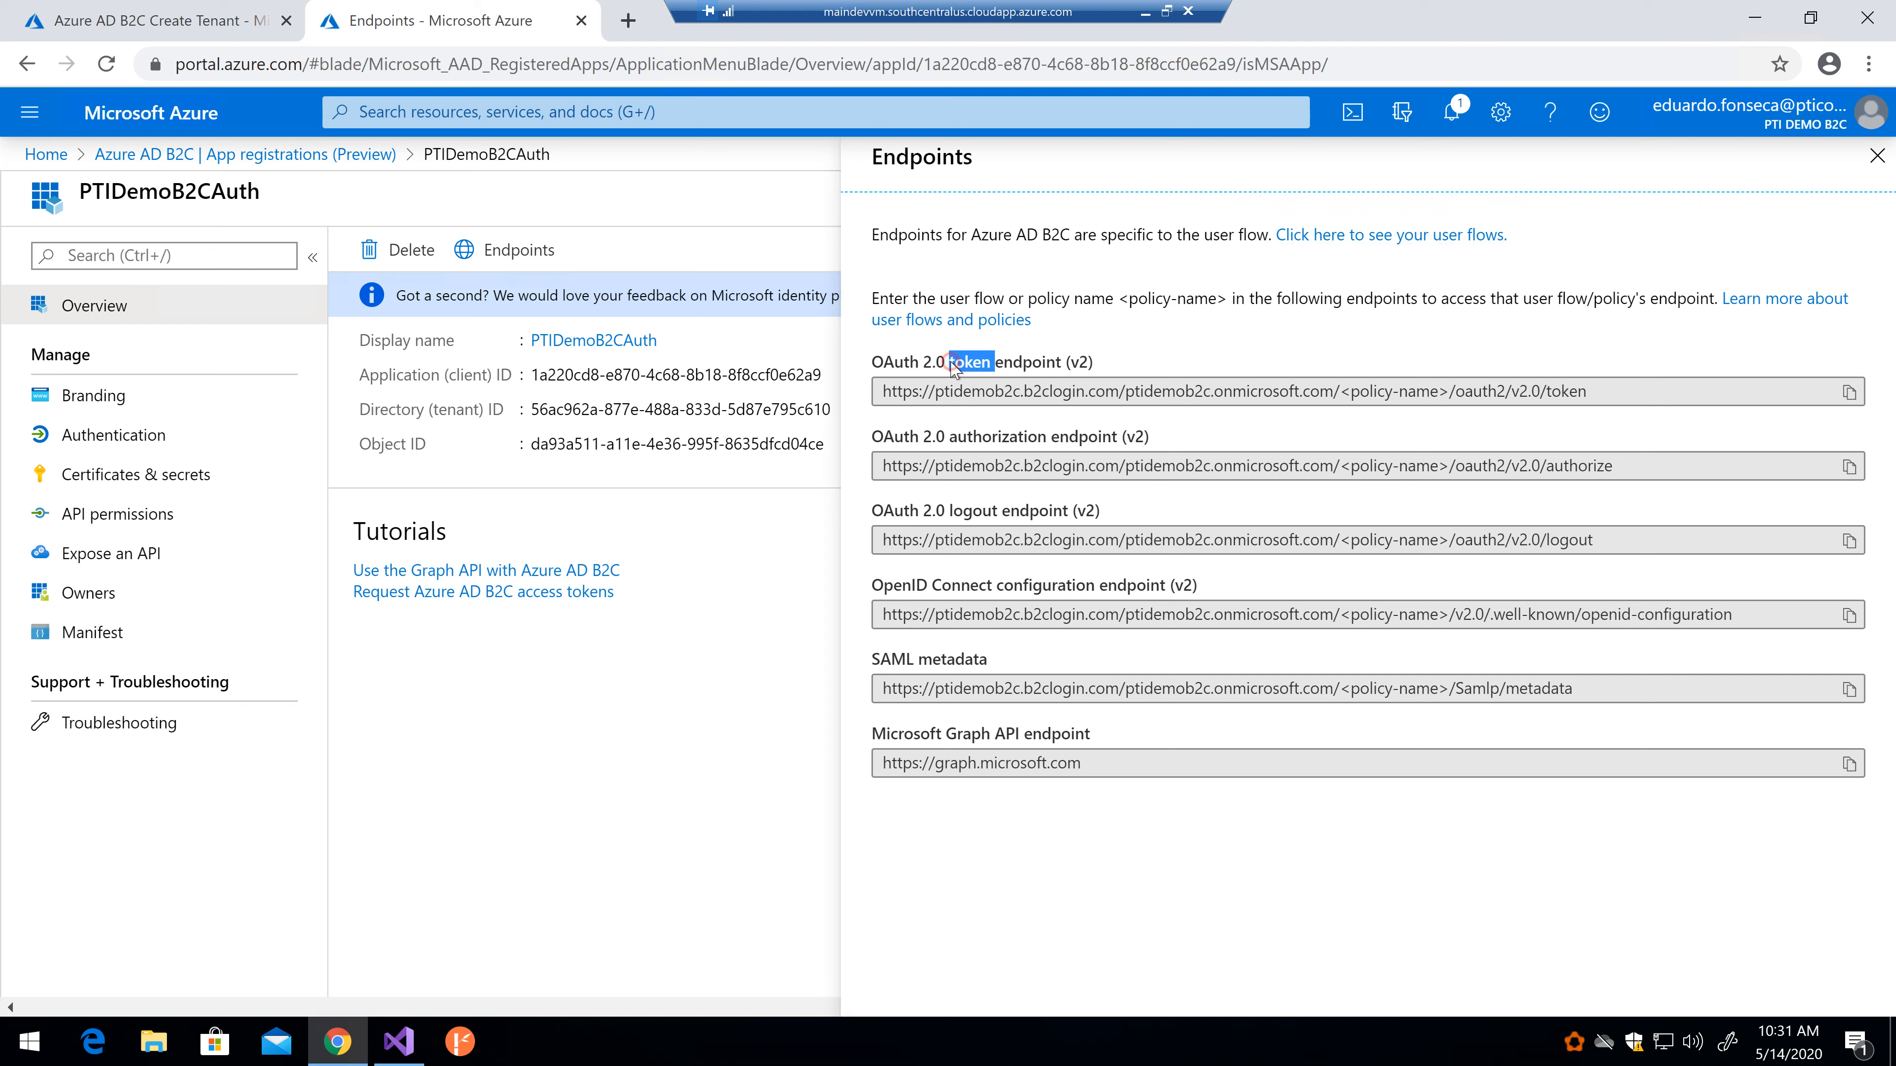
pyautogui.doubleClick(1024, 364)
pyautogui.doubleClick(1091, 363)
pyautogui.doubleClick(1035, 441)
pyautogui.doubleClick(1069, 438)
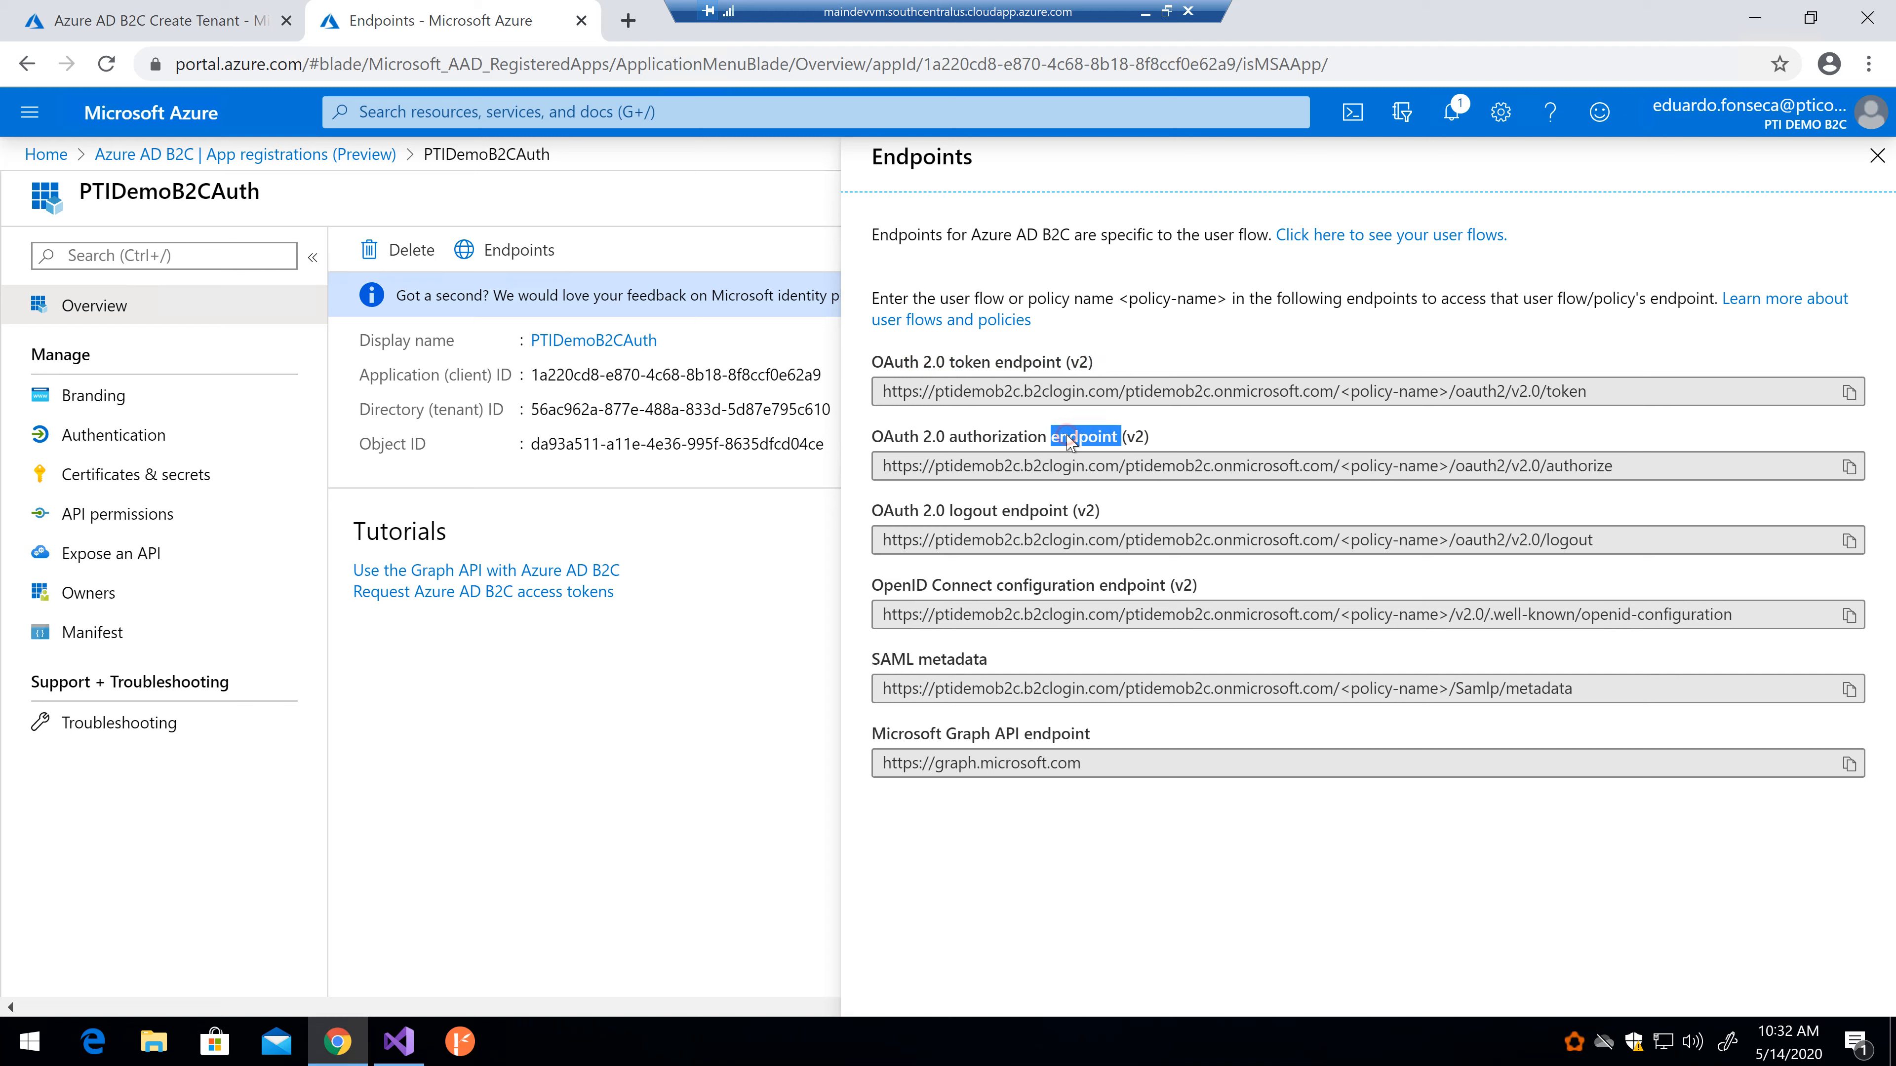
pyautogui.click(1016, 517)
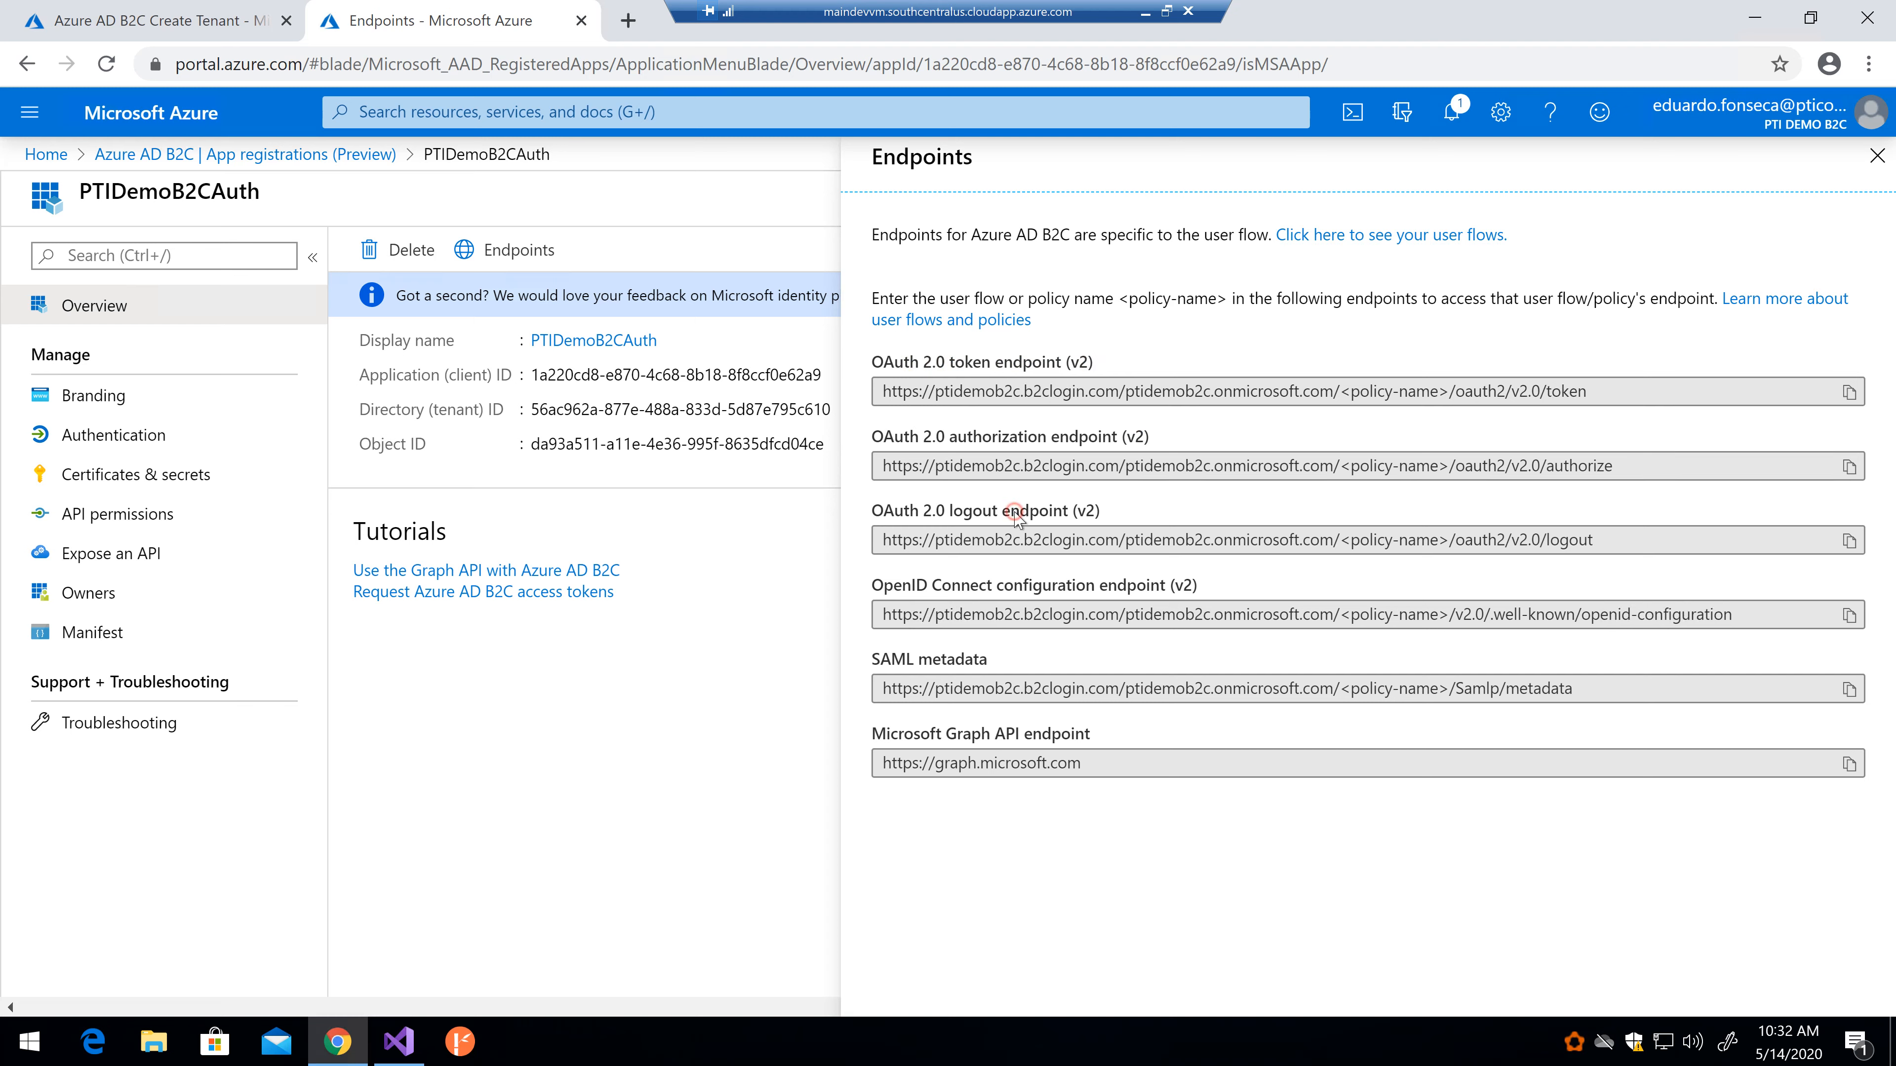
pyautogui.doubleClick(1005, 590)
pyautogui.click(1196, 628)
pyautogui.click(992, 762)
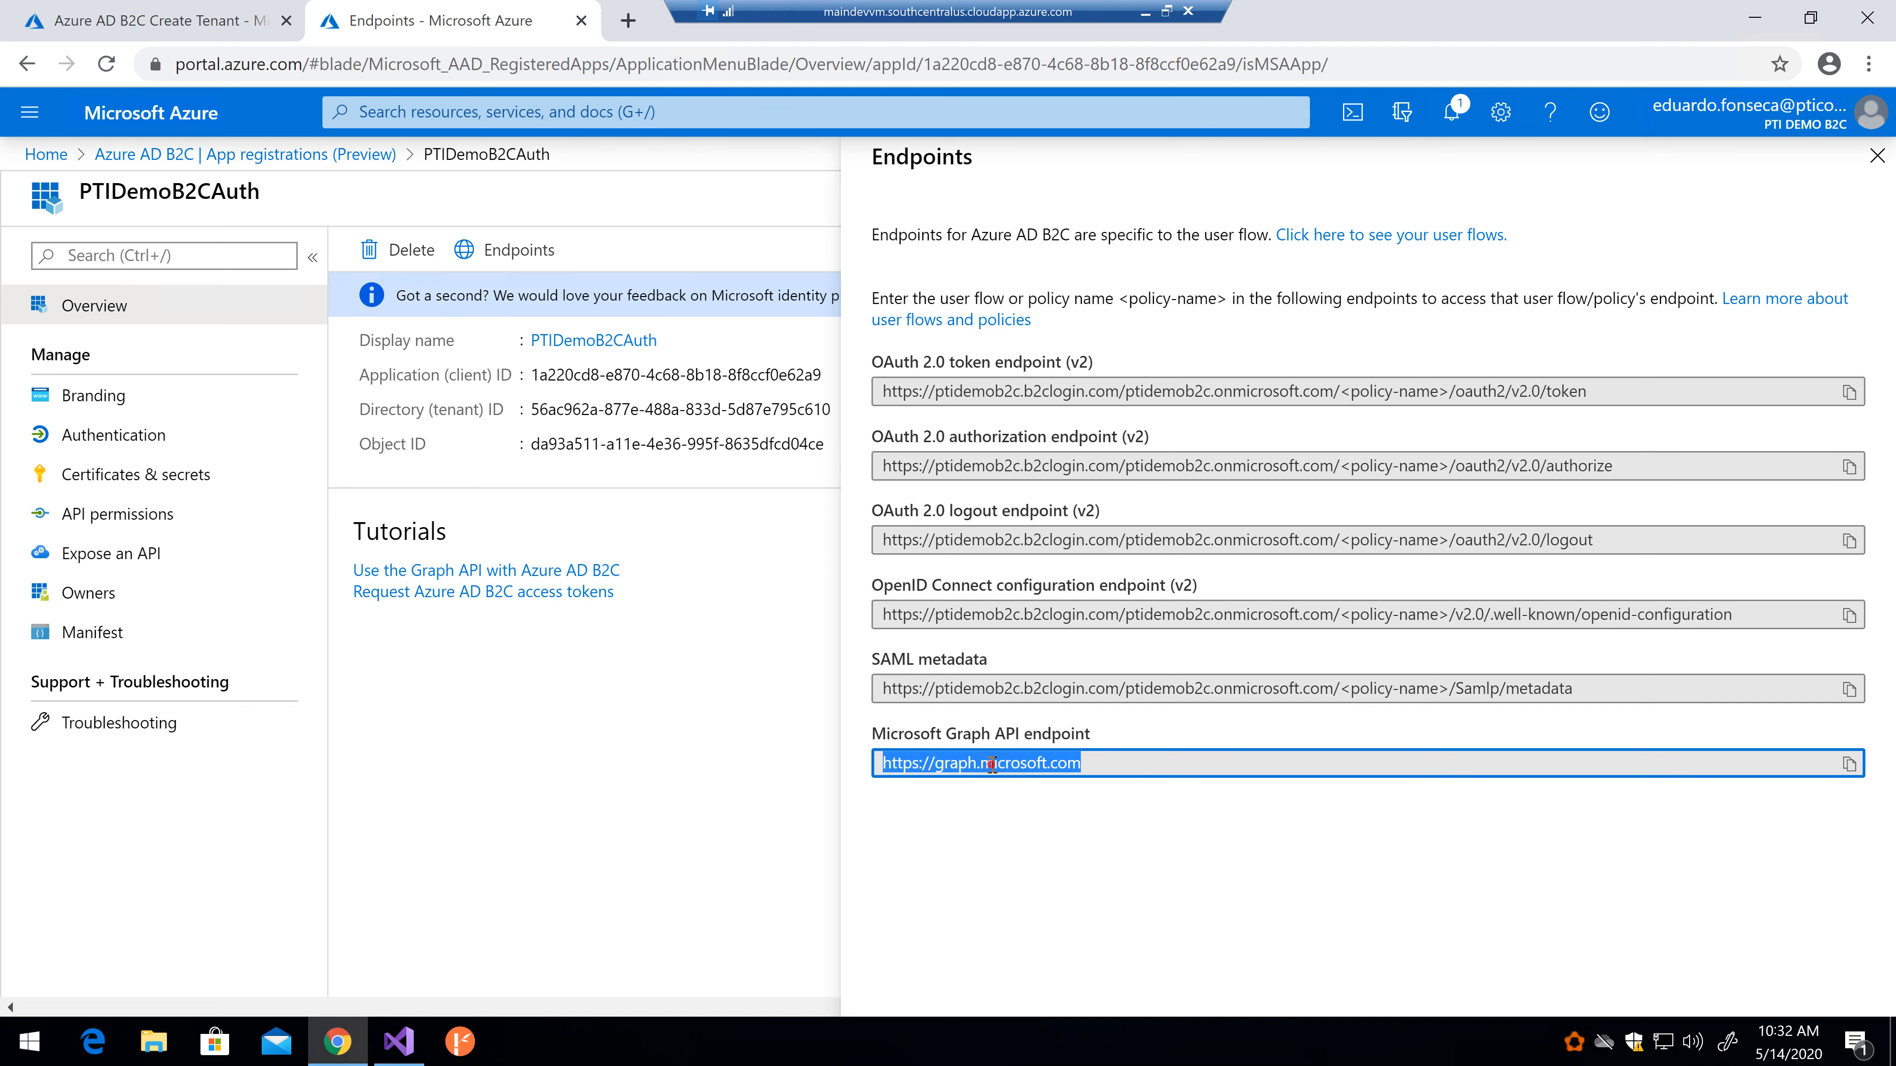
pyautogui.click(770, 775)
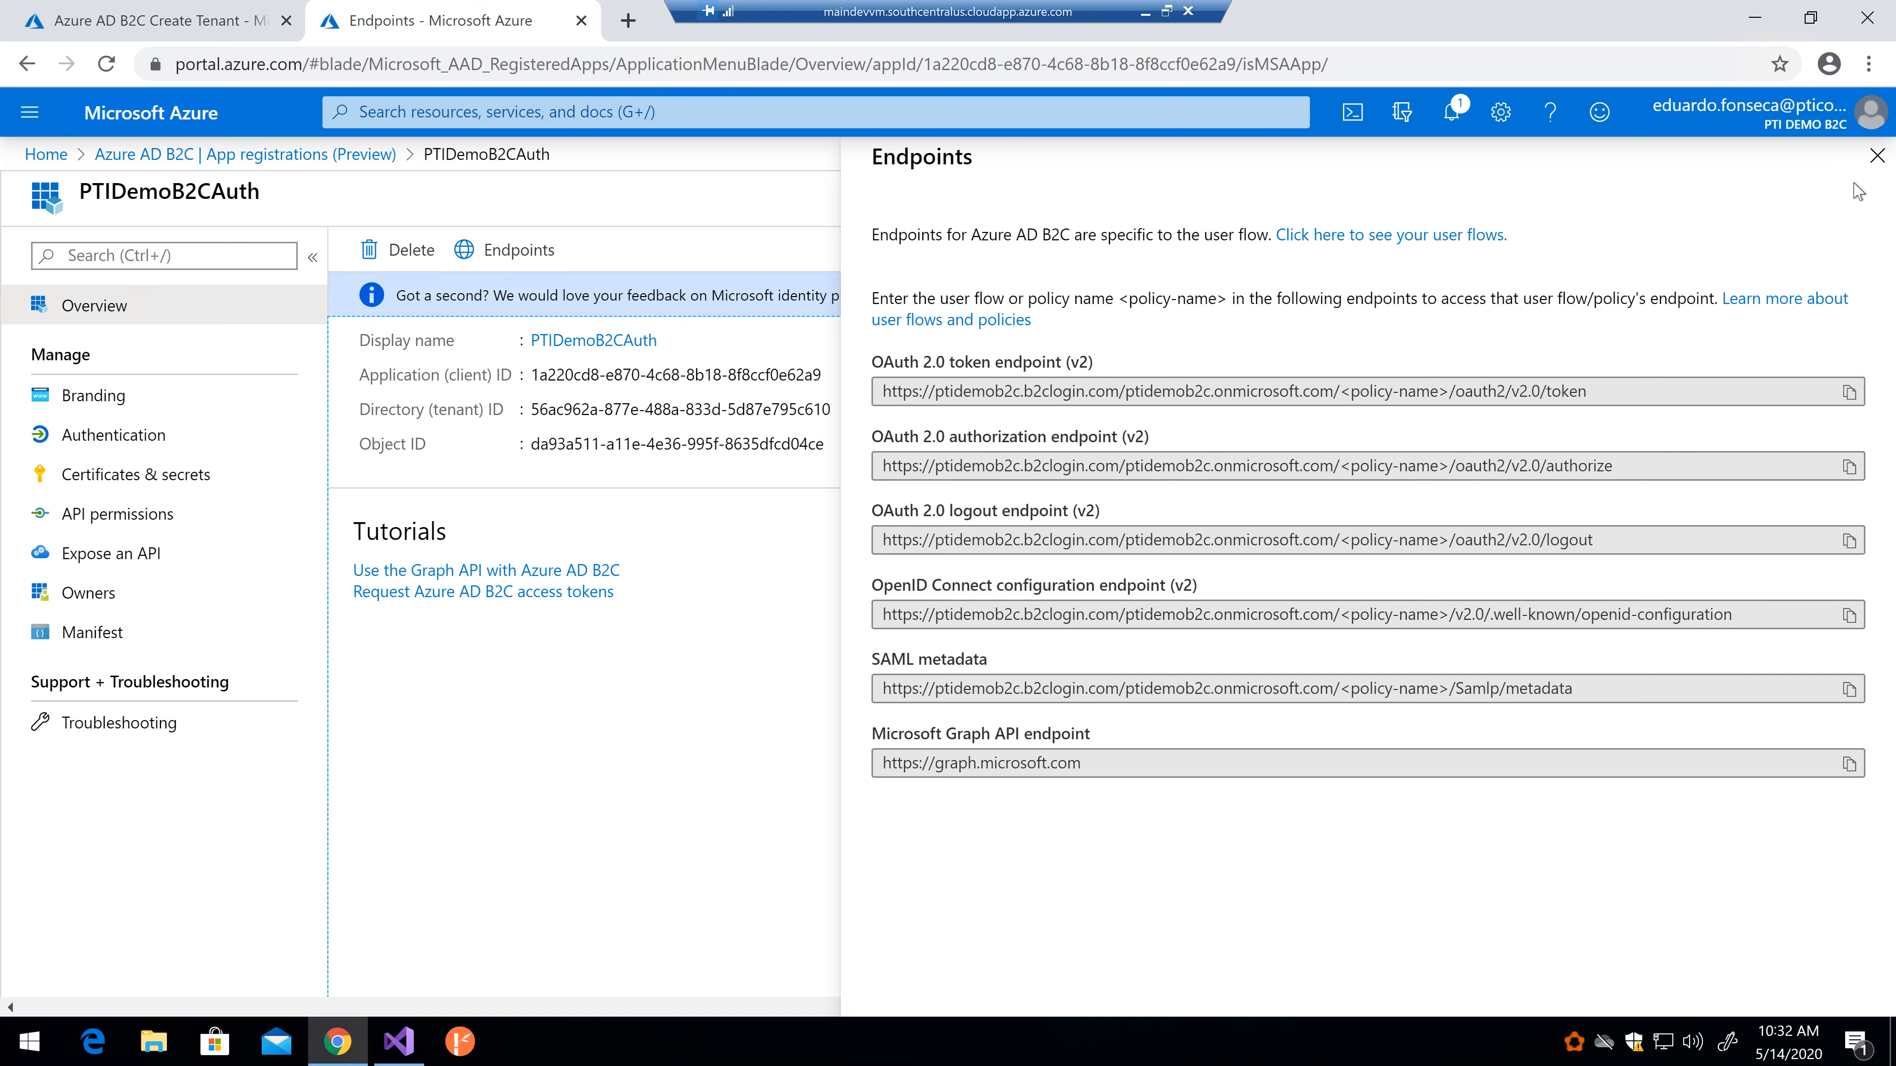
pyautogui.click(1877, 157)
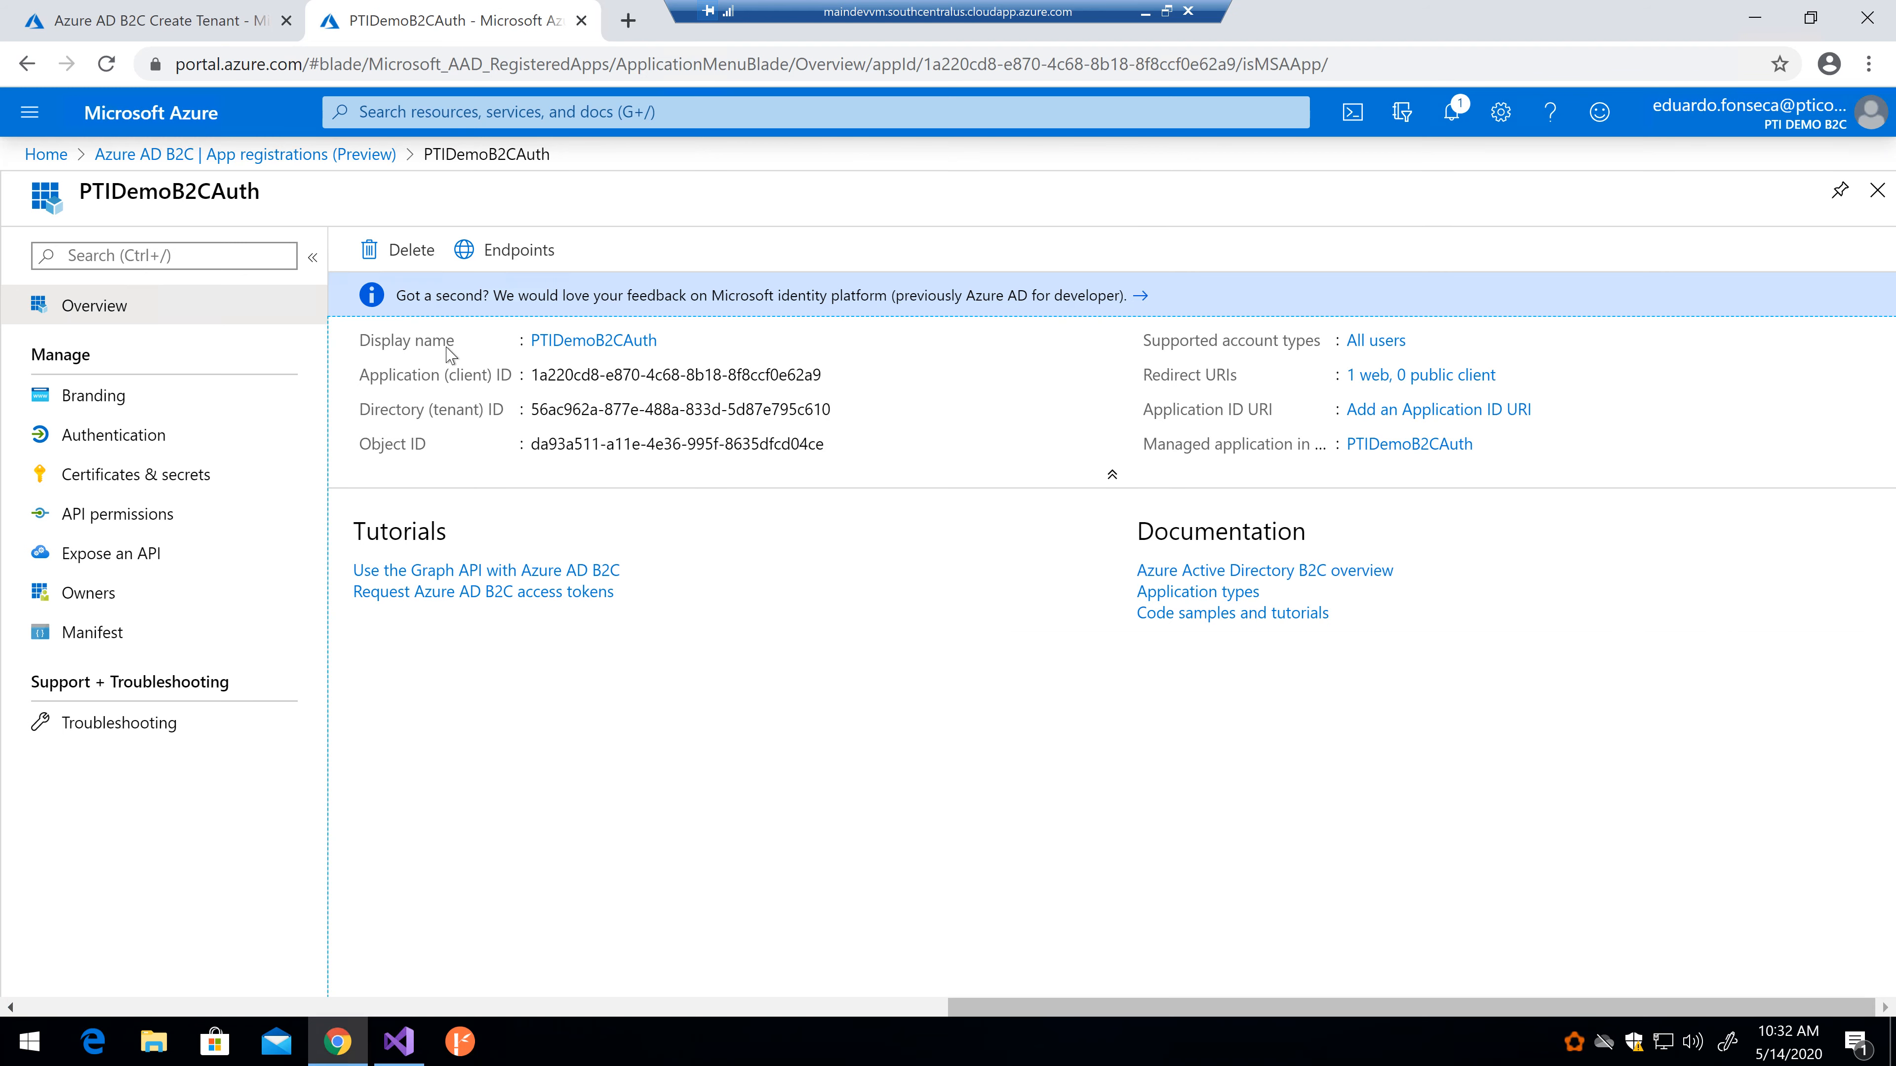
# Step: Return to the B2C tenant, open the Facebook identity provider's configuration and examine its origin URL
pyautogui.click(322, 156)
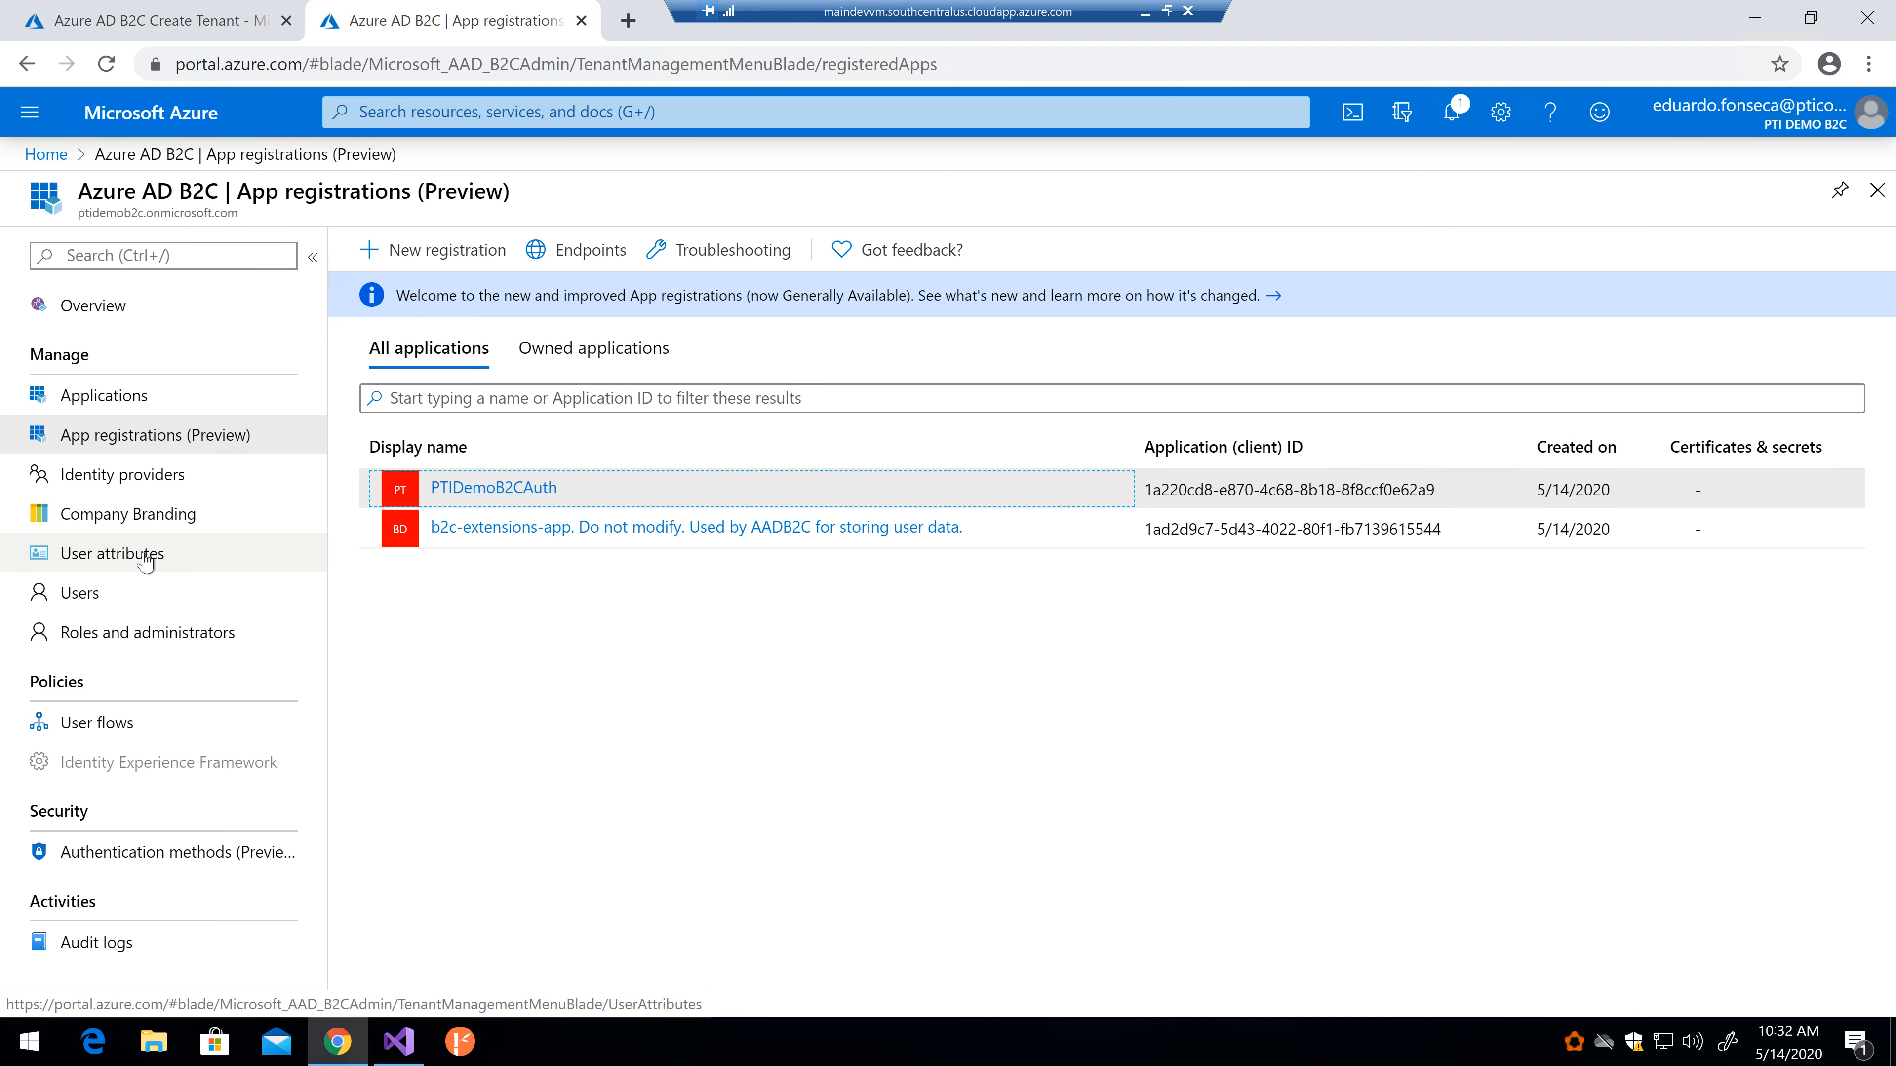
pyautogui.click(140, 482)
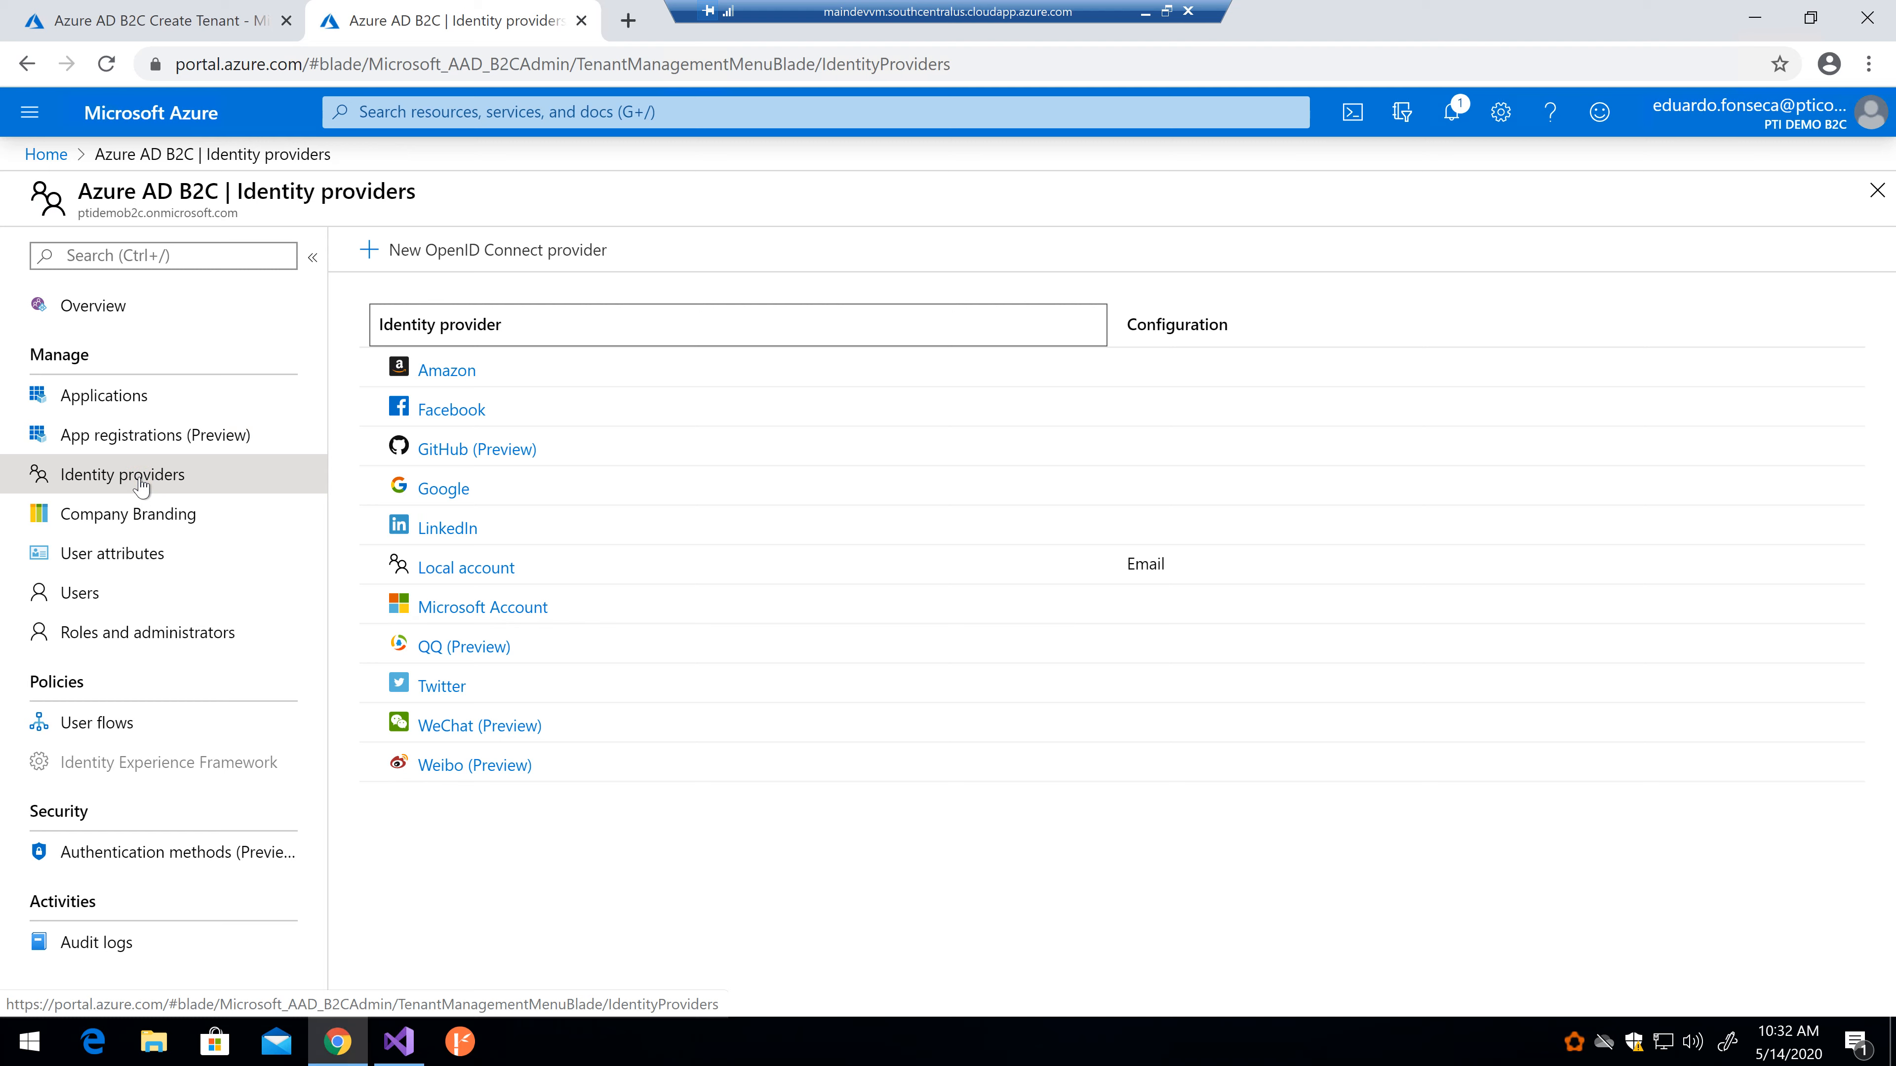
pyautogui.click(452, 410)
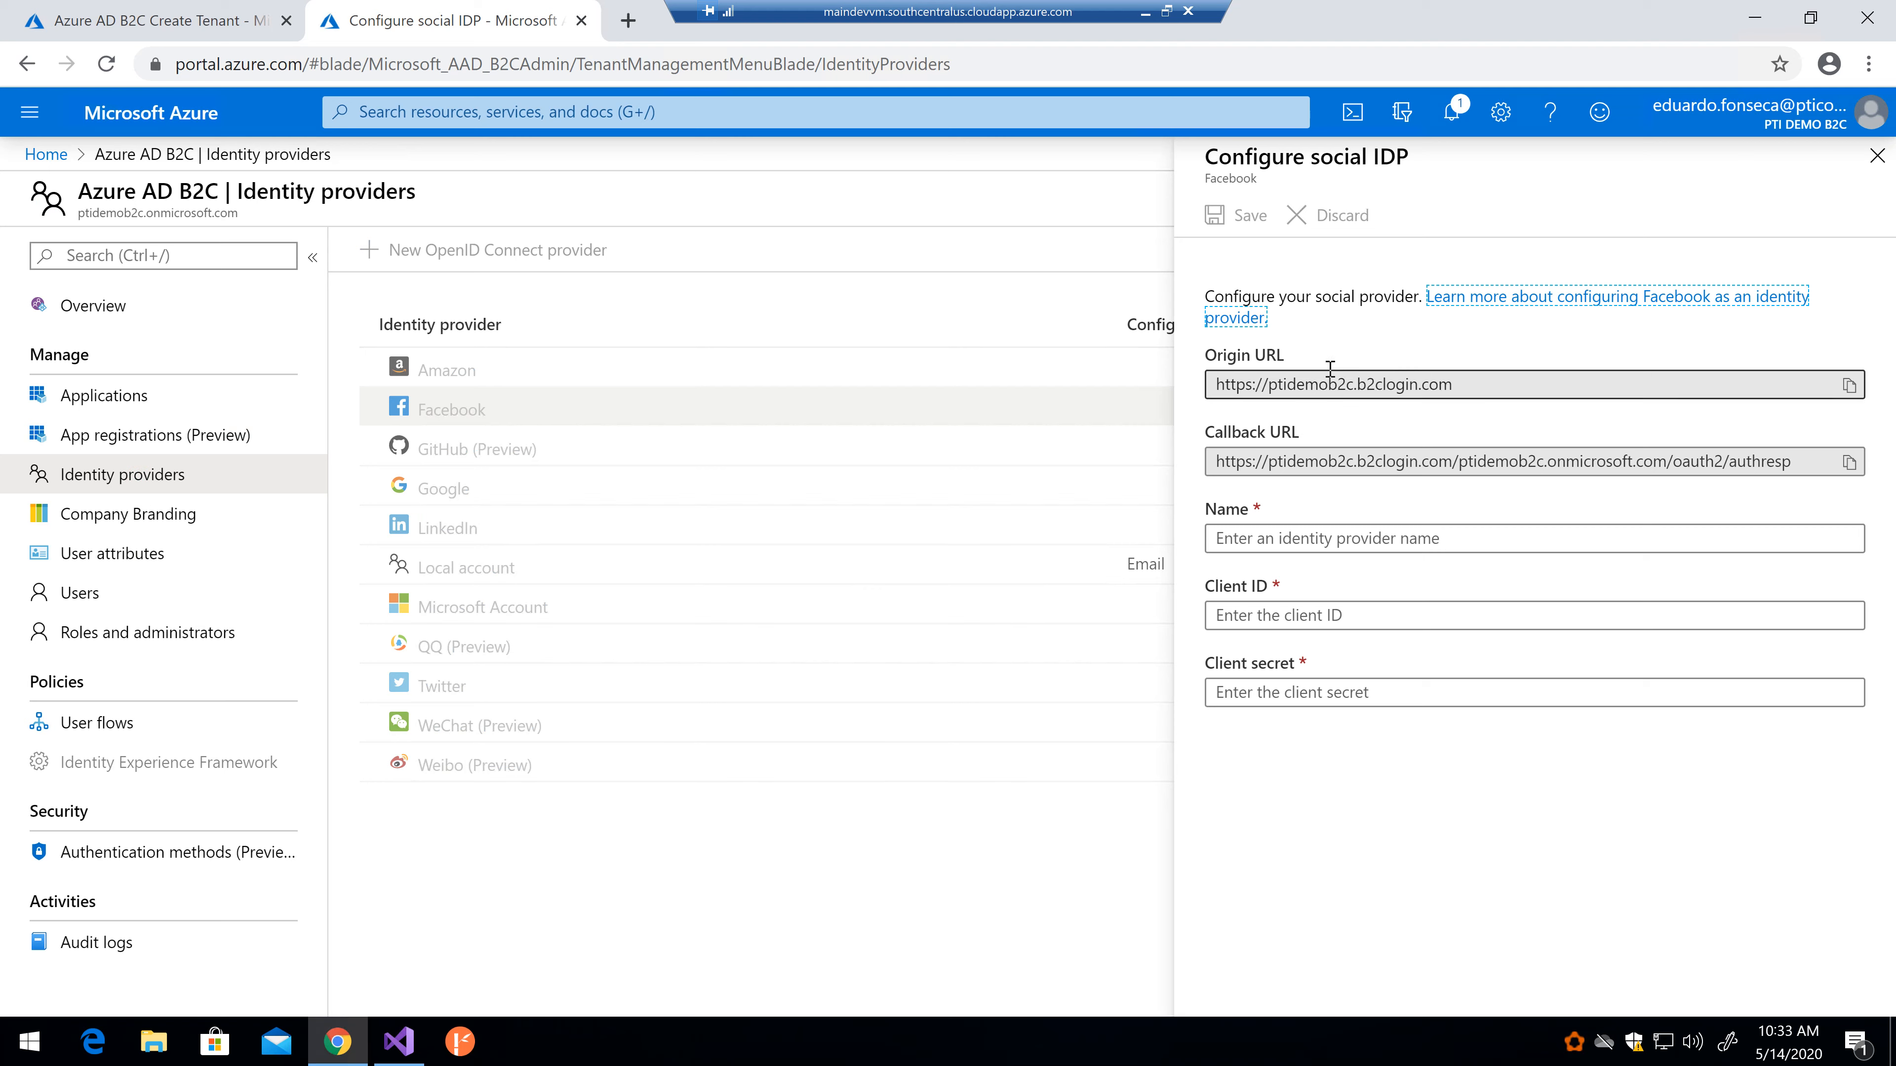
pyautogui.doubleClick(1349, 389)
pyautogui.click(1349, 390)
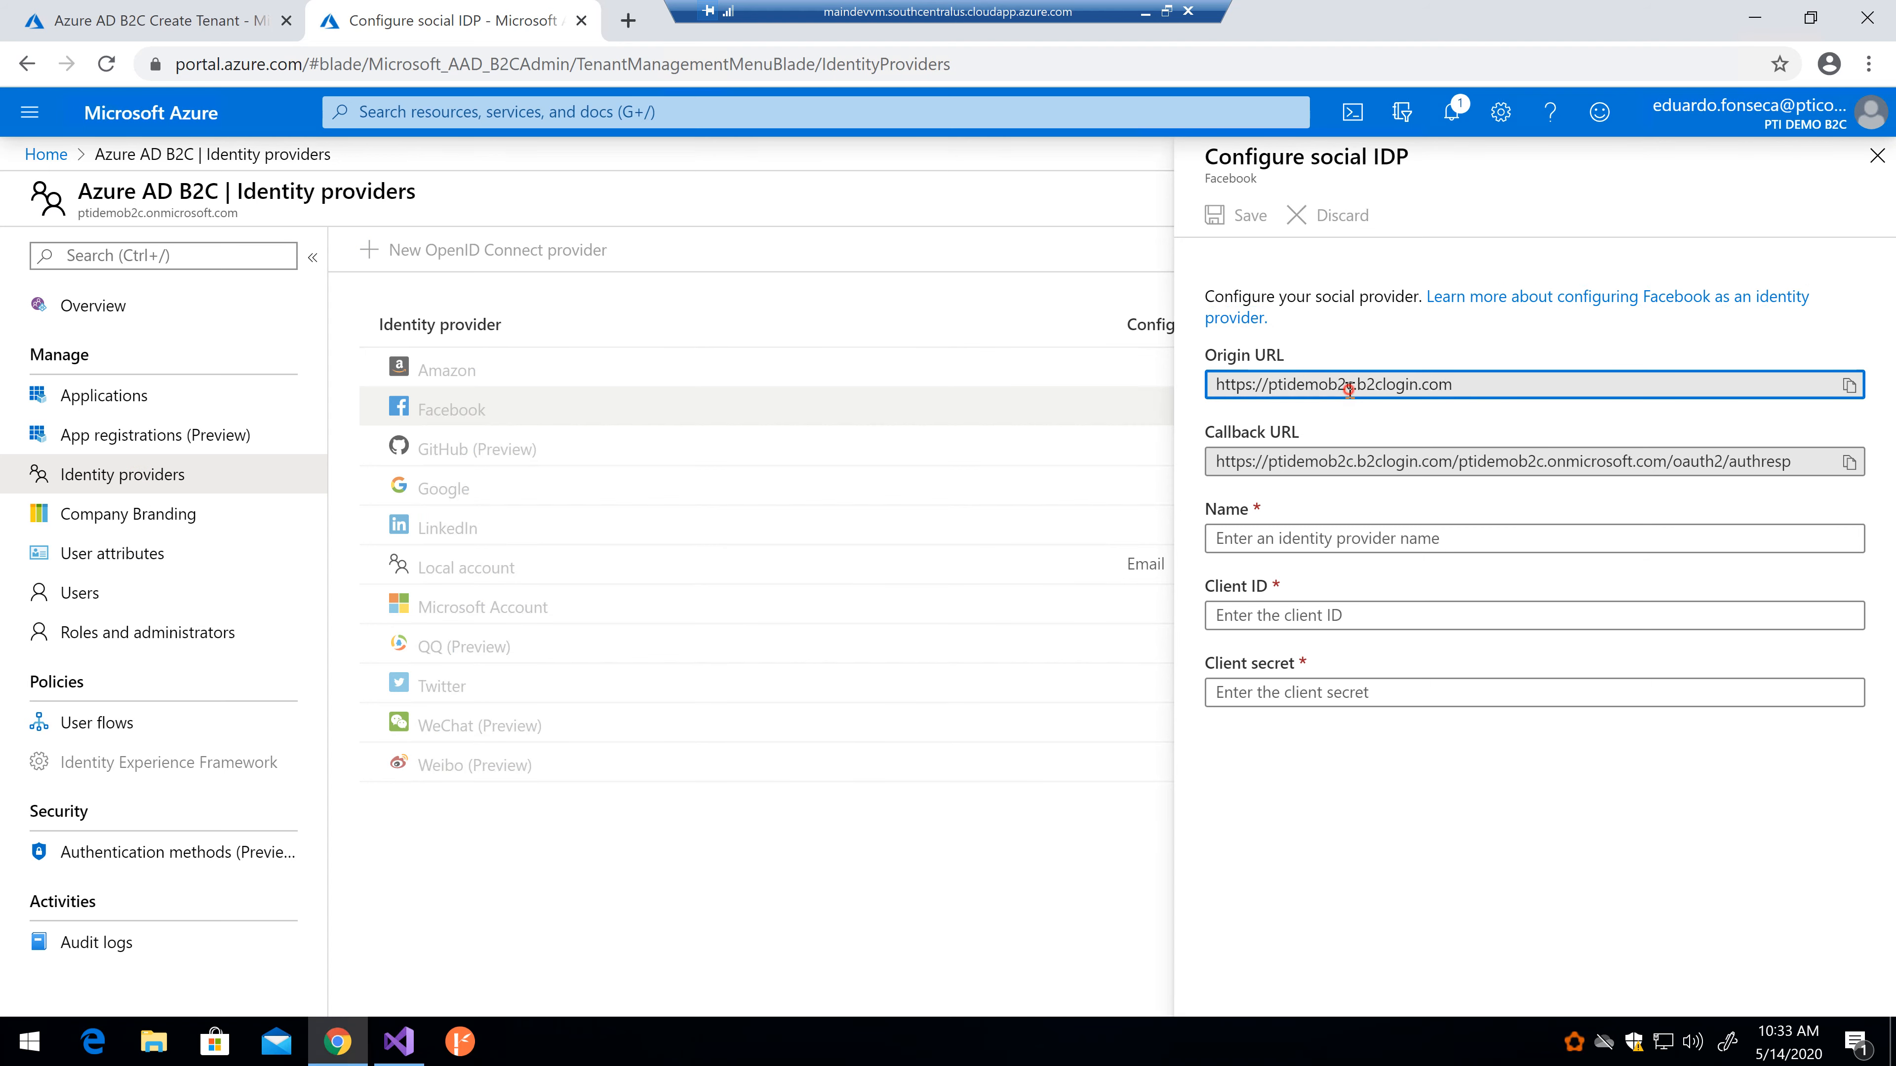
# Step: Examine the Facebook provider's origin and callback URLs and its required name, client ID and client secret fields
pyautogui.tripleClick(1349, 389)
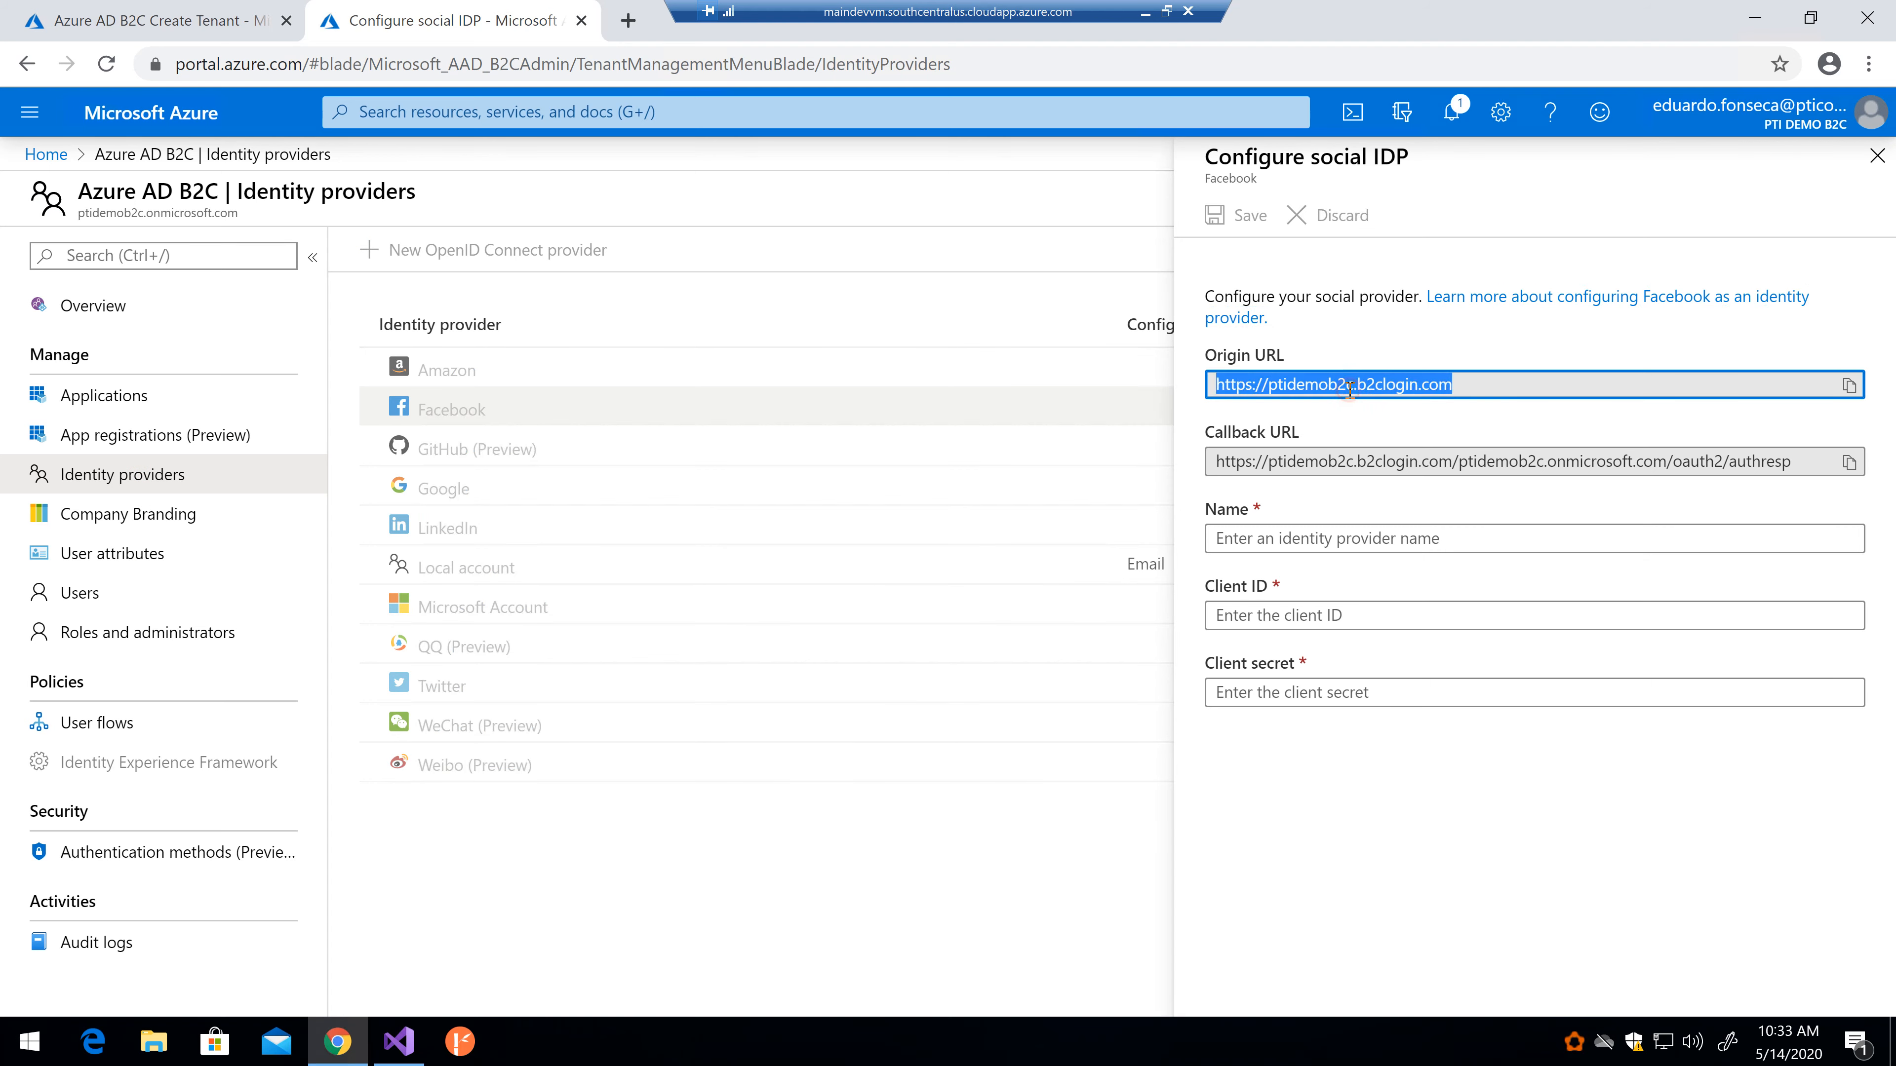
pyautogui.tripleClick(1353, 463)
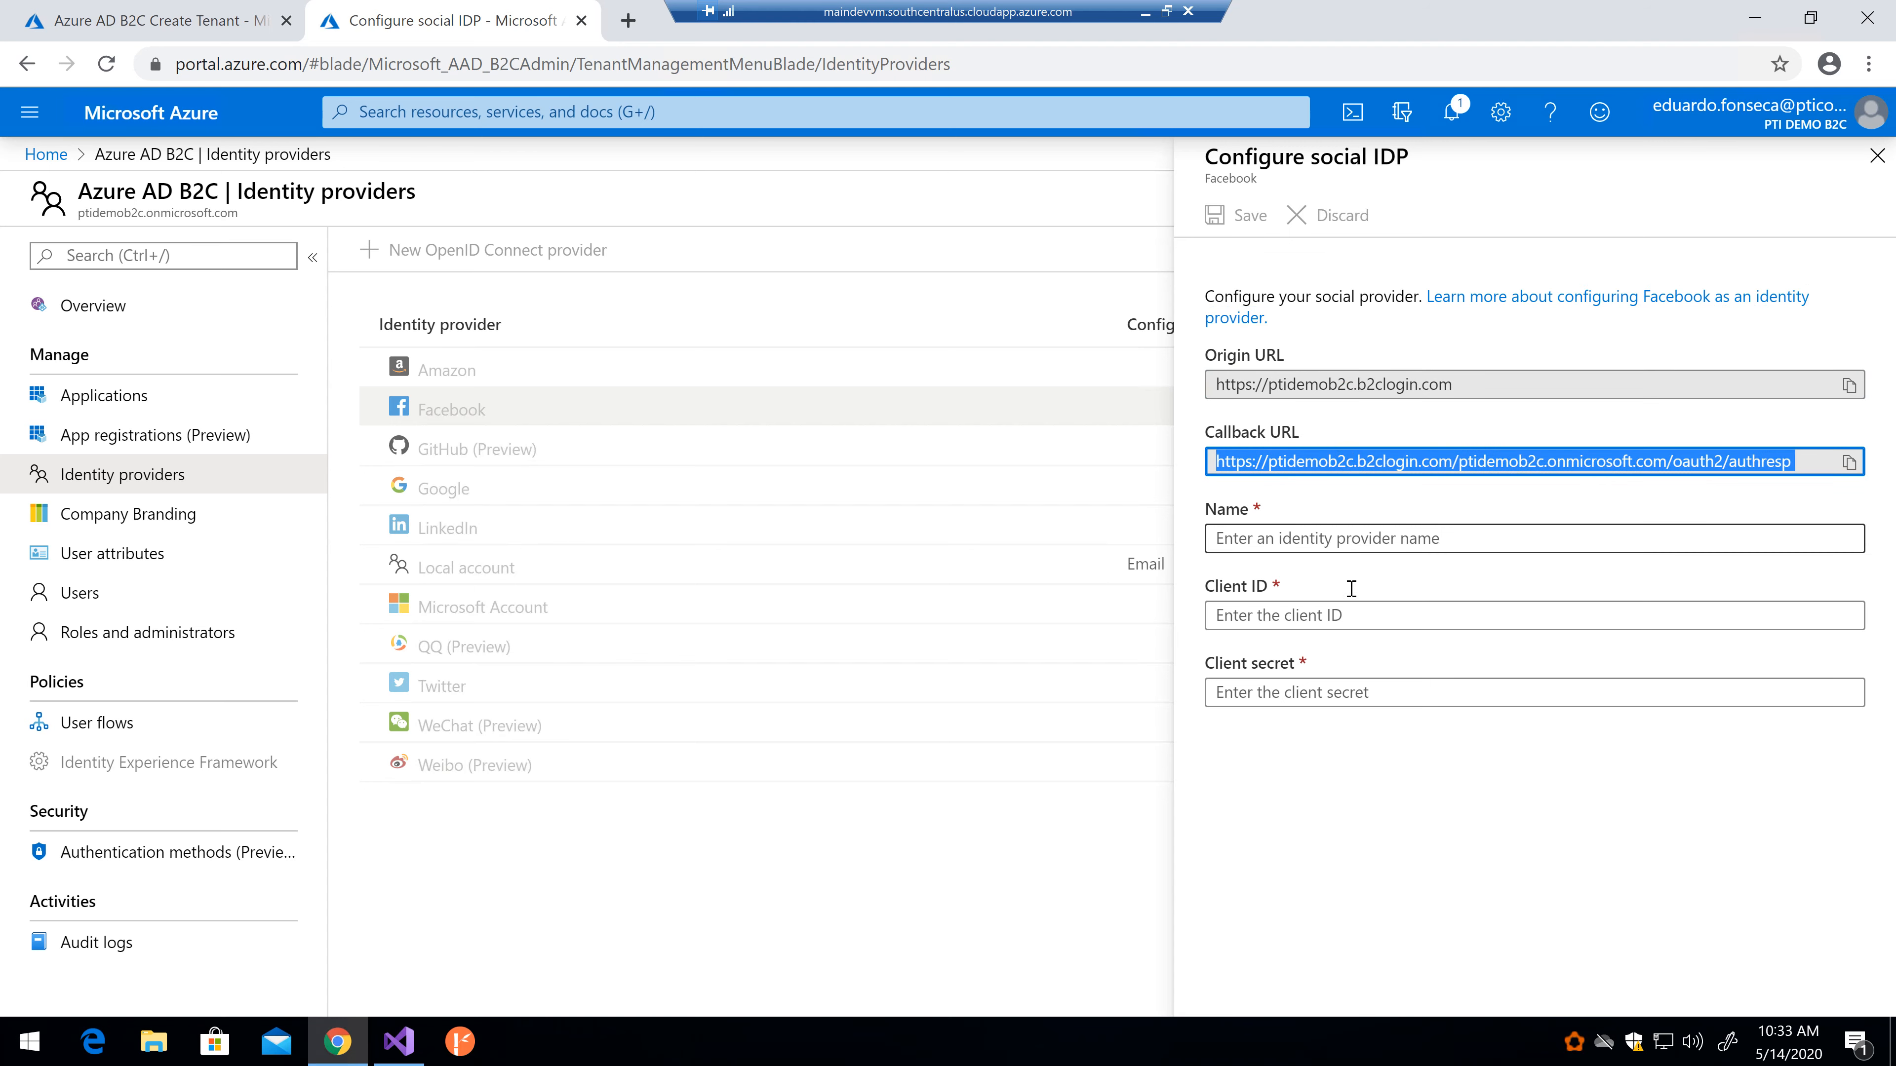
pyautogui.click(1344, 620)
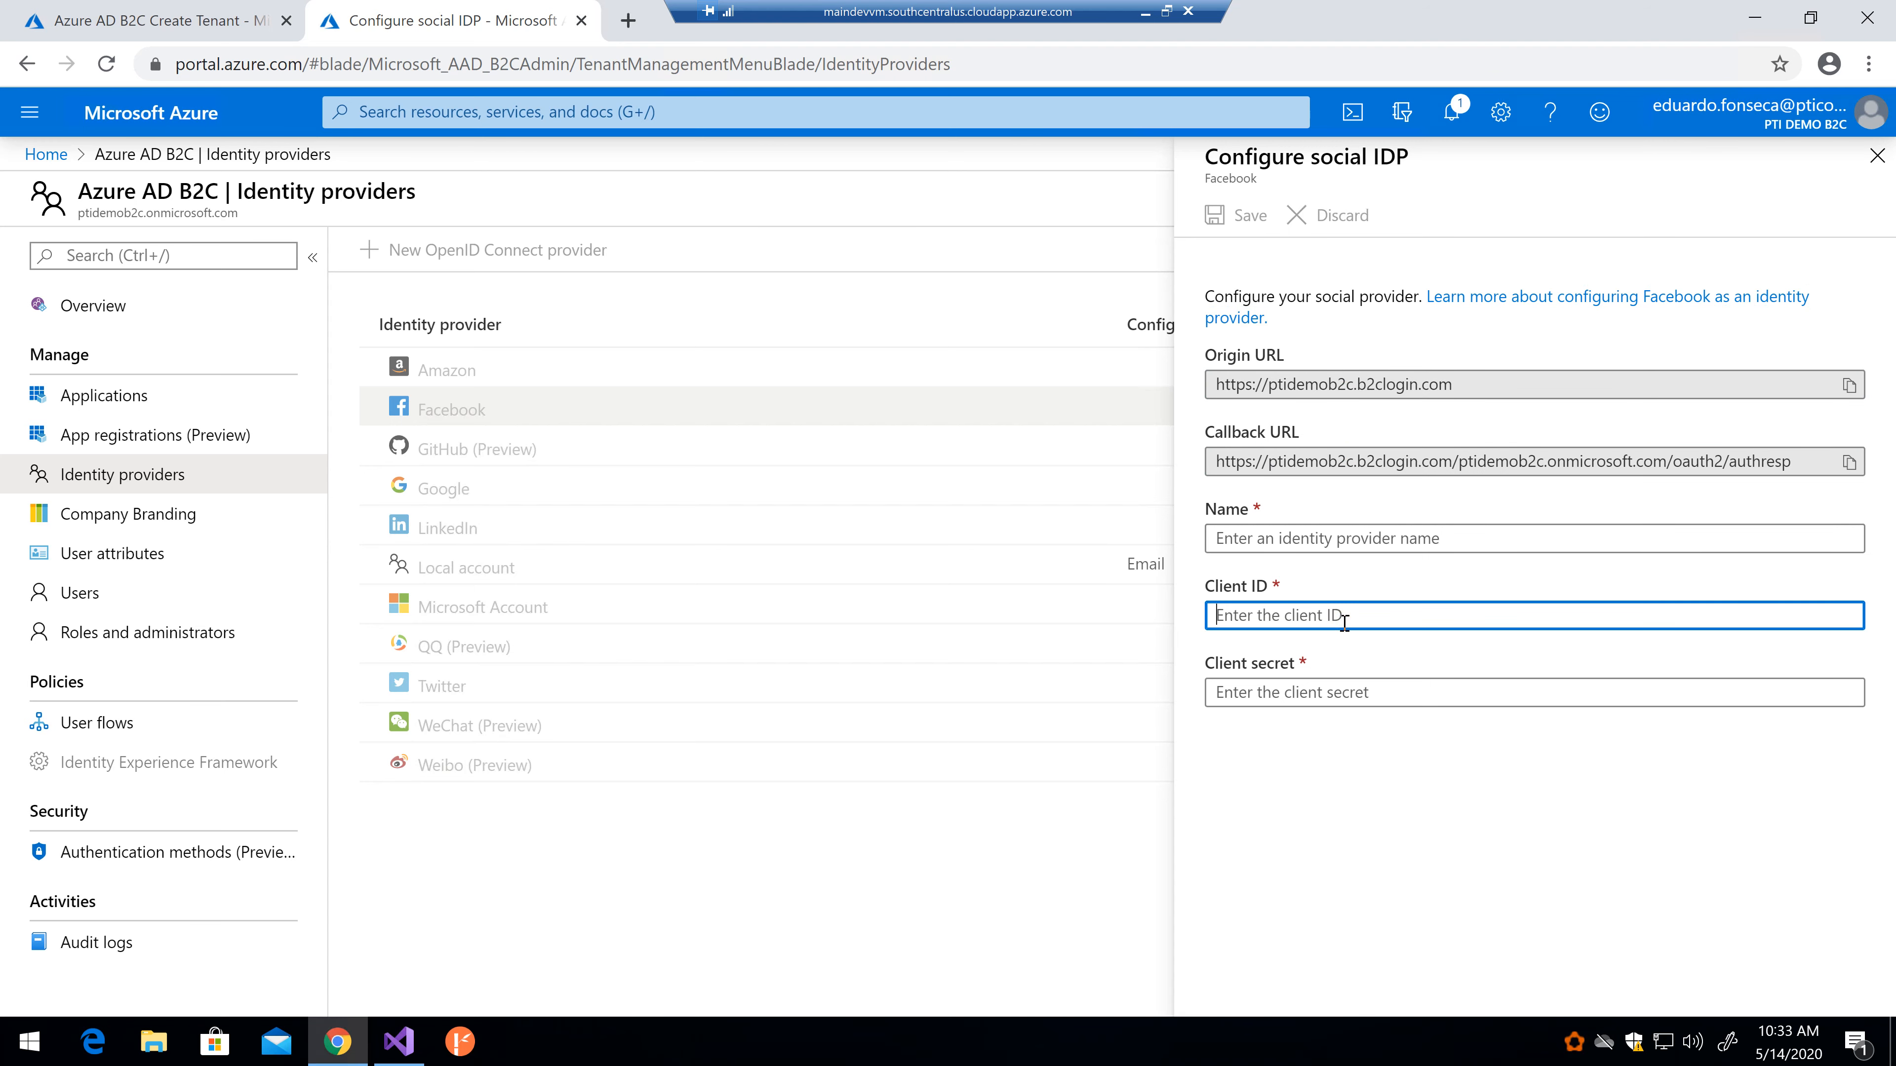
pyautogui.click(1330, 687)
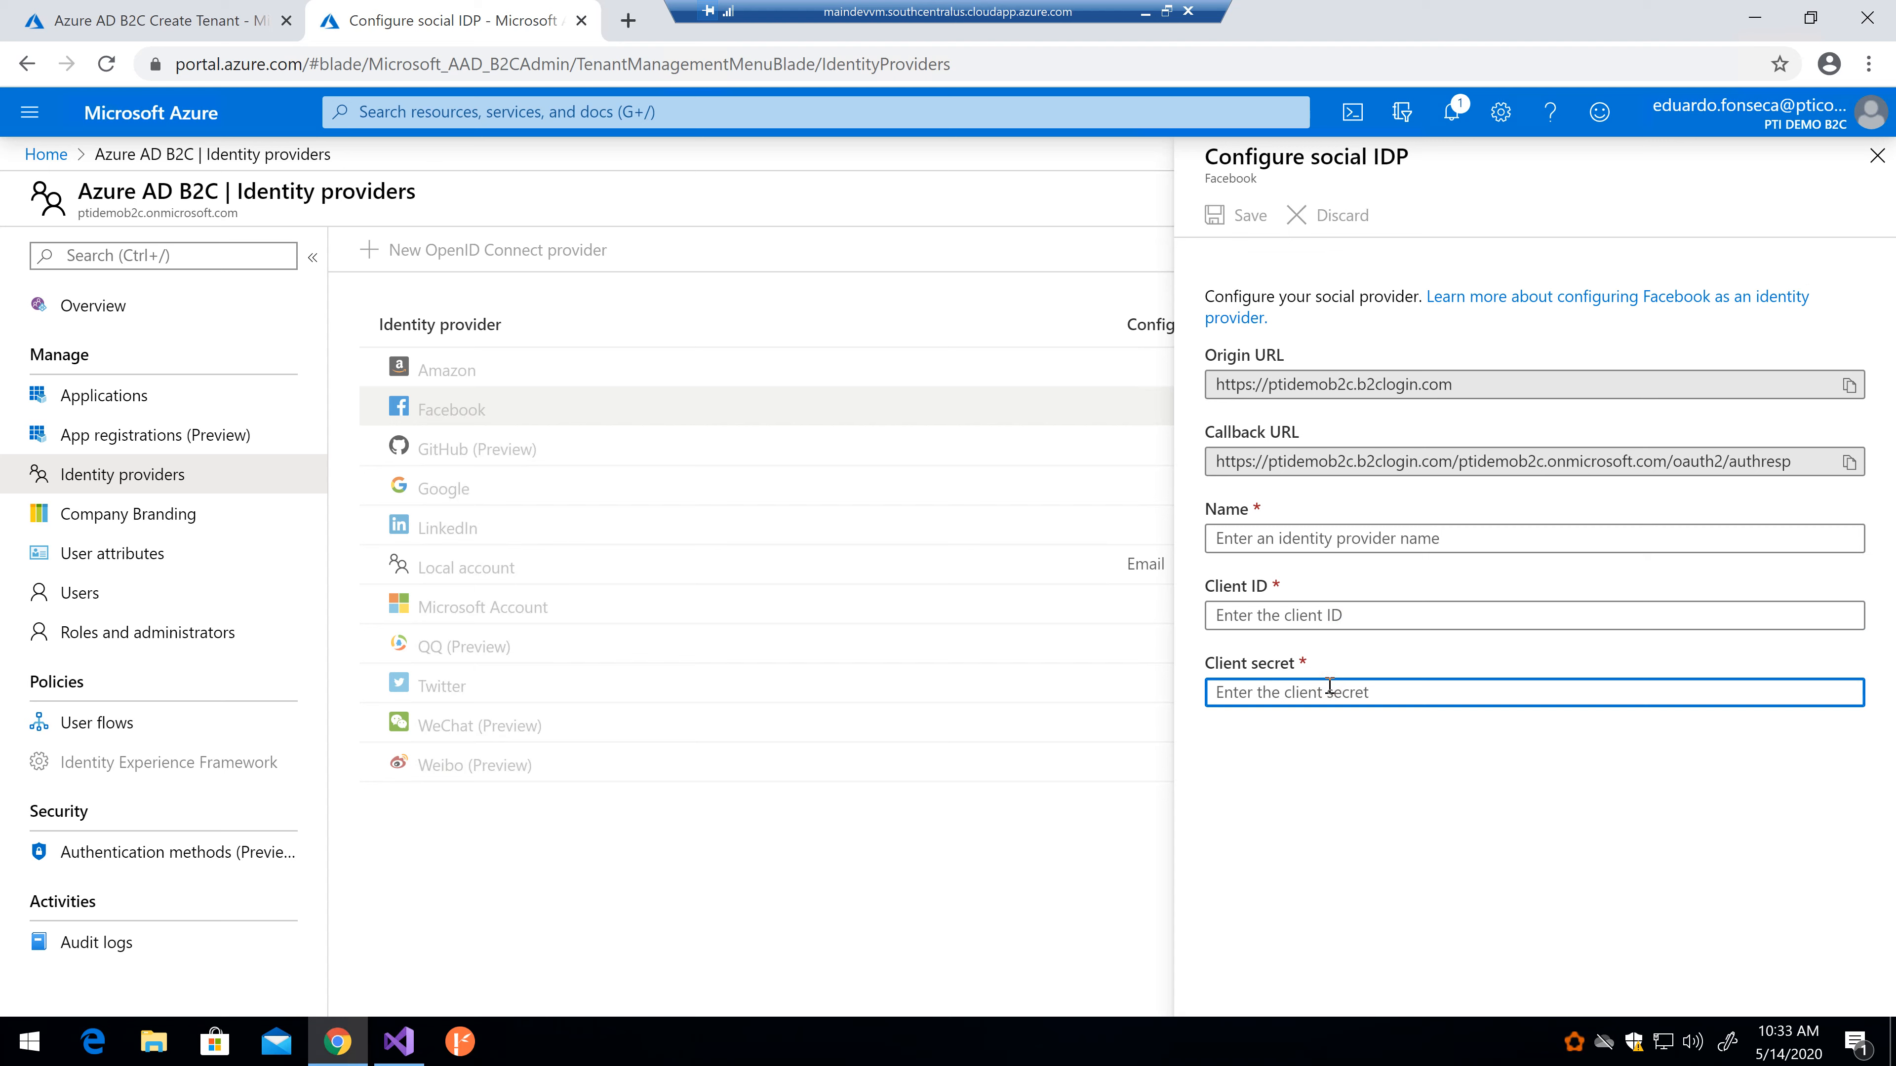
pyautogui.click(1289, 535)
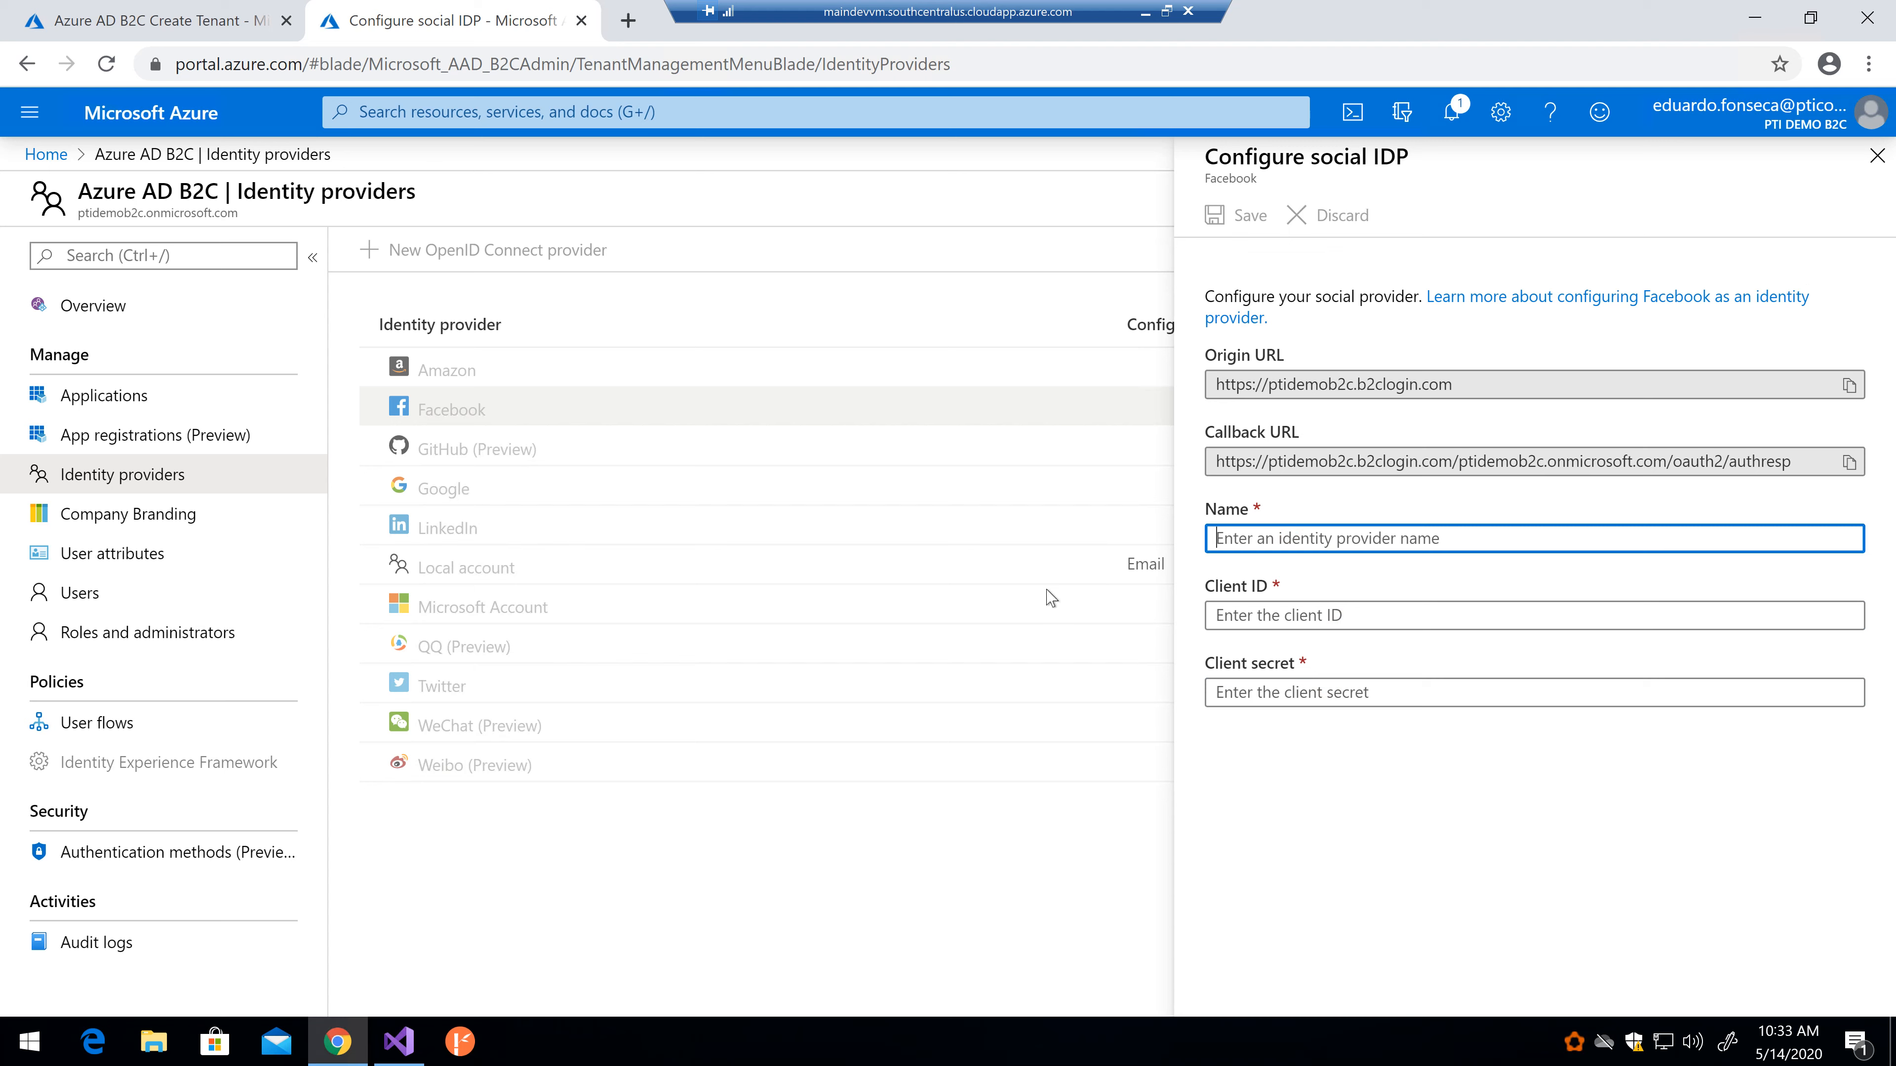
pyautogui.click(1364, 615)
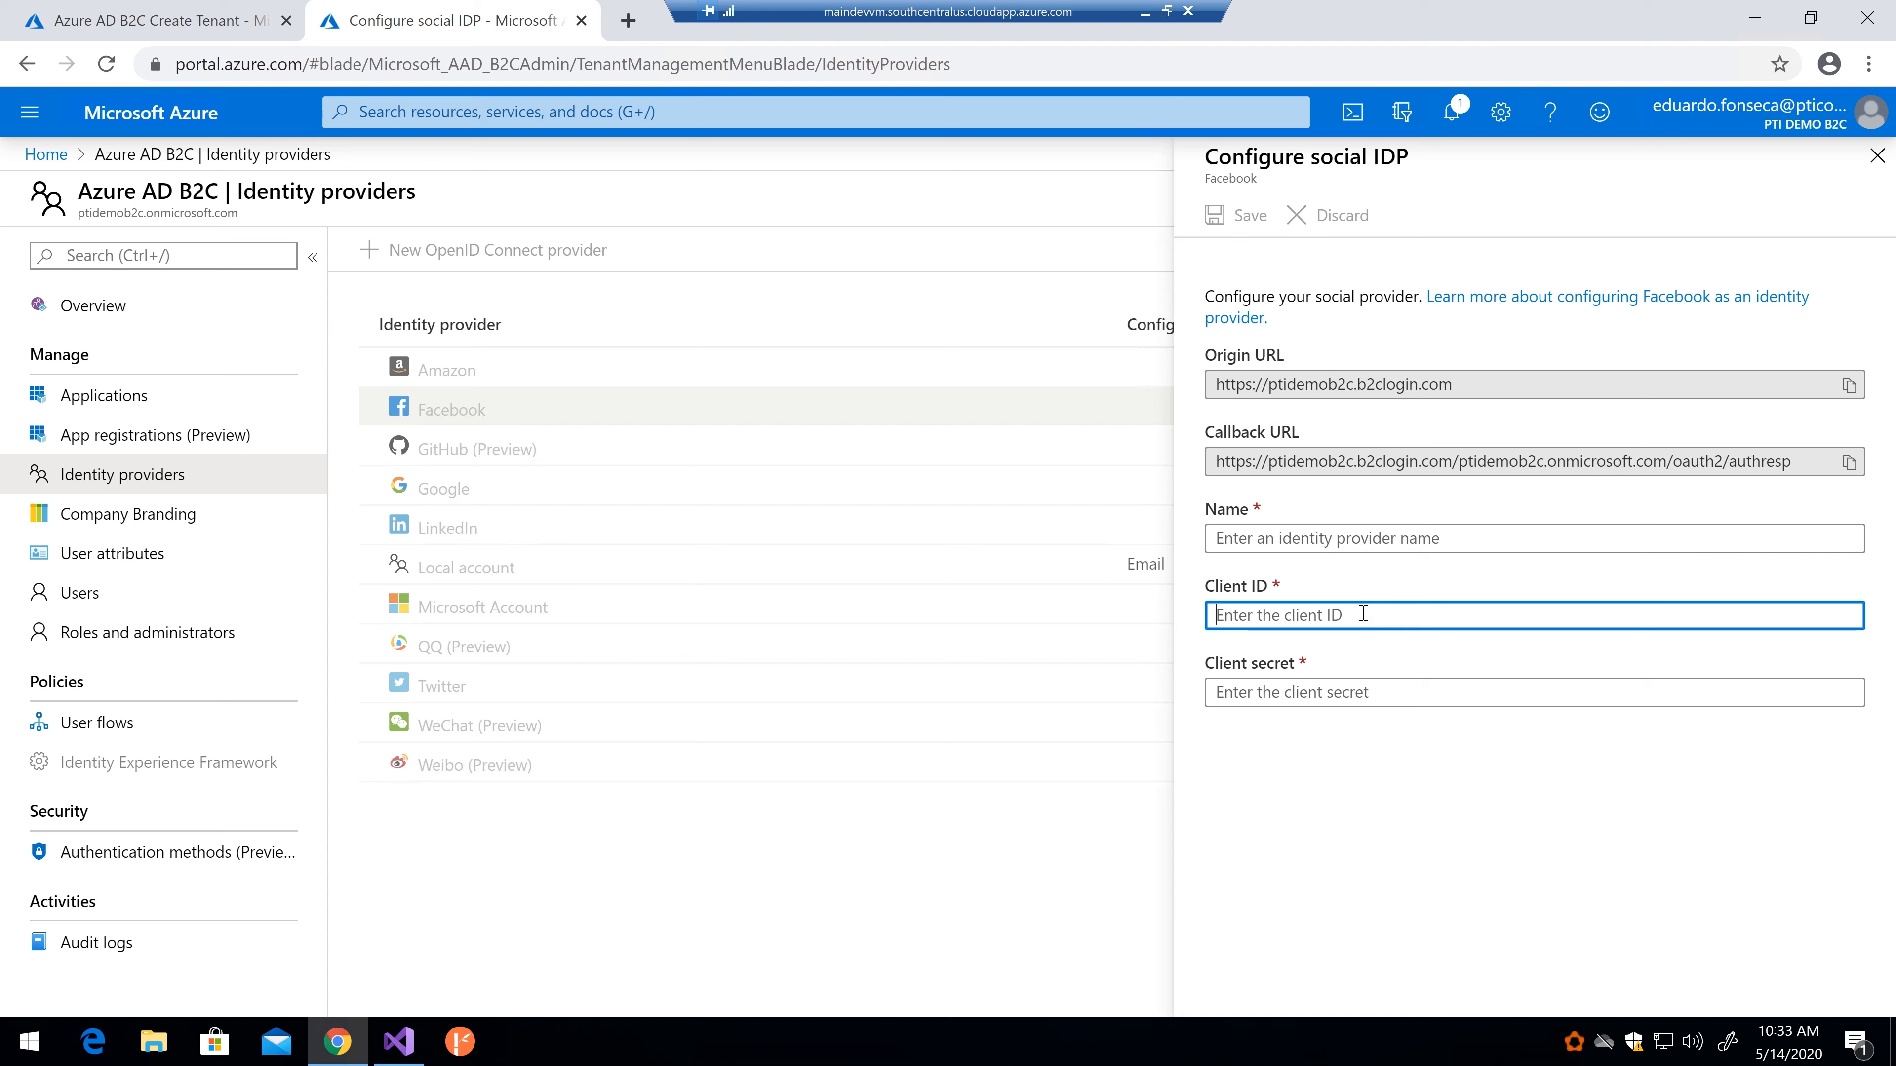
pyautogui.click(1270, 689)
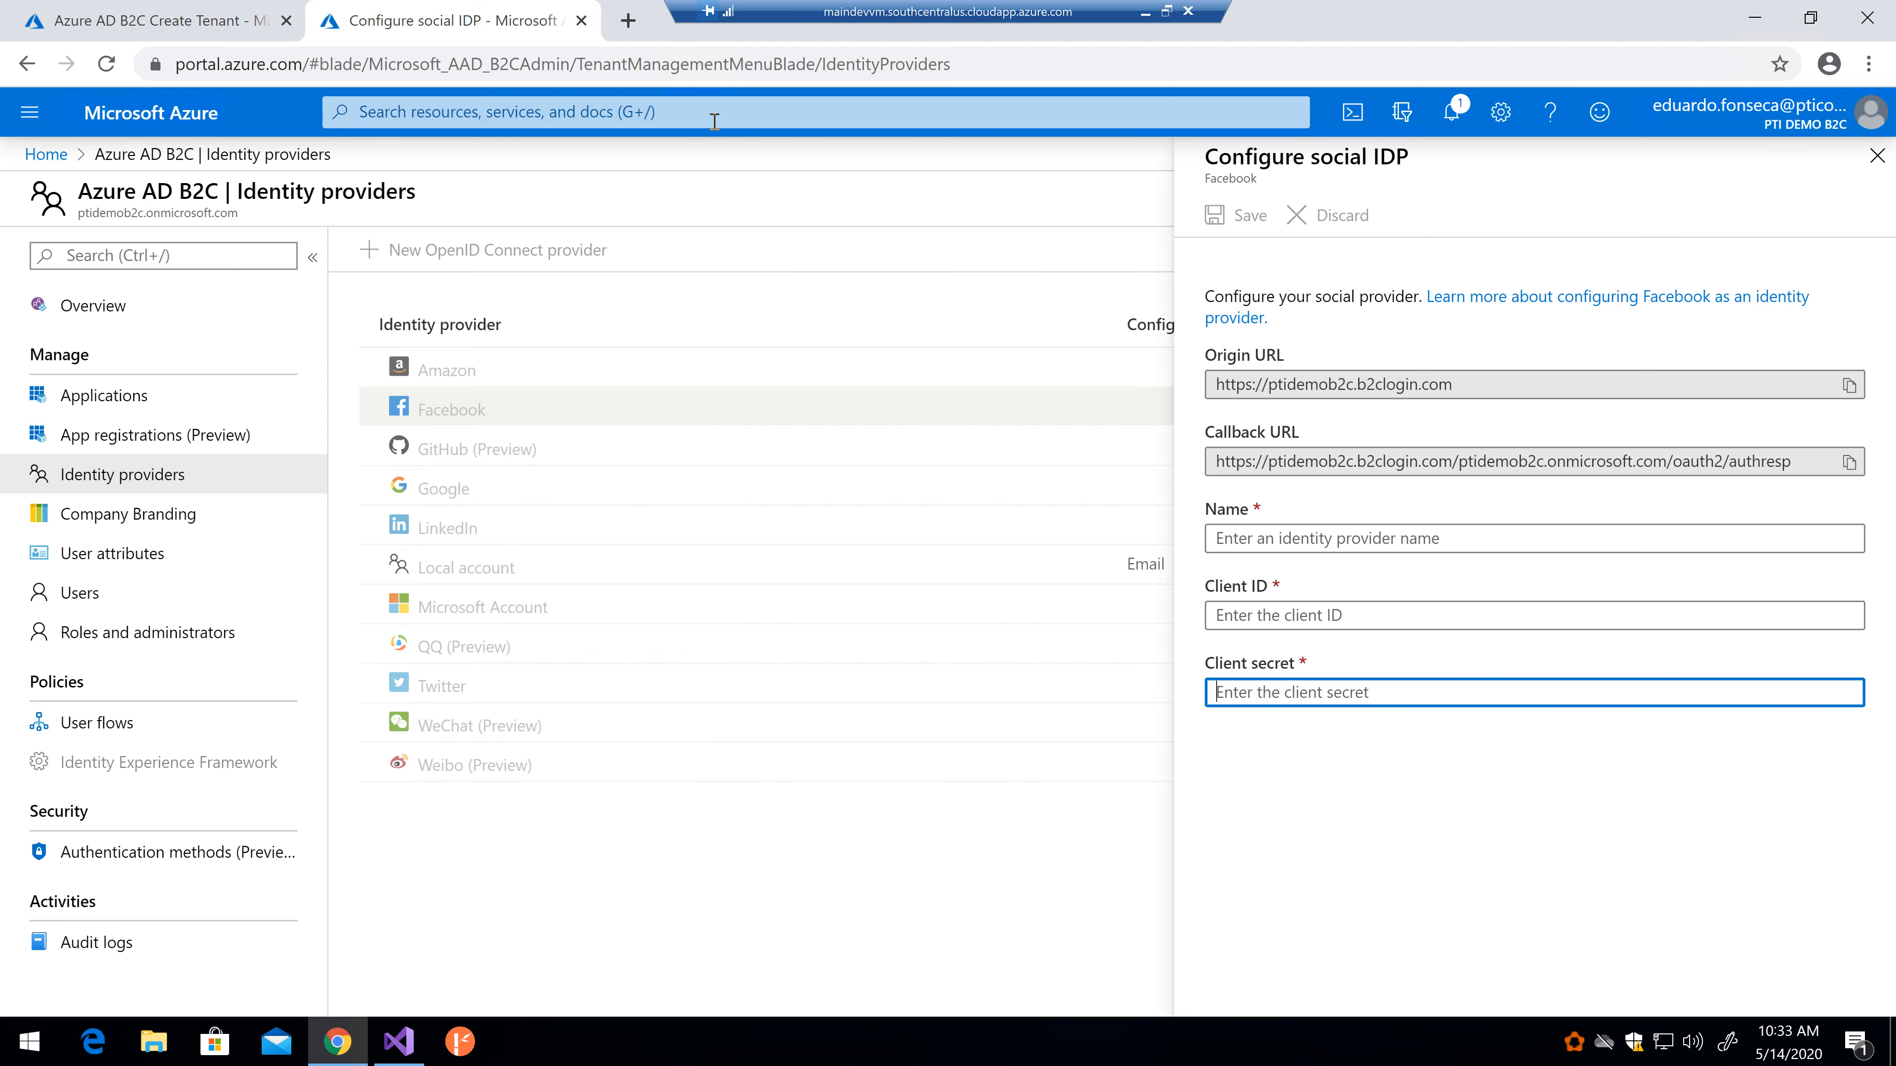
# Step: Open developers.facebook.com in a new browser tab and dismiss the translation offer
pyautogui.click(630, 21)
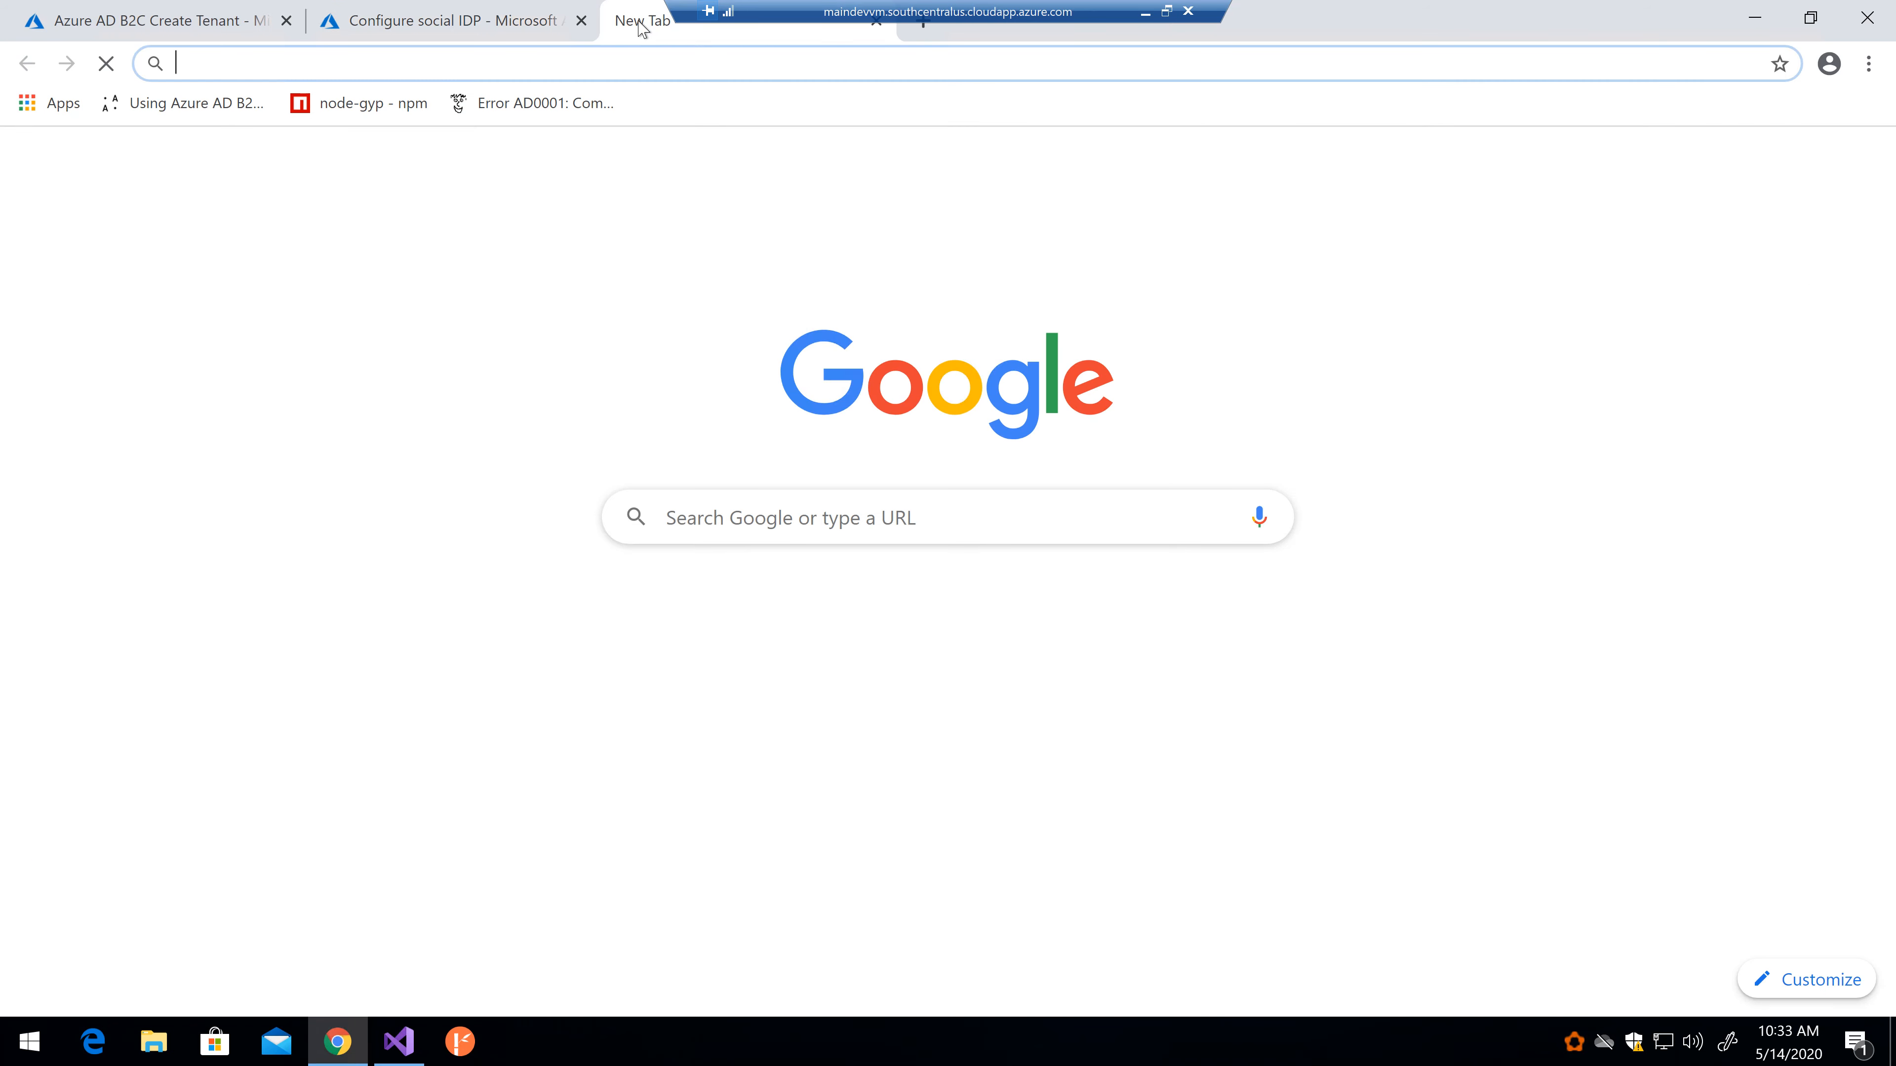
pyautogui.write('developer')
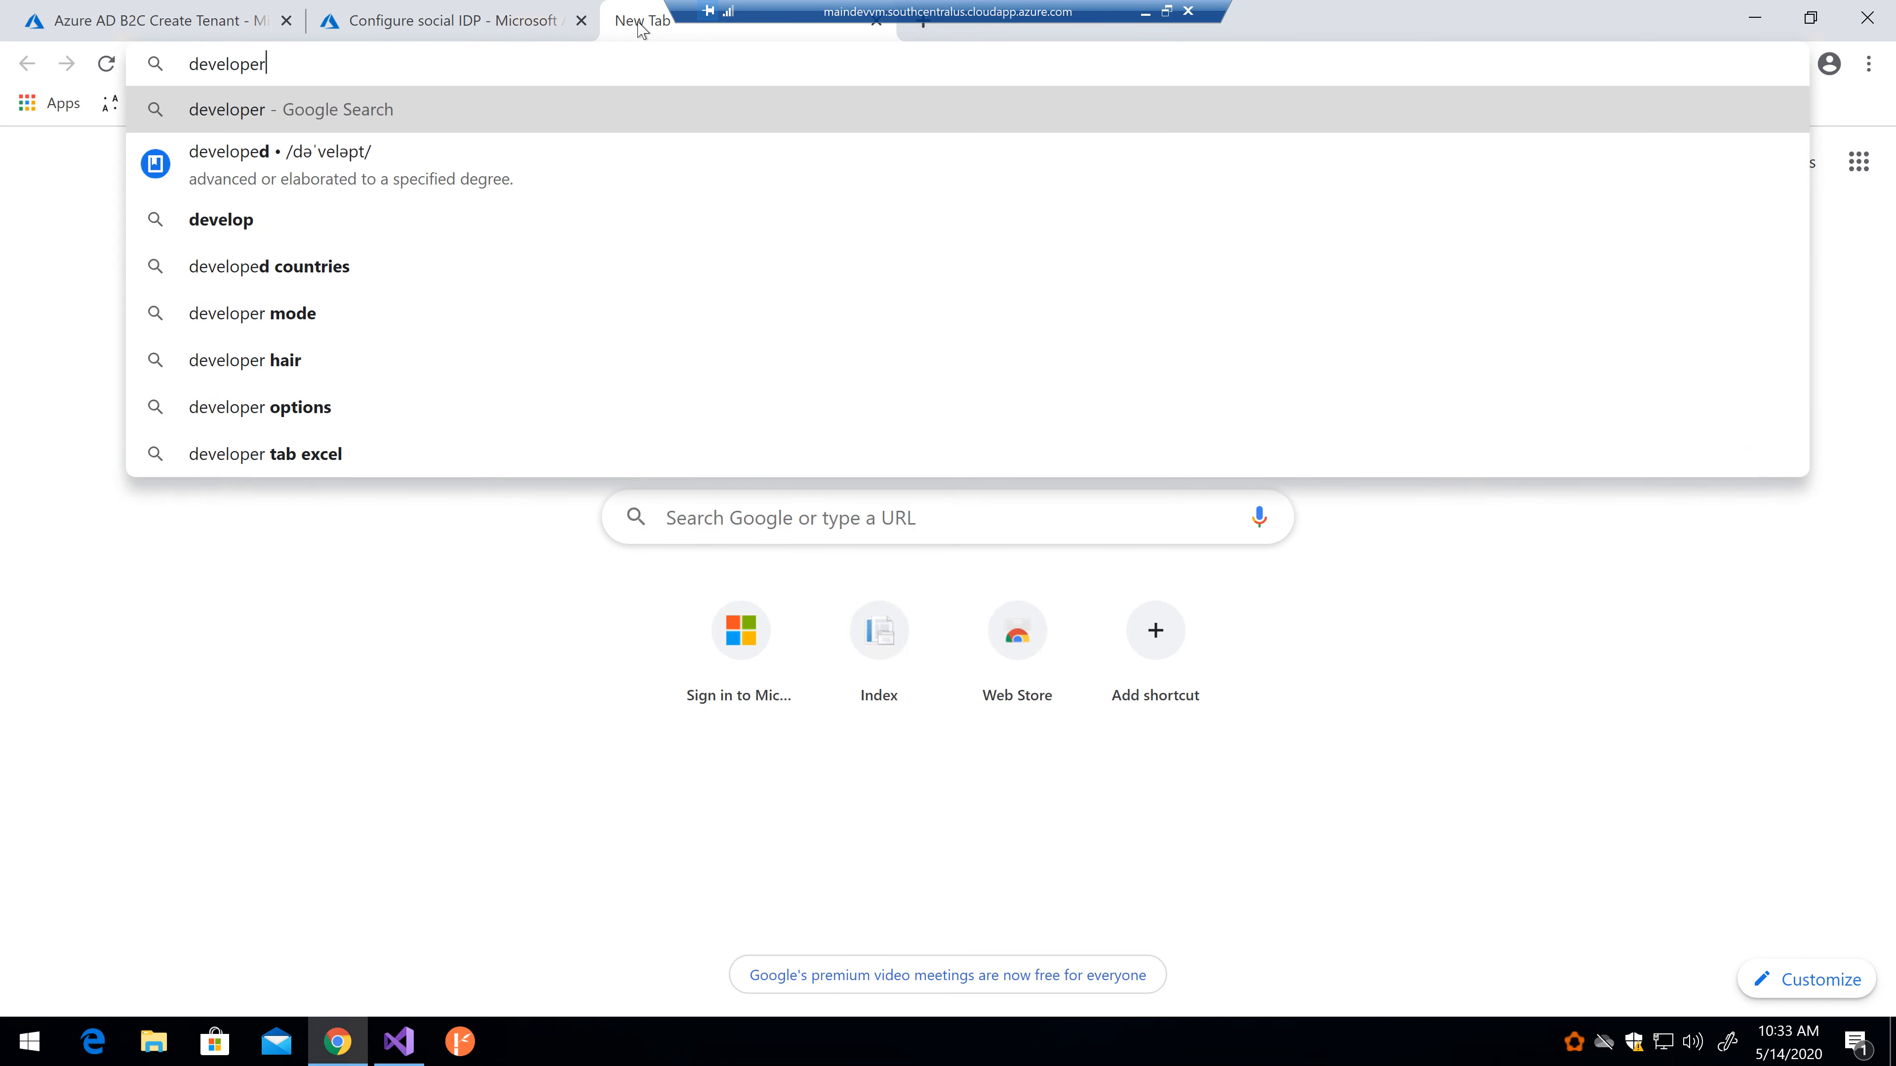
pyautogui.write('s.facebook.com')
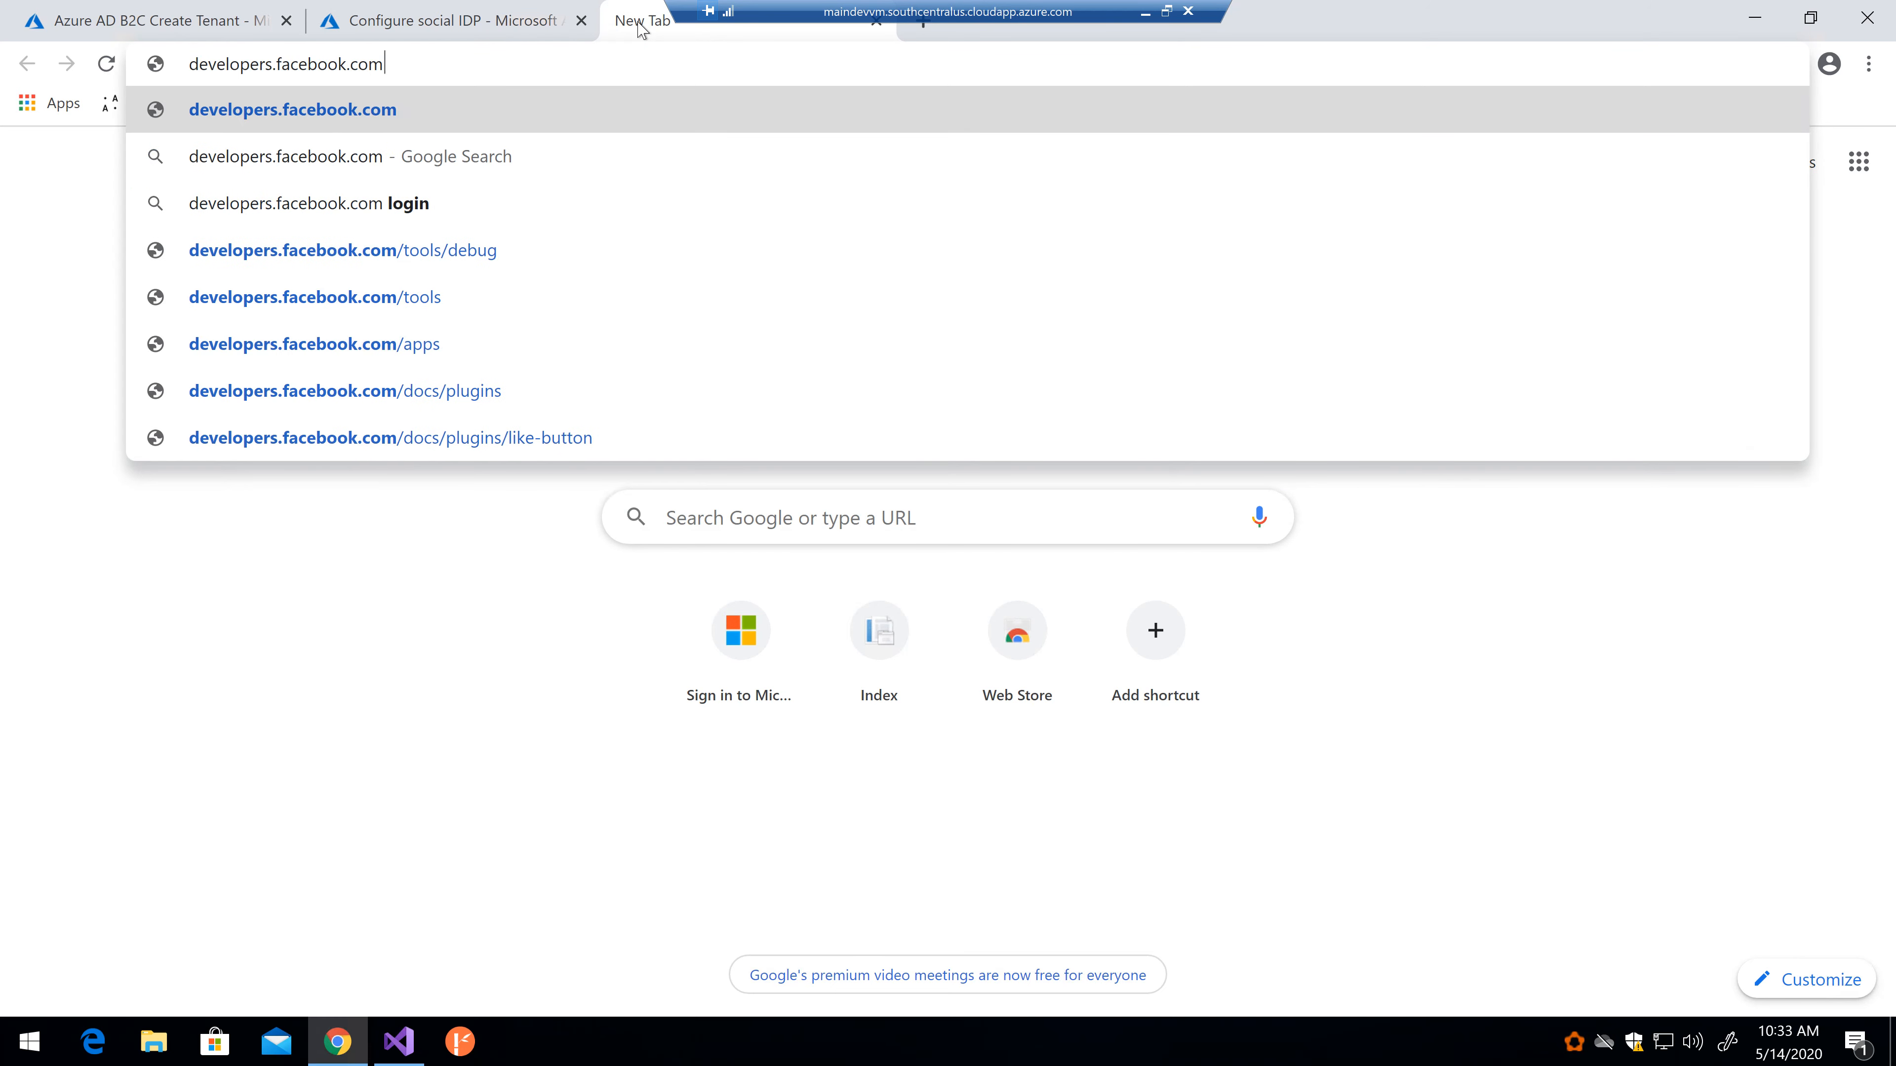
pyautogui.press('Return')
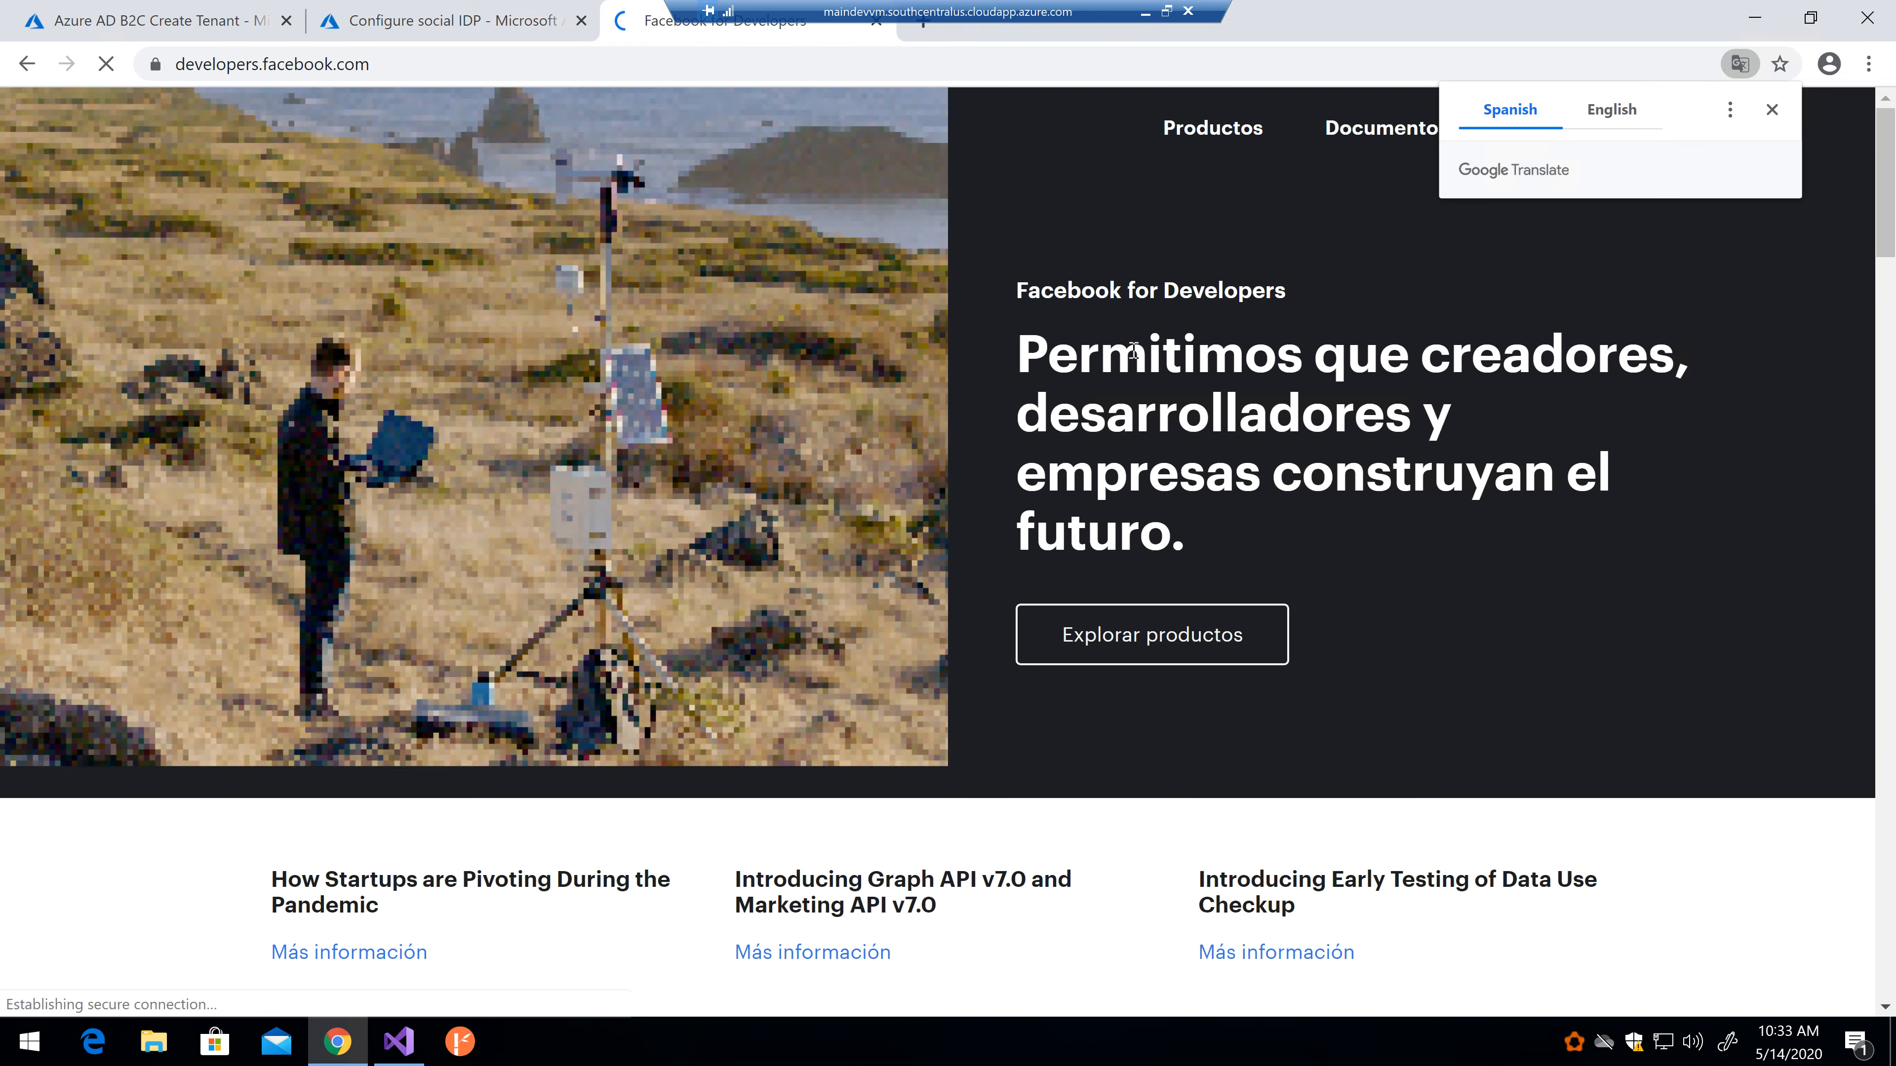
pyautogui.click(1774, 110)
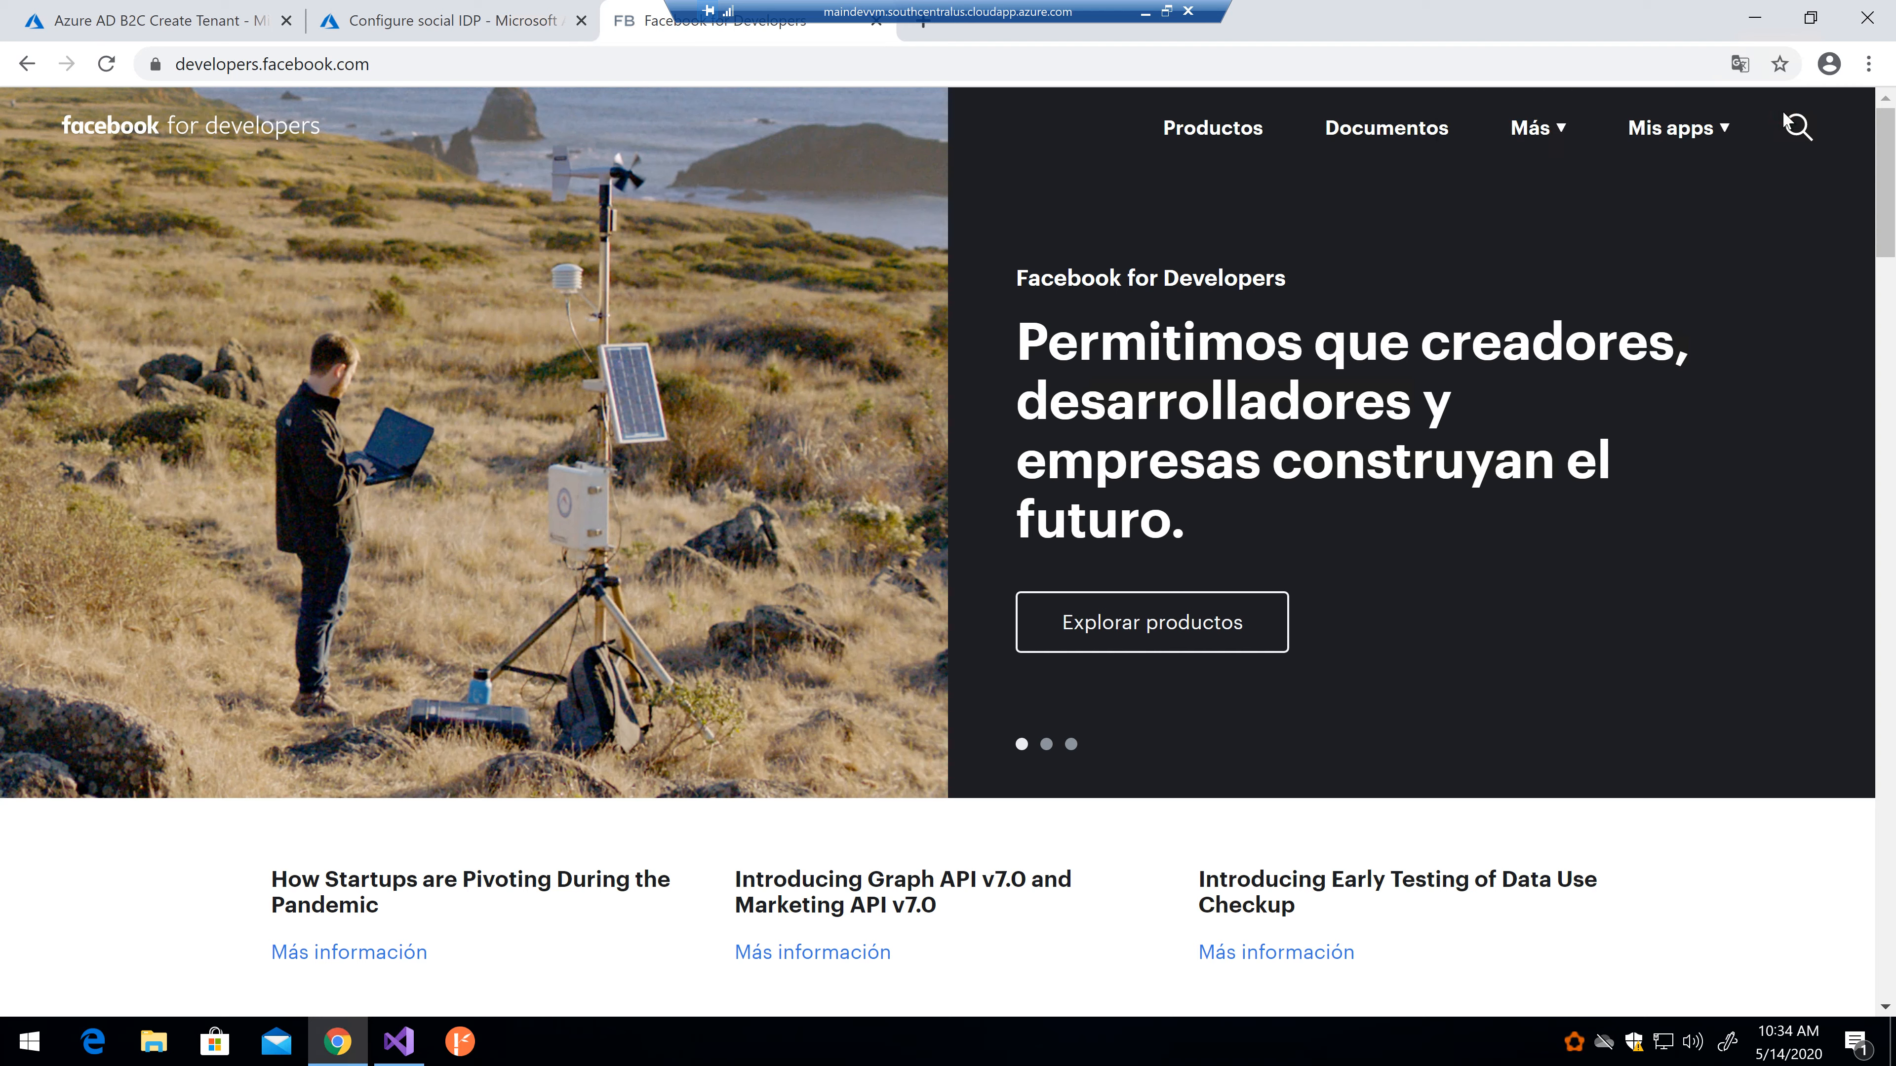
# Step: Try to create a Facebook app ID with the display name PTIDemoB2C, keeping the prefilled contact email
pyautogui.click(1664, 138)
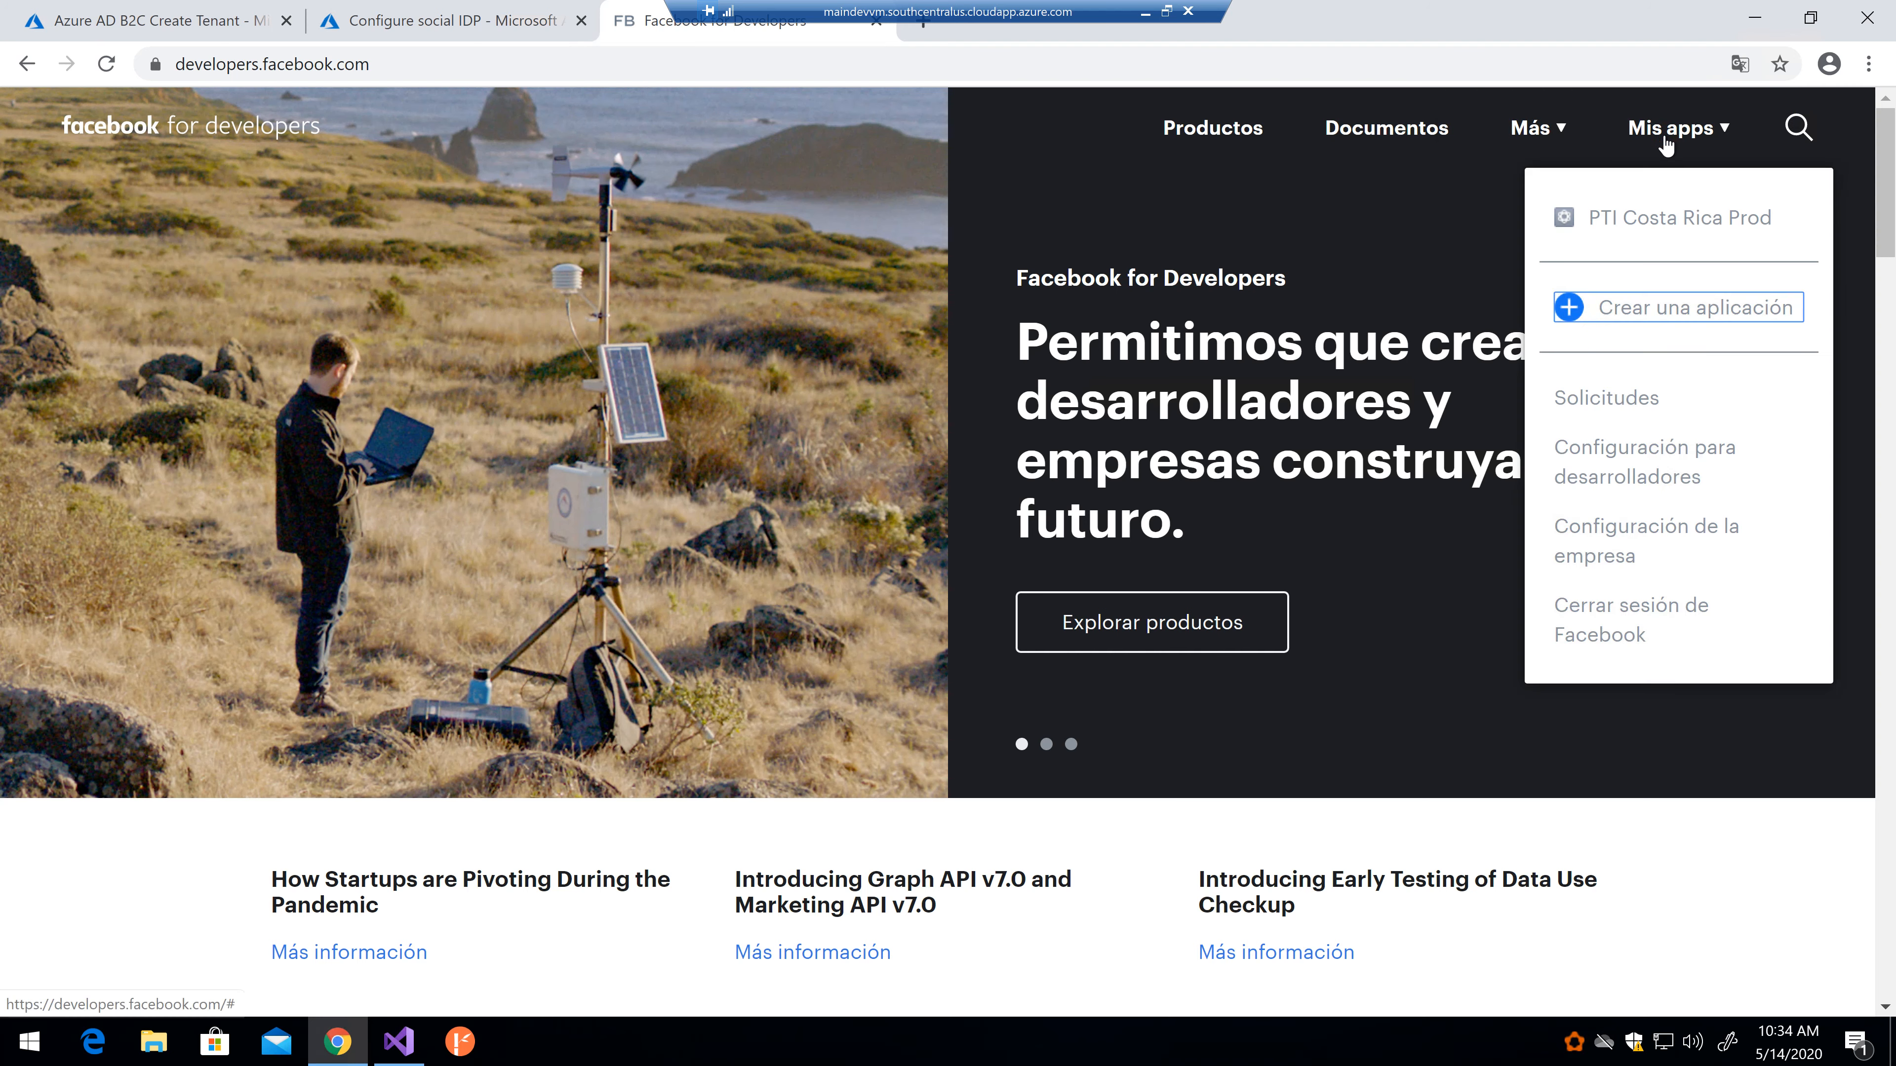
pyautogui.click(1664, 315)
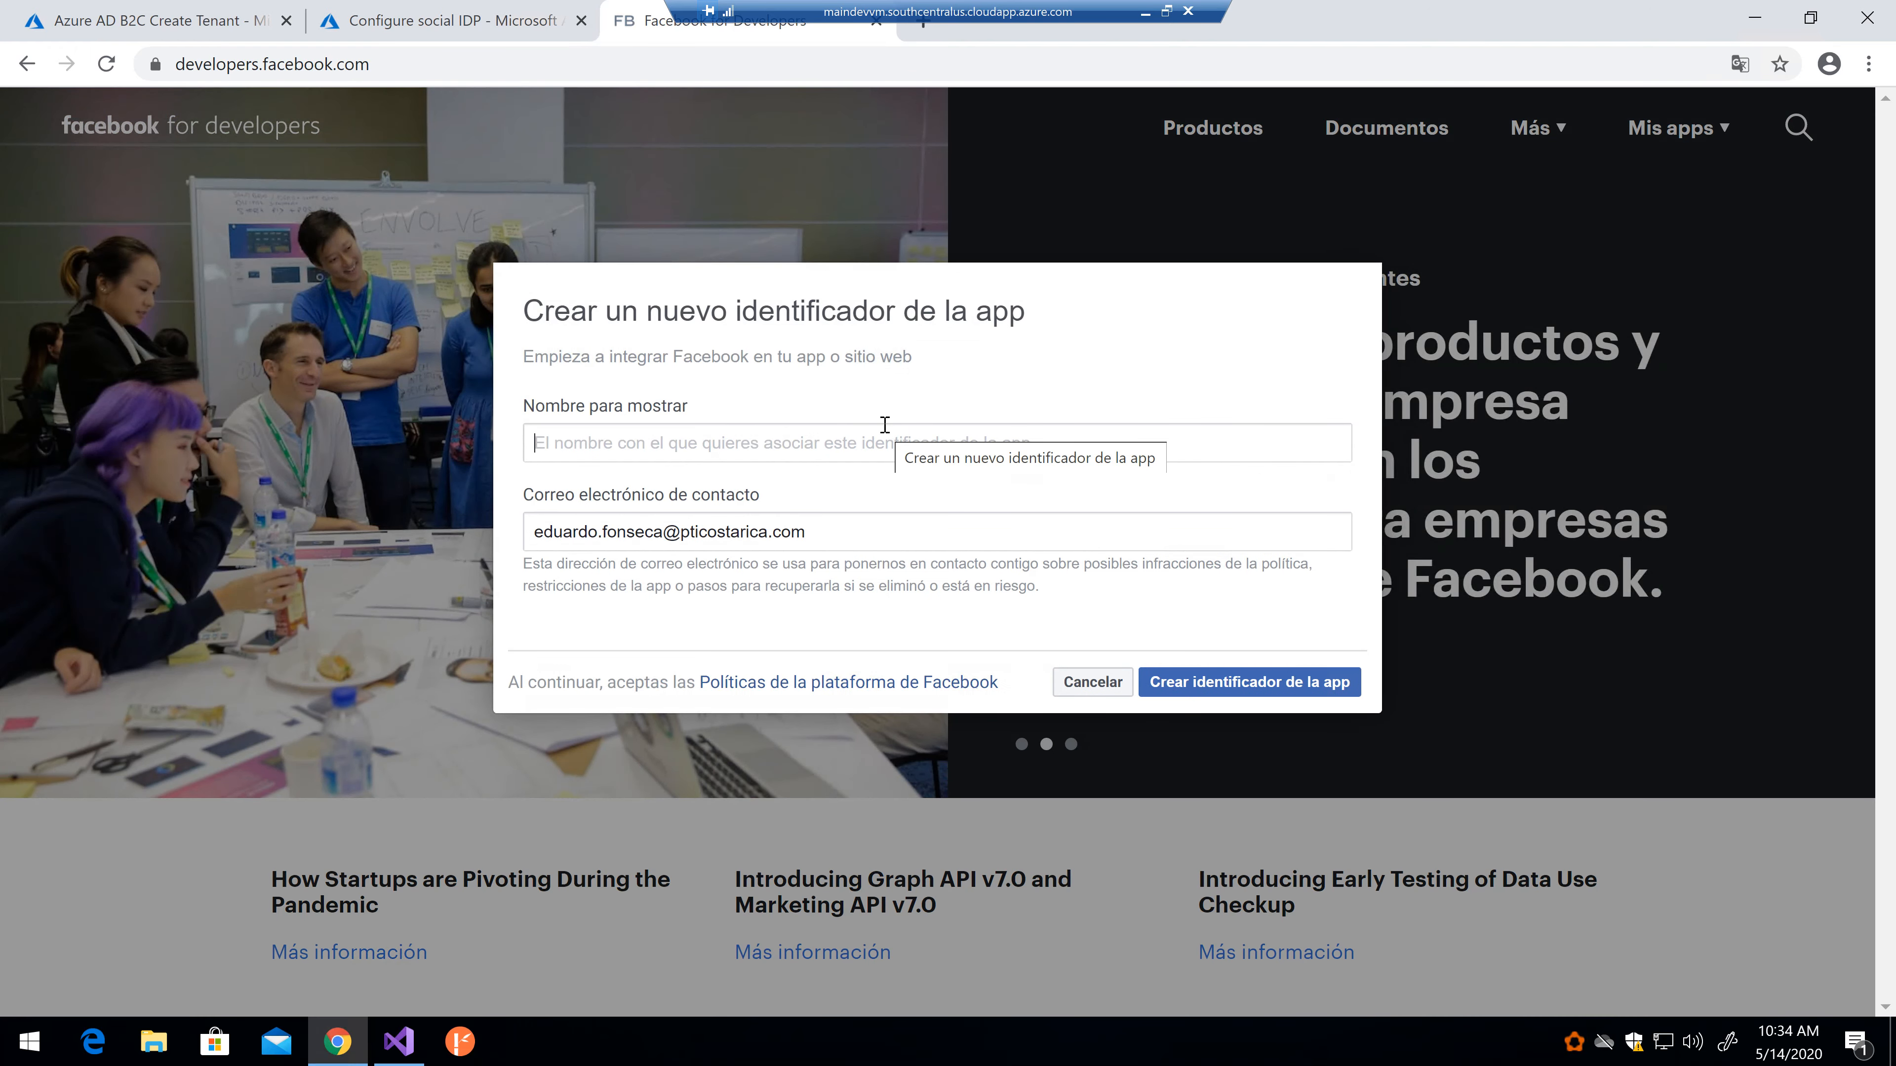
pyautogui.write('PTID')
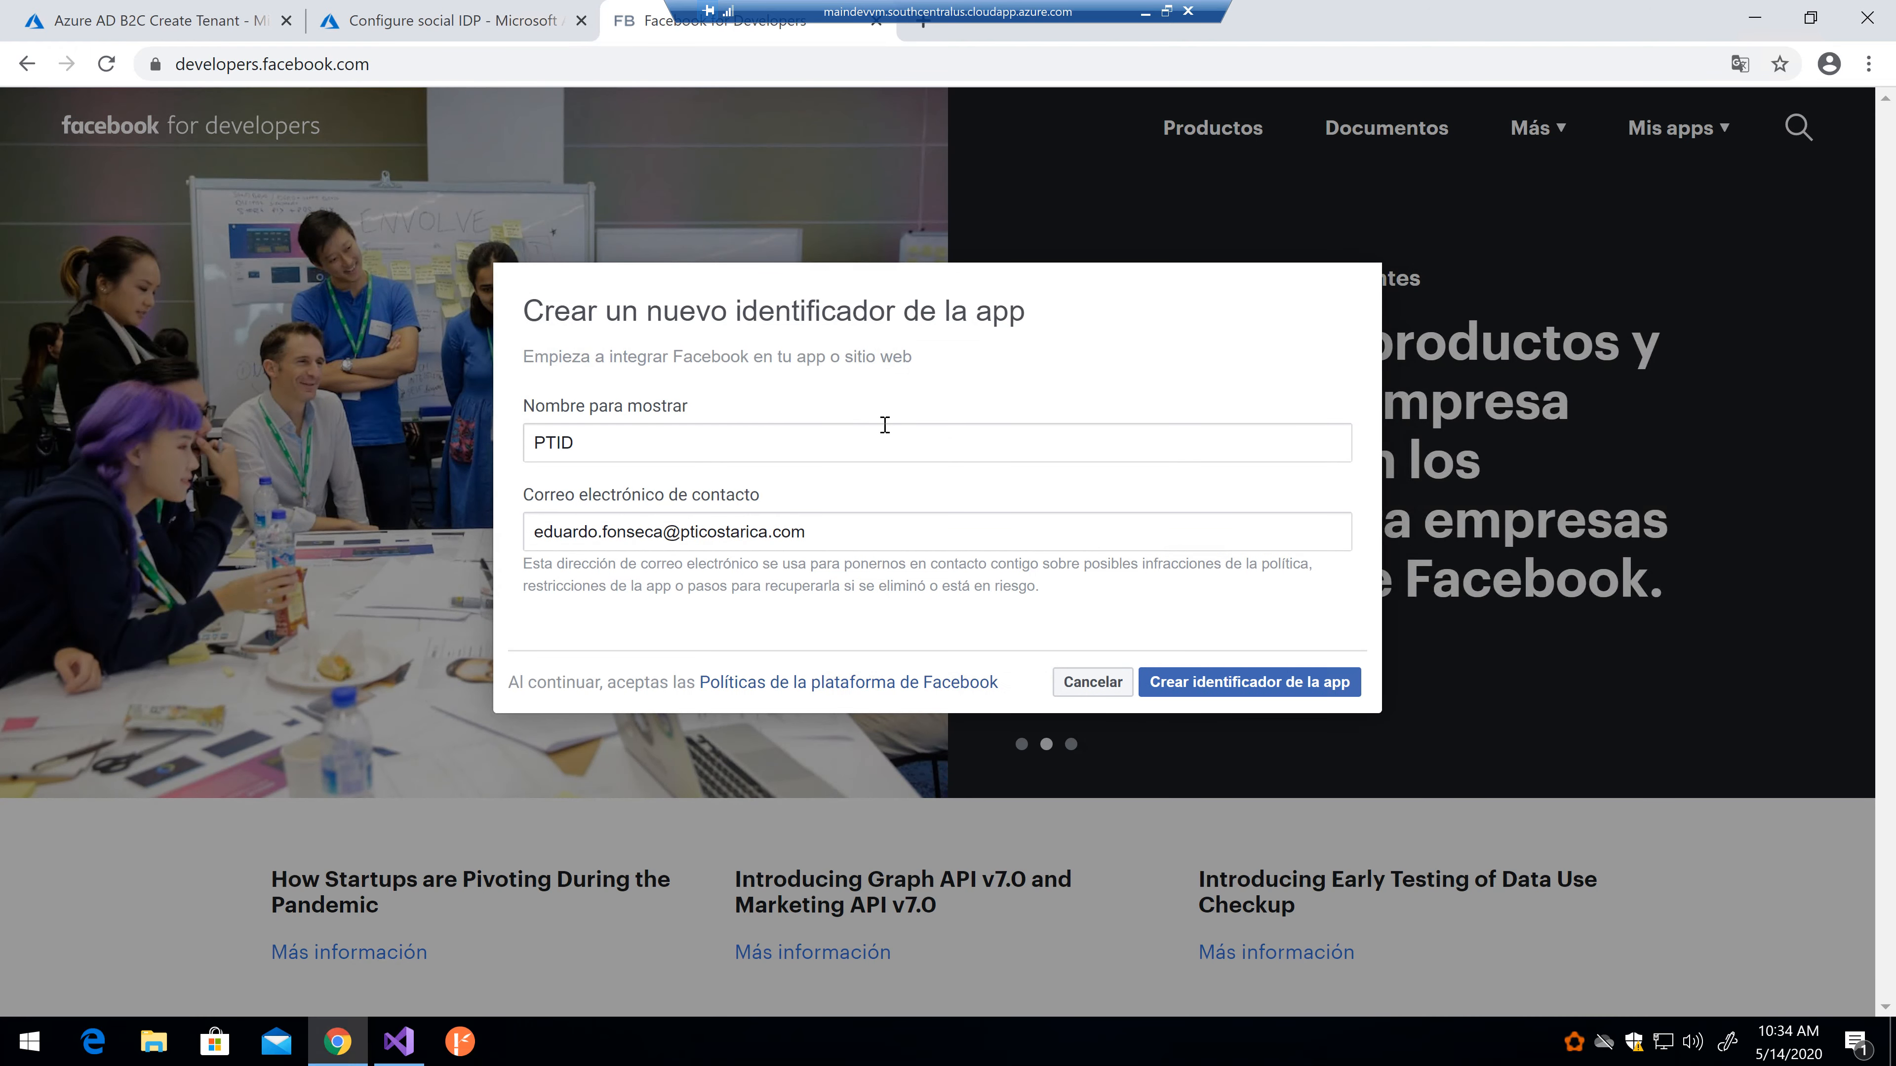
pyautogui.write('emoB2C')
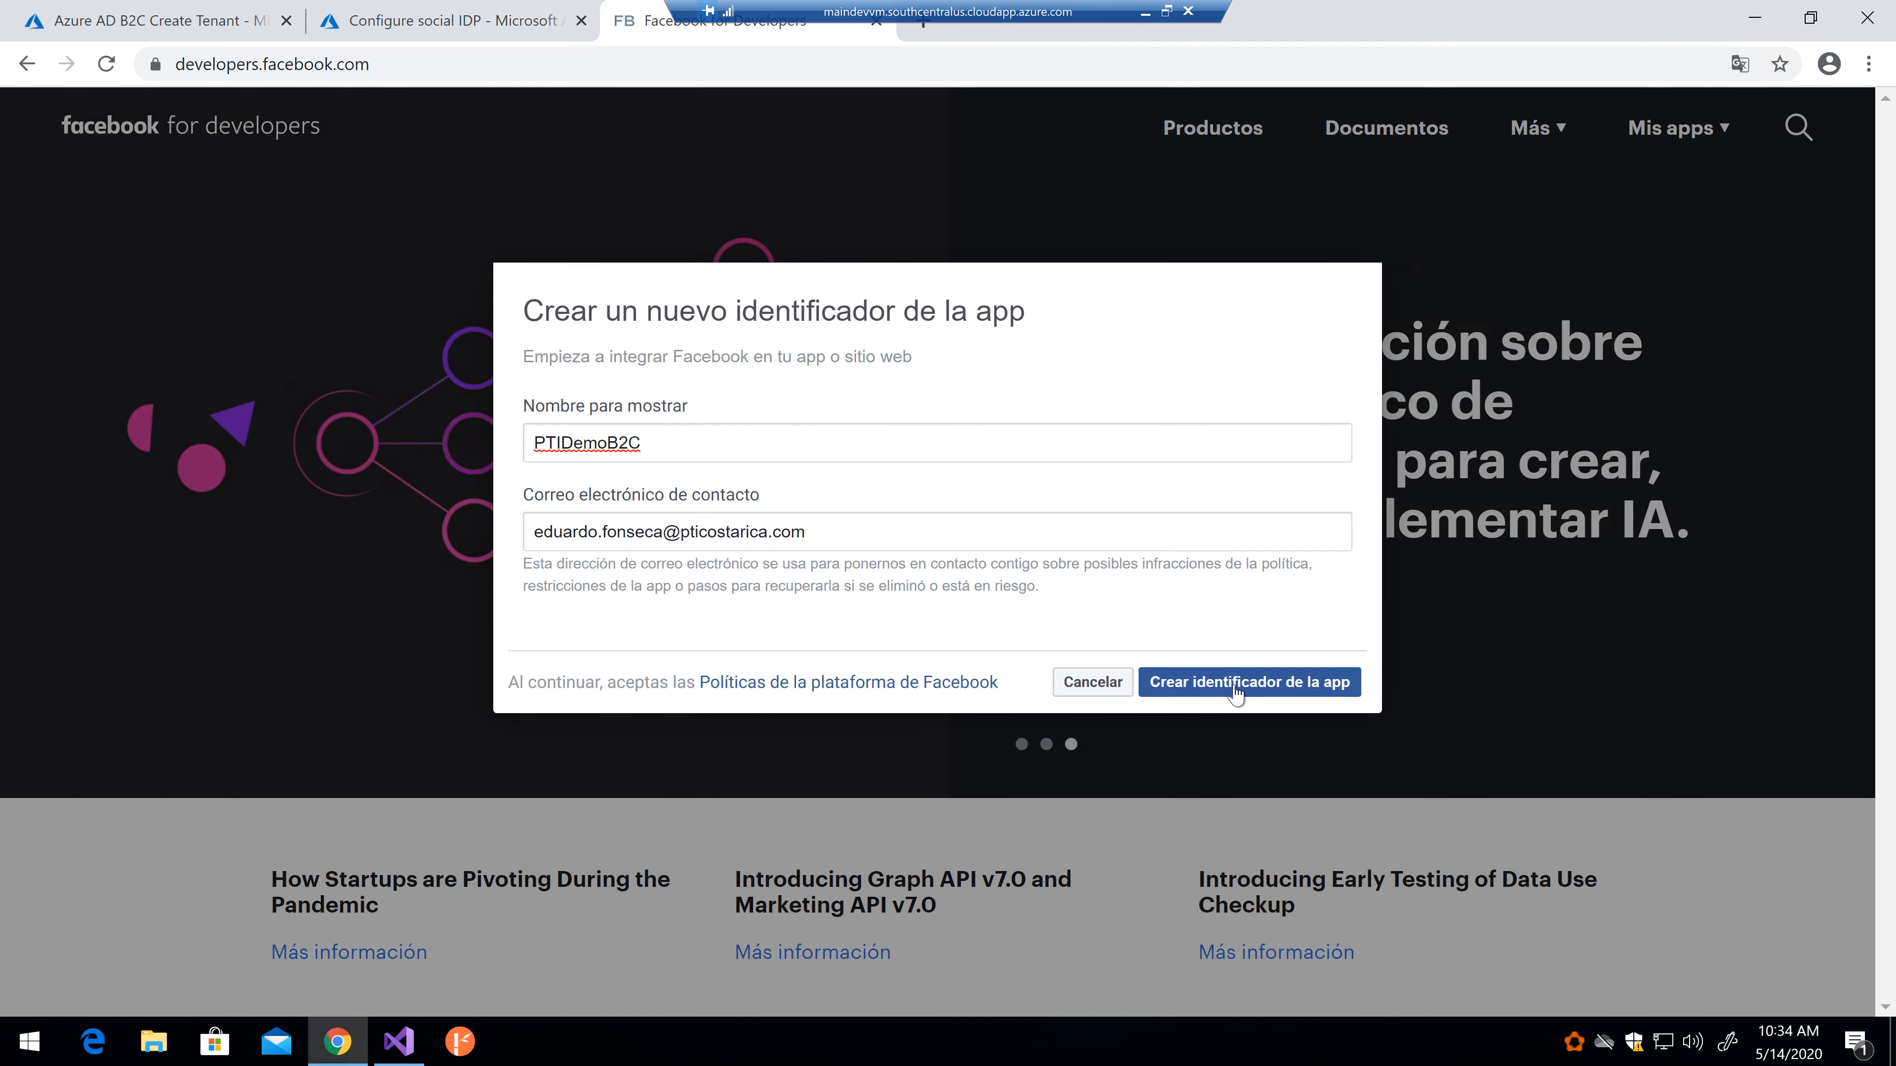
pyautogui.click(1234, 691)
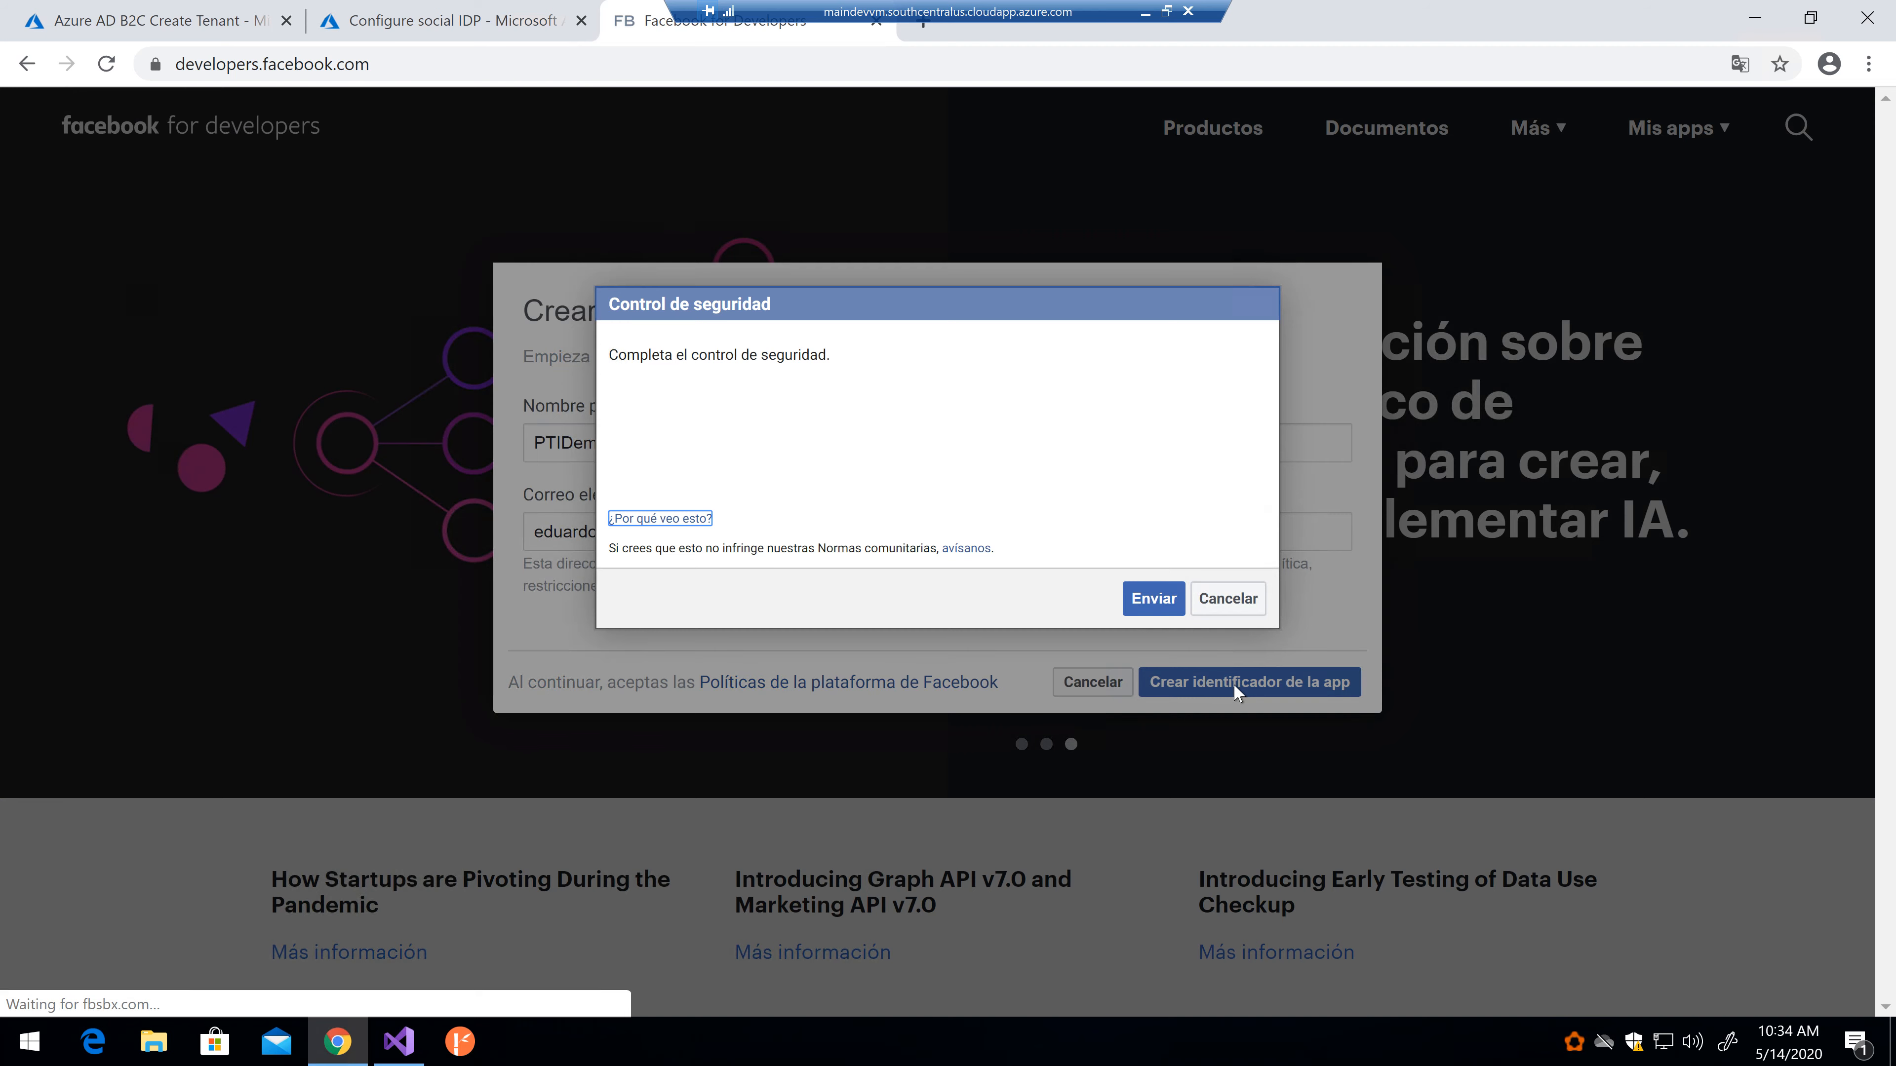
# Step: Solve the reCAPTCHA by selecting the squares with traffic lights and submit the security check
pyautogui.click(642, 433)
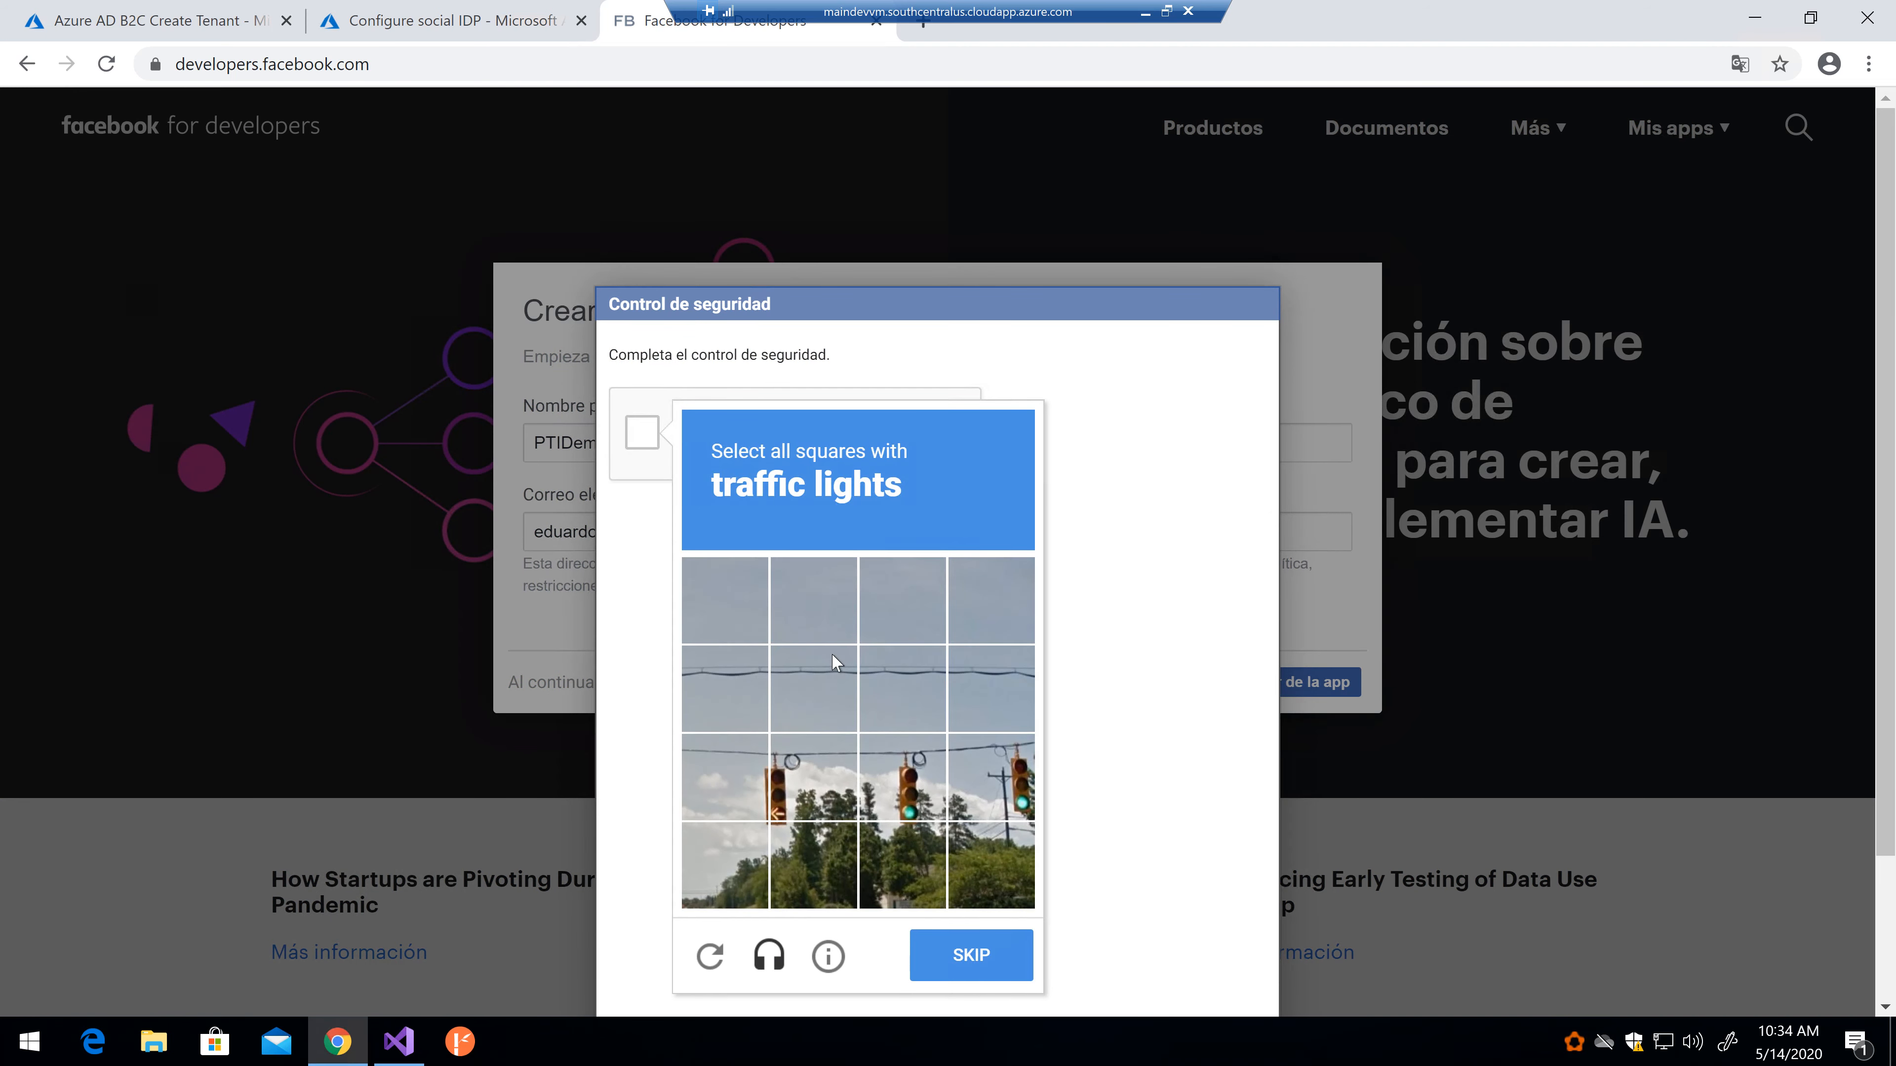
pyautogui.click(805, 775)
pyautogui.click(884, 783)
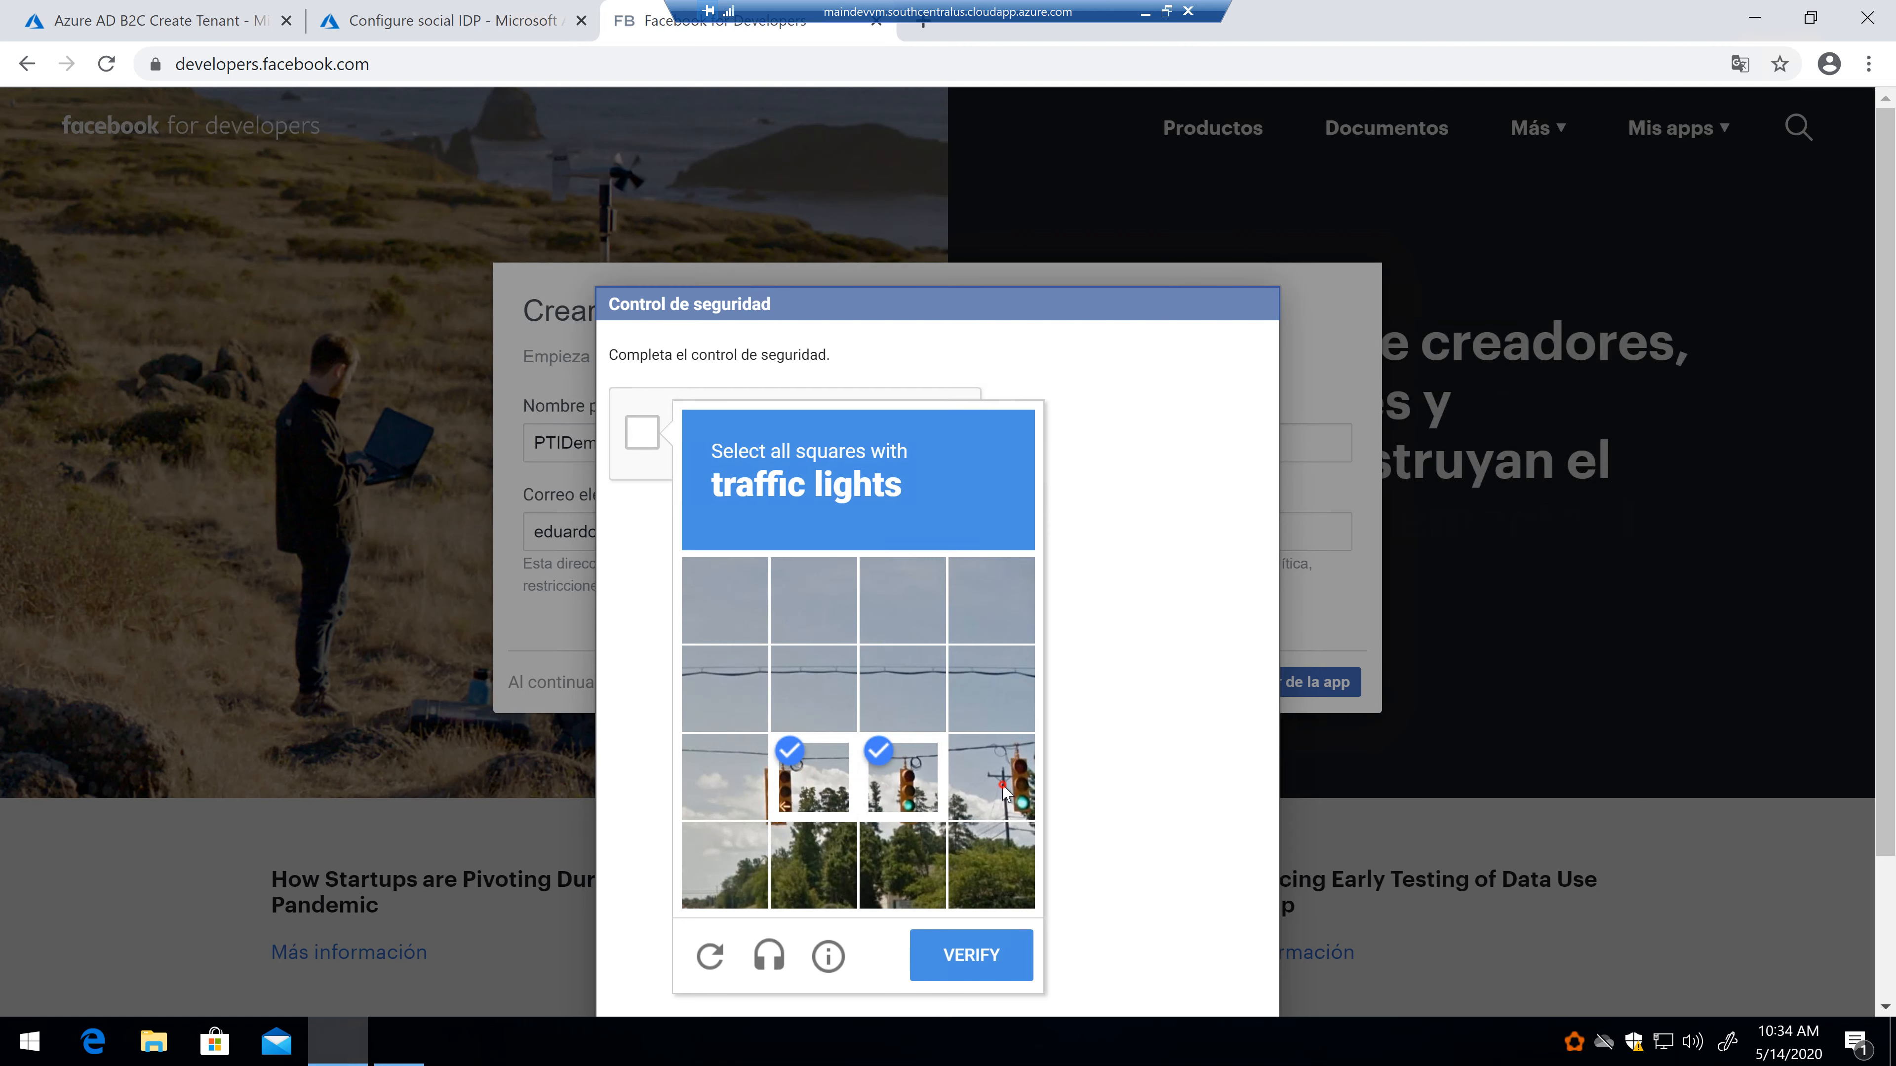
pyautogui.click(988, 780)
pyautogui.click(966, 968)
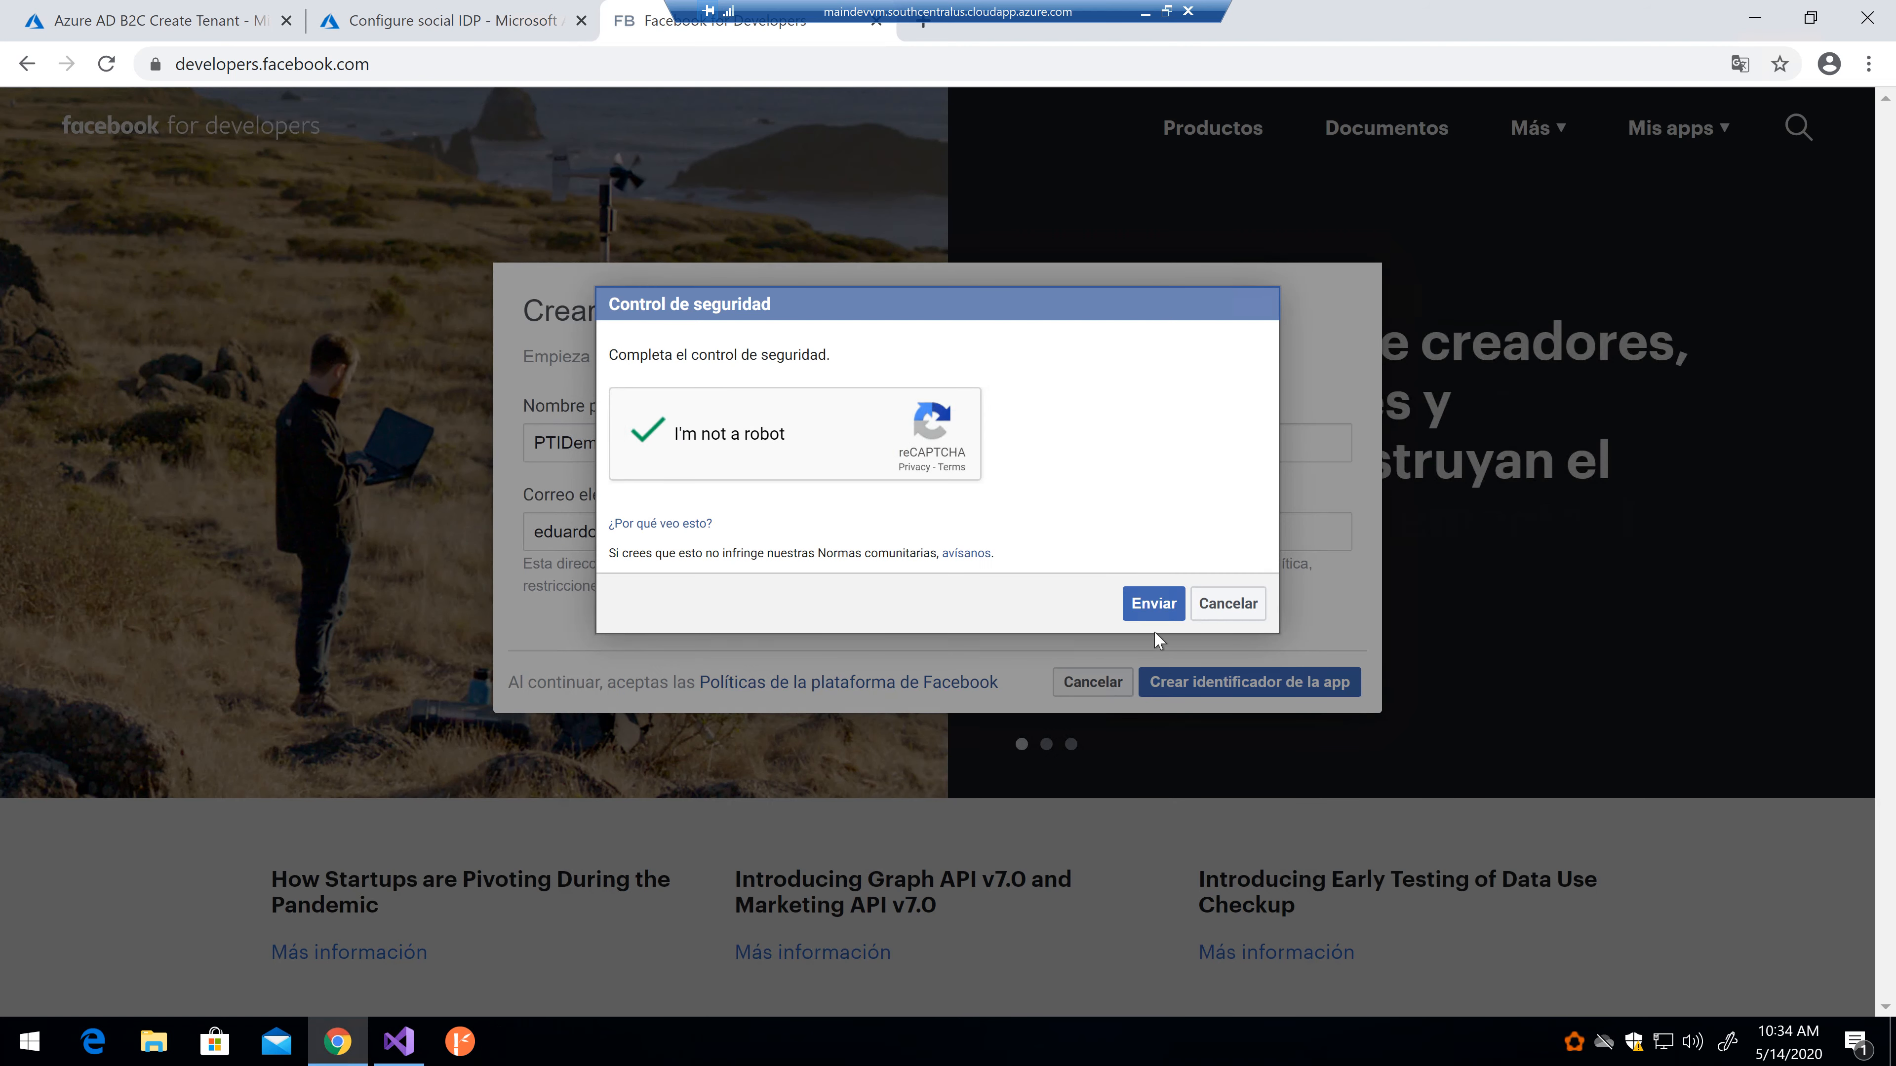
pyautogui.click(1155, 612)
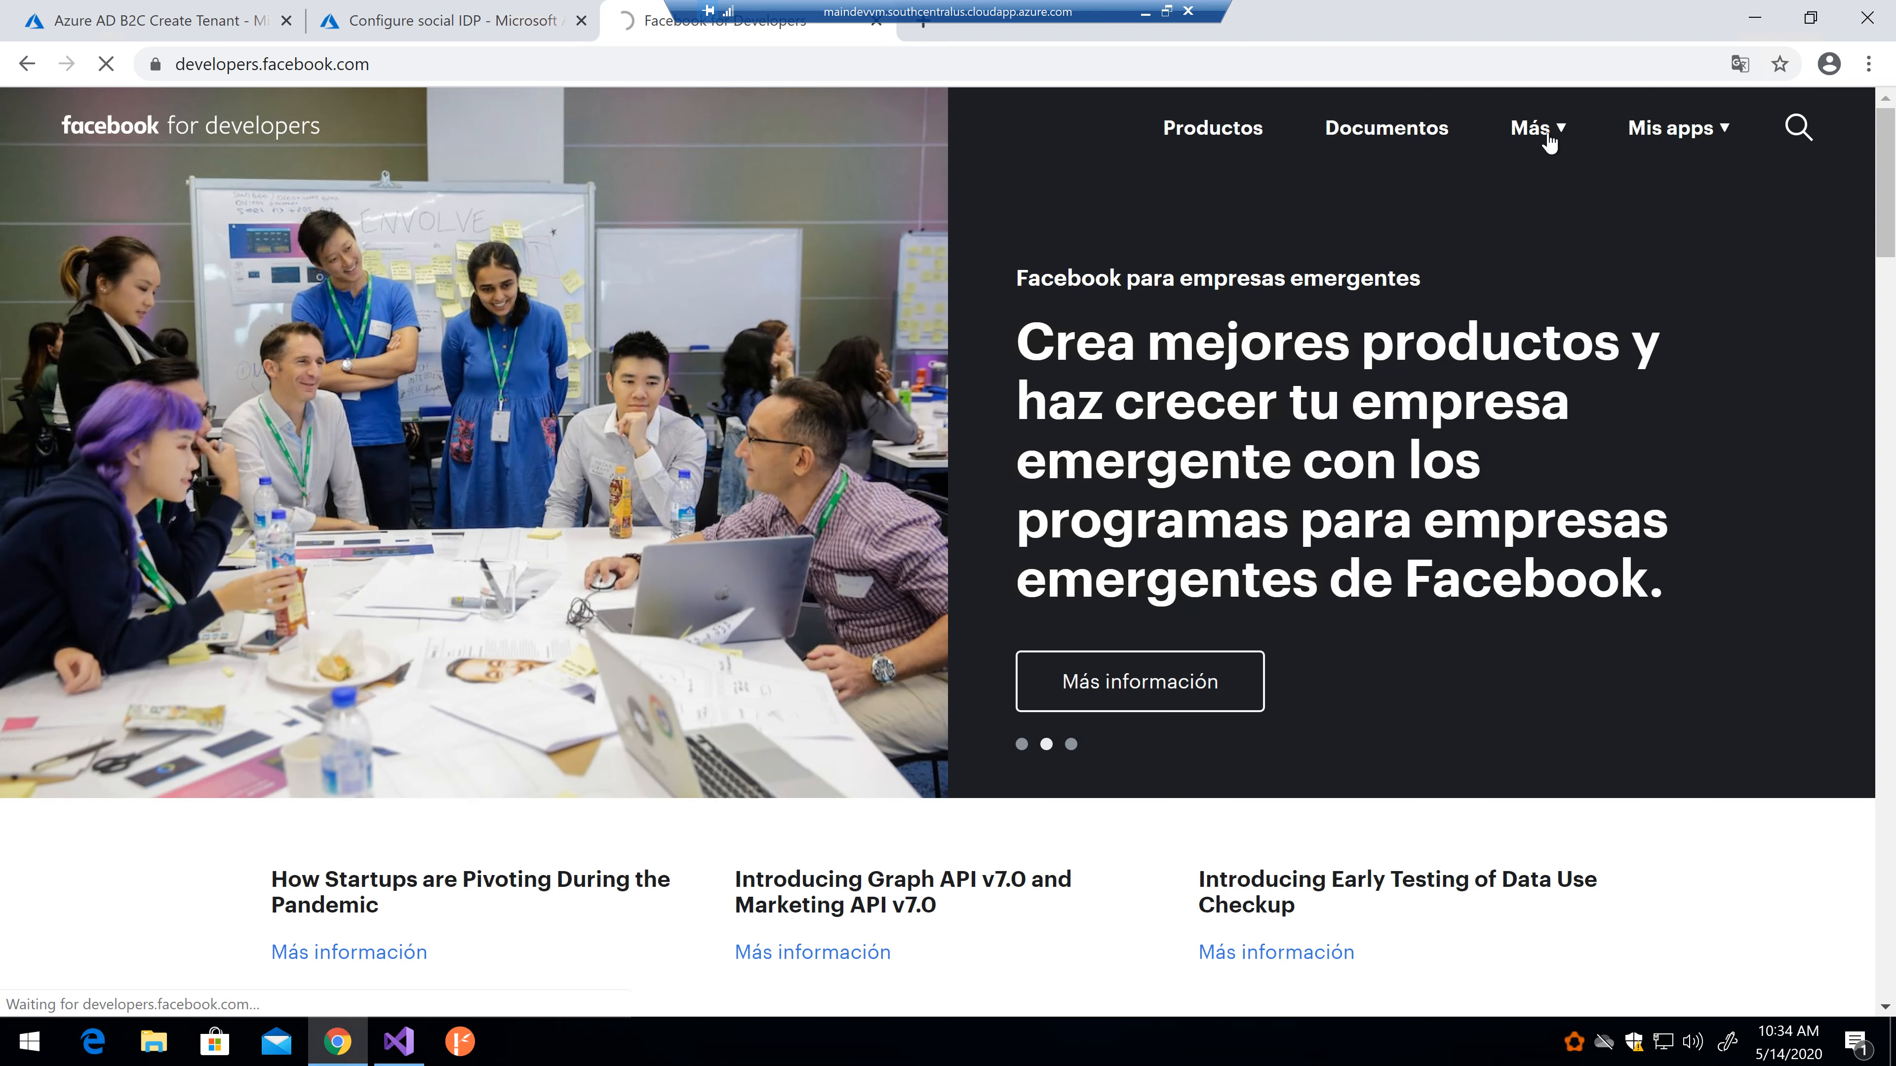
# Step: Create a new Facebook app ID with the display name PTIDemoB2C and complete the security check
pyautogui.click(1663, 141)
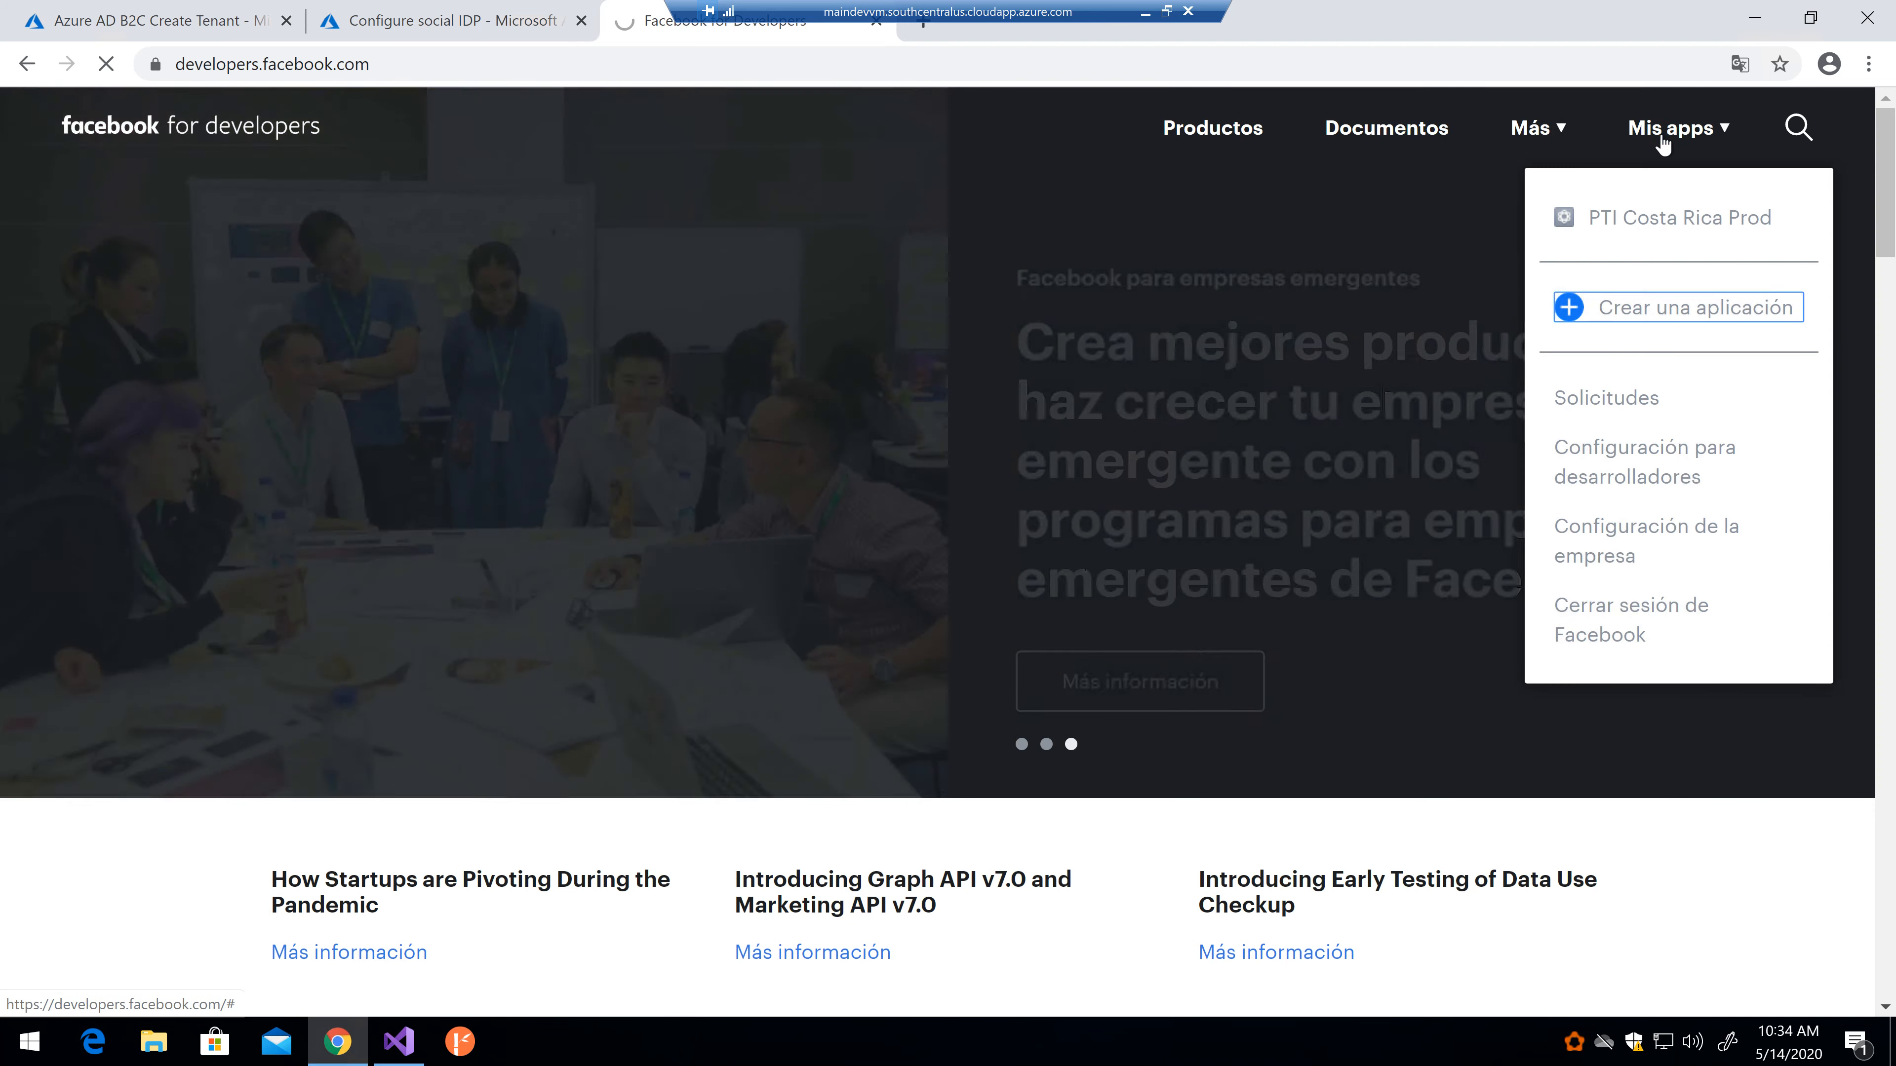
pyautogui.click(1661, 318)
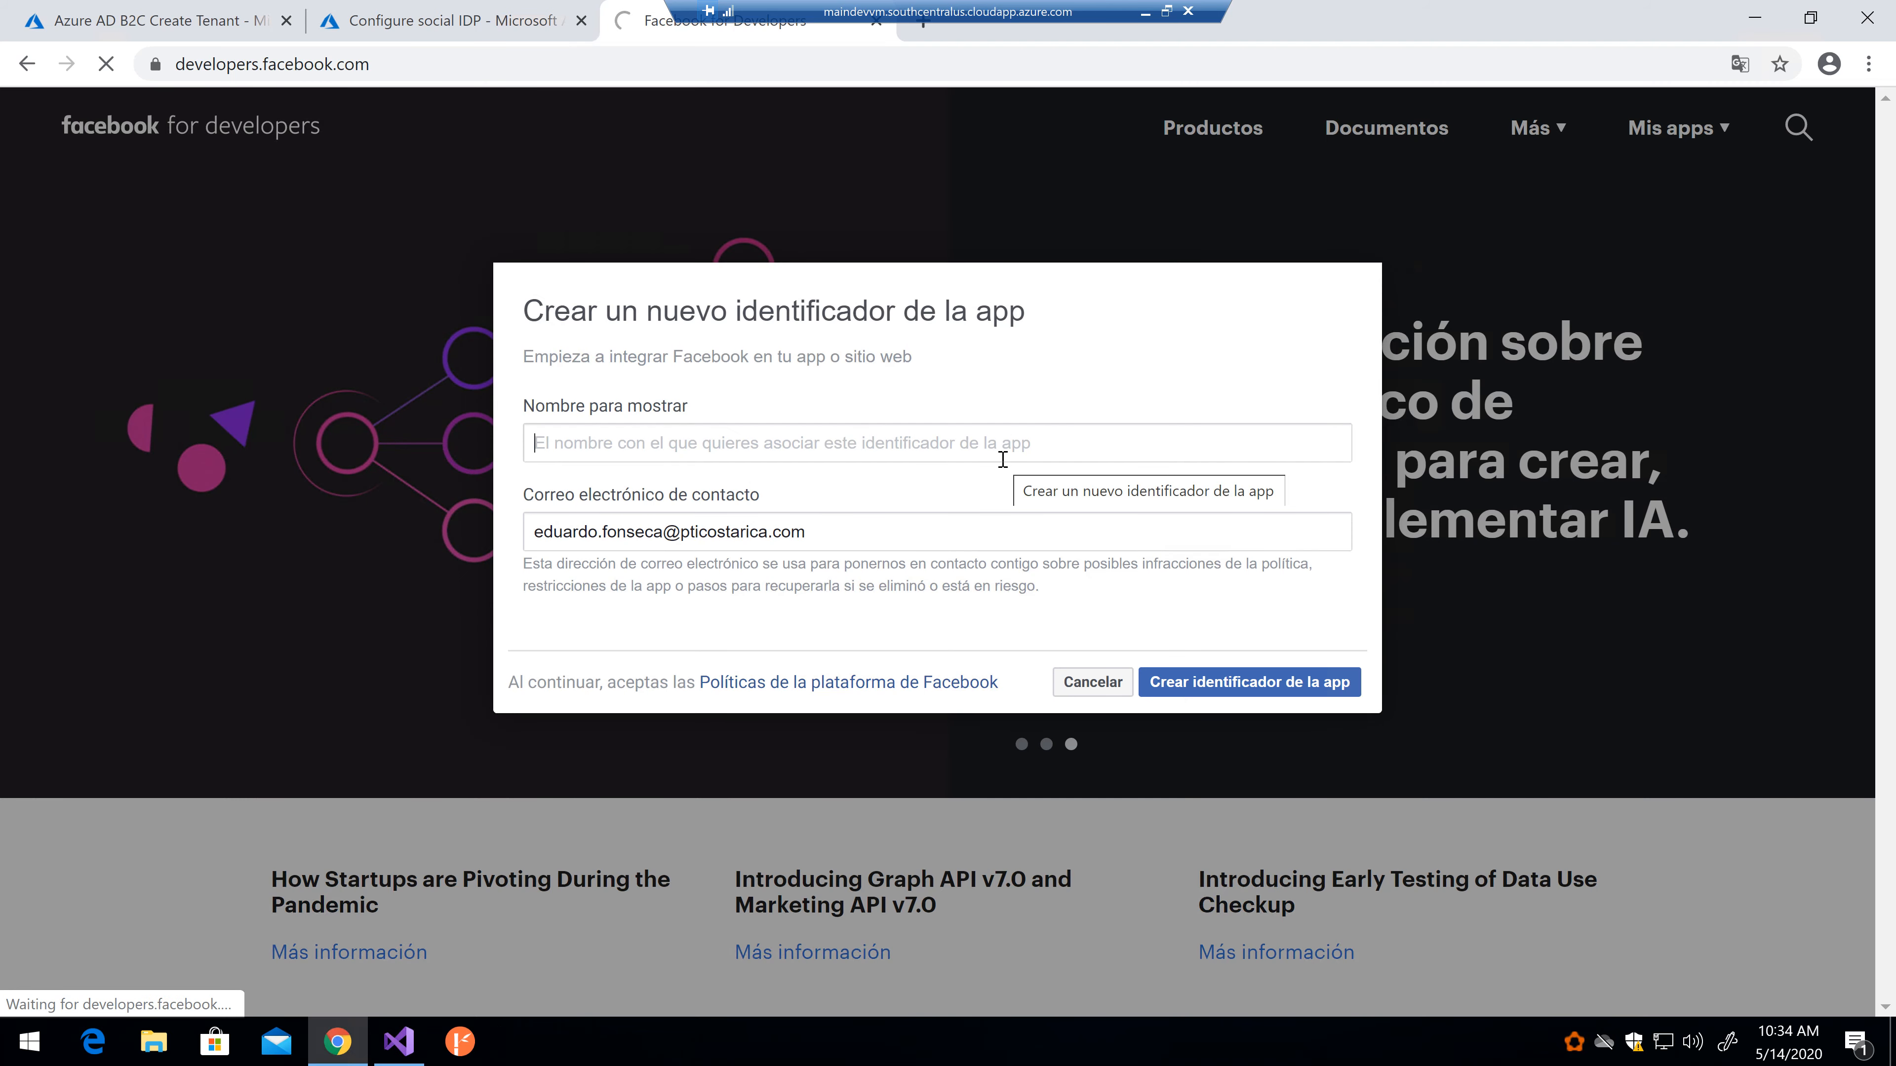
pyautogui.write('PTID')
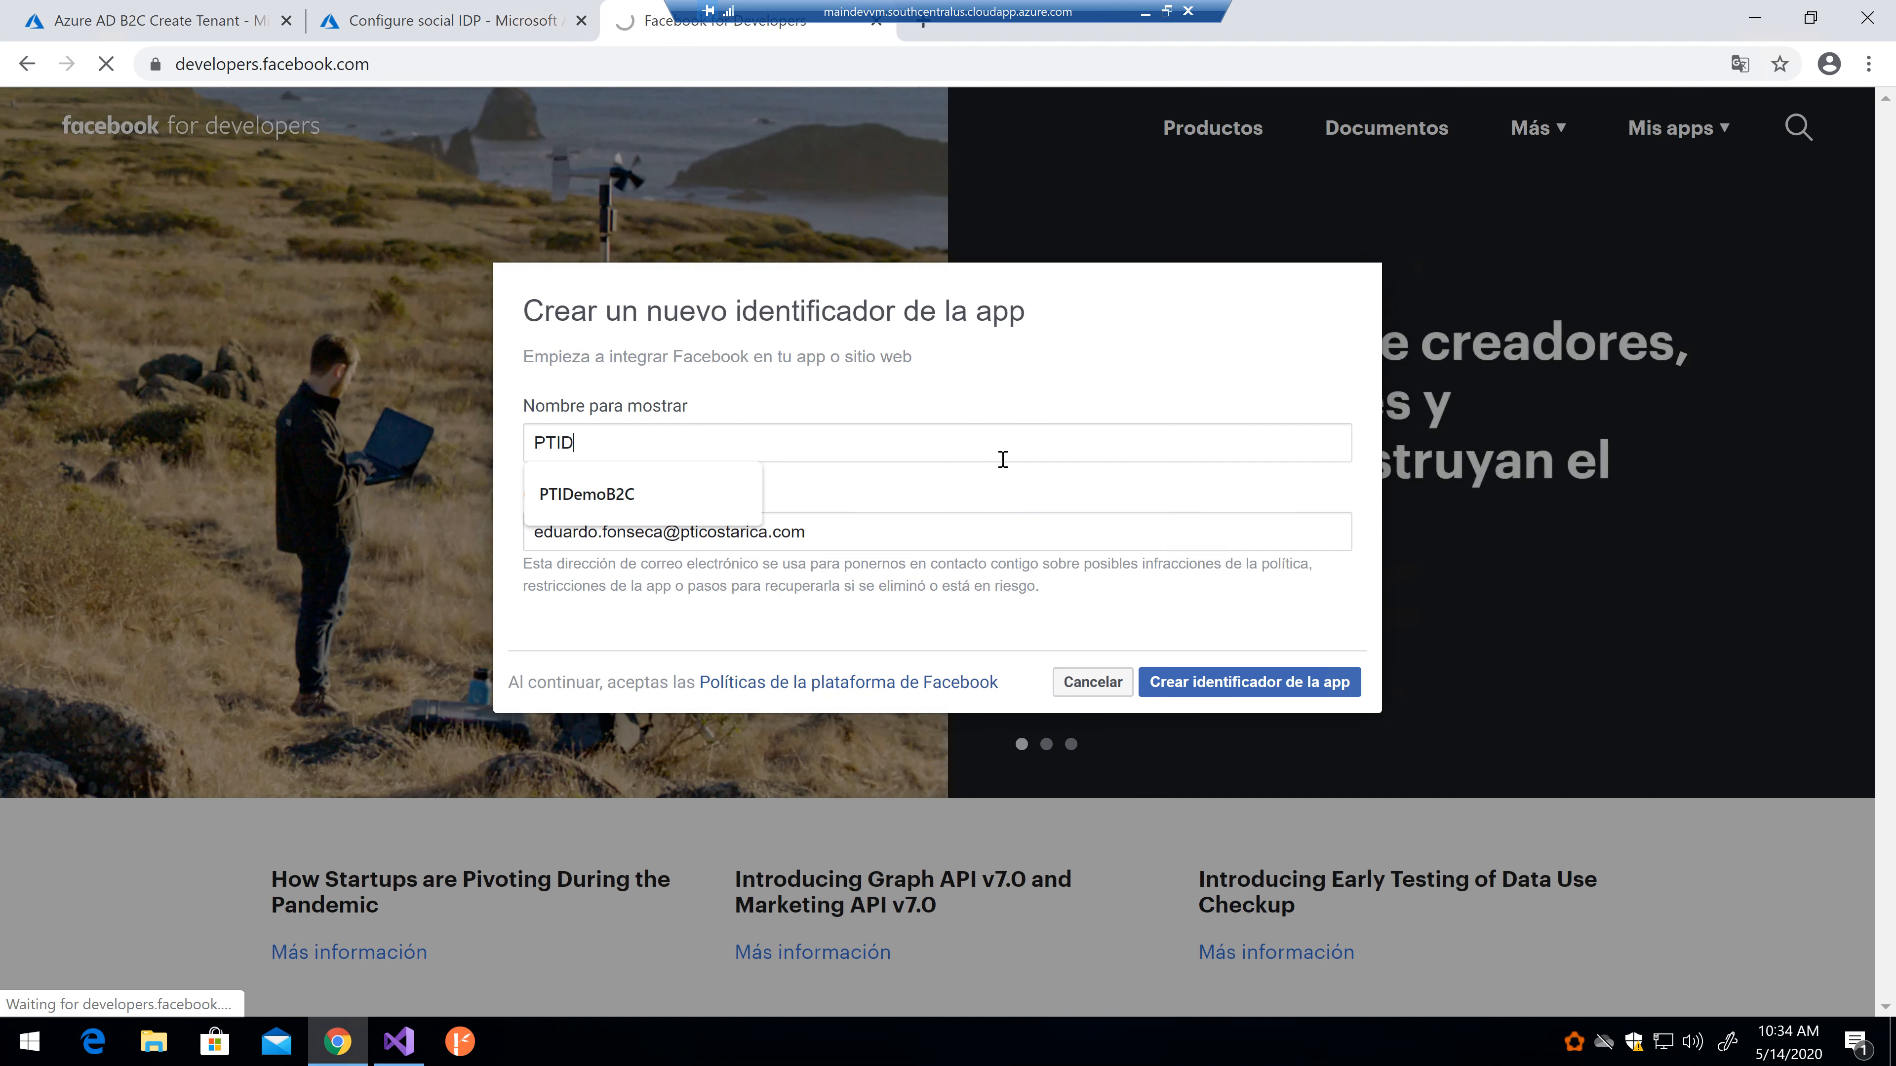
pyautogui.write('emoB2C')
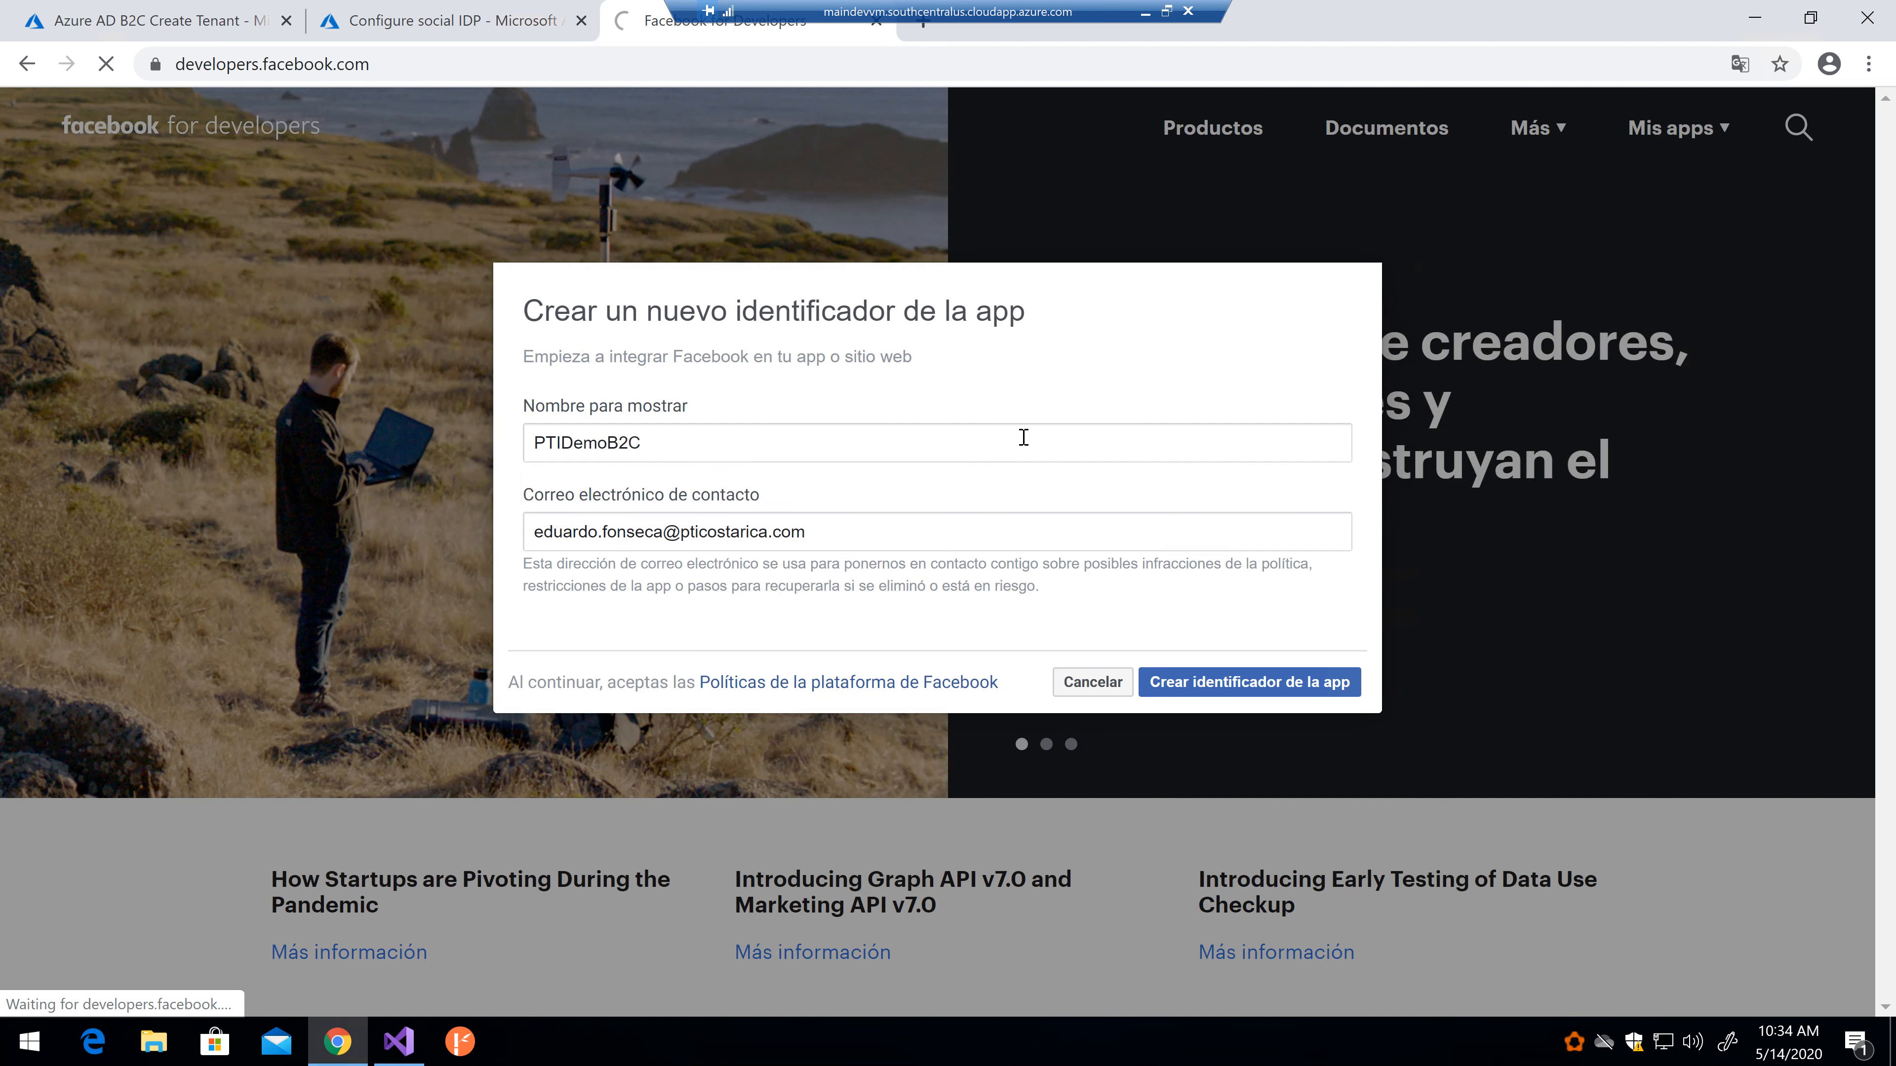
pyautogui.click(1250, 681)
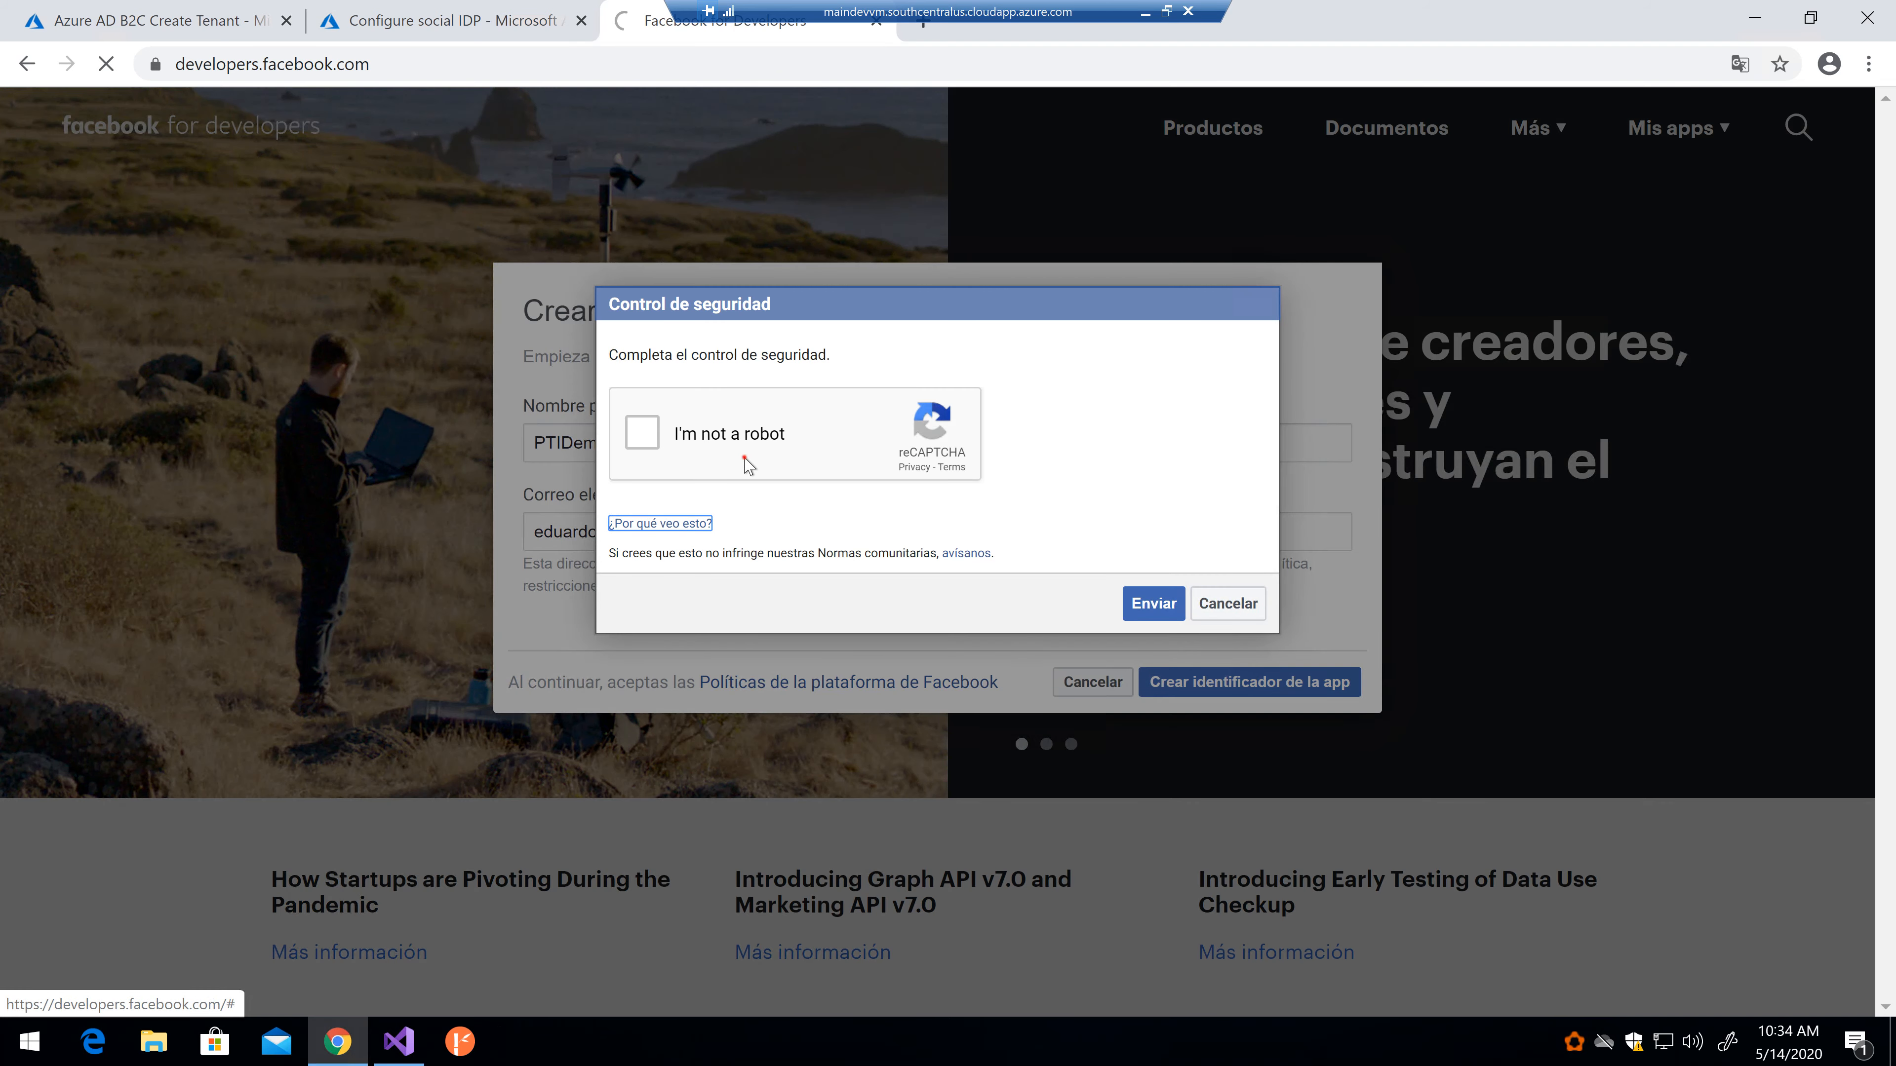
pyautogui.click(739, 434)
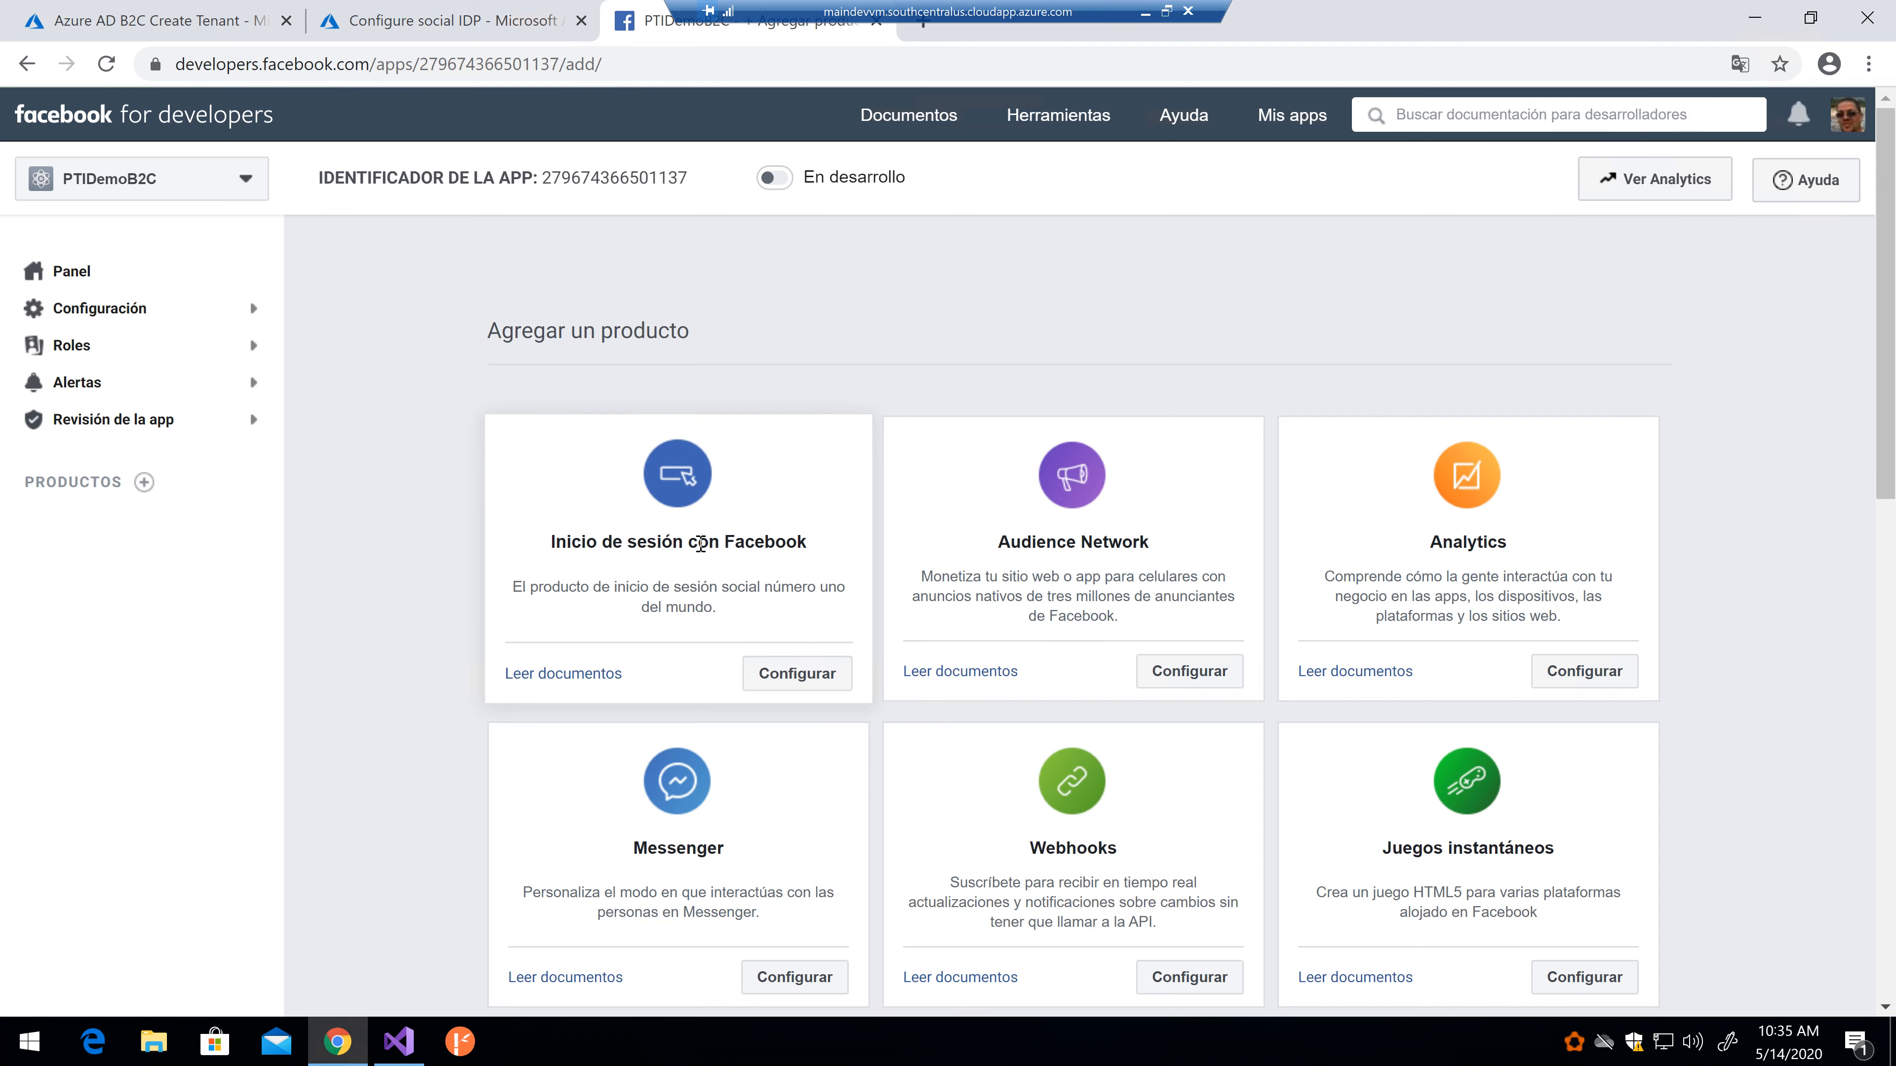
# Step: Look through the products that can be added to the PTIDemoB2C app
pyautogui.scroll(-8, 713, 539)
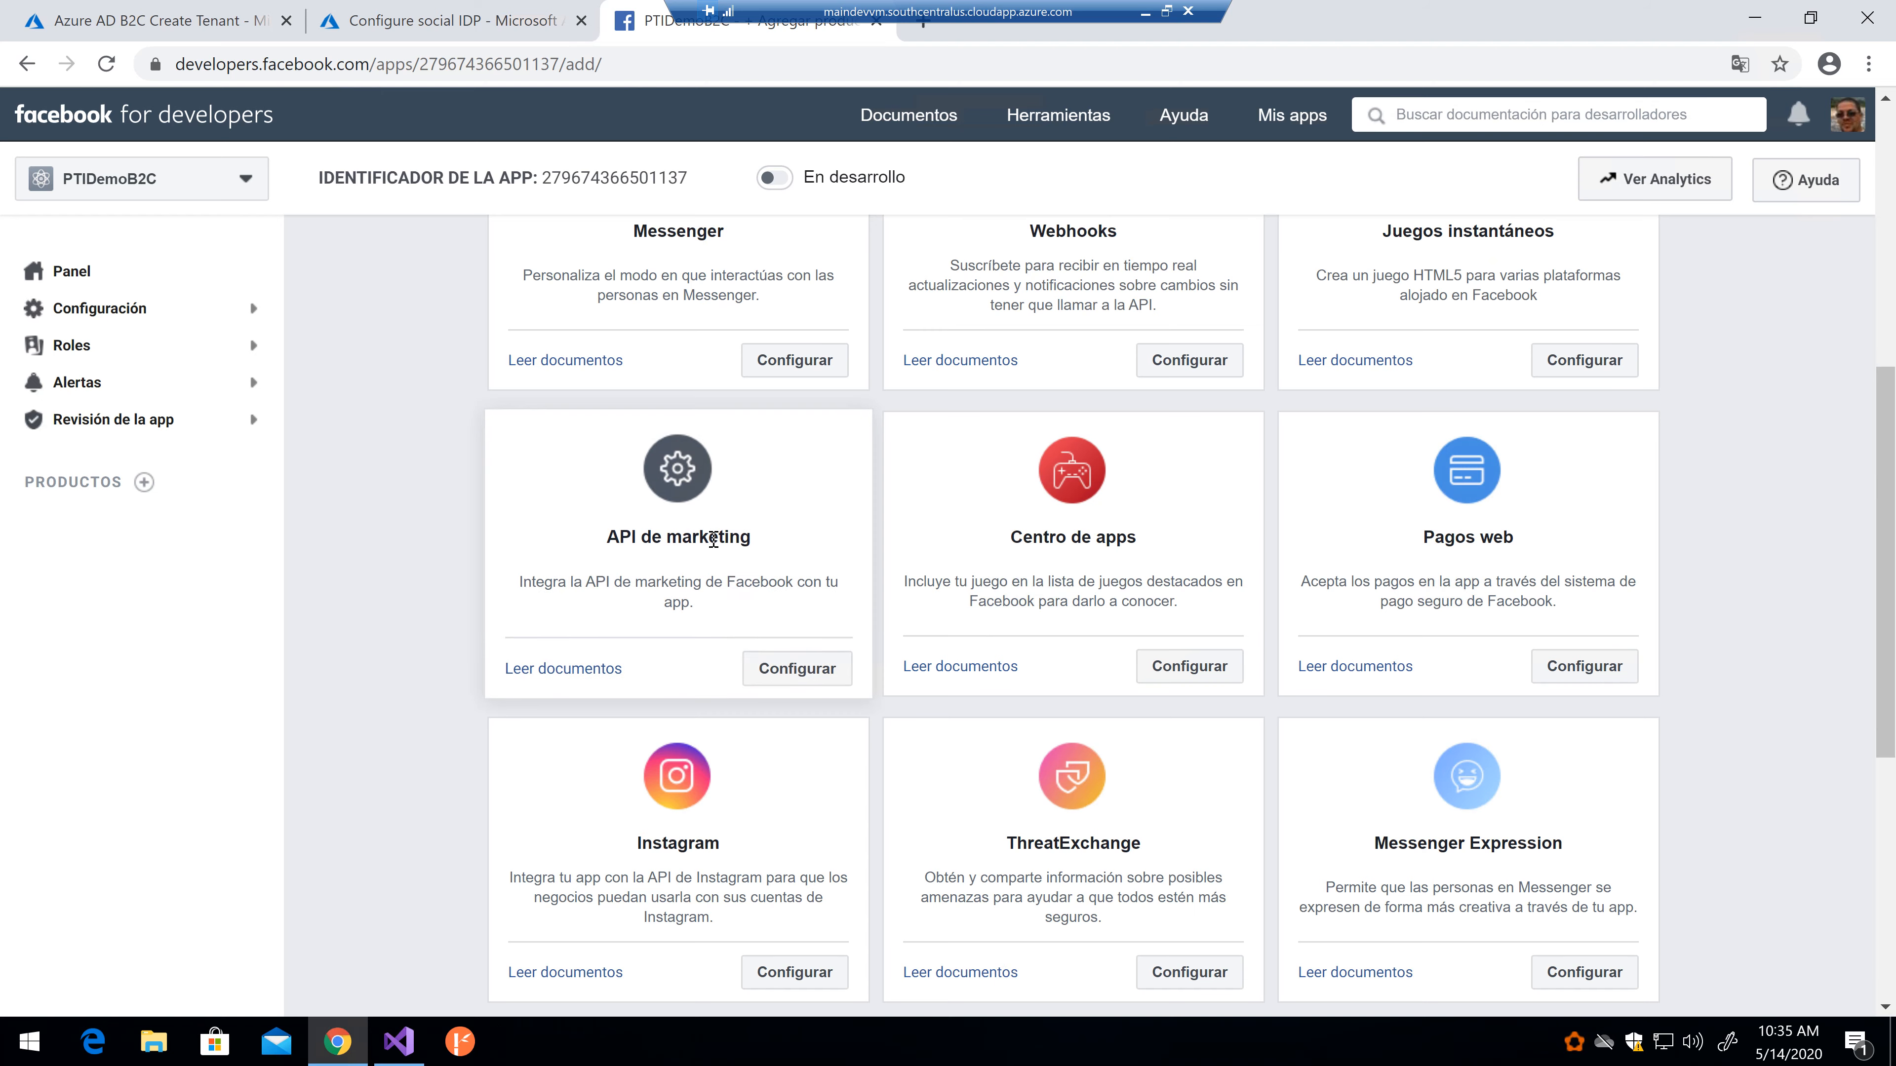
pyautogui.scroll(-3, 712, 542)
pyautogui.scroll(-4, 1807, 635)
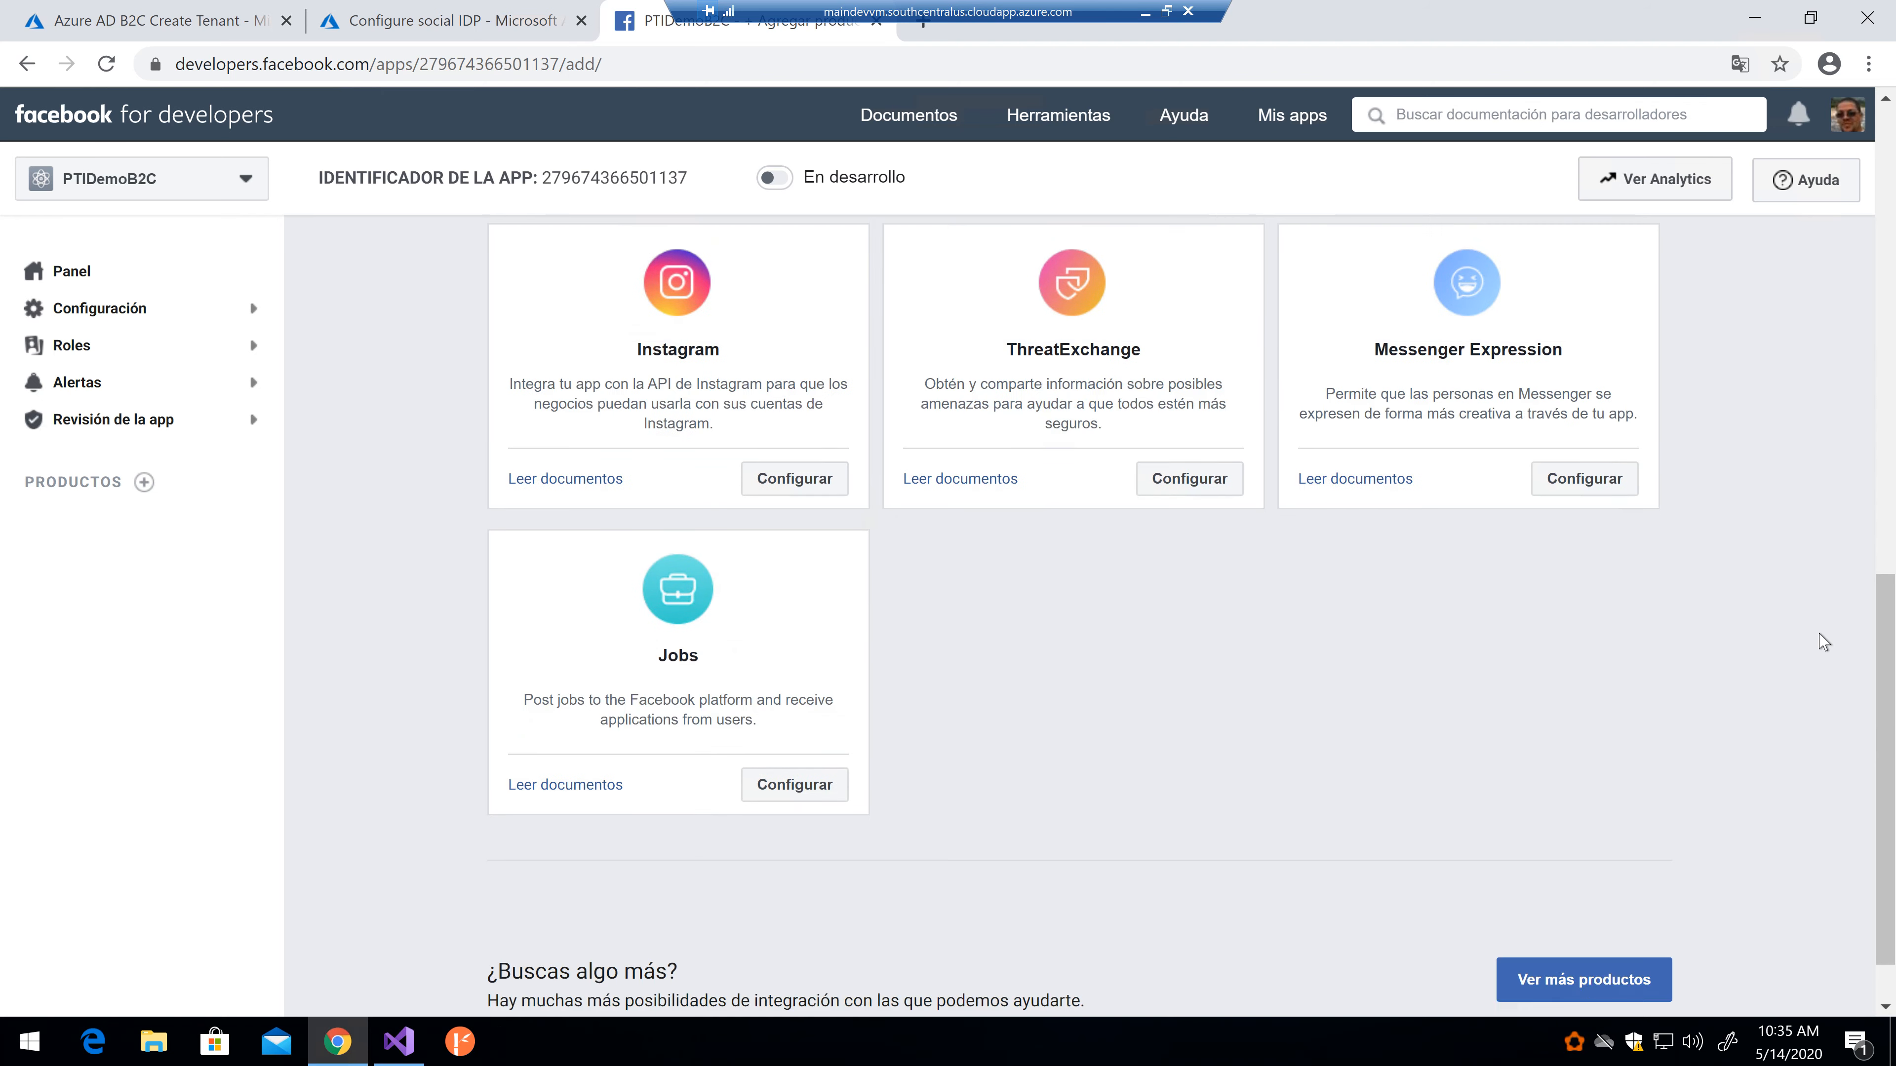
pyautogui.scroll(15, 1824, 643)
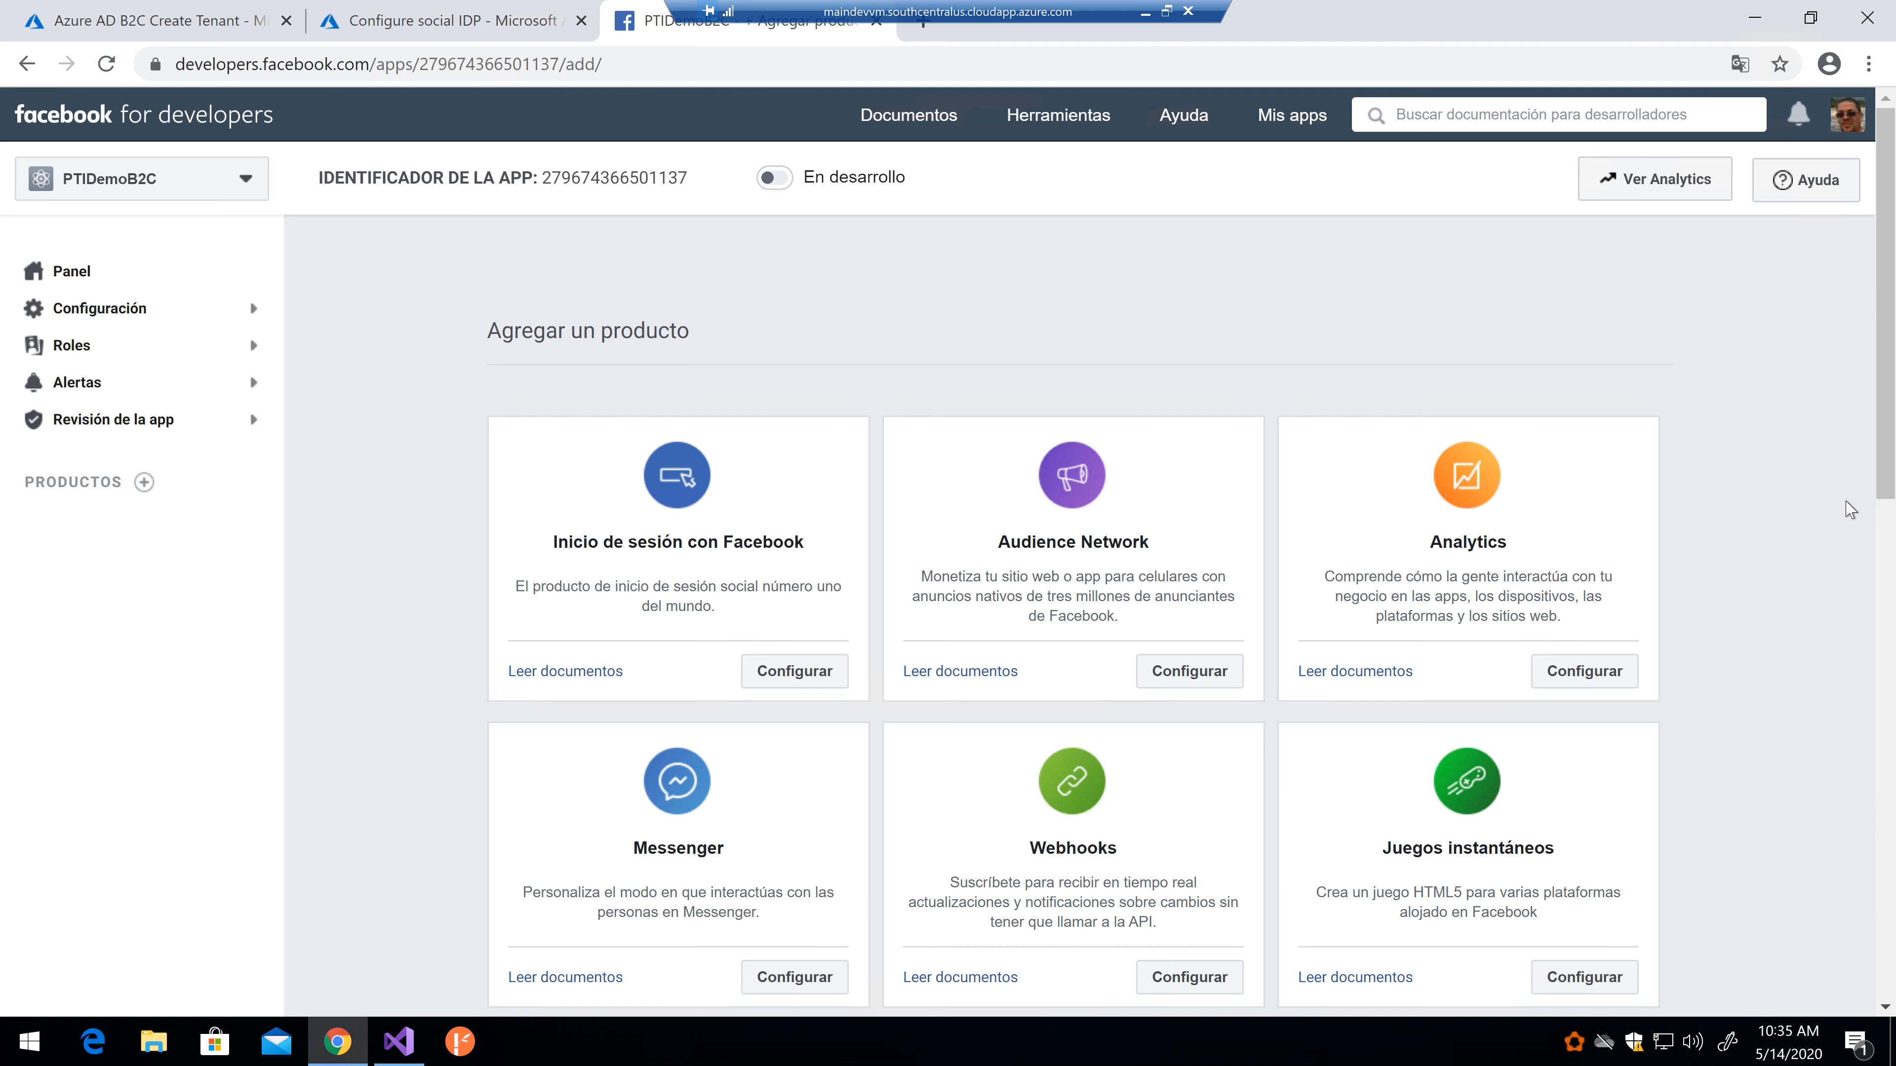
pyautogui.click(1851, 128)
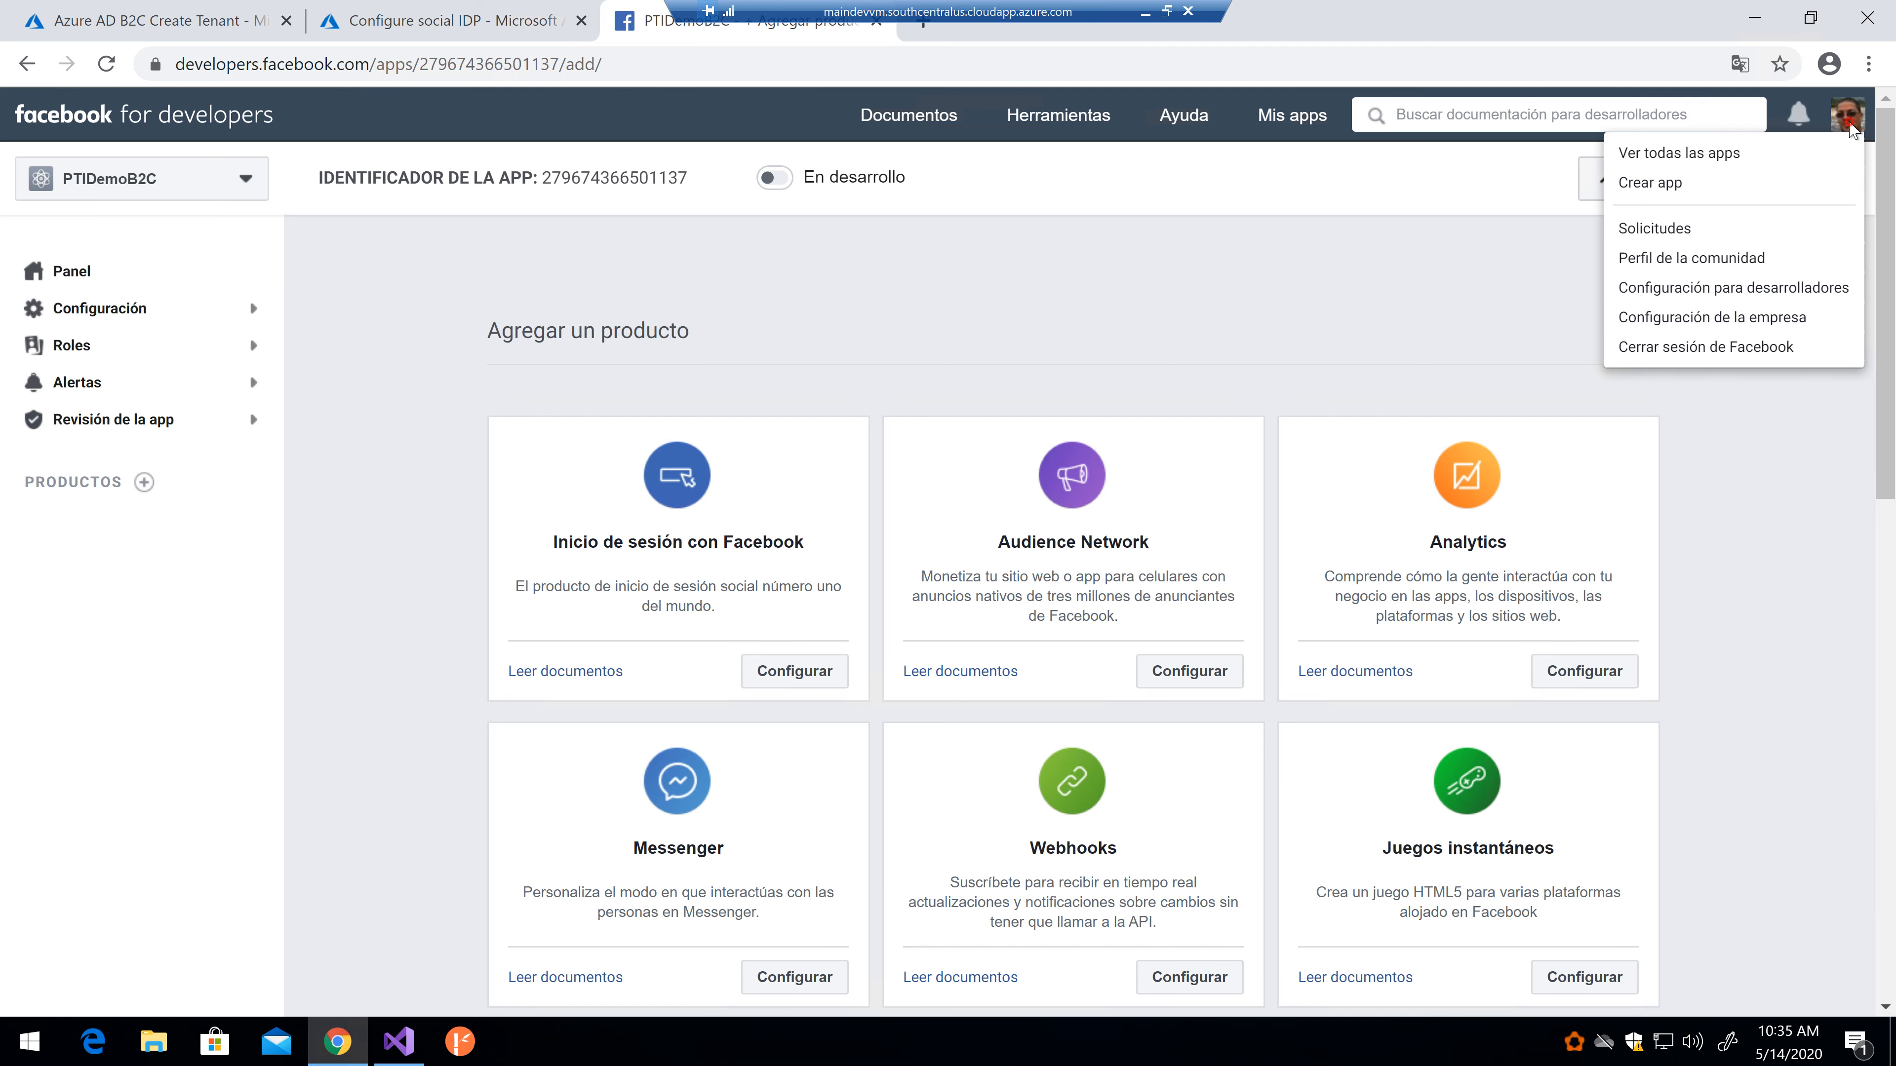
pyautogui.click(1850, 125)
pyautogui.click(1851, 127)
pyautogui.click(1851, 127)
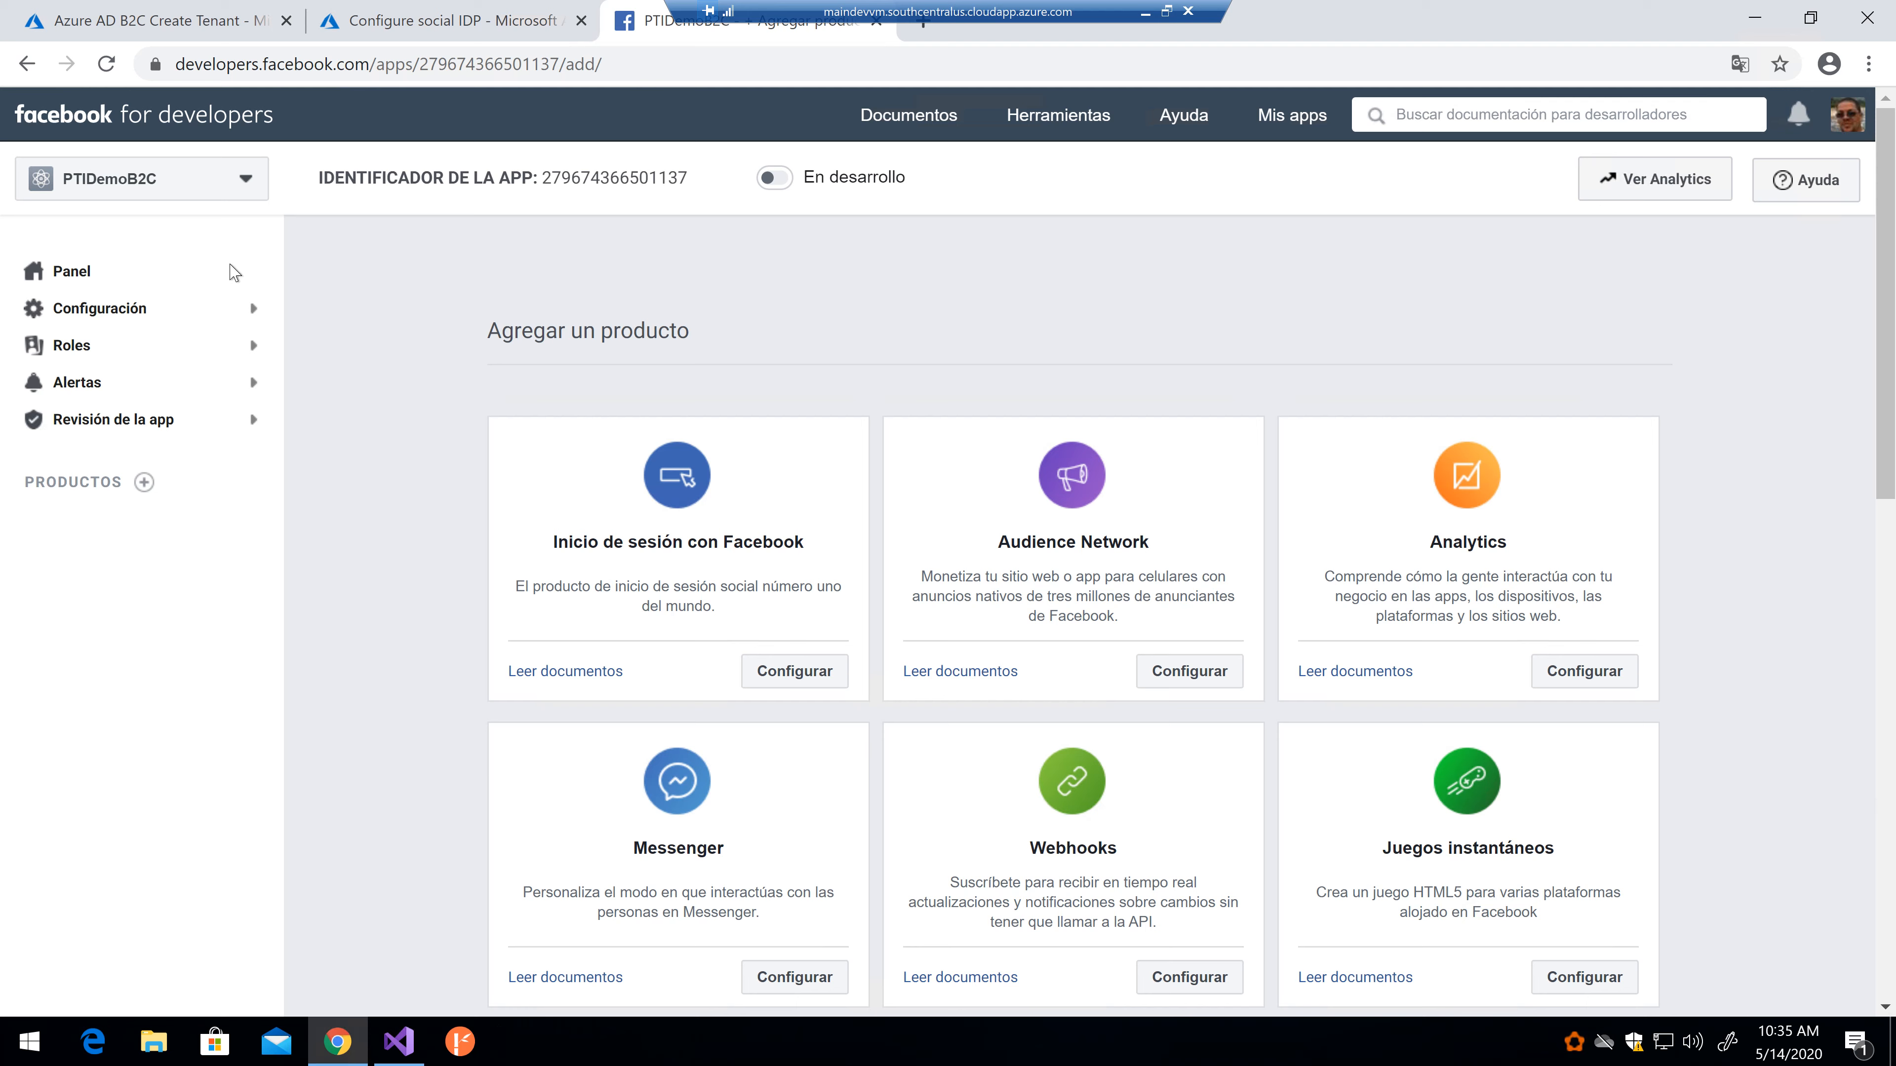
# Step: Open the PTIDemoB2C app's dashboard and look over its rate limits, API statistics and product list
pyautogui.click(197, 282)
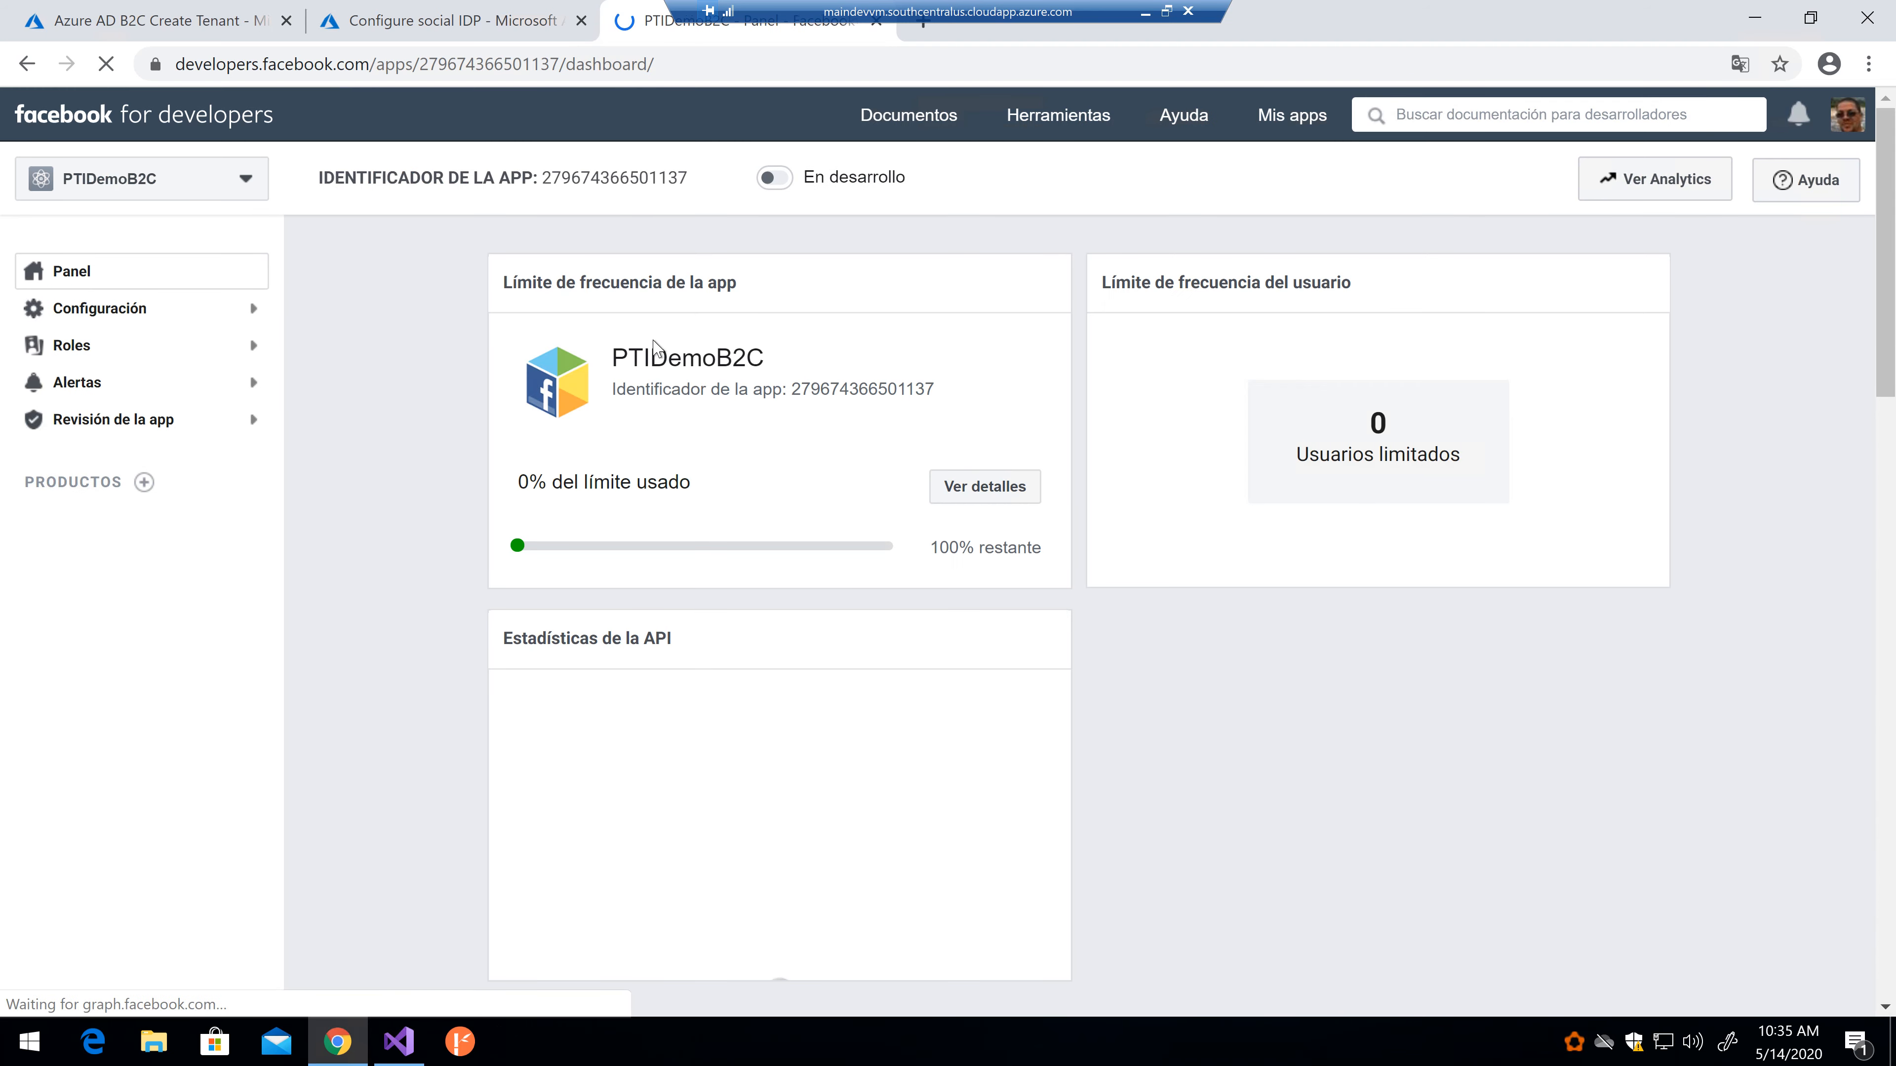
pyautogui.scroll(-5, 750, 726)
pyautogui.scroll(-10, 750, 726)
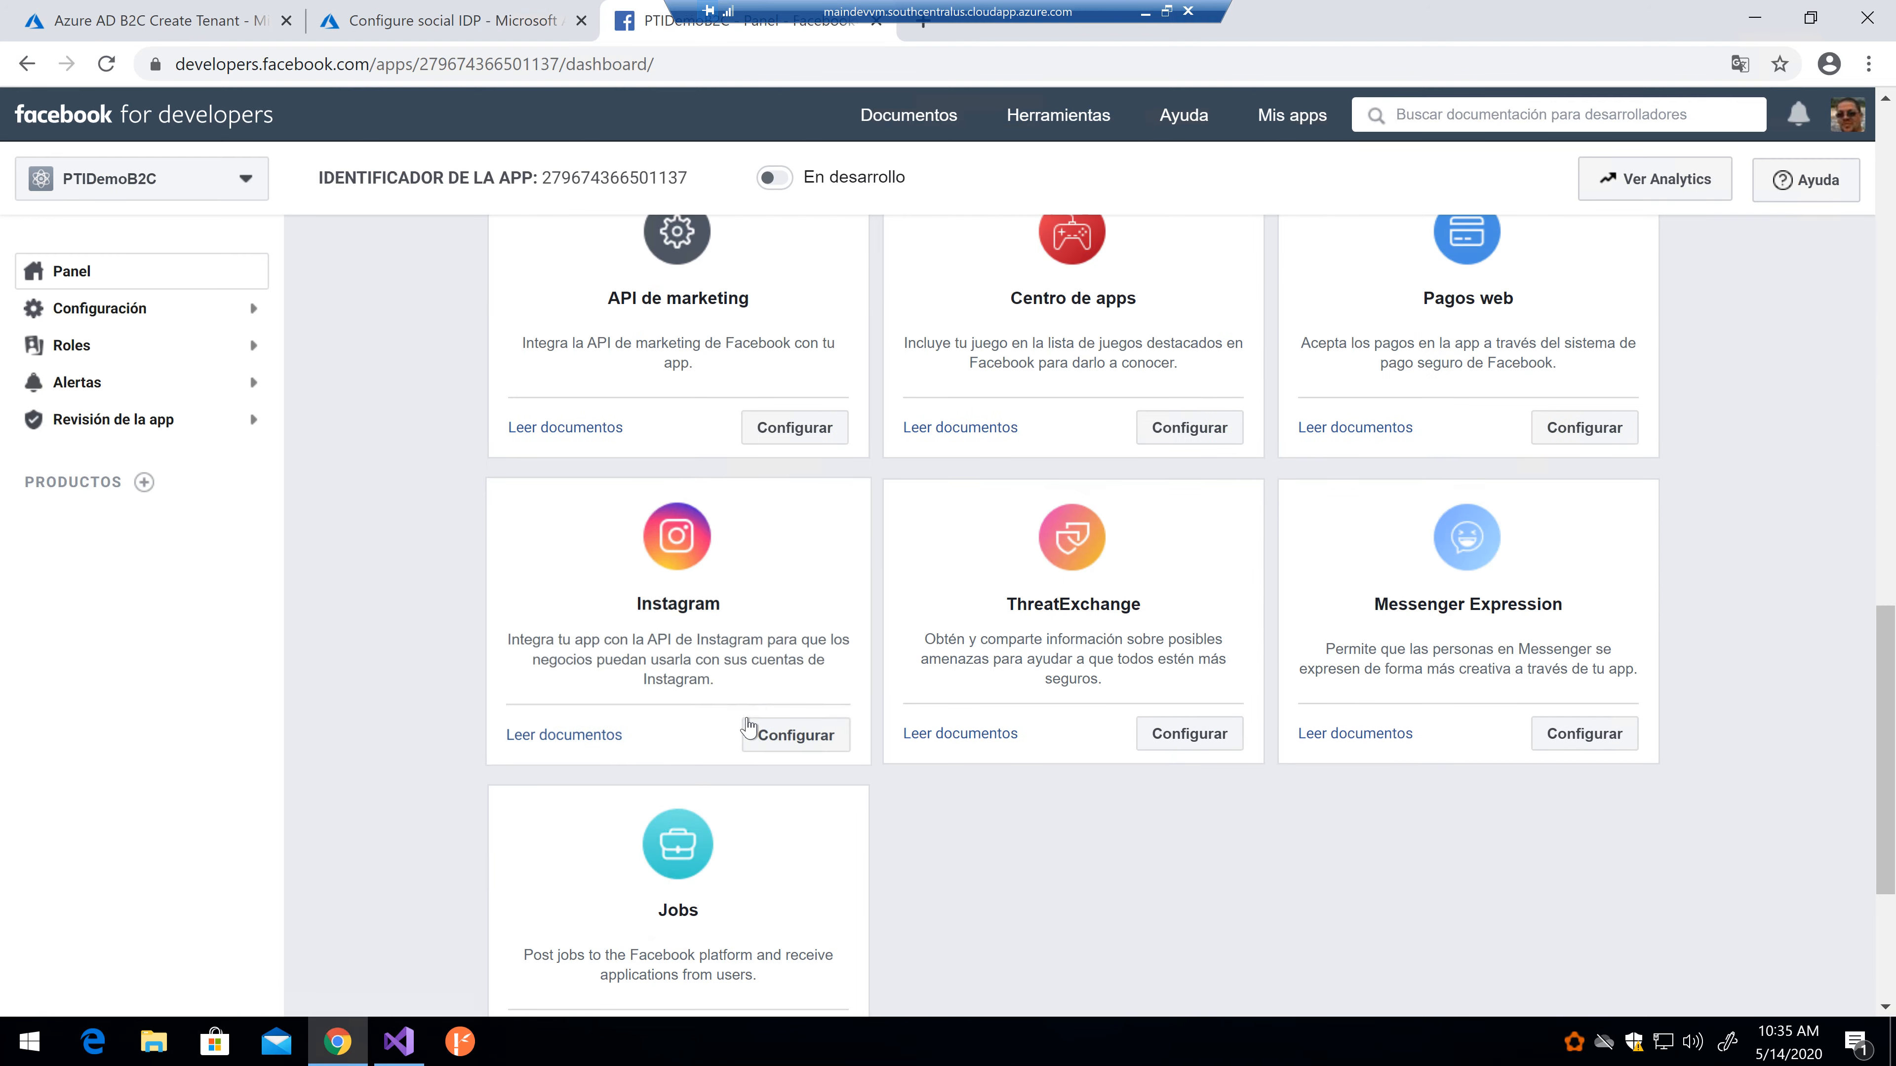
pyautogui.scroll(15, 749, 724)
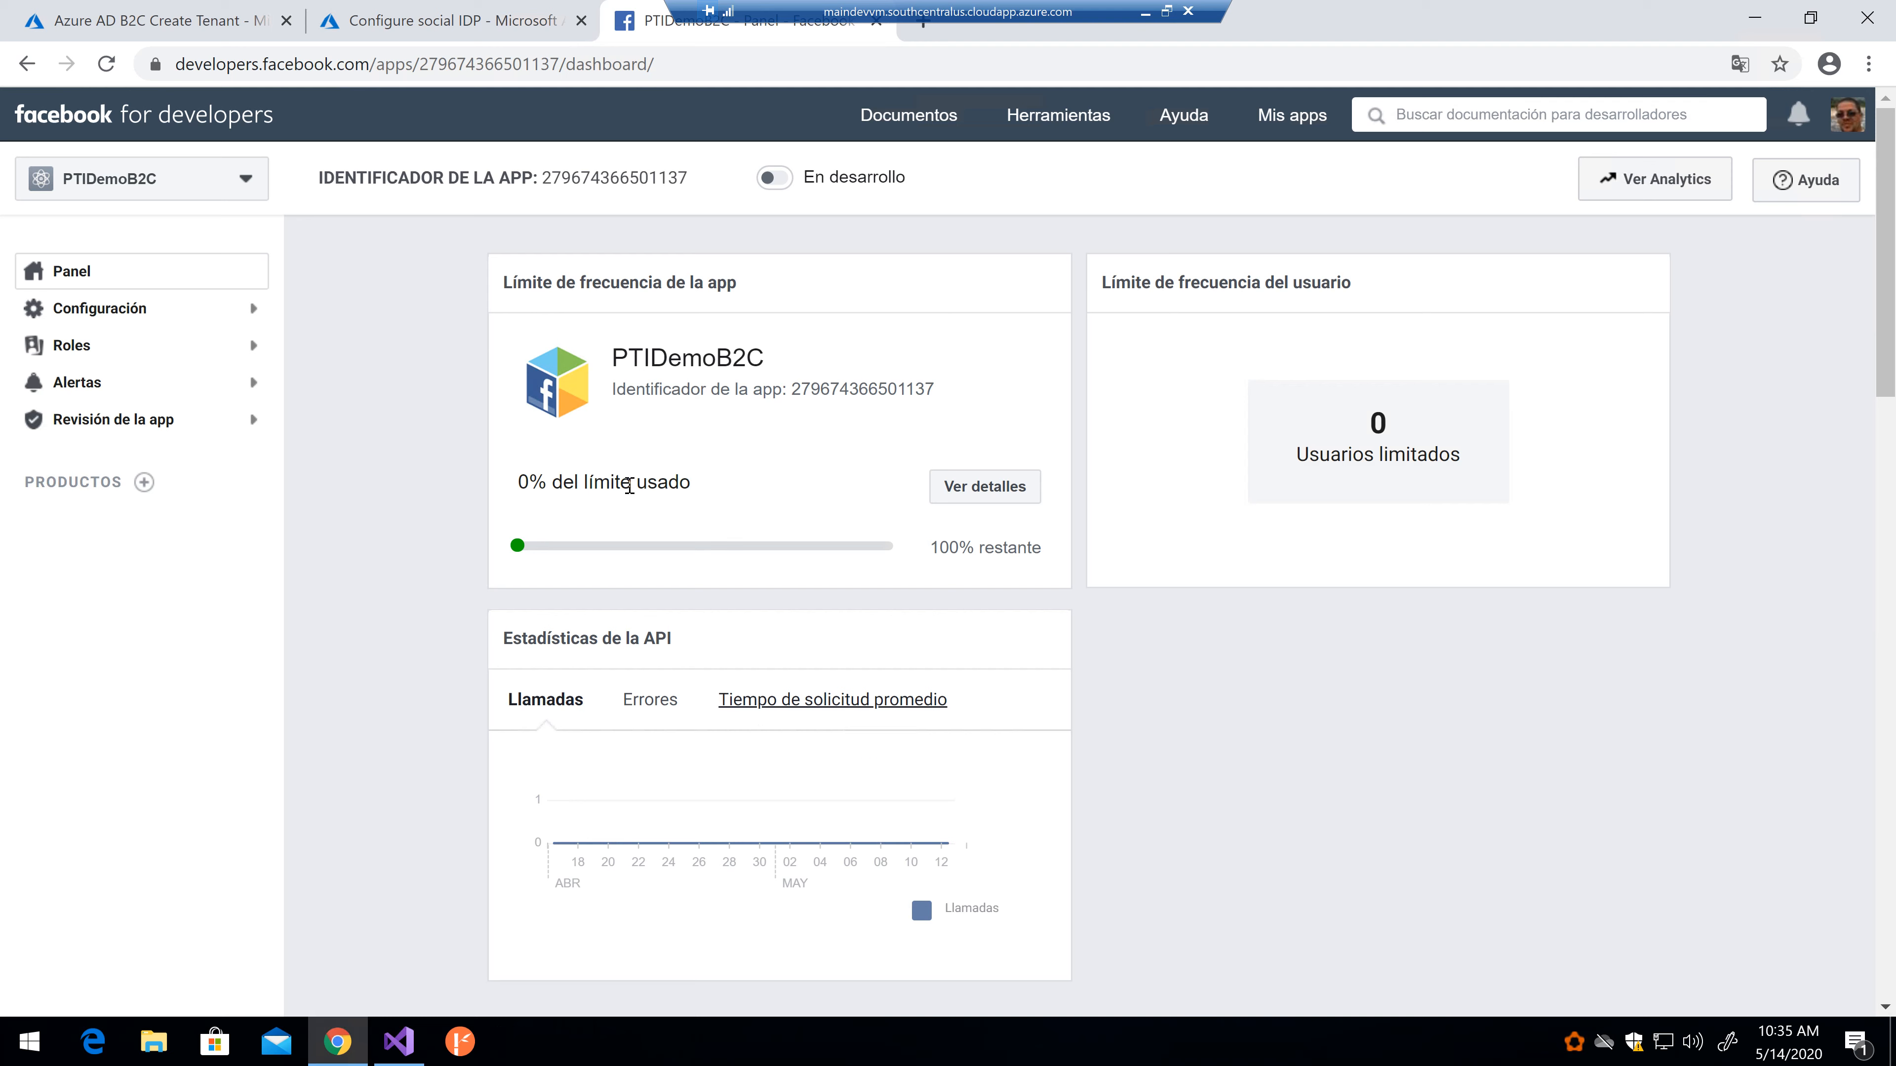
# Step: Add the Facebook Login product to the PTIDemoB2C app and choose Web as its platform
pyautogui.click(134, 312)
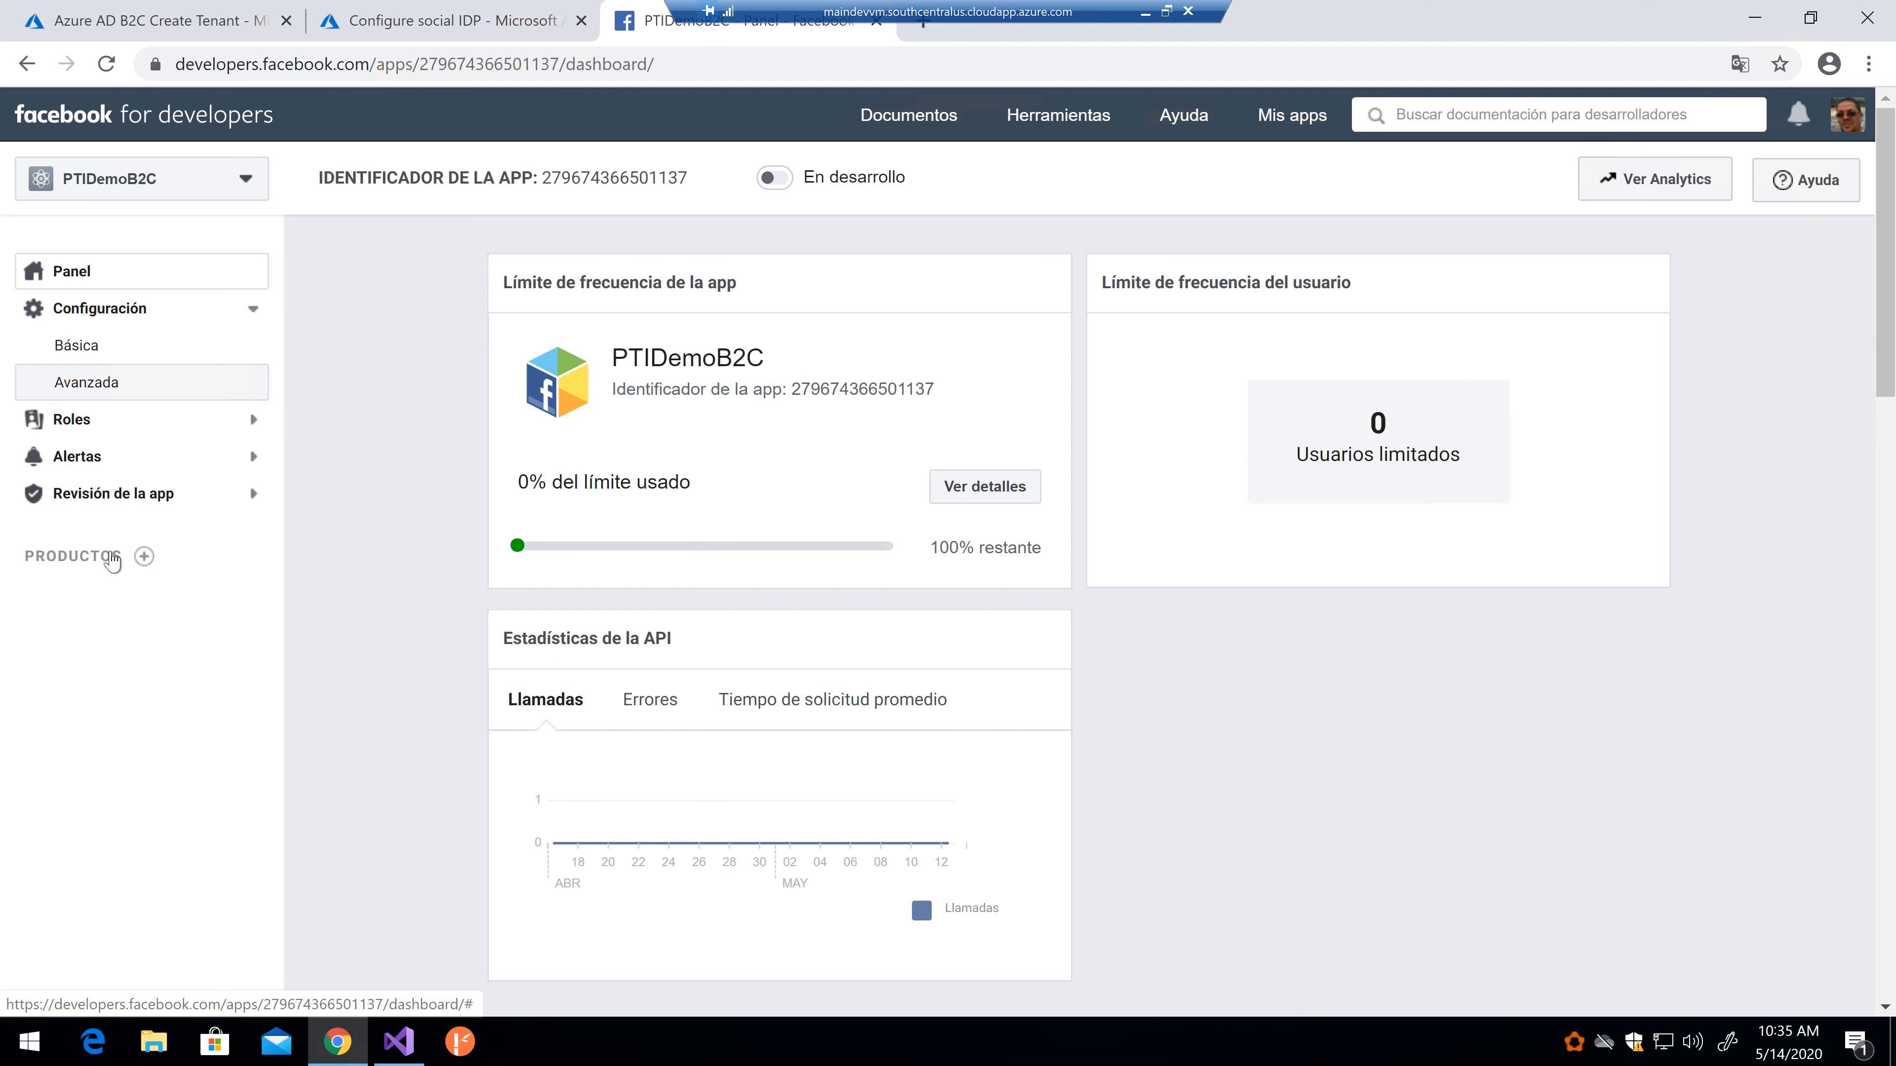
pyautogui.click(142, 557)
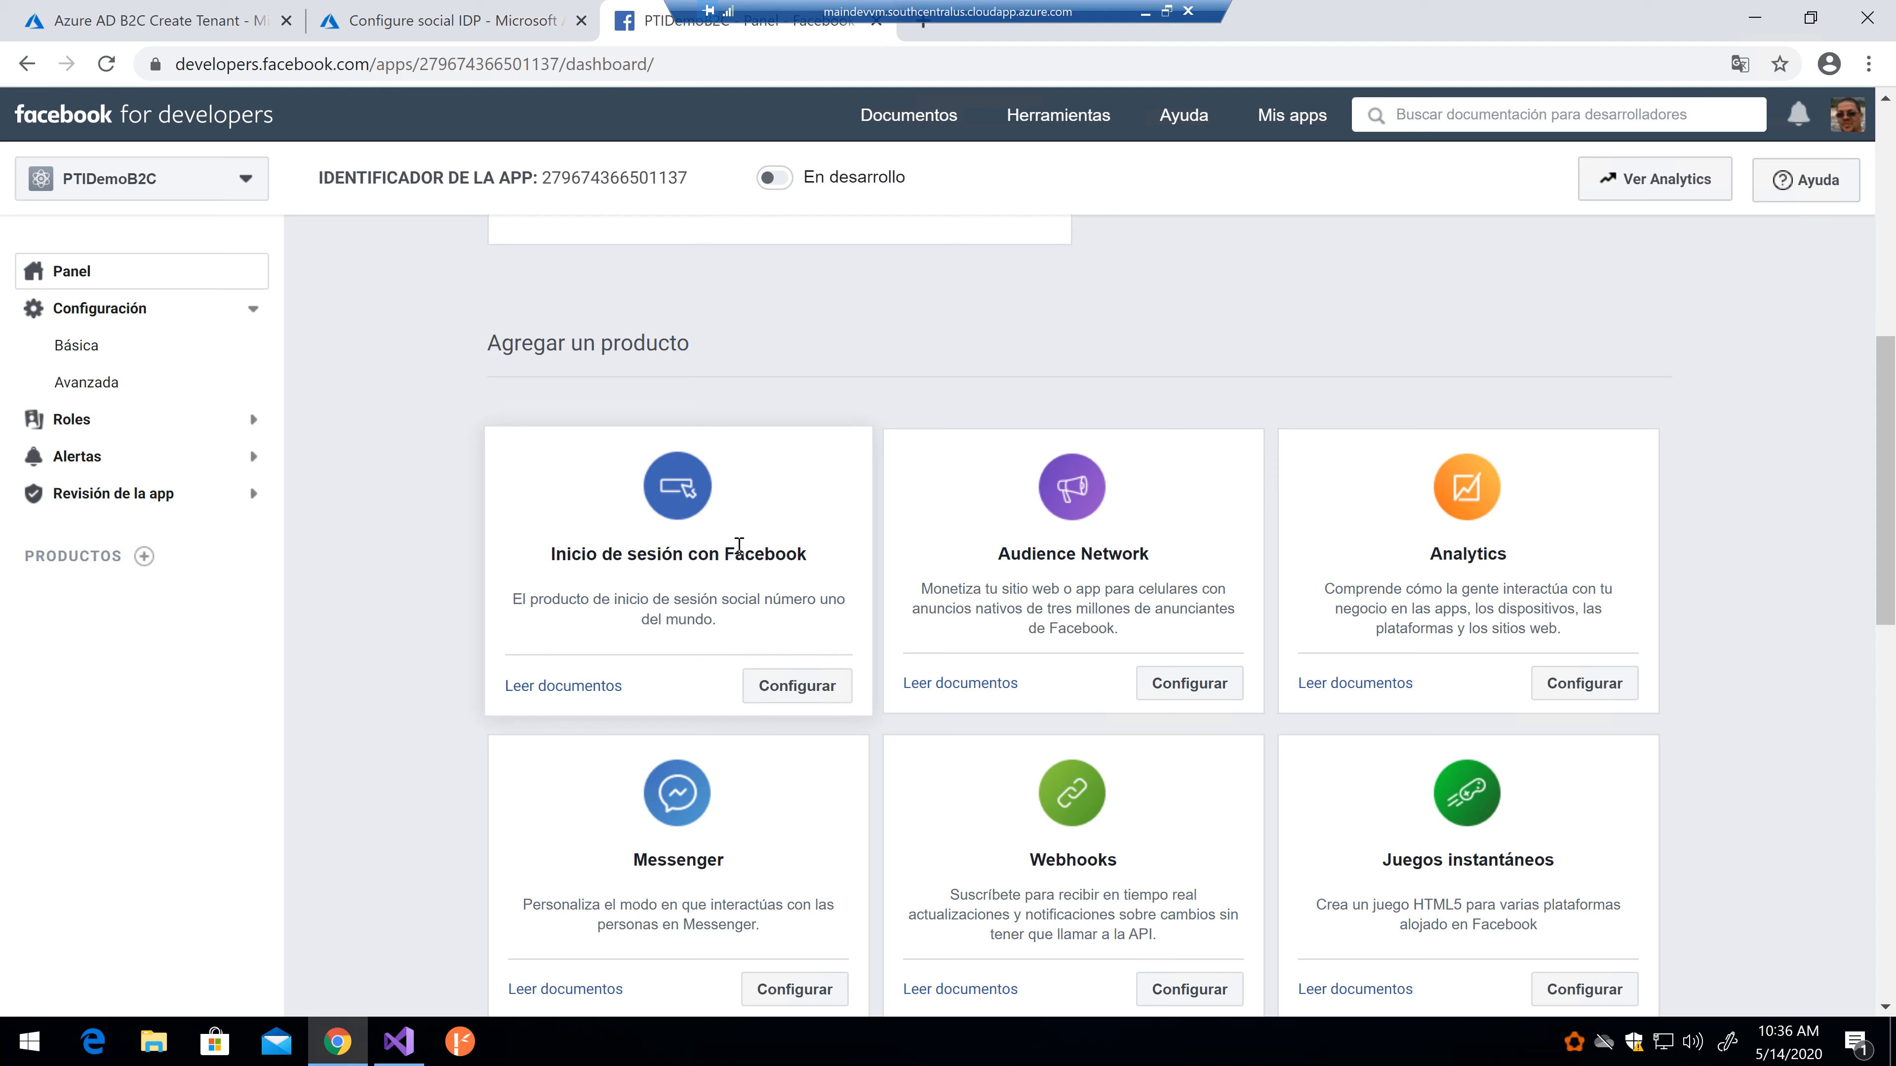
pyautogui.click(781, 696)
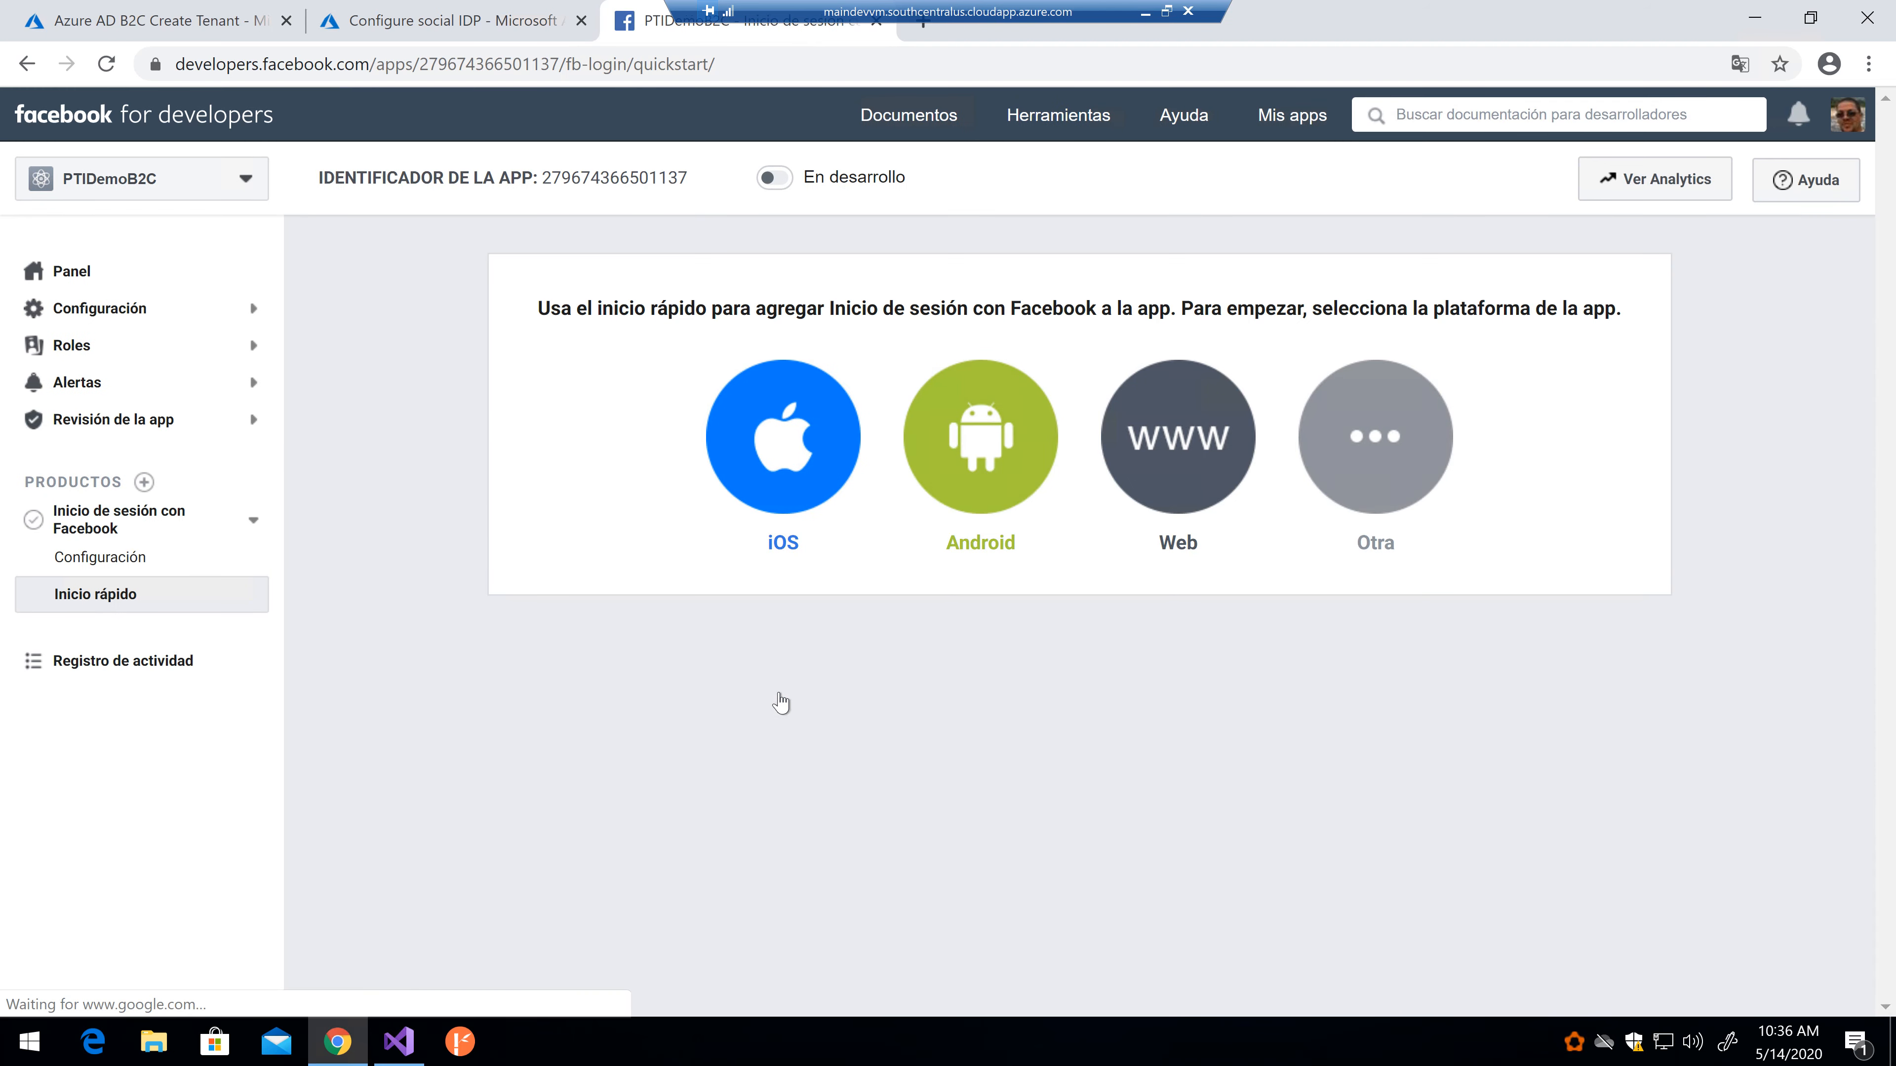
pyautogui.click(1192, 435)
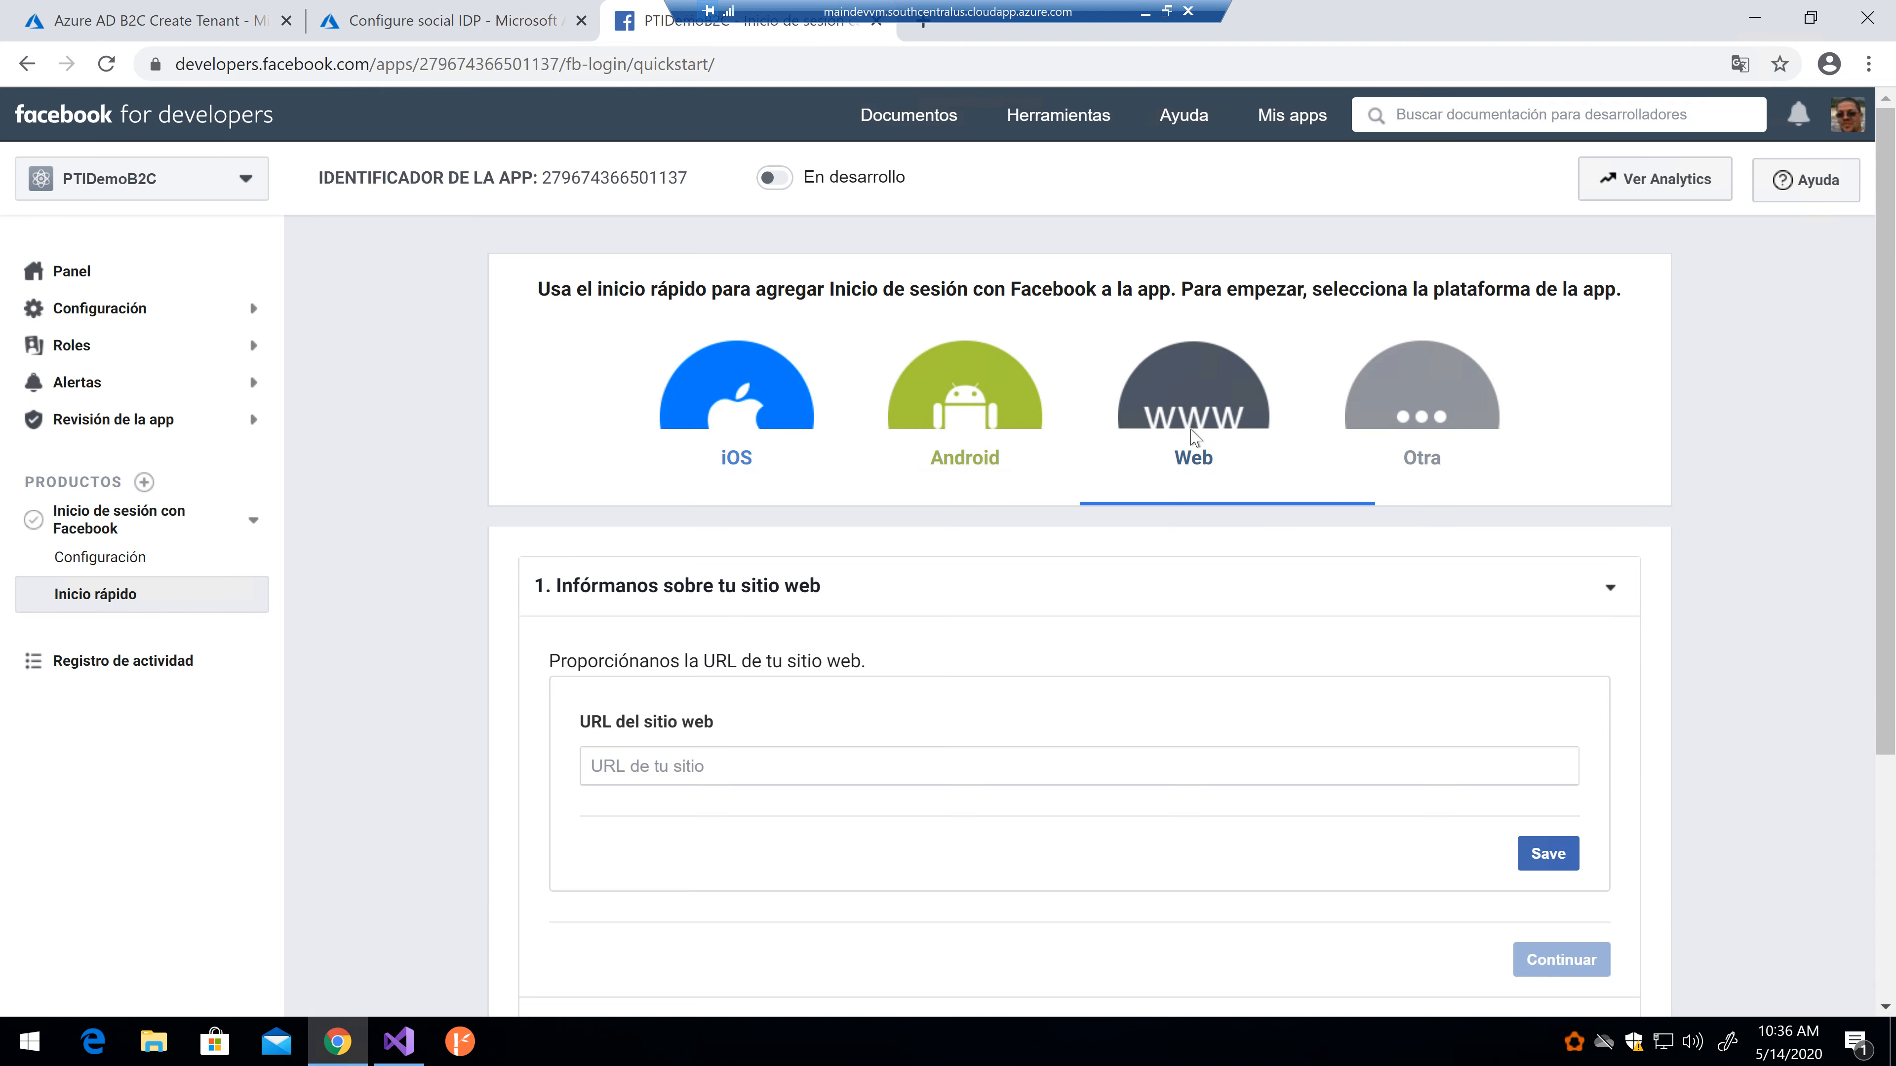
pyautogui.click(1113, 586)
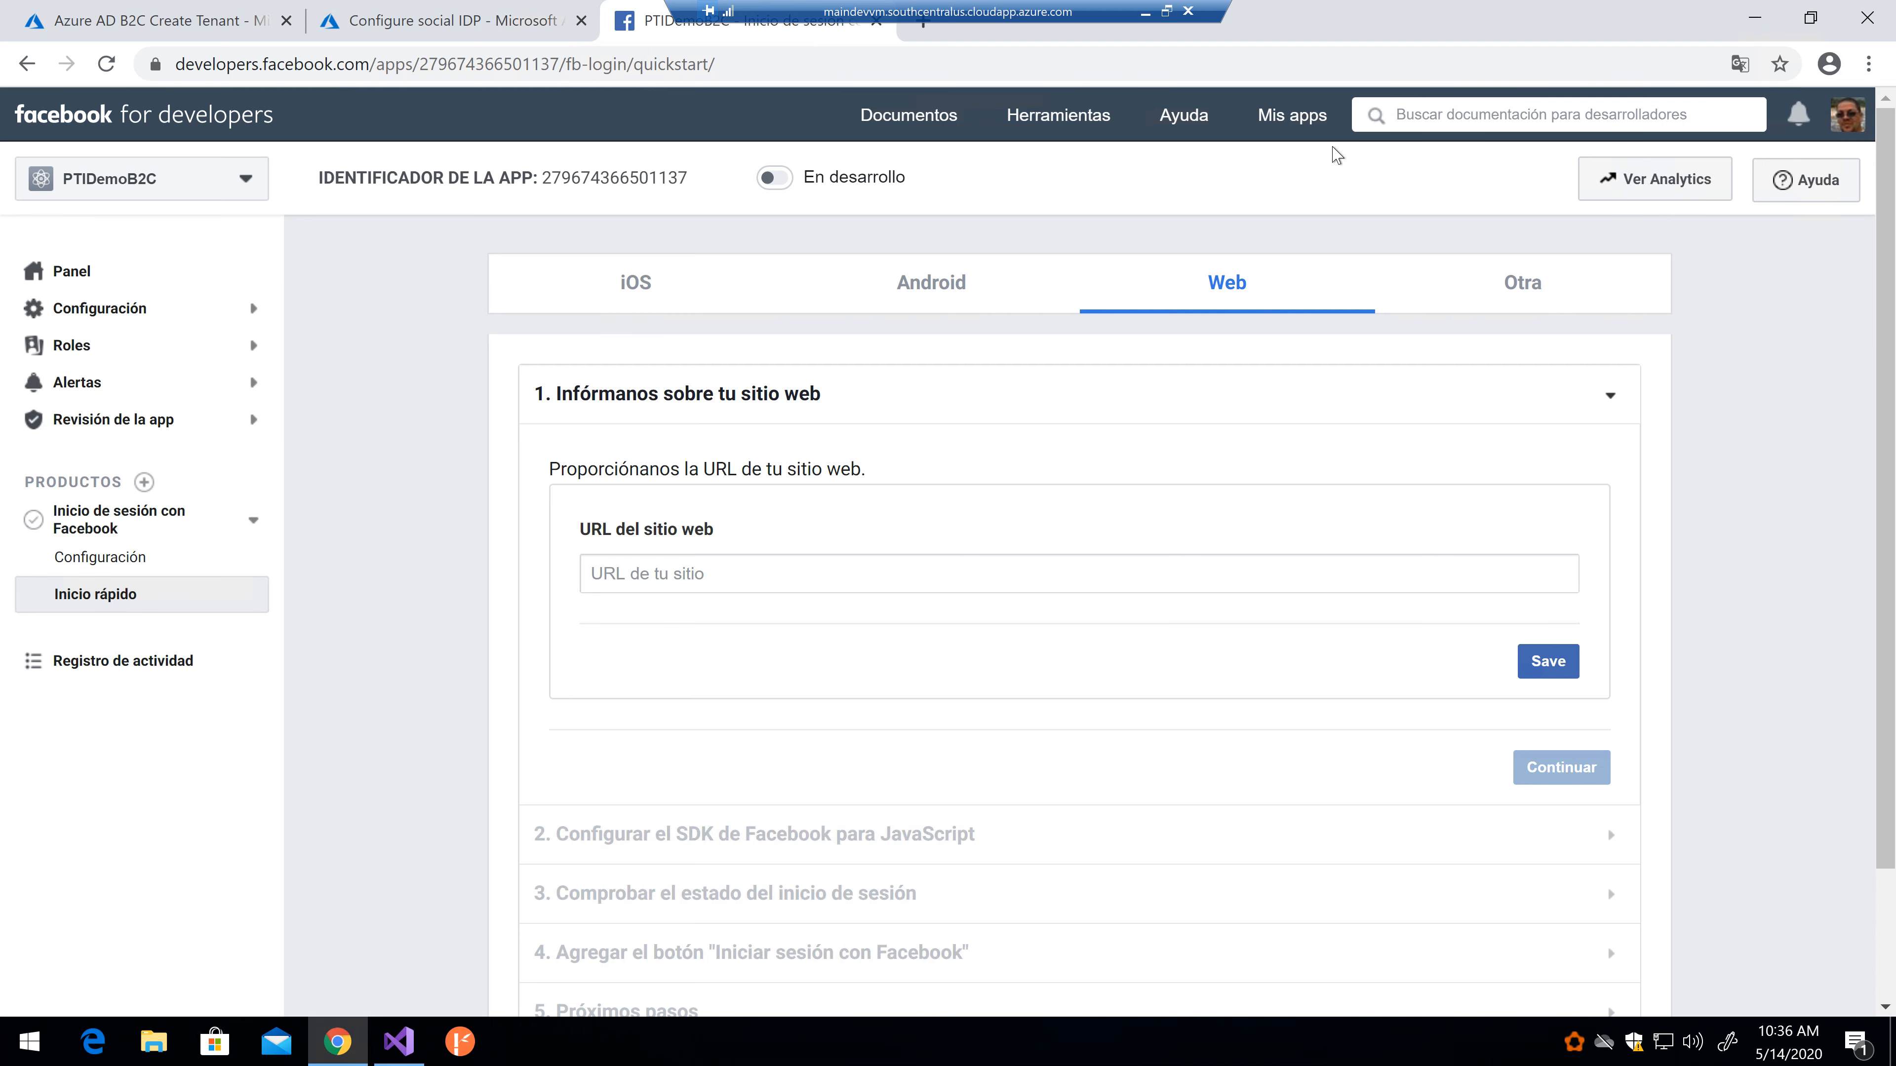
# Step: Open the existing PTI Costa Rica Prod app and examine its Facebook Login settings, including the valid OAuth redirect URI
pyautogui.click(1308, 124)
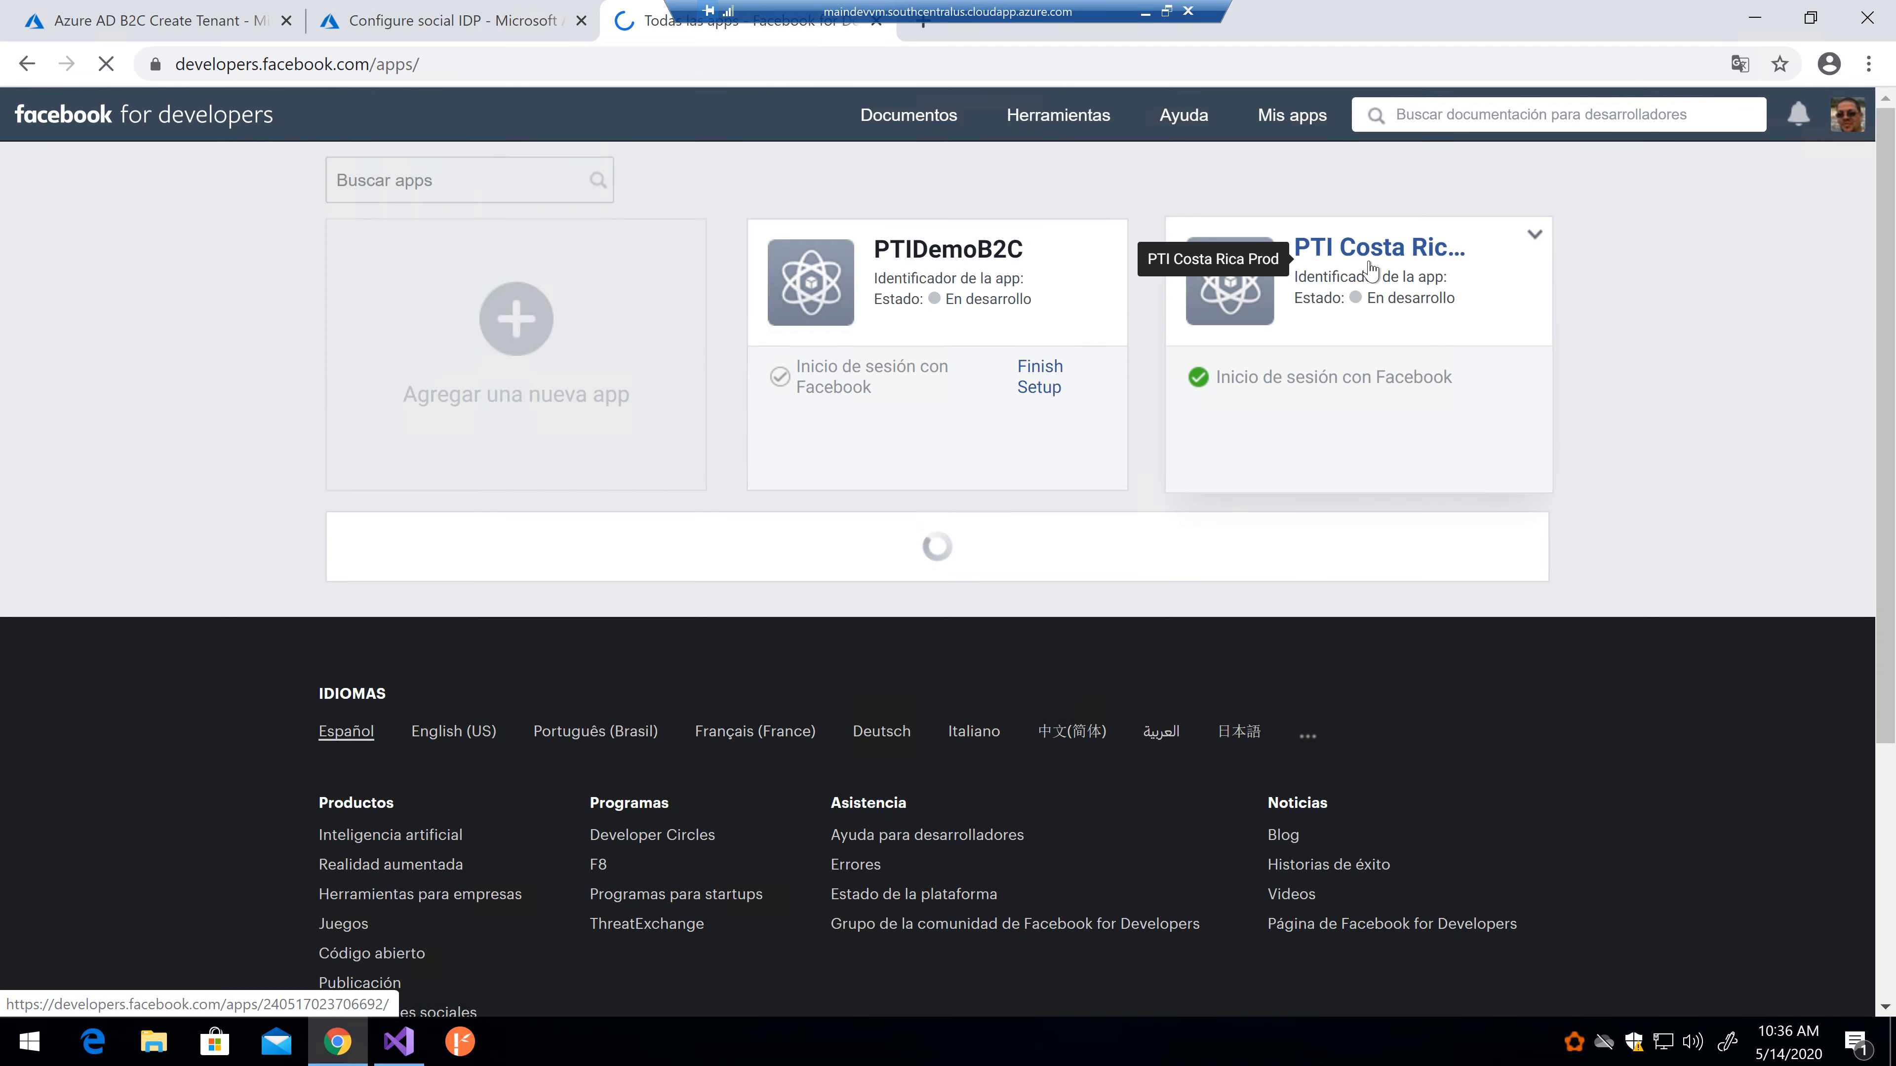
pyautogui.click(1396, 254)
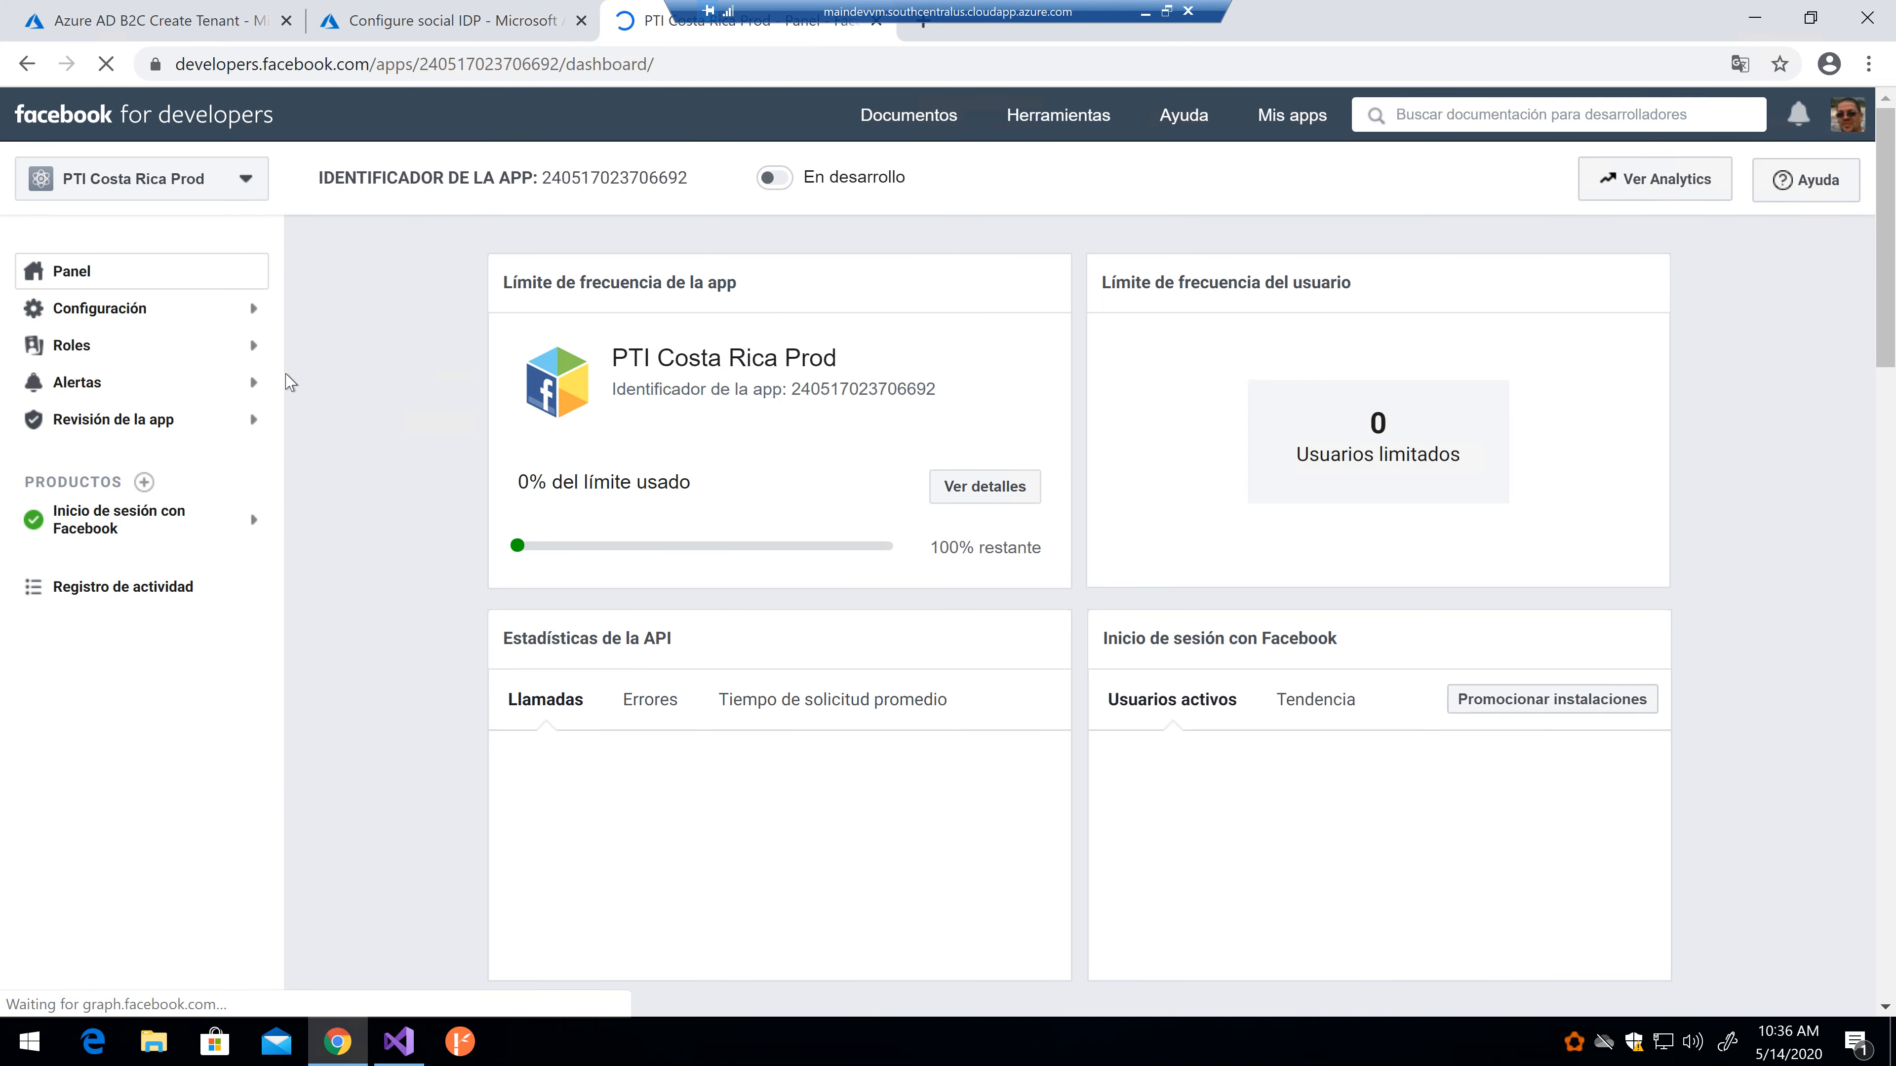
pyautogui.click(102, 502)
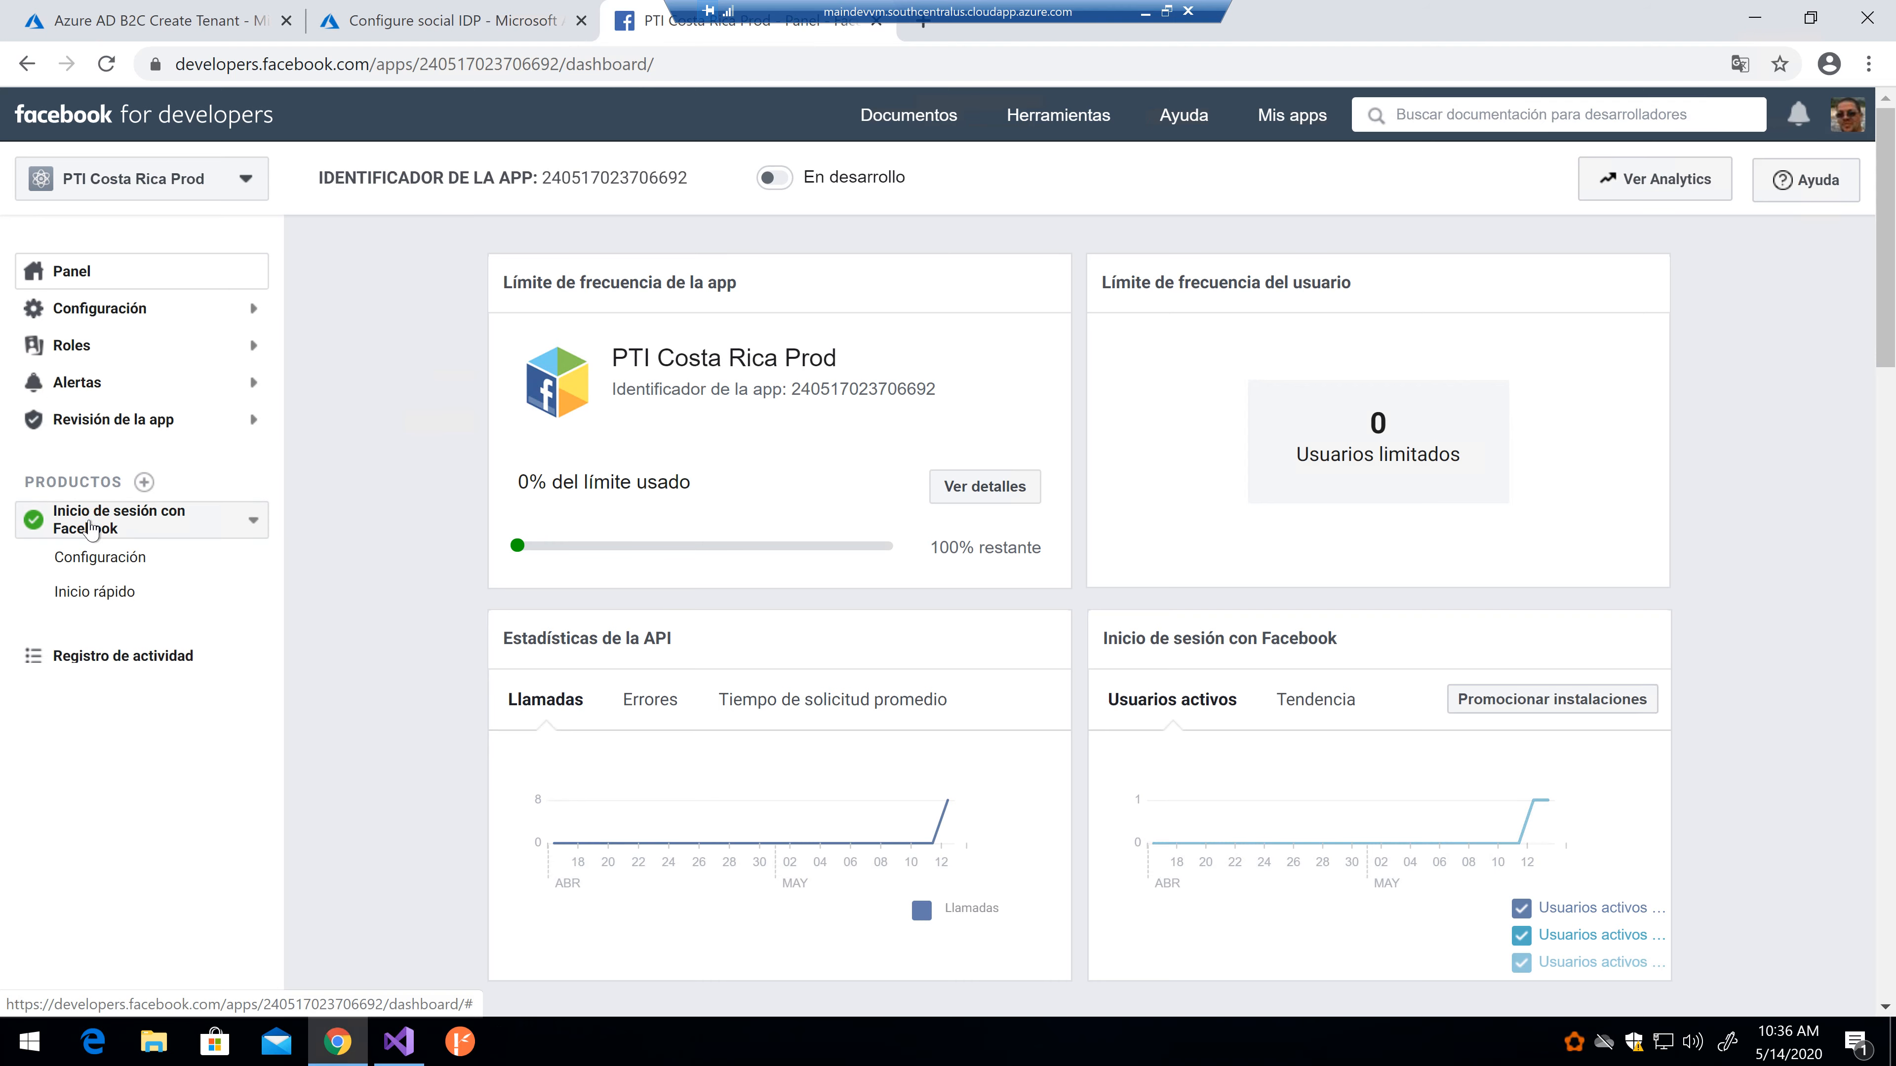
pyautogui.click(90, 574)
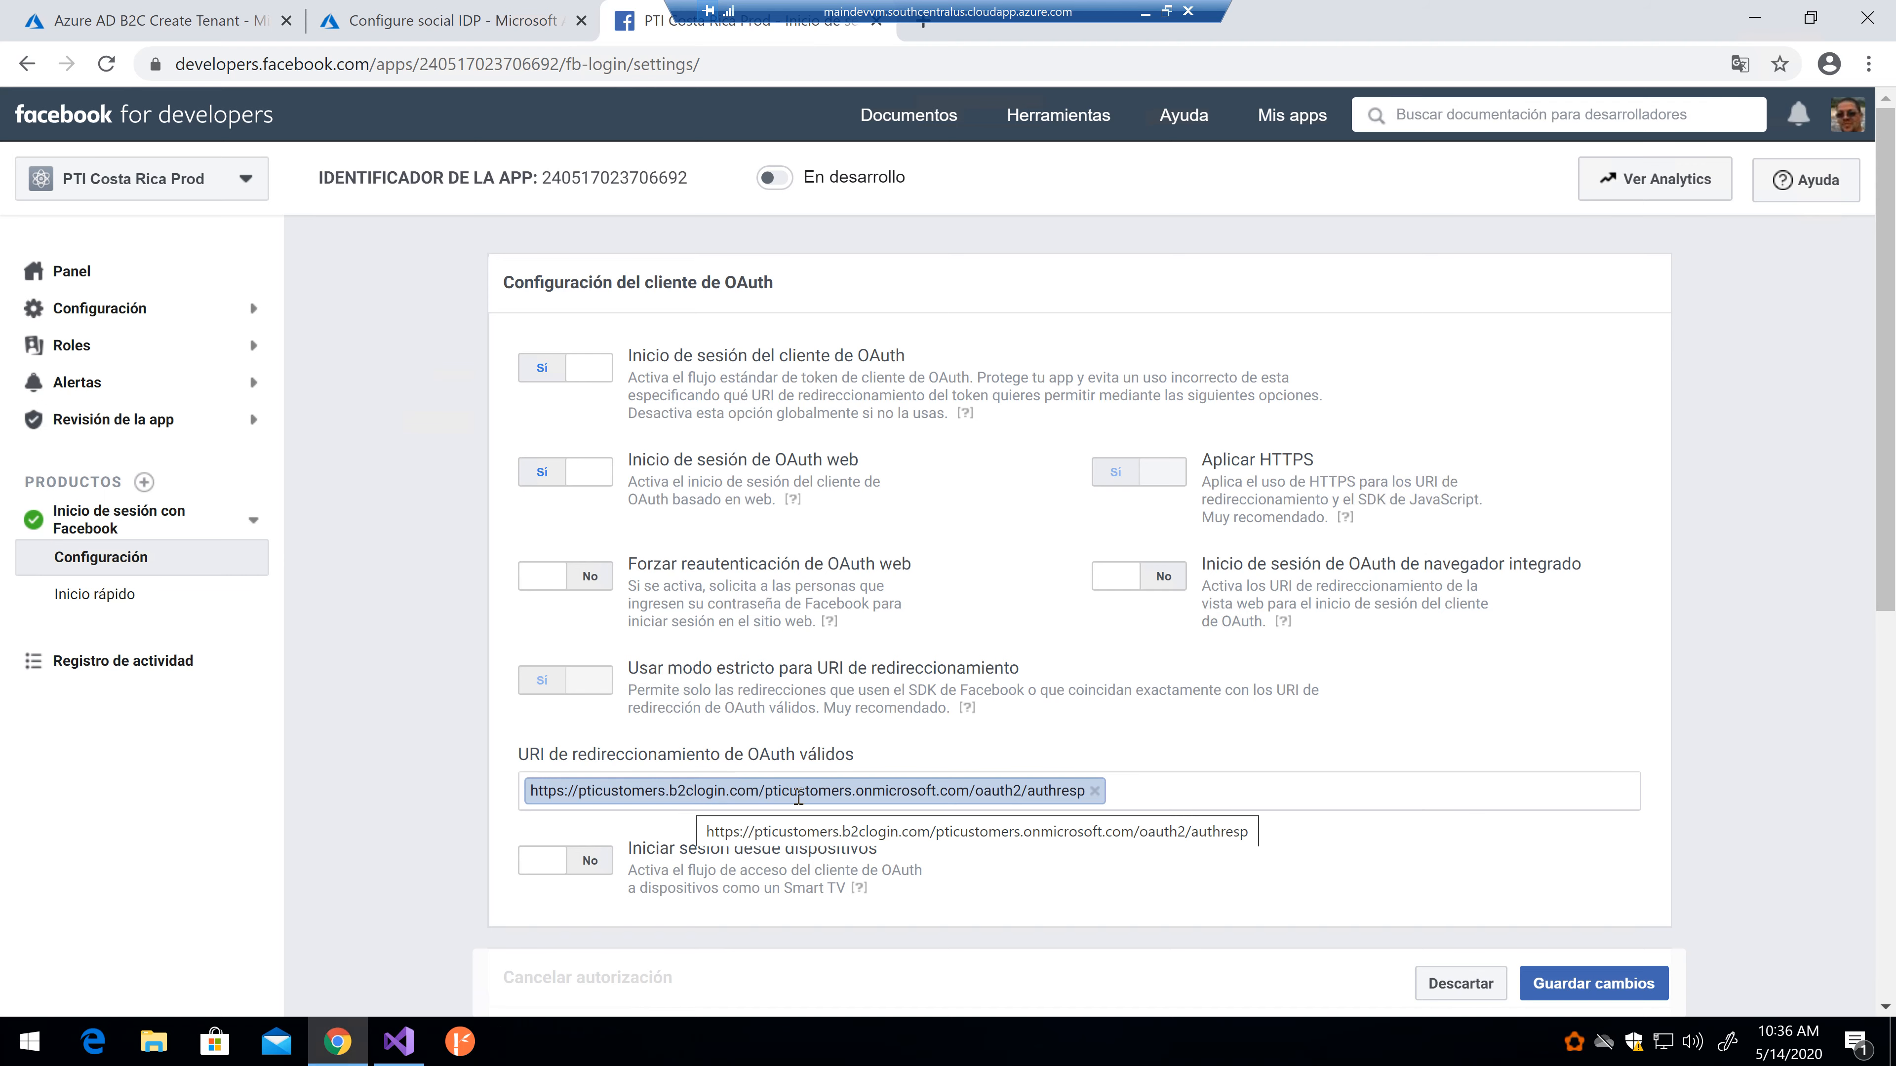
pyautogui.scroll(-8, 814, 792)
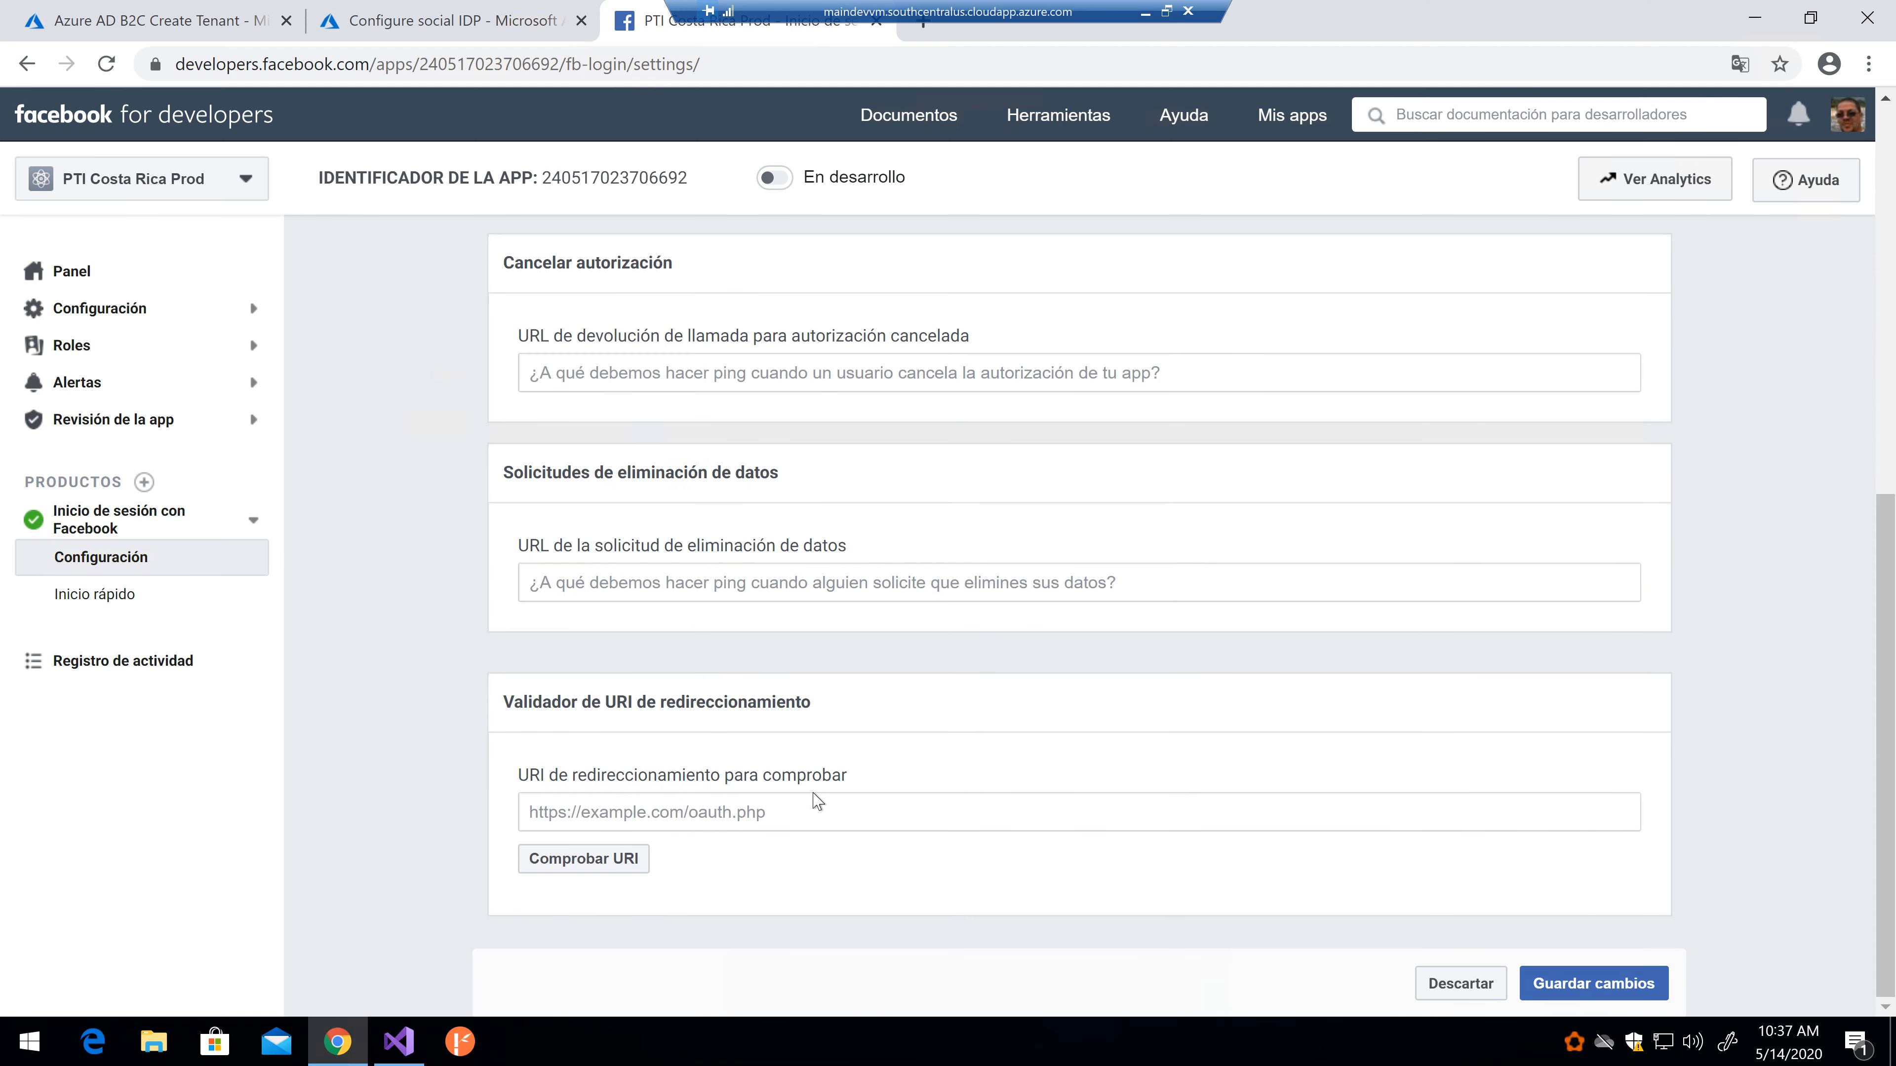
pyautogui.scroll(8, 817, 801)
# Step: Switch back to the PTIDemoB2C app and open its Facebook Login settings
pyautogui.click(1300, 123)
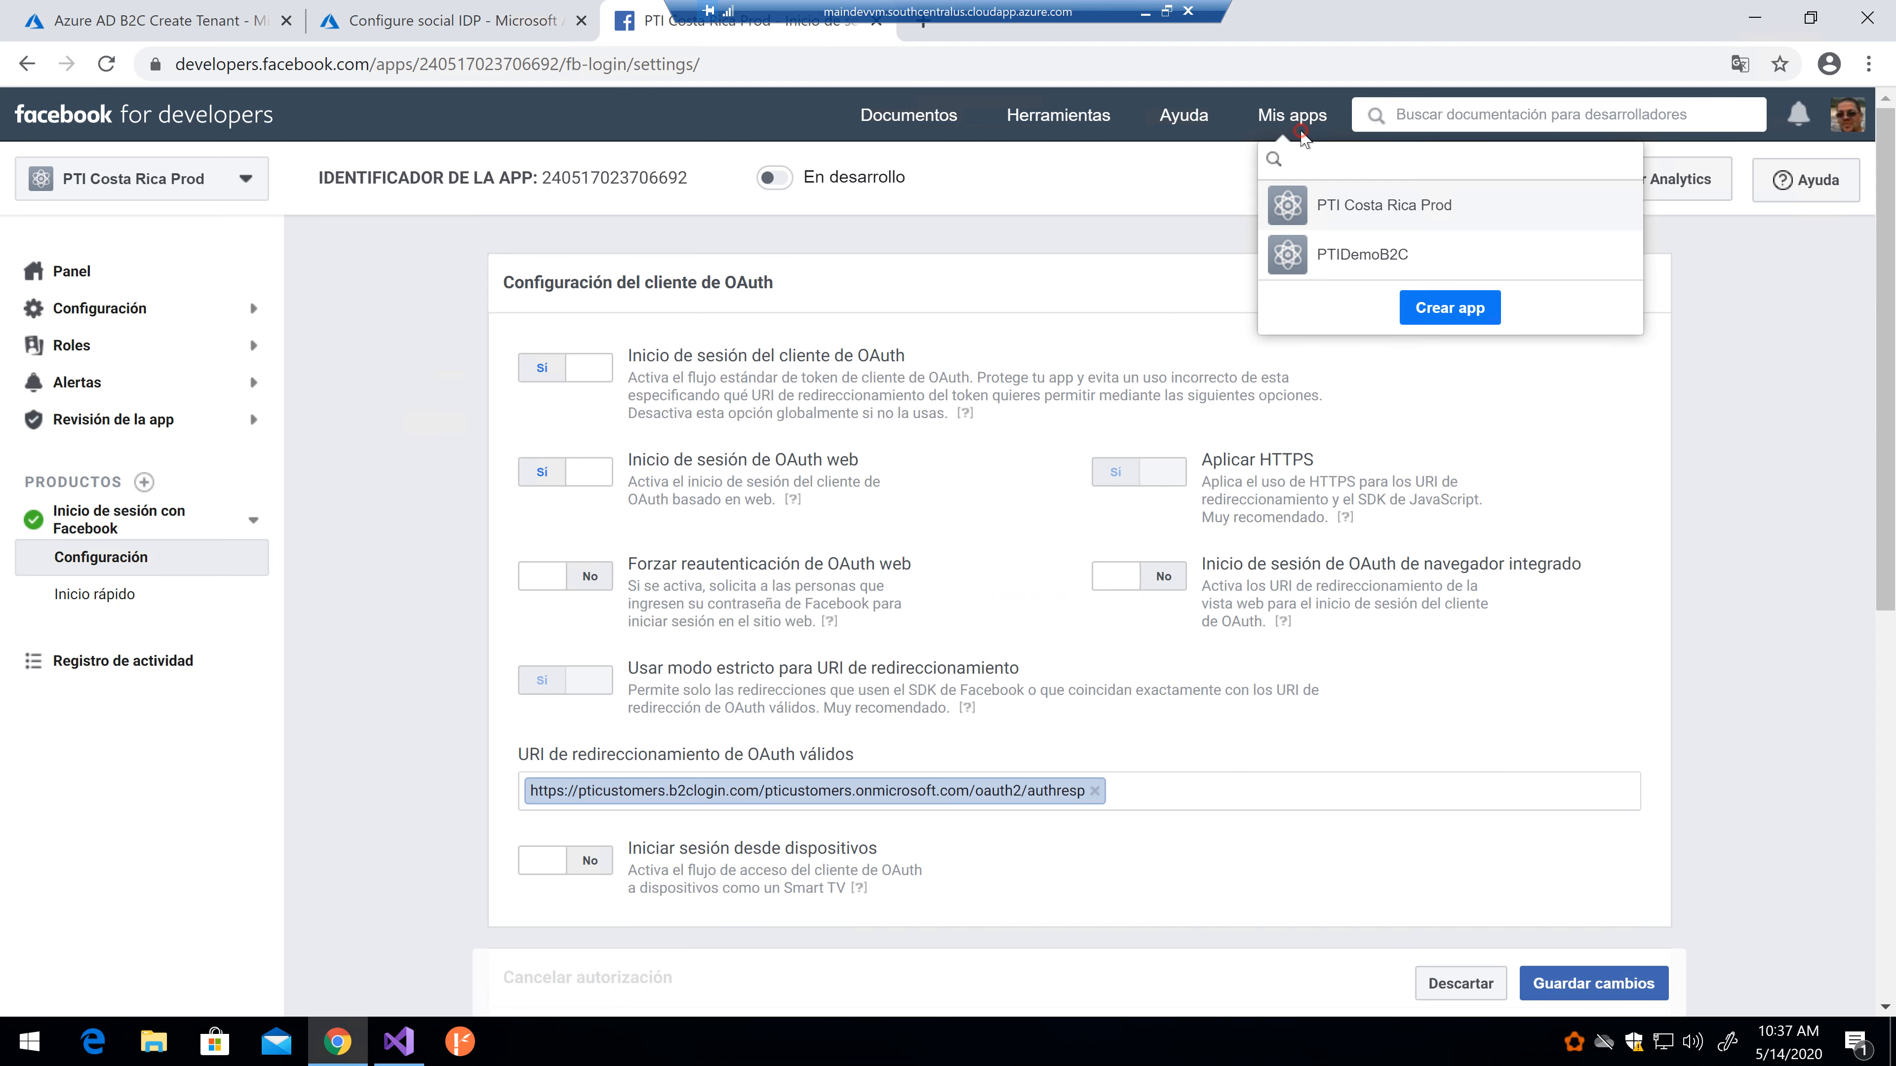
pyautogui.click(1342, 257)
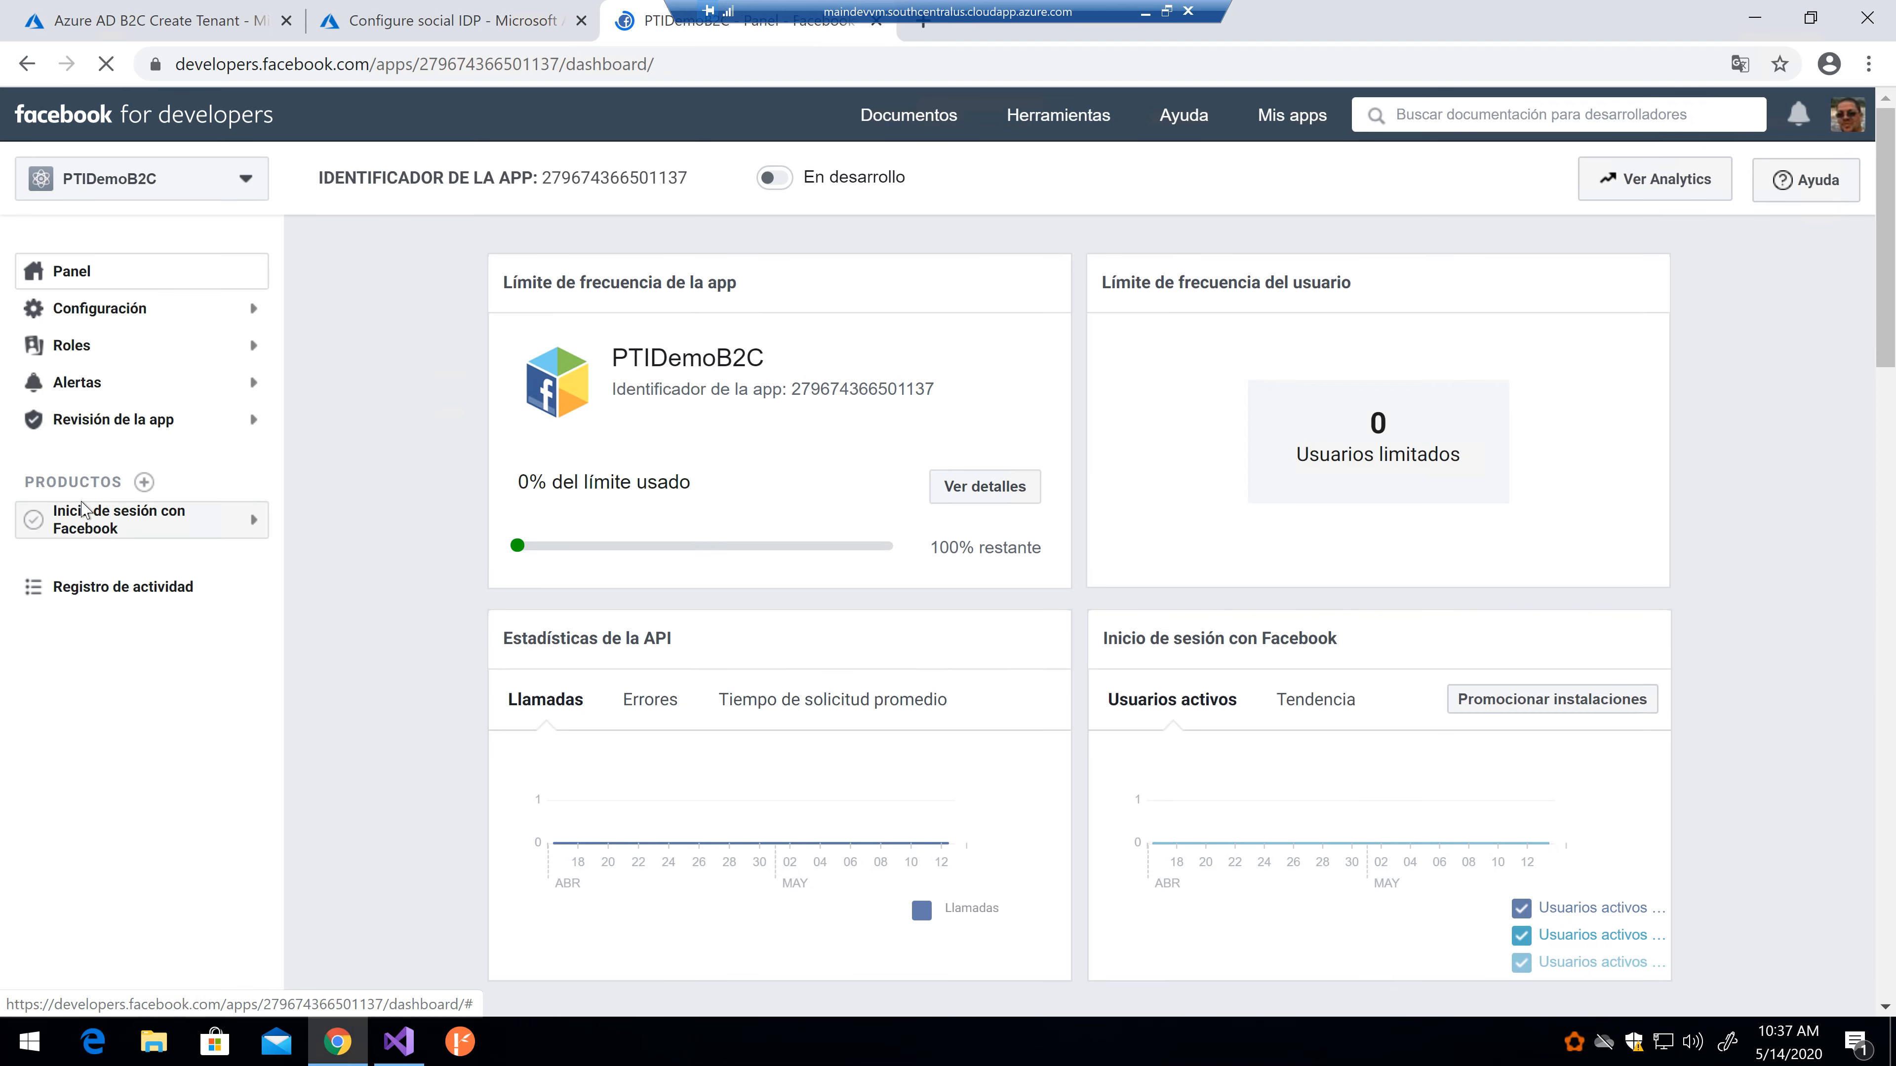
pyautogui.click(78, 526)
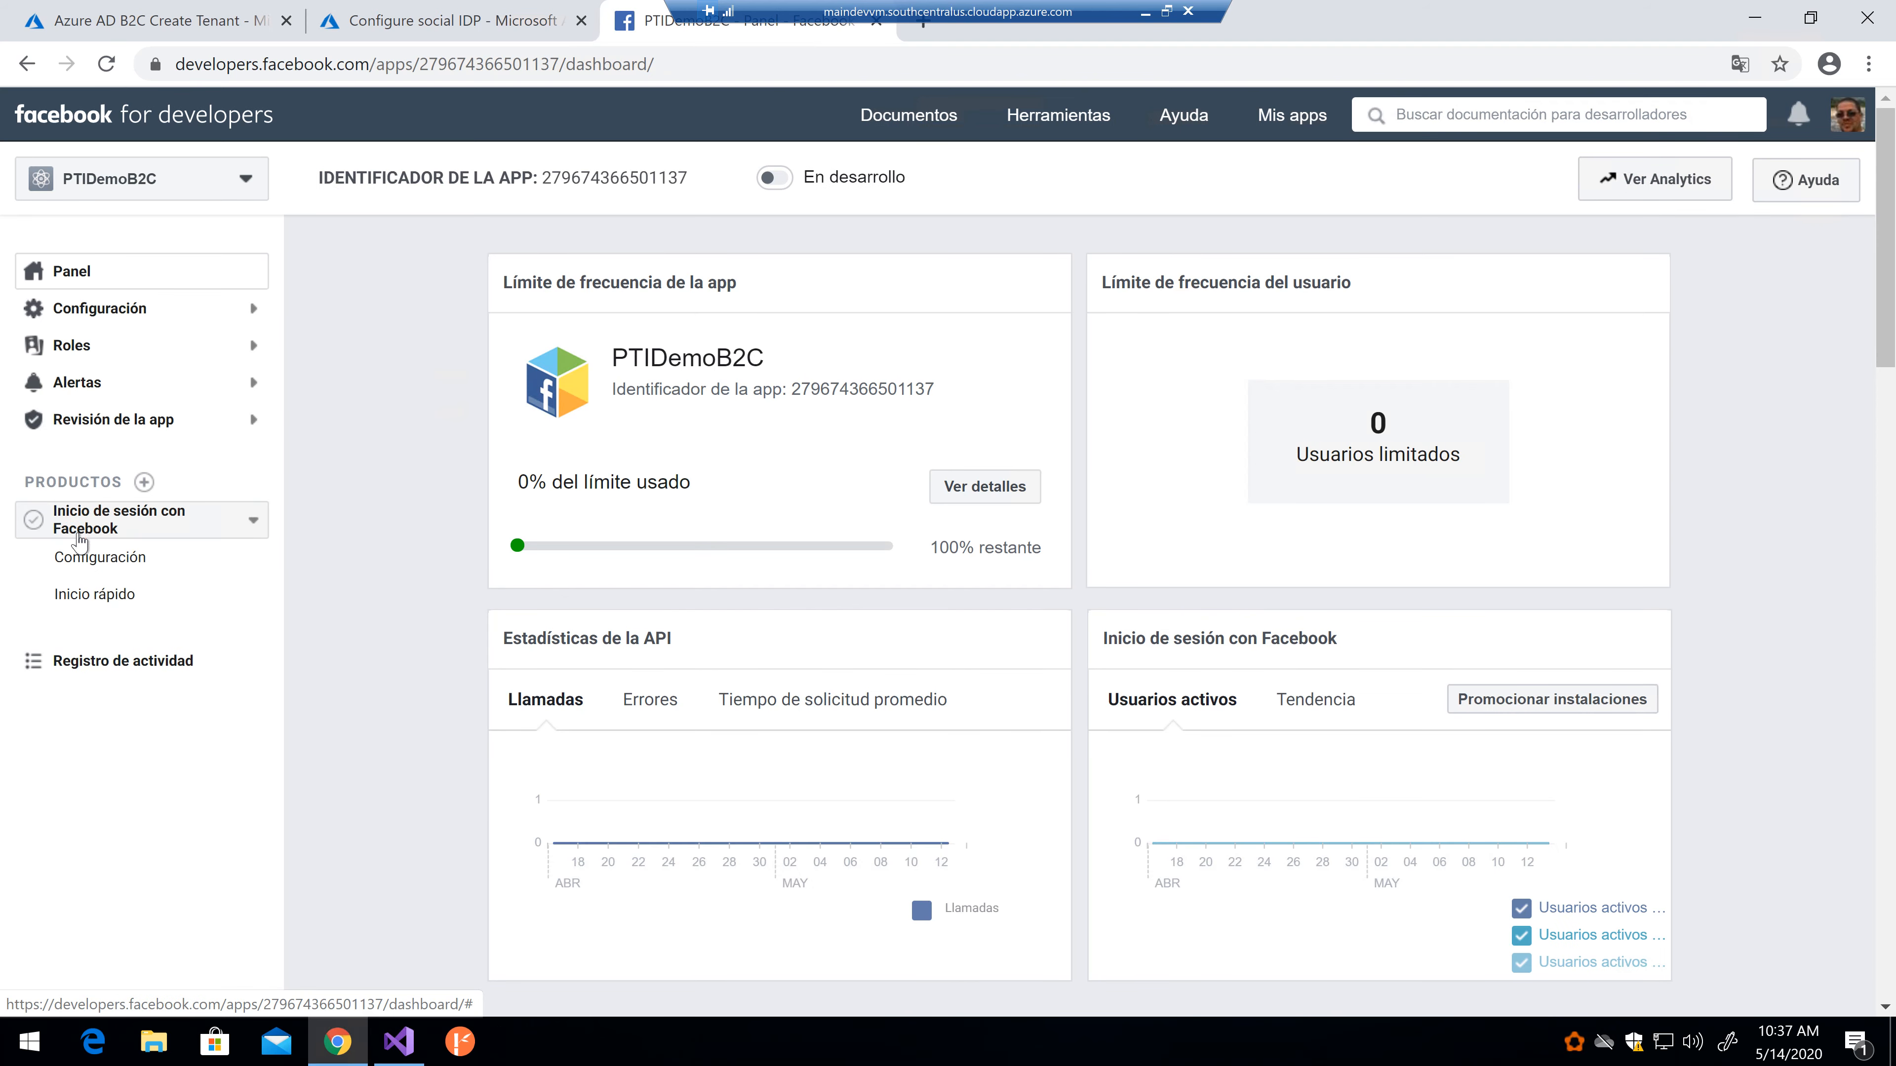
pyautogui.click(149, 558)
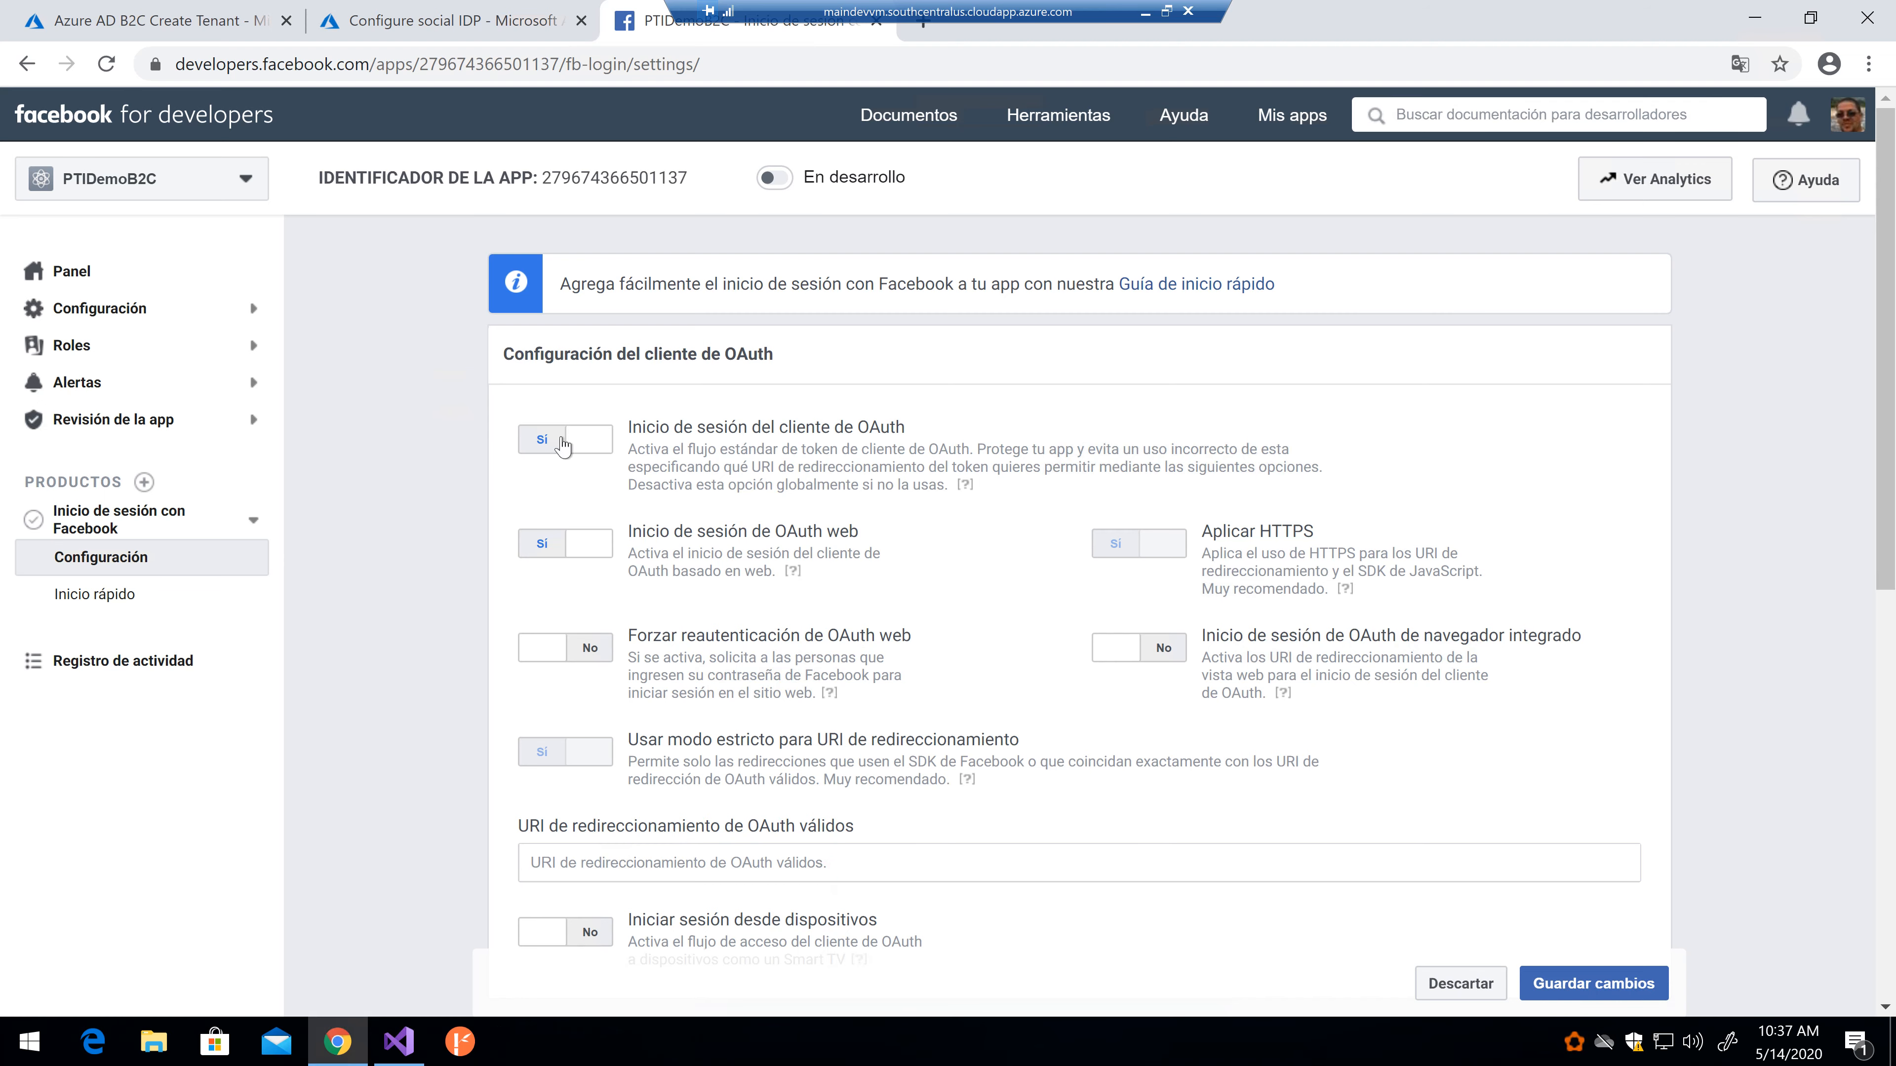
# Step: Switch to the Azure portal and copy the Callback URL from the Facebook identity provider configuration
pyautogui.click(451, 22)
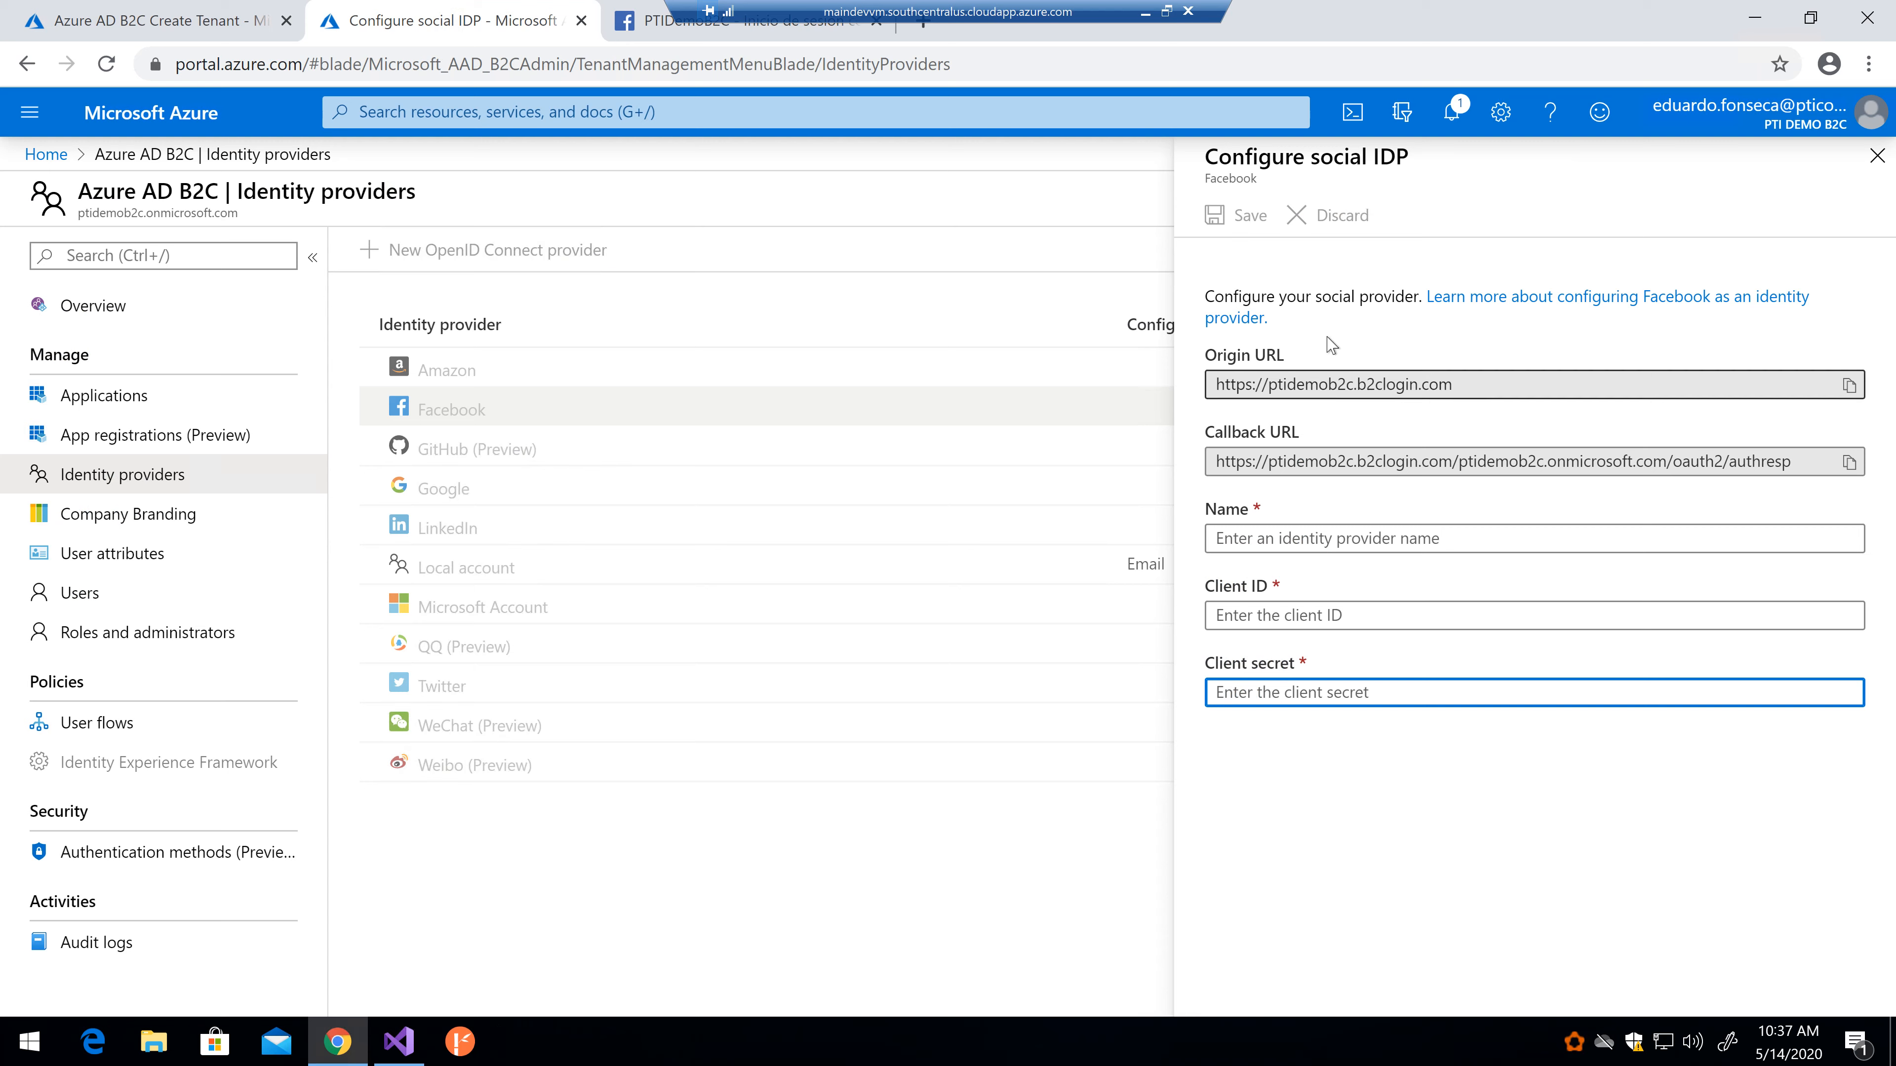
pyautogui.doubleClick(1282, 463)
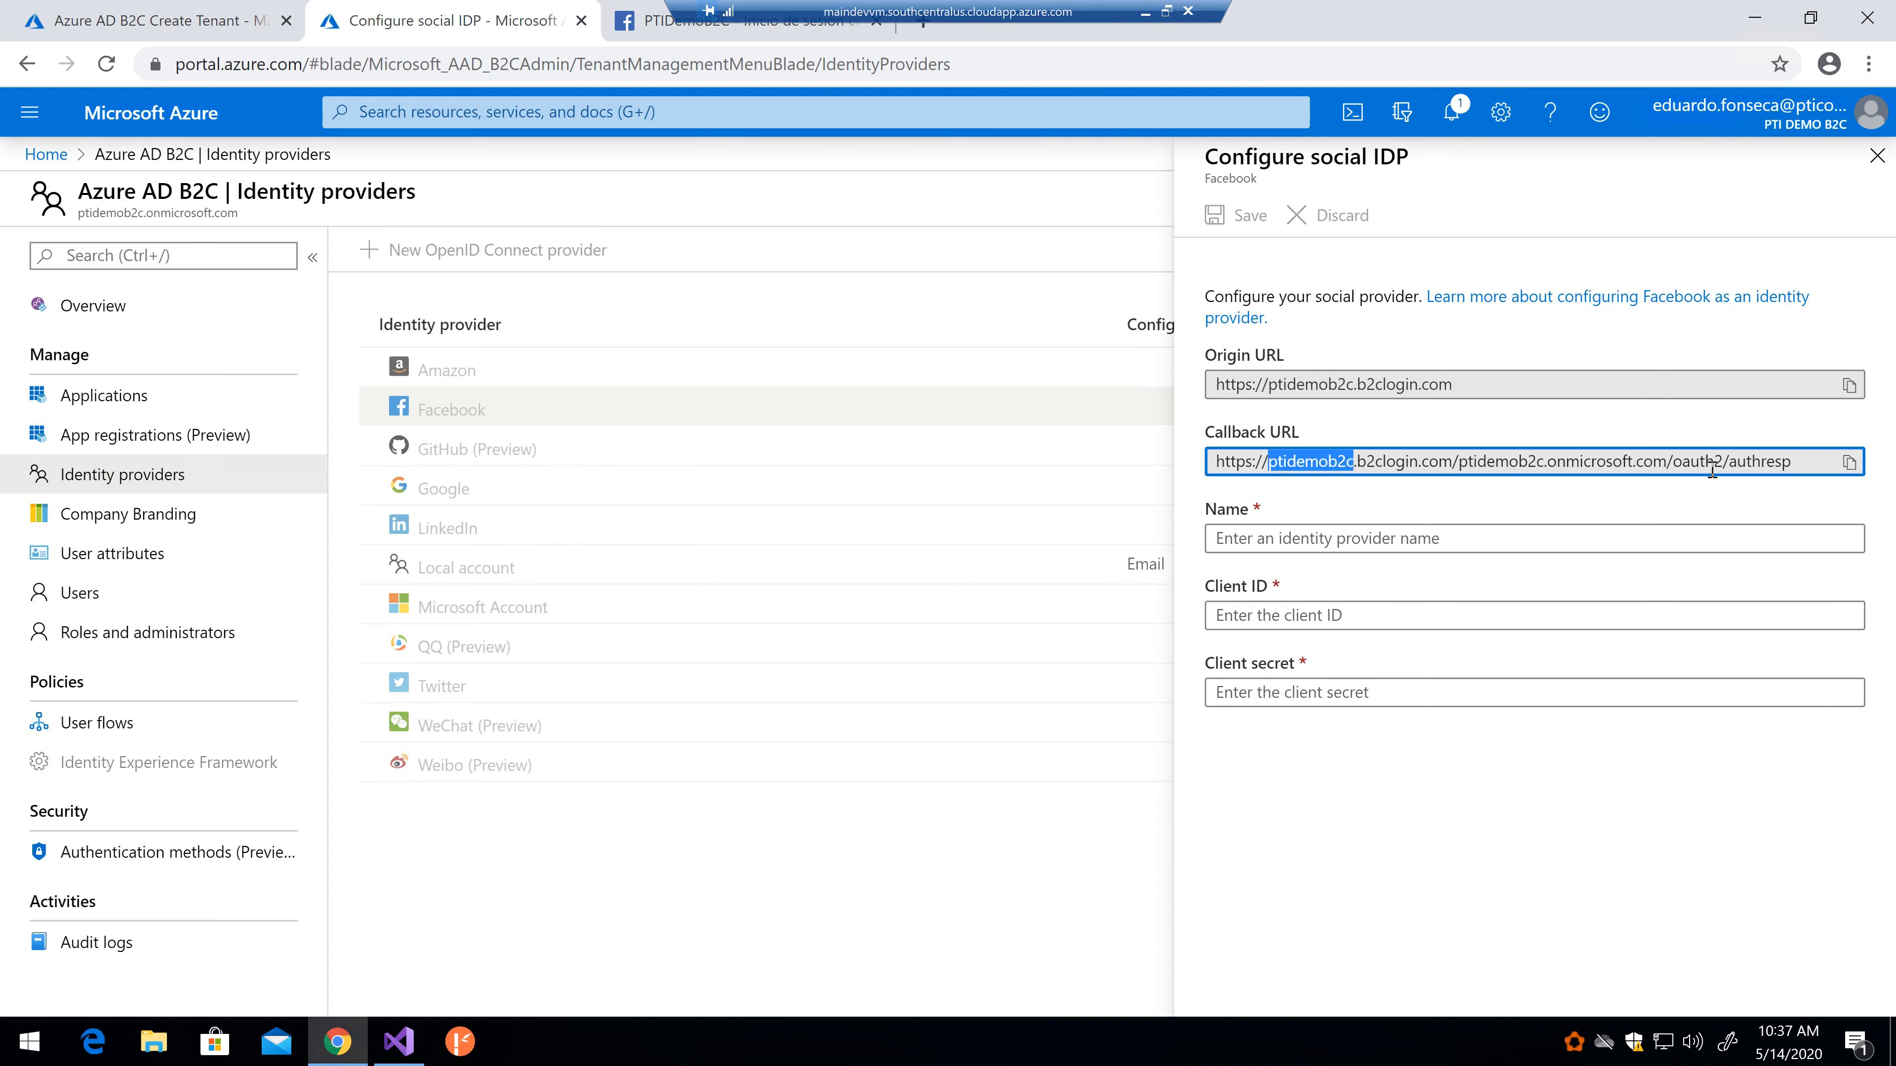
pyautogui.click(1849, 462)
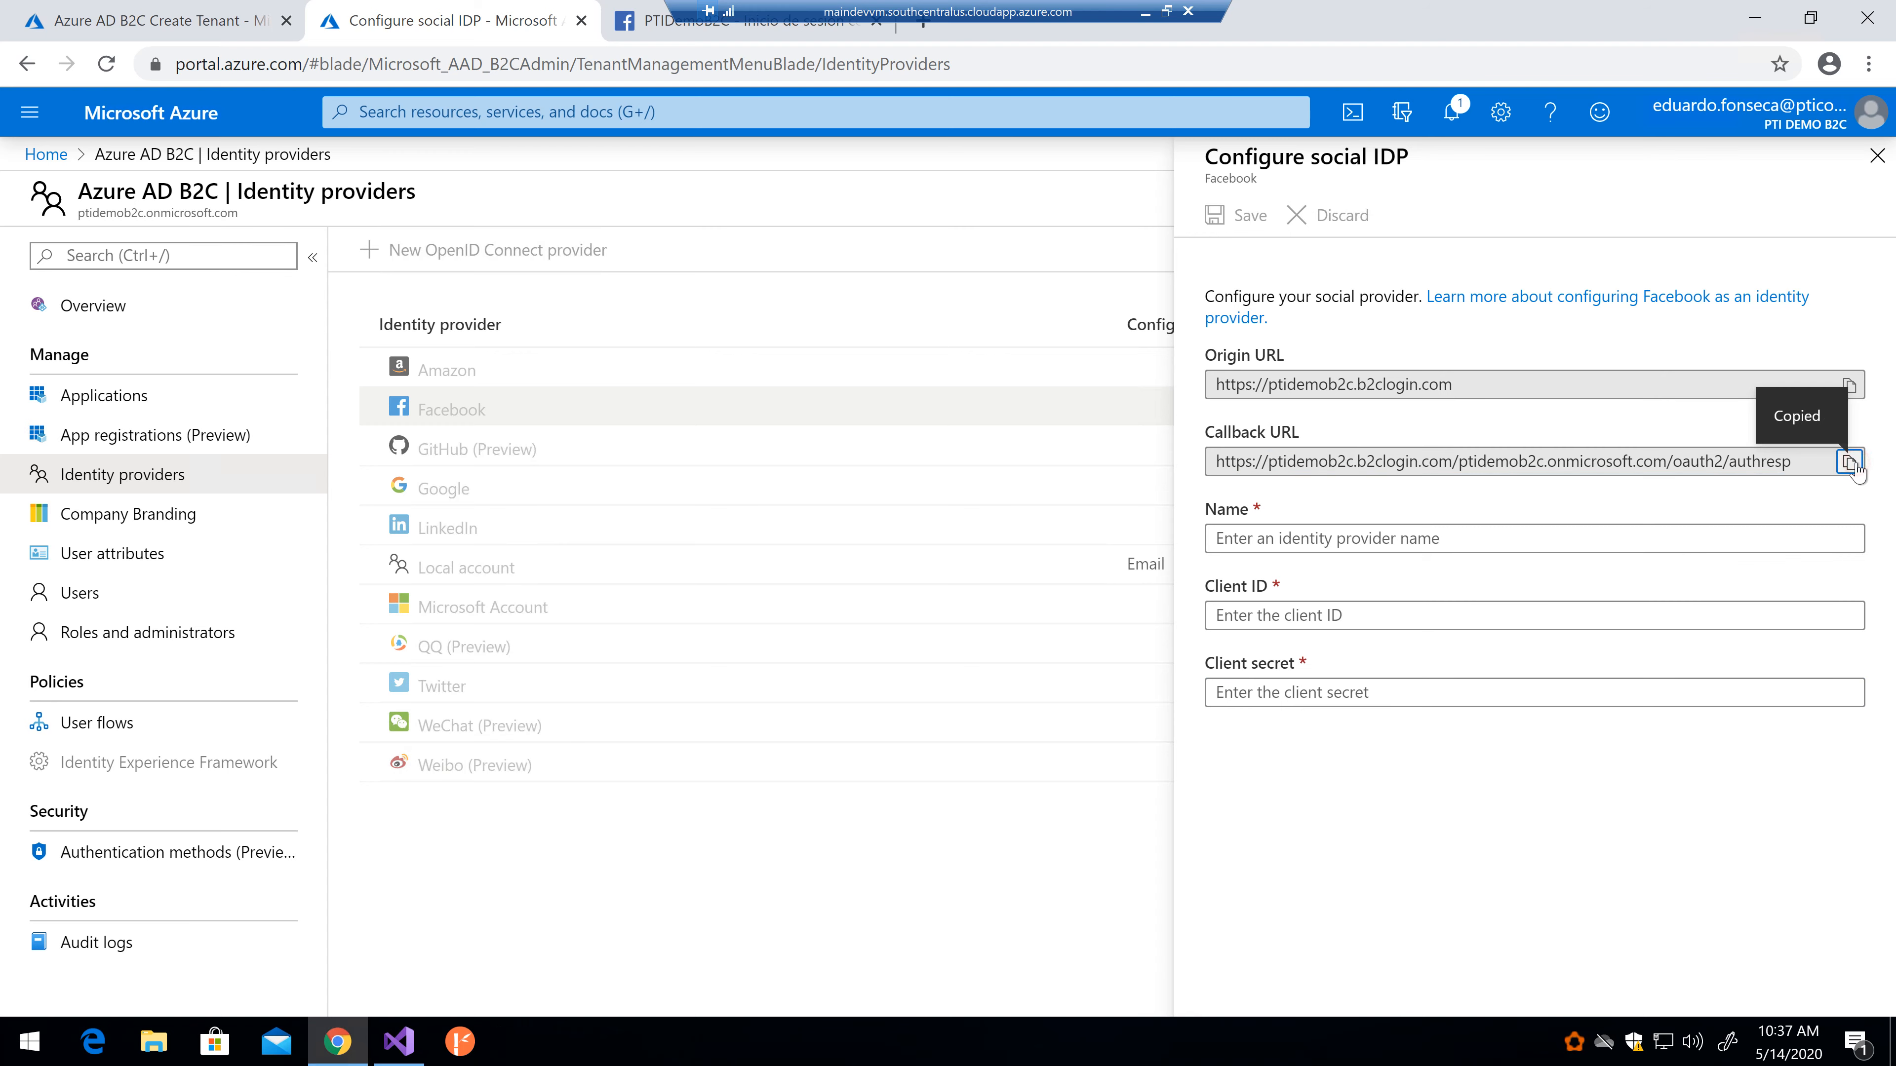
pyautogui.click(619, 34)
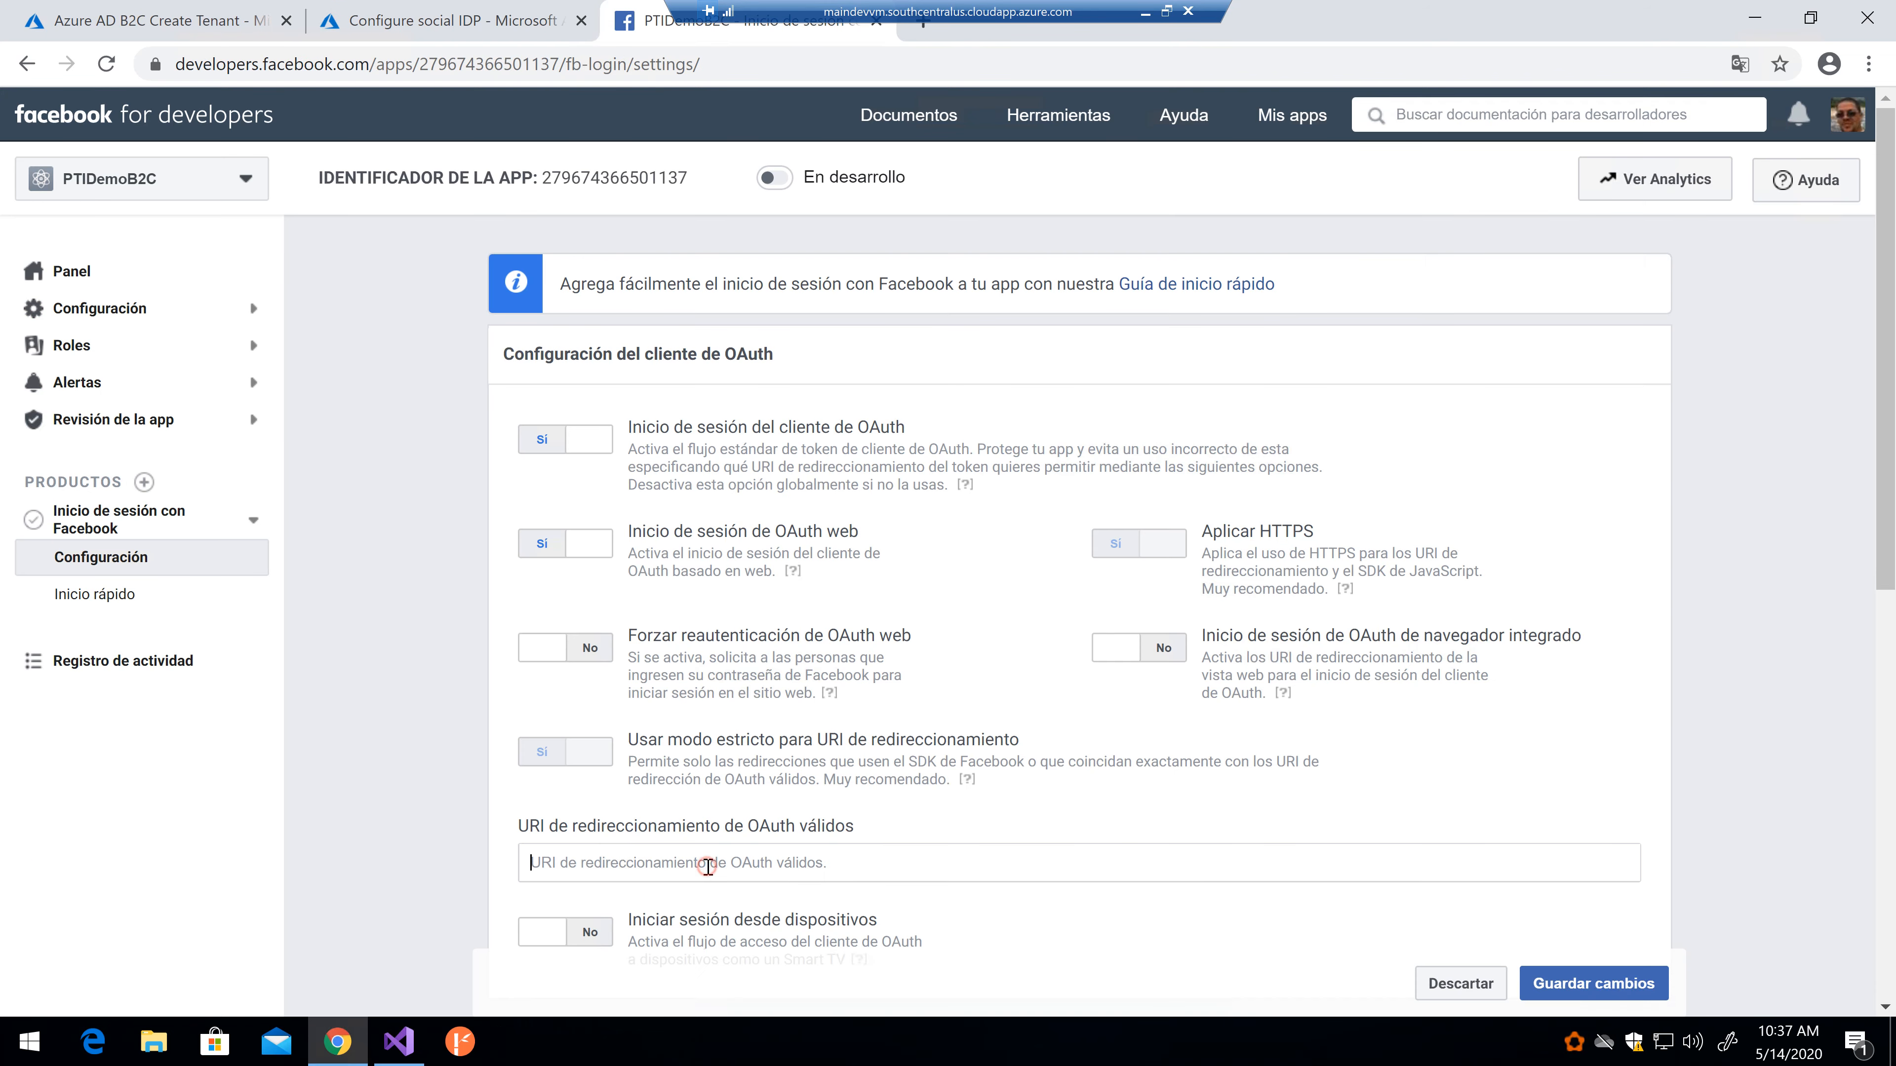
pyautogui.hotkey('ctrl', 'v')
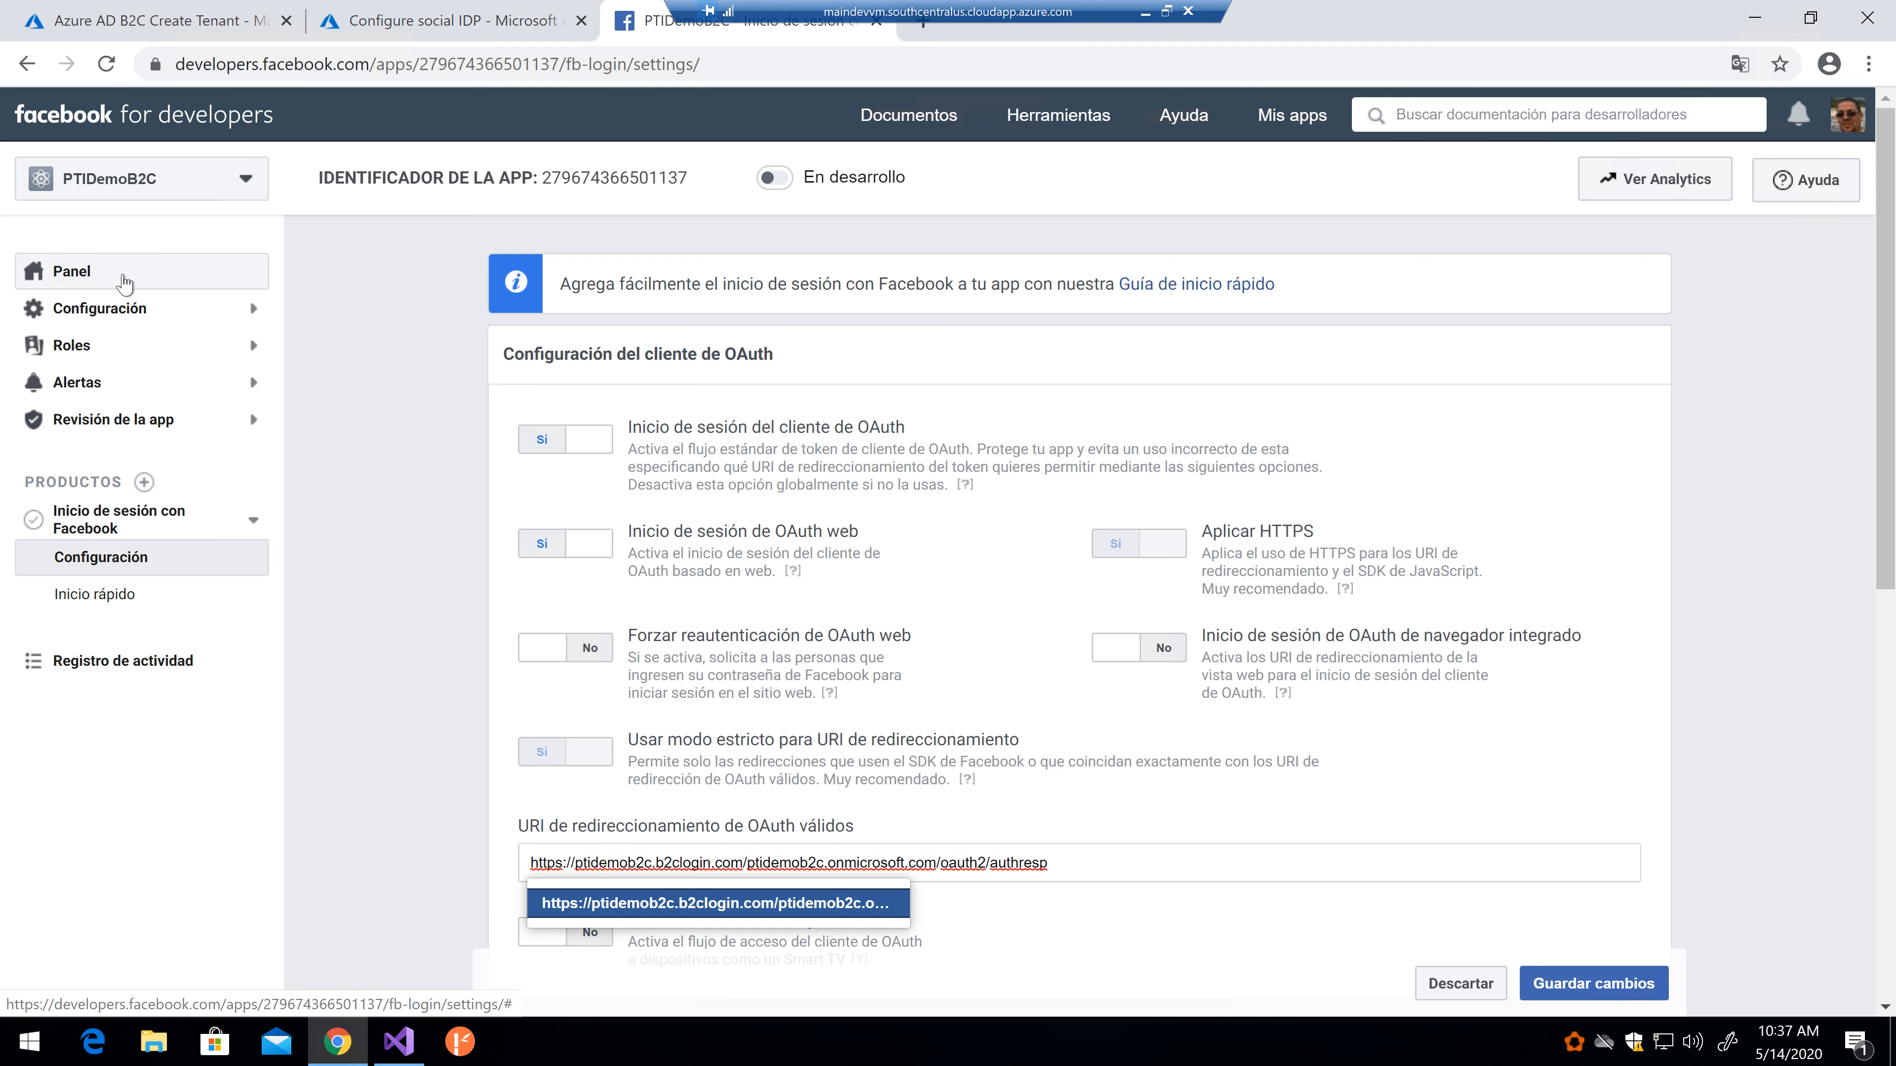
pyautogui.click(1213, 930)
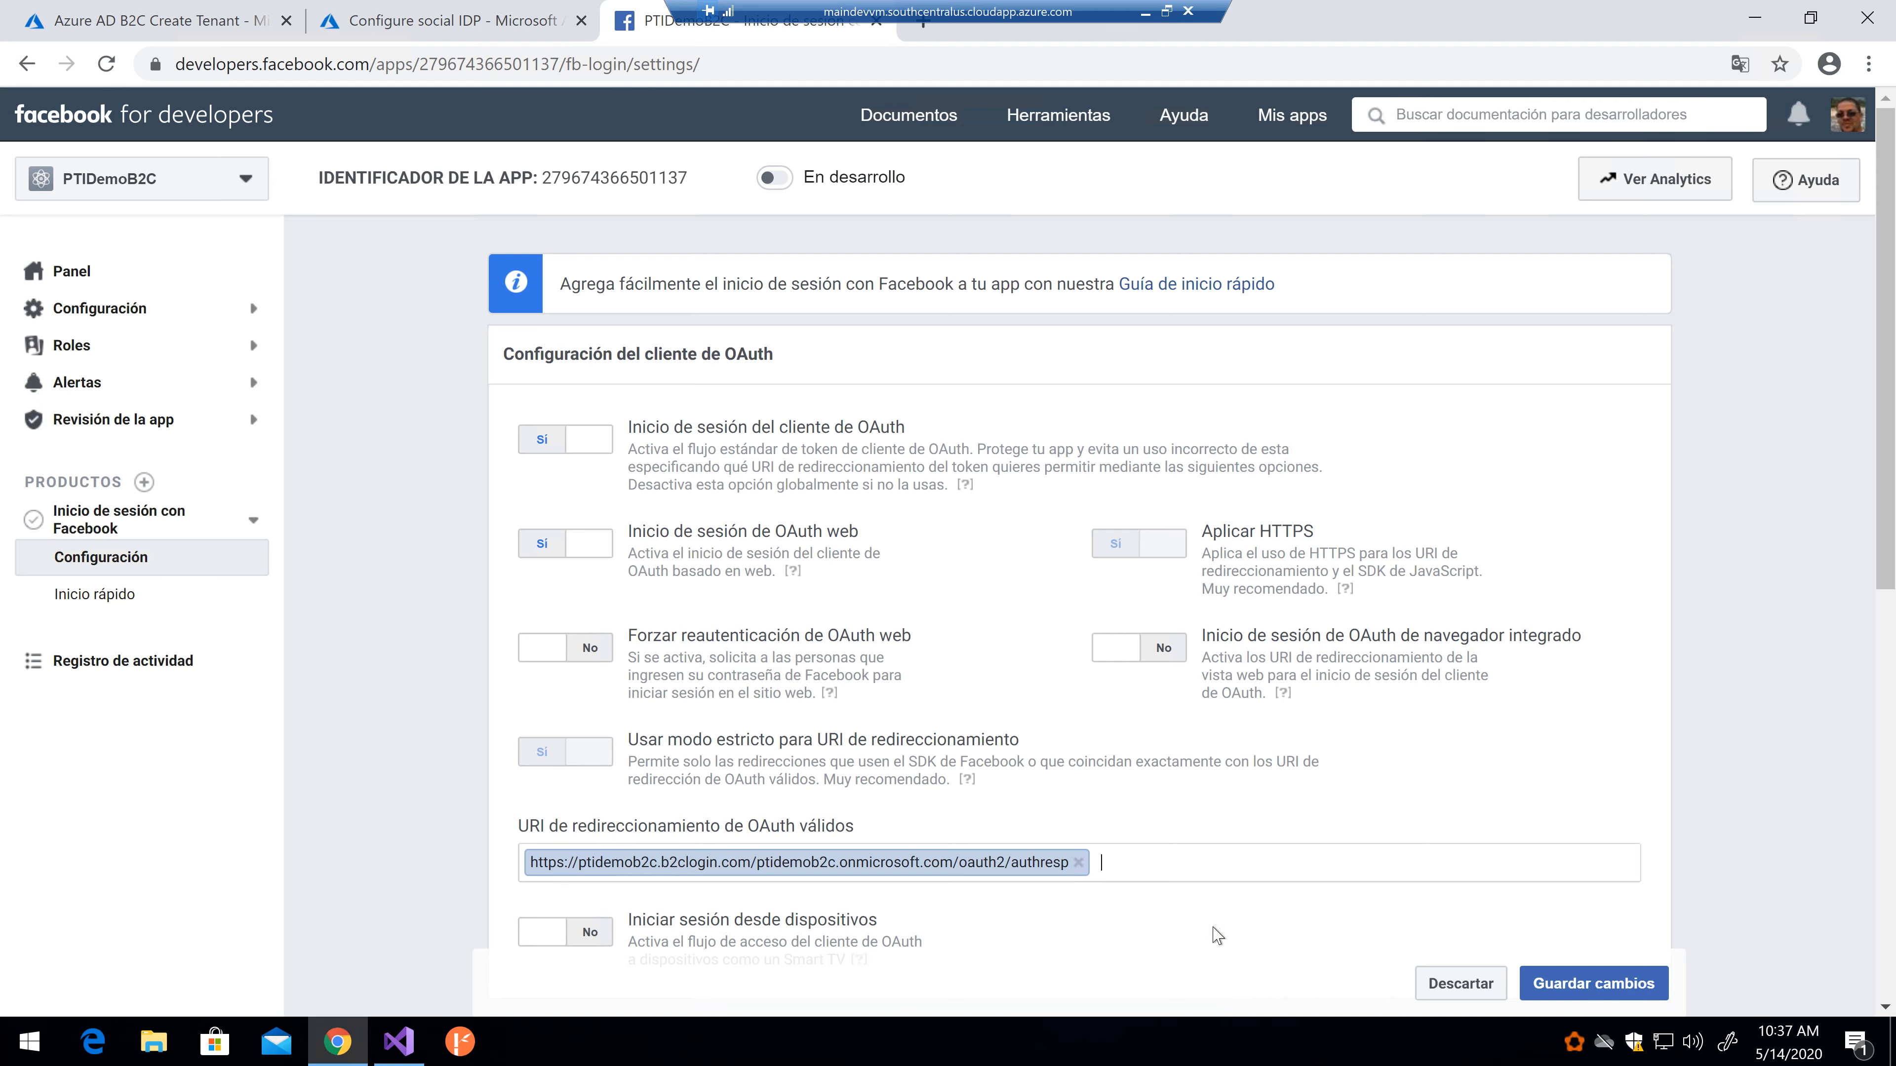
pyautogui.scroll(-8, 1218, 935)
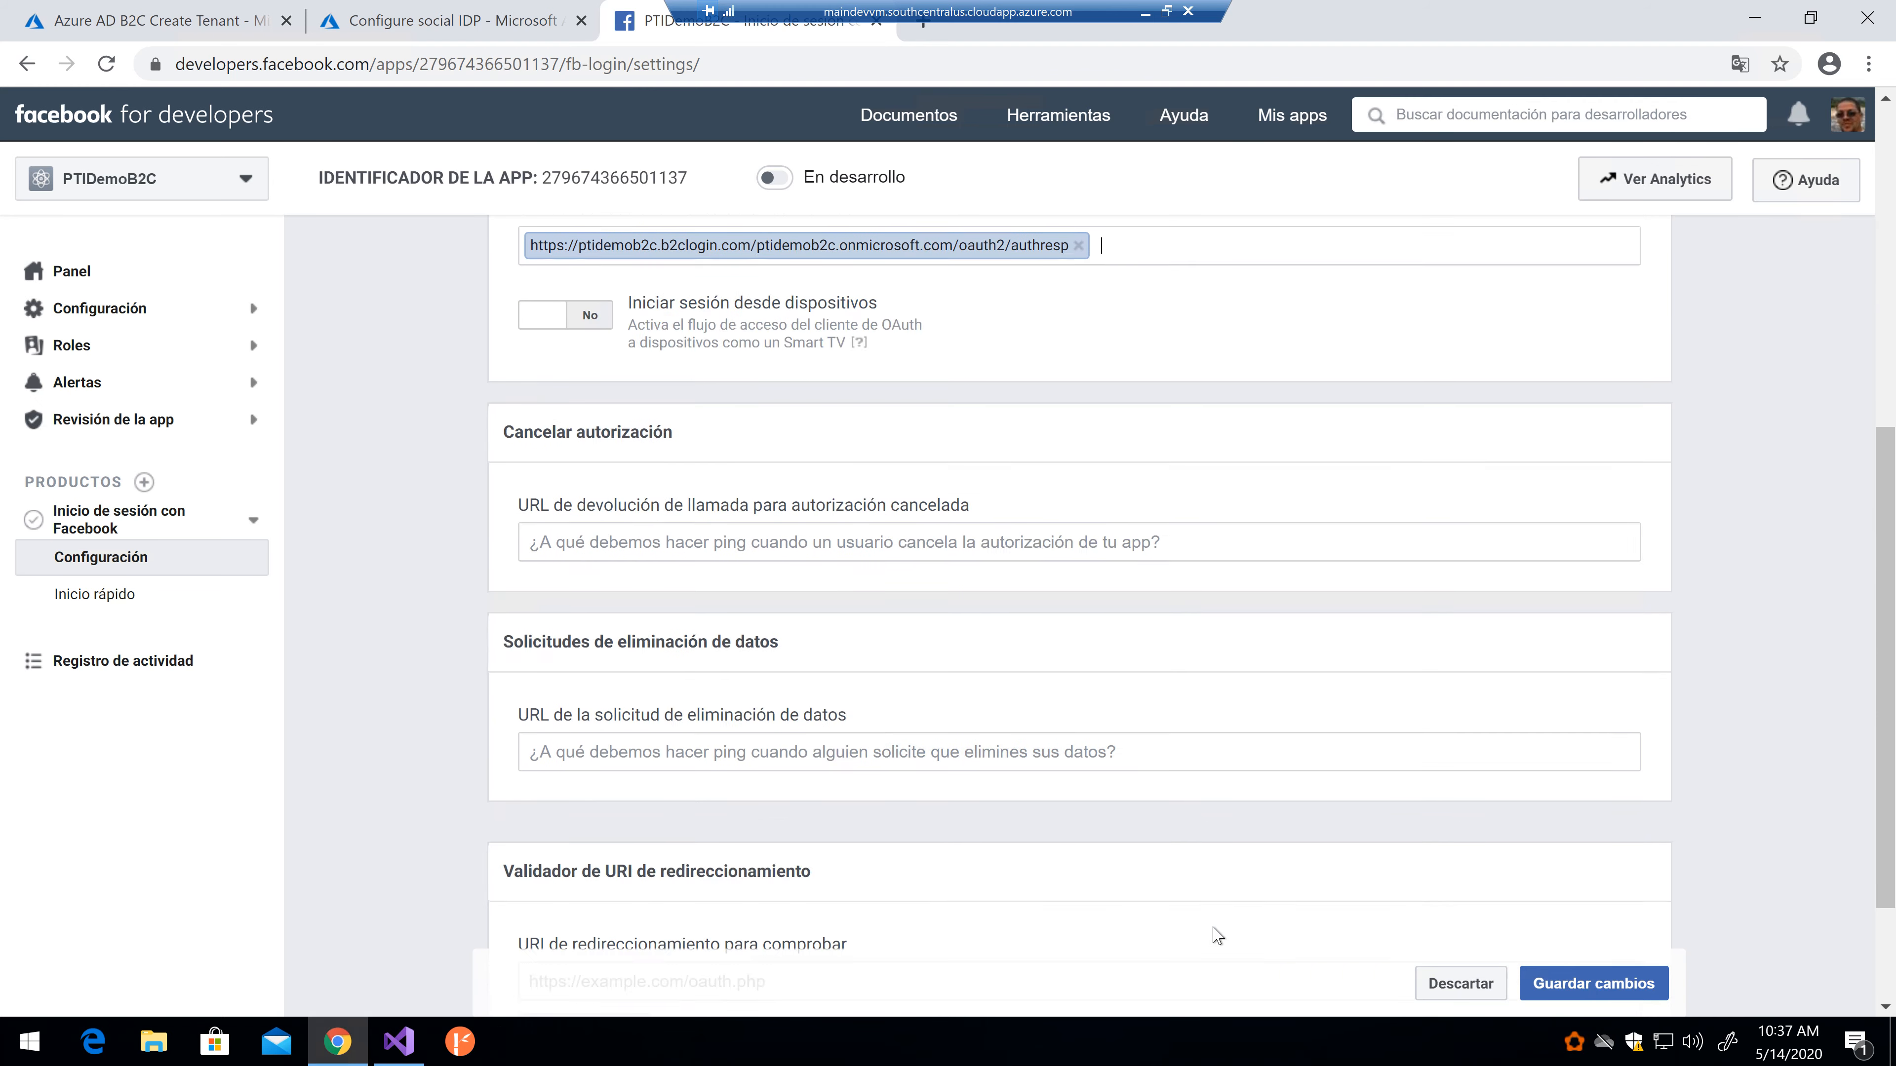
pyautogui.scroll(-2, 1218, 935)
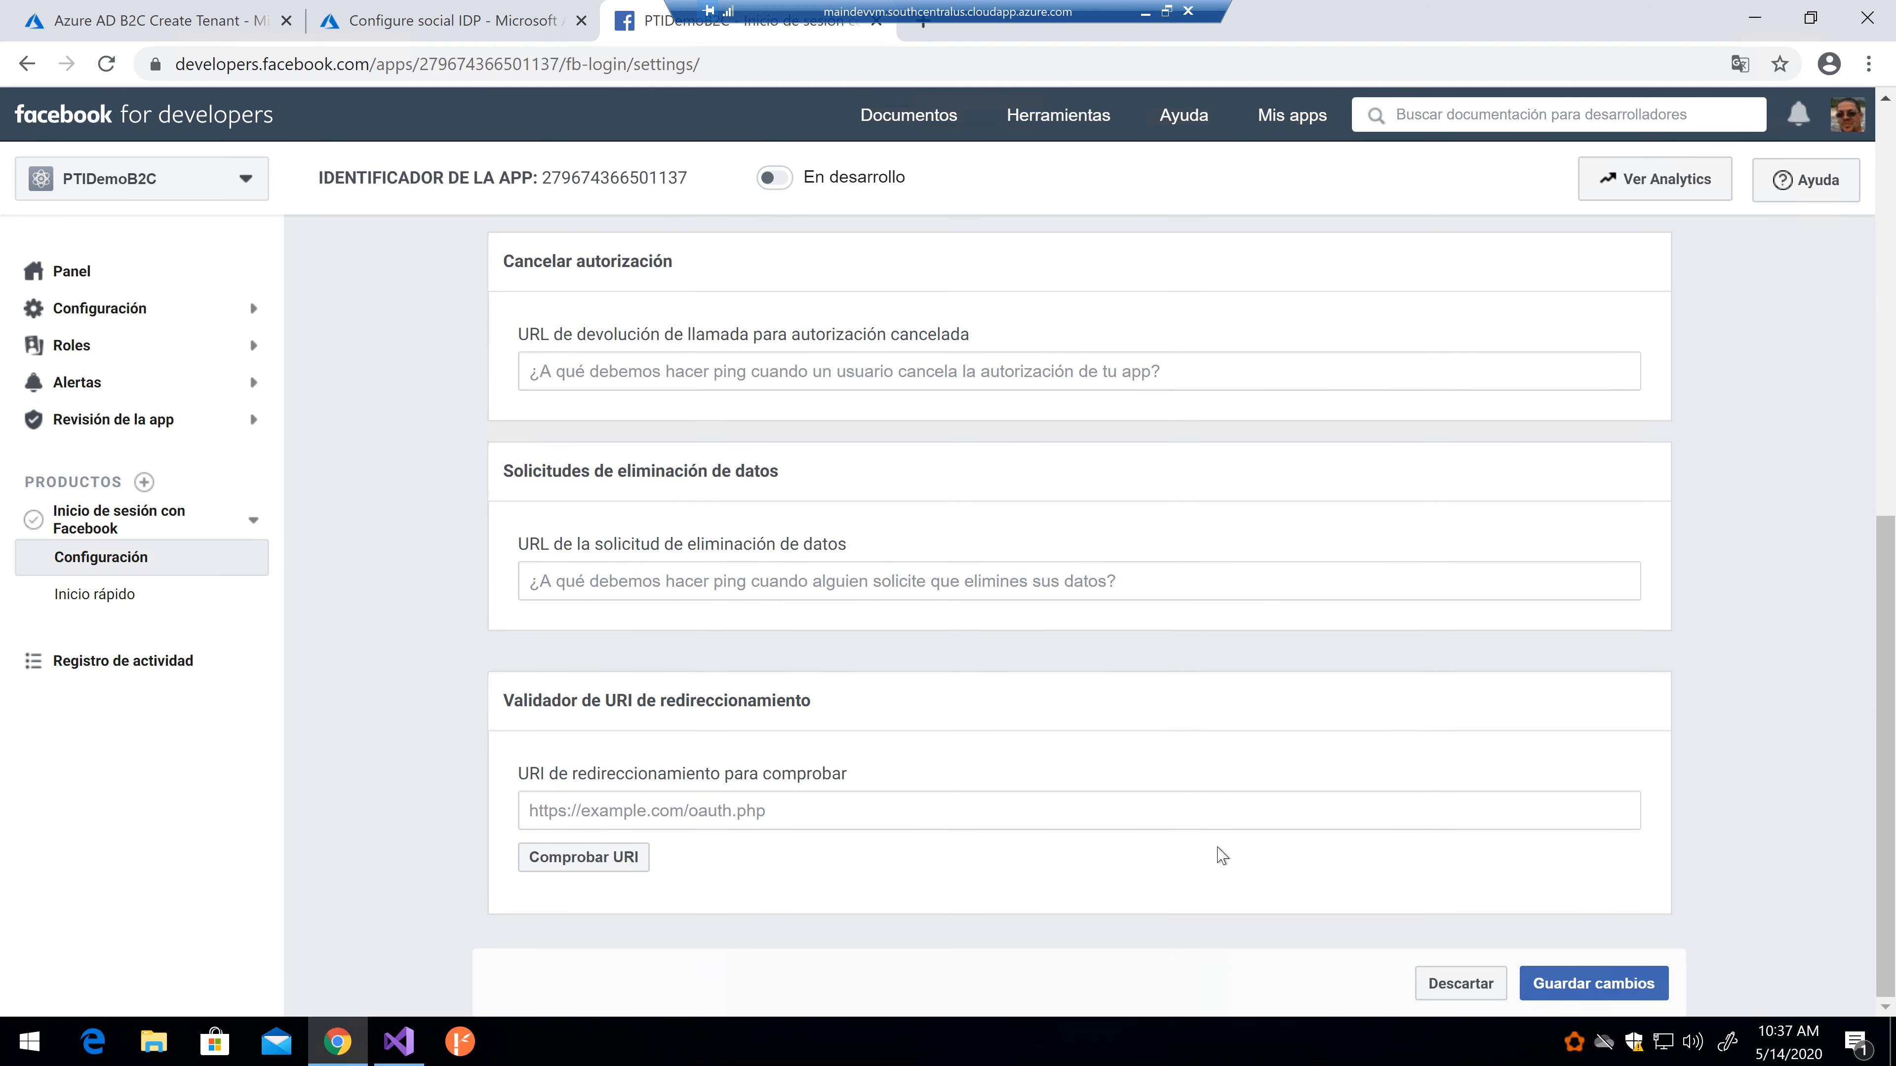
pyautogui.scroll(3, 1222, 859)
pyautogui.scroll(-3, 1227, 868)
pyautogui.click(1605, 984)
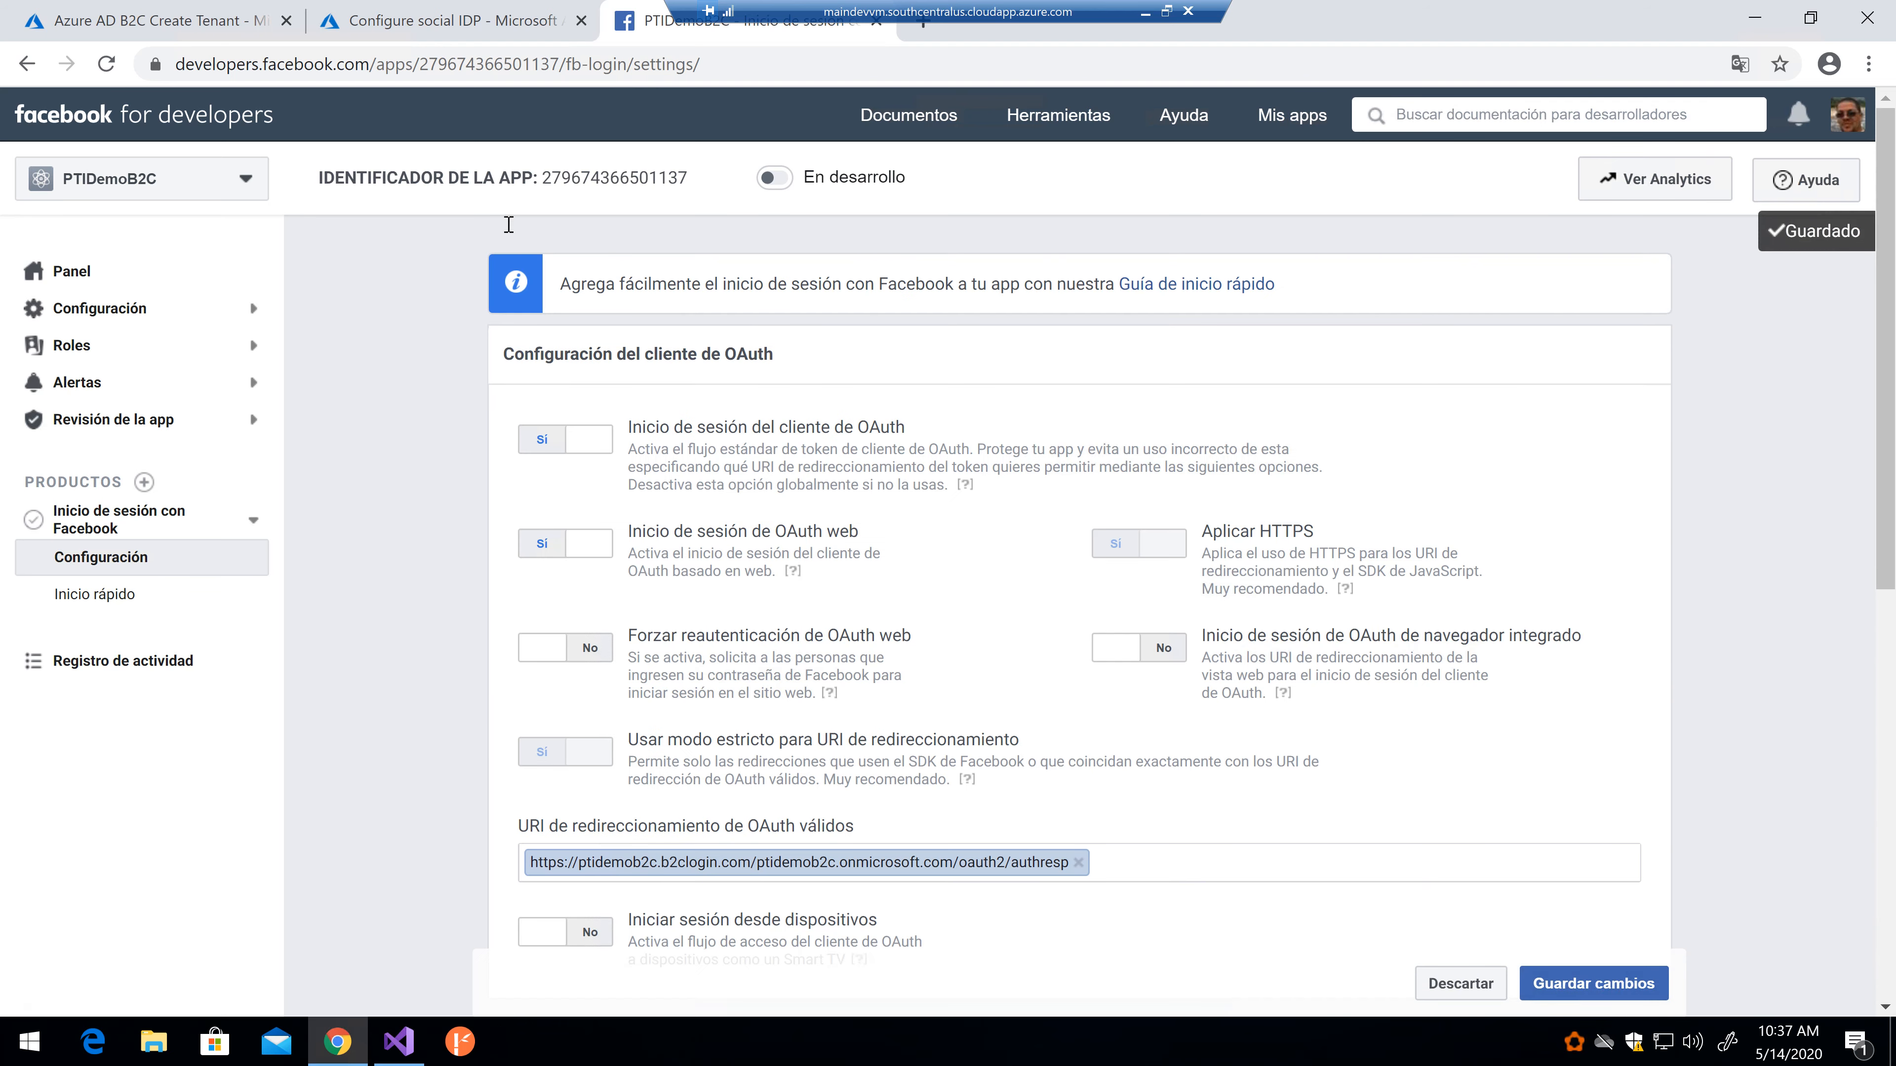
# Step: Check the app's dashboard in Facebook, and set the Facebook identity provider's name to PTIDemoB2C in the Azure portal
pyautogui.click(502, 35)
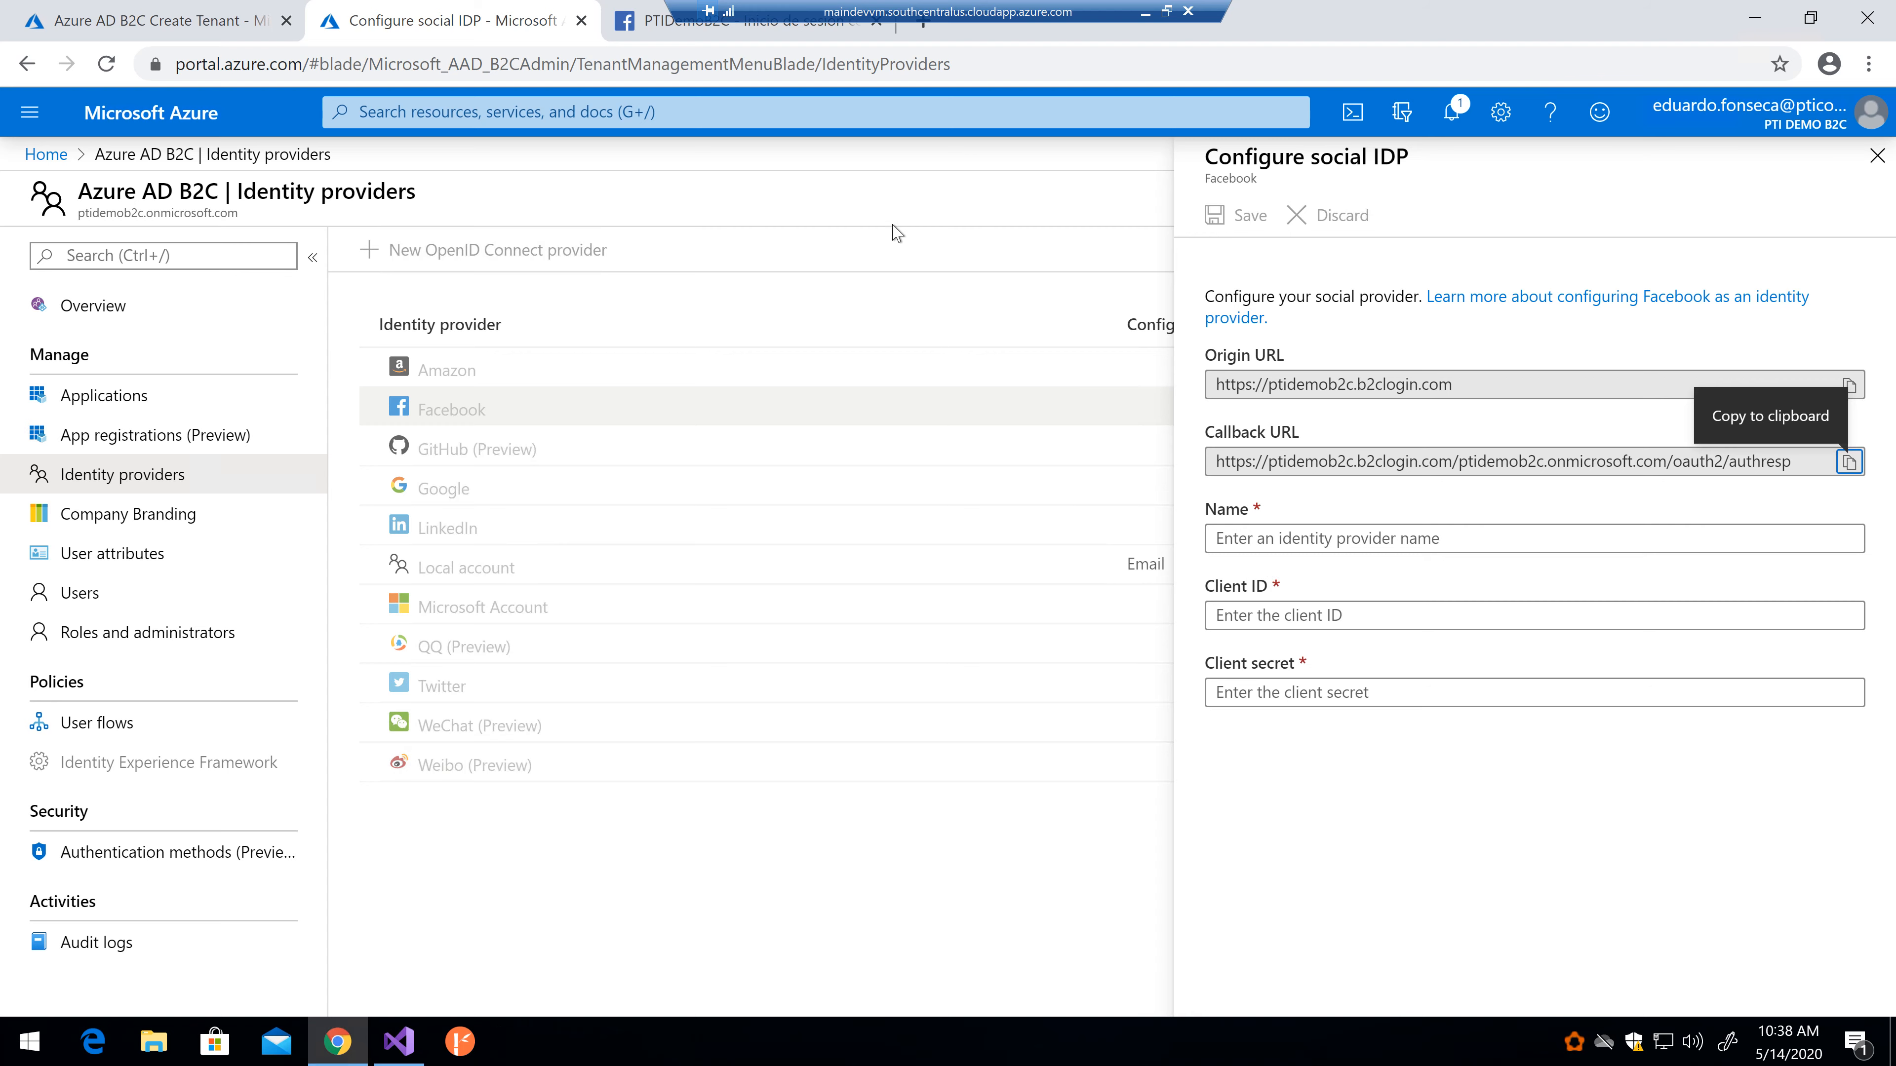
pyautogui.click(653, 31)
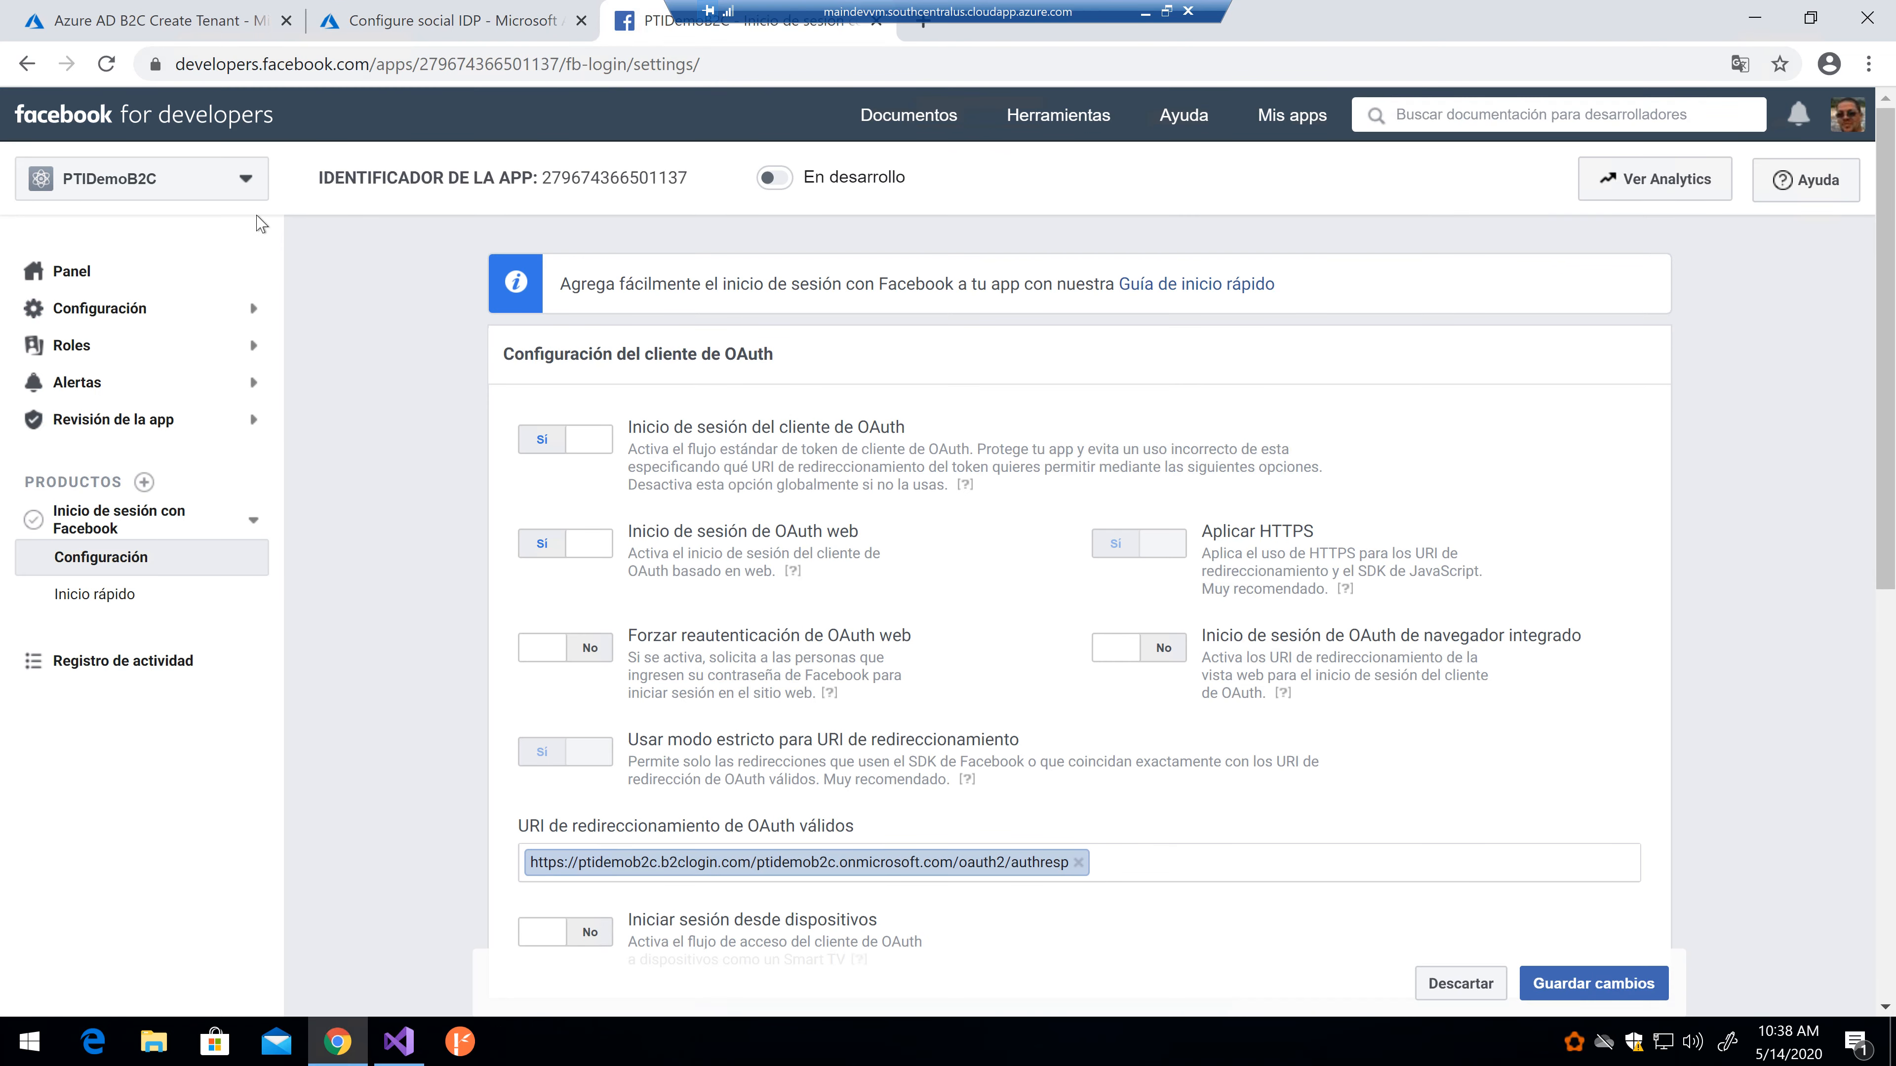
pyautogui.click(119, 274)
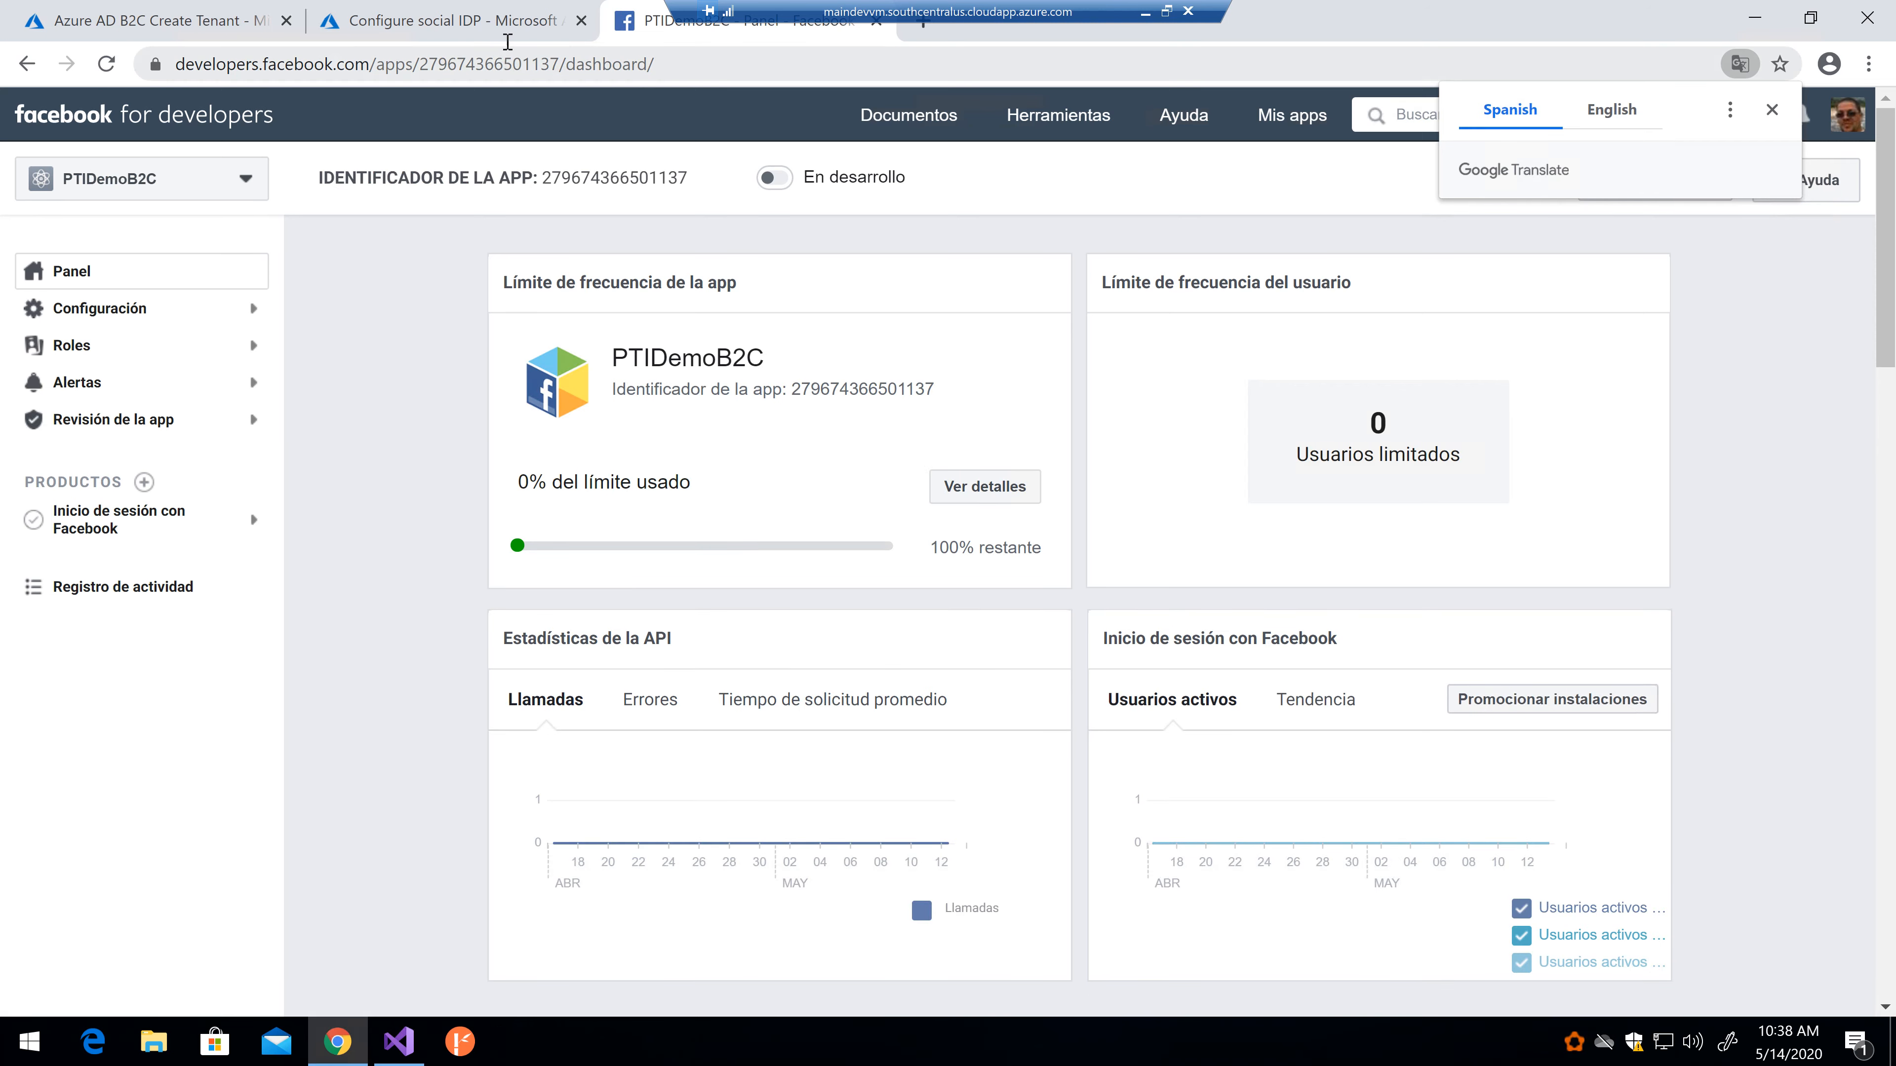
pyautogui.click(511, 30)
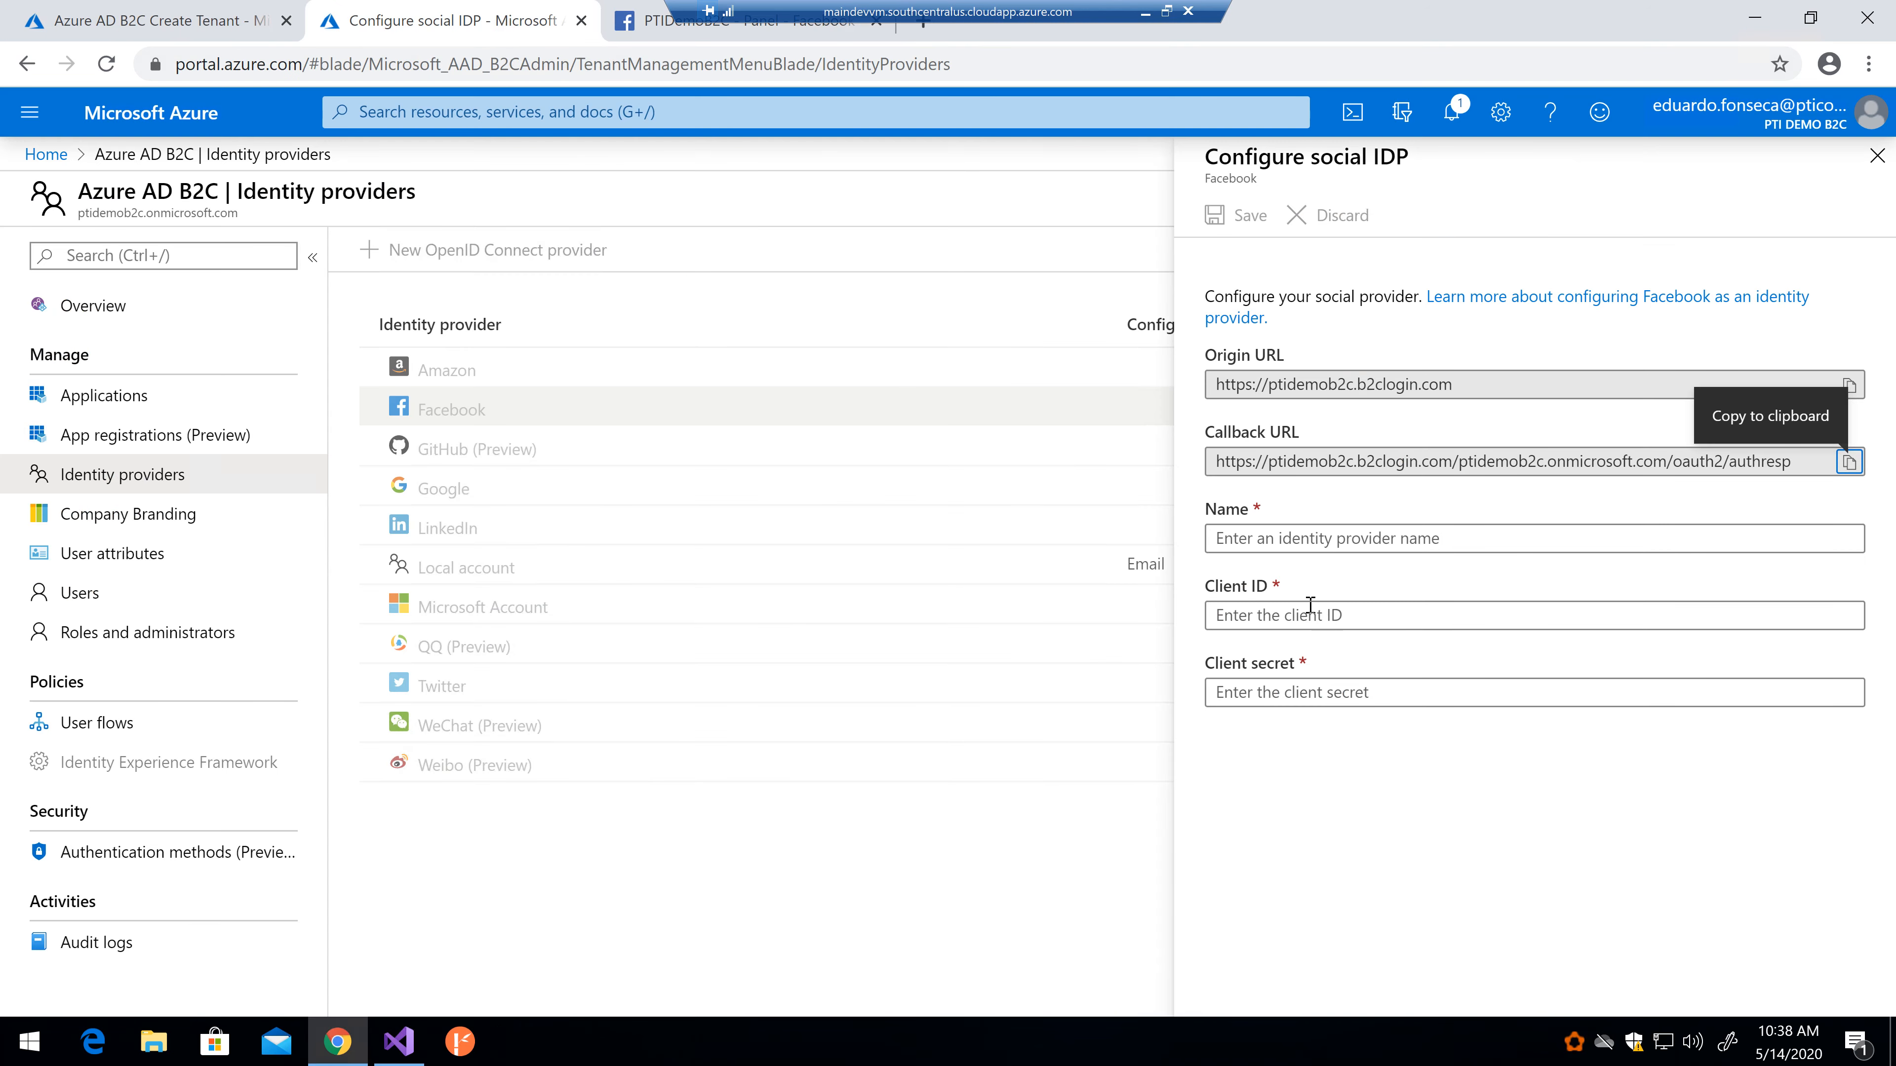
pyautogui.click(1312, 540)
pyautogui.write('PTIDemoB2C')
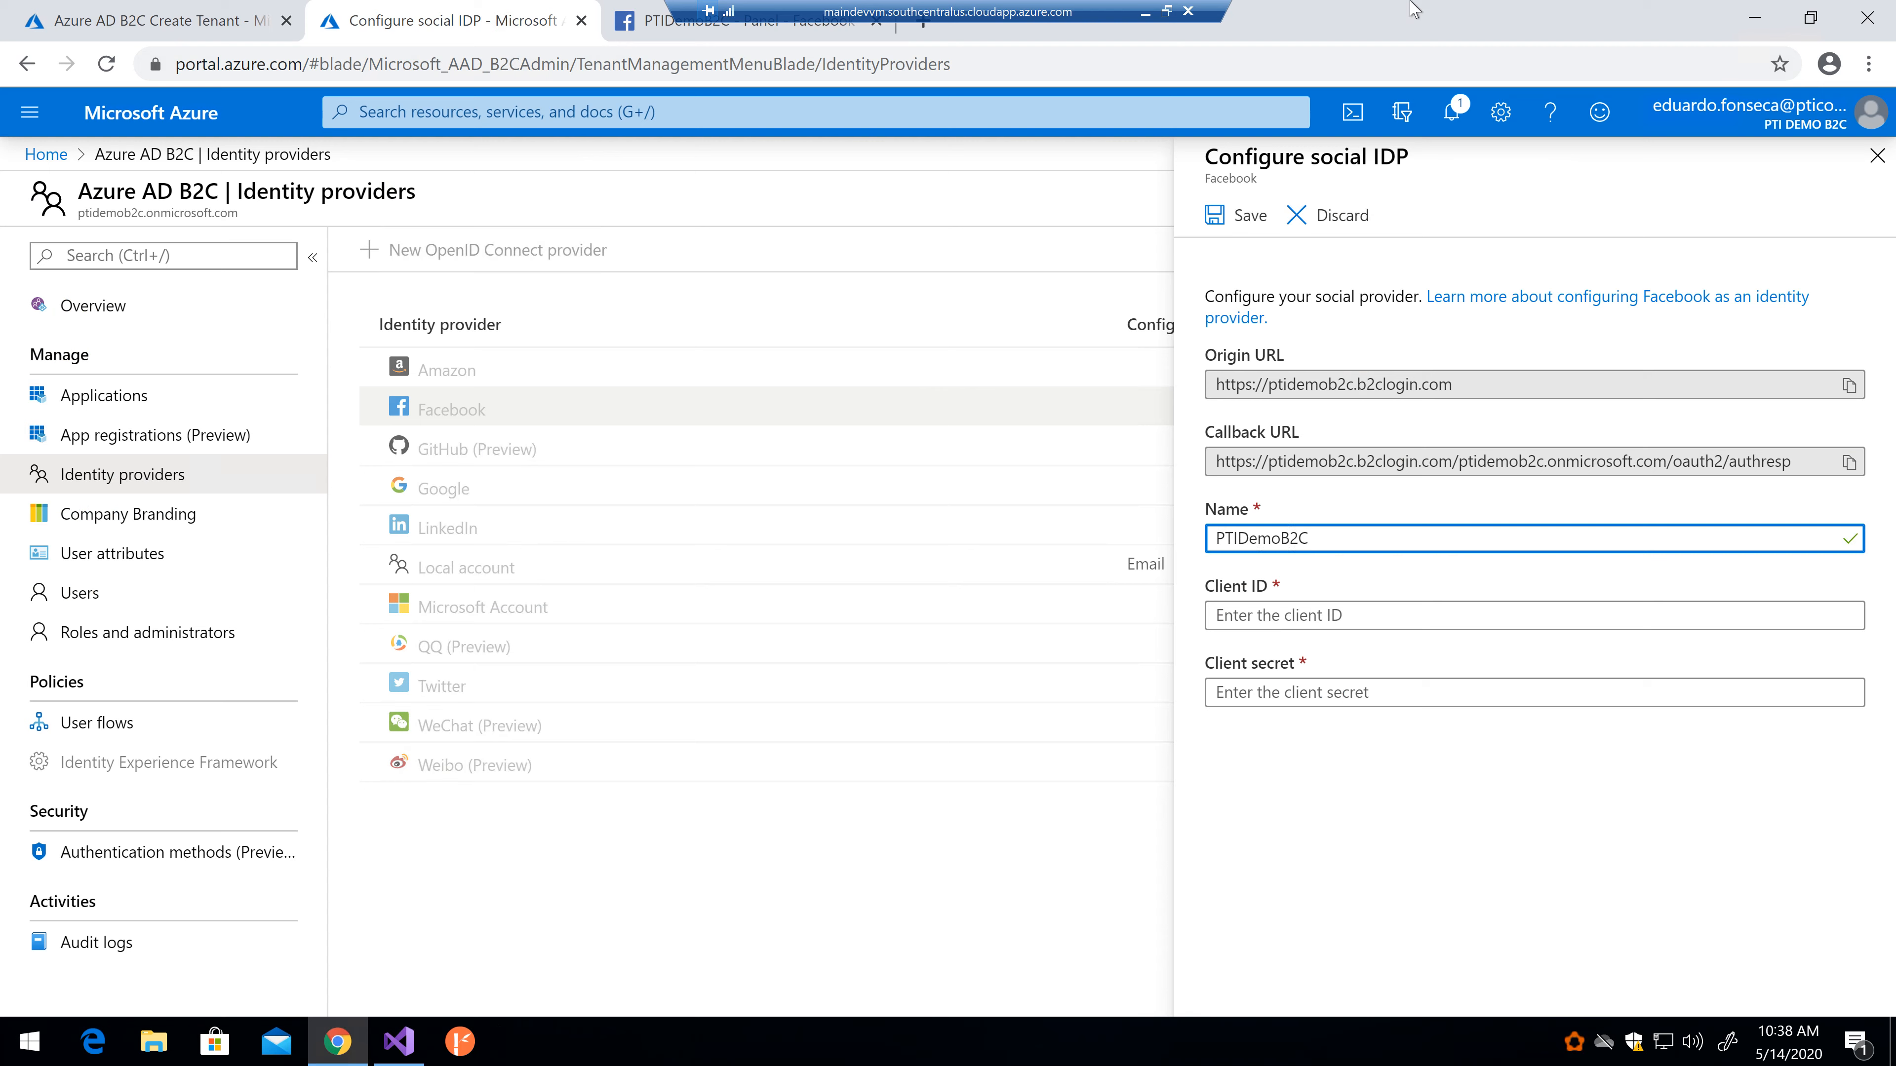
pyautogui.click(1146, 11)
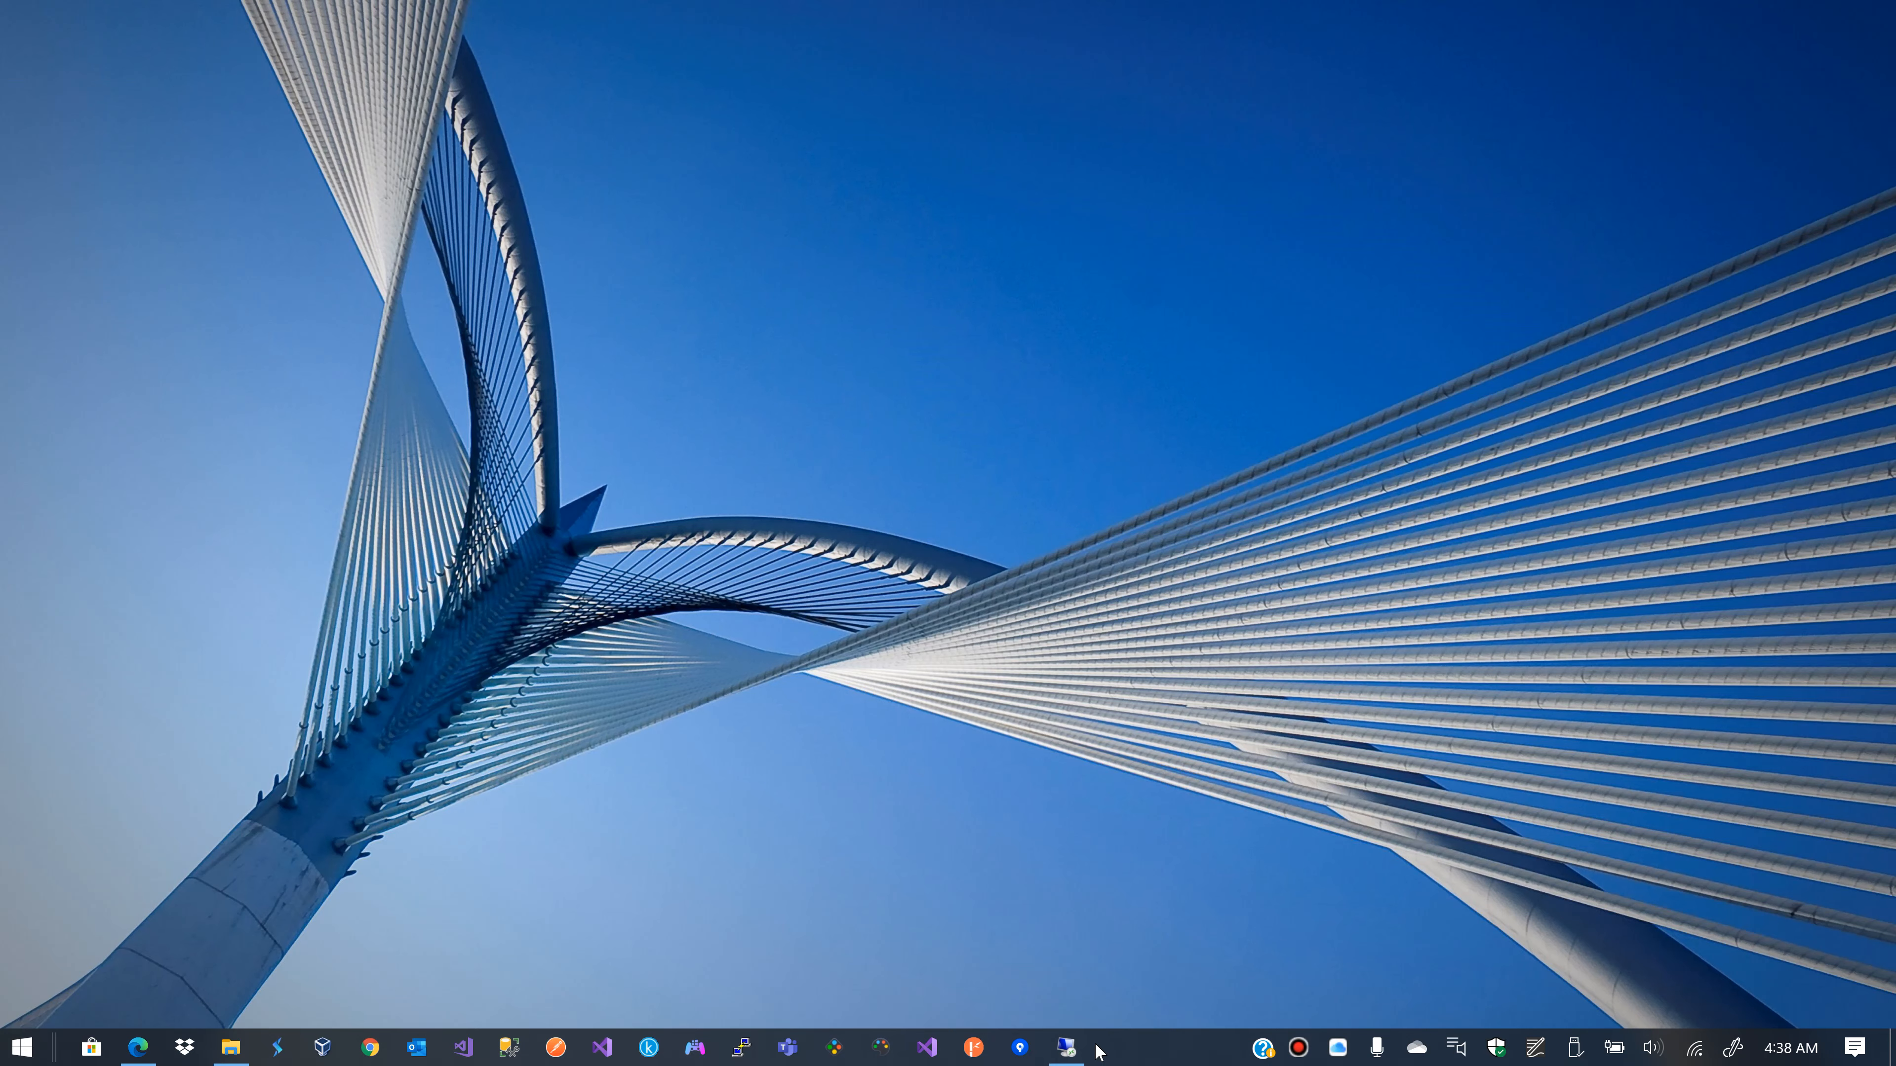
pyautogui.click(1069, 1046)
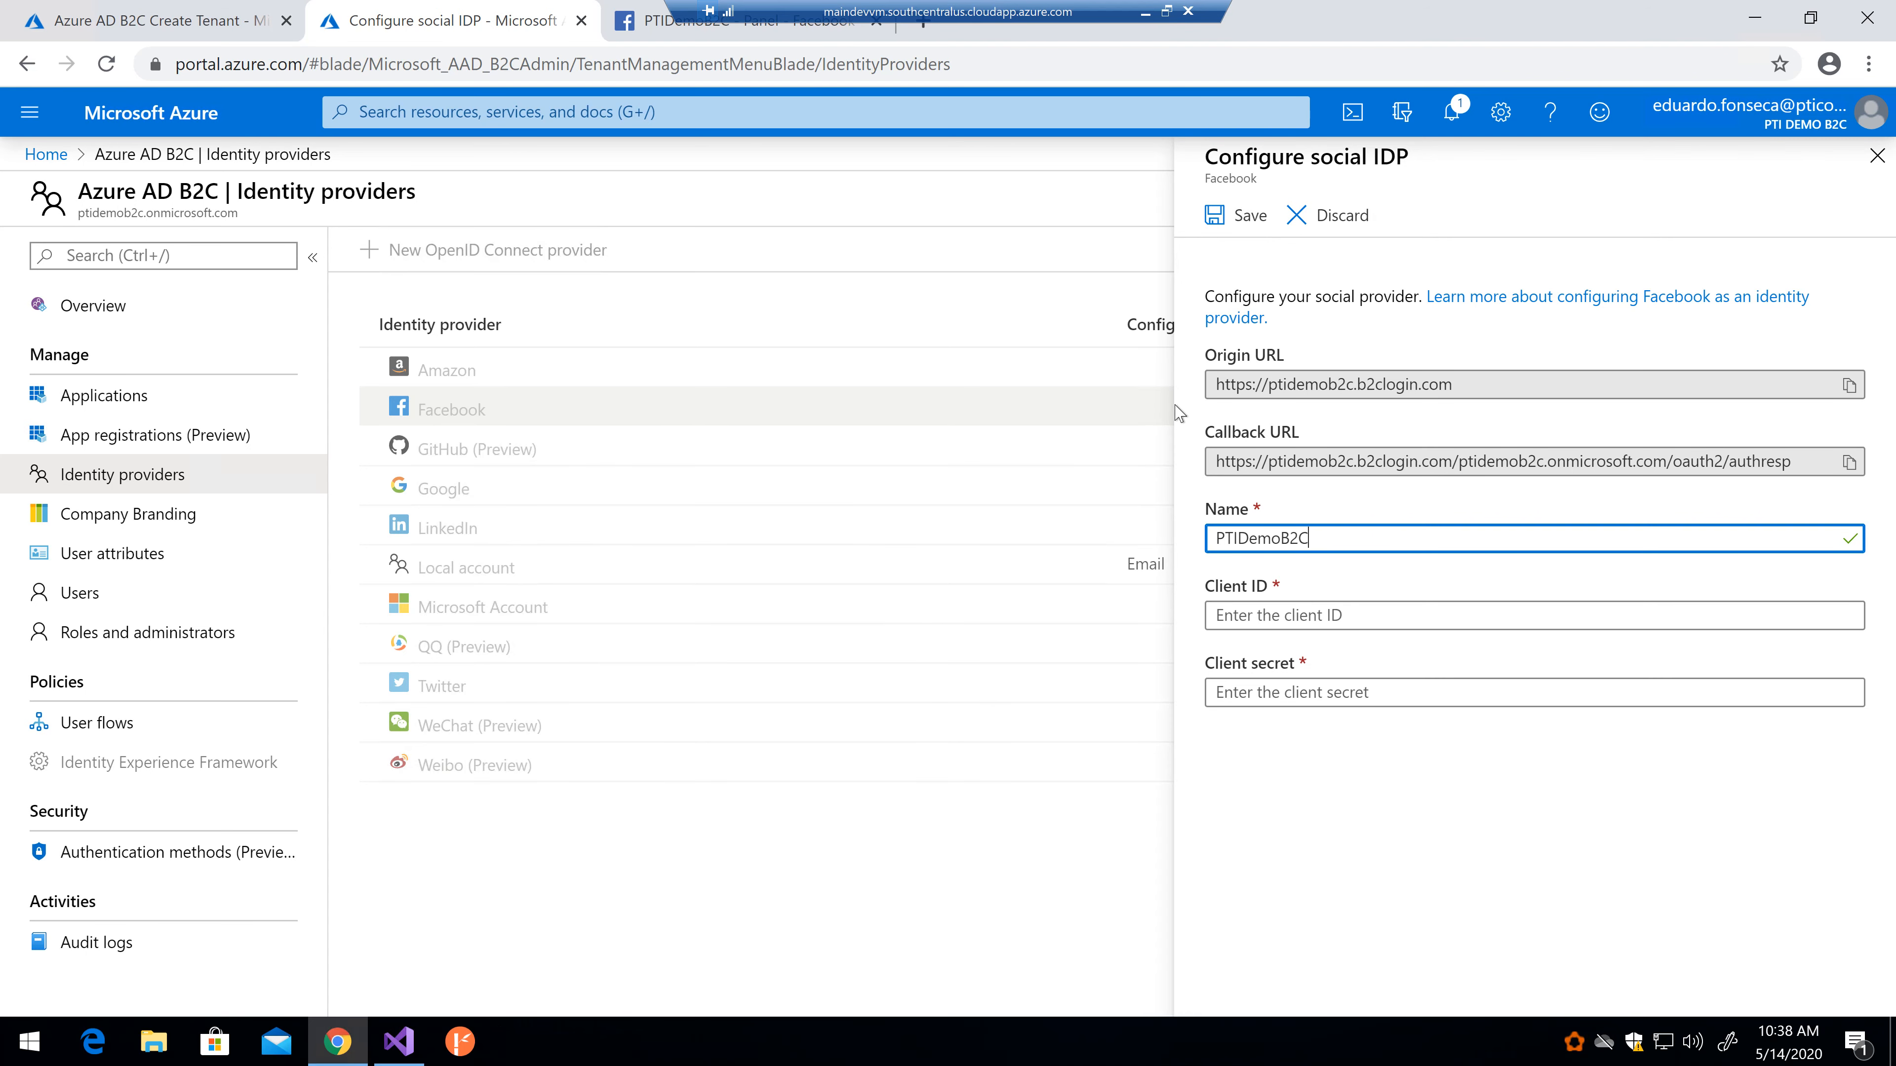
# Step: Copy the app ID from PTIDemoB2C's basic settings on Facebook for Developers and return to the Azure identity provider form
pyautogui.click(636, 20)
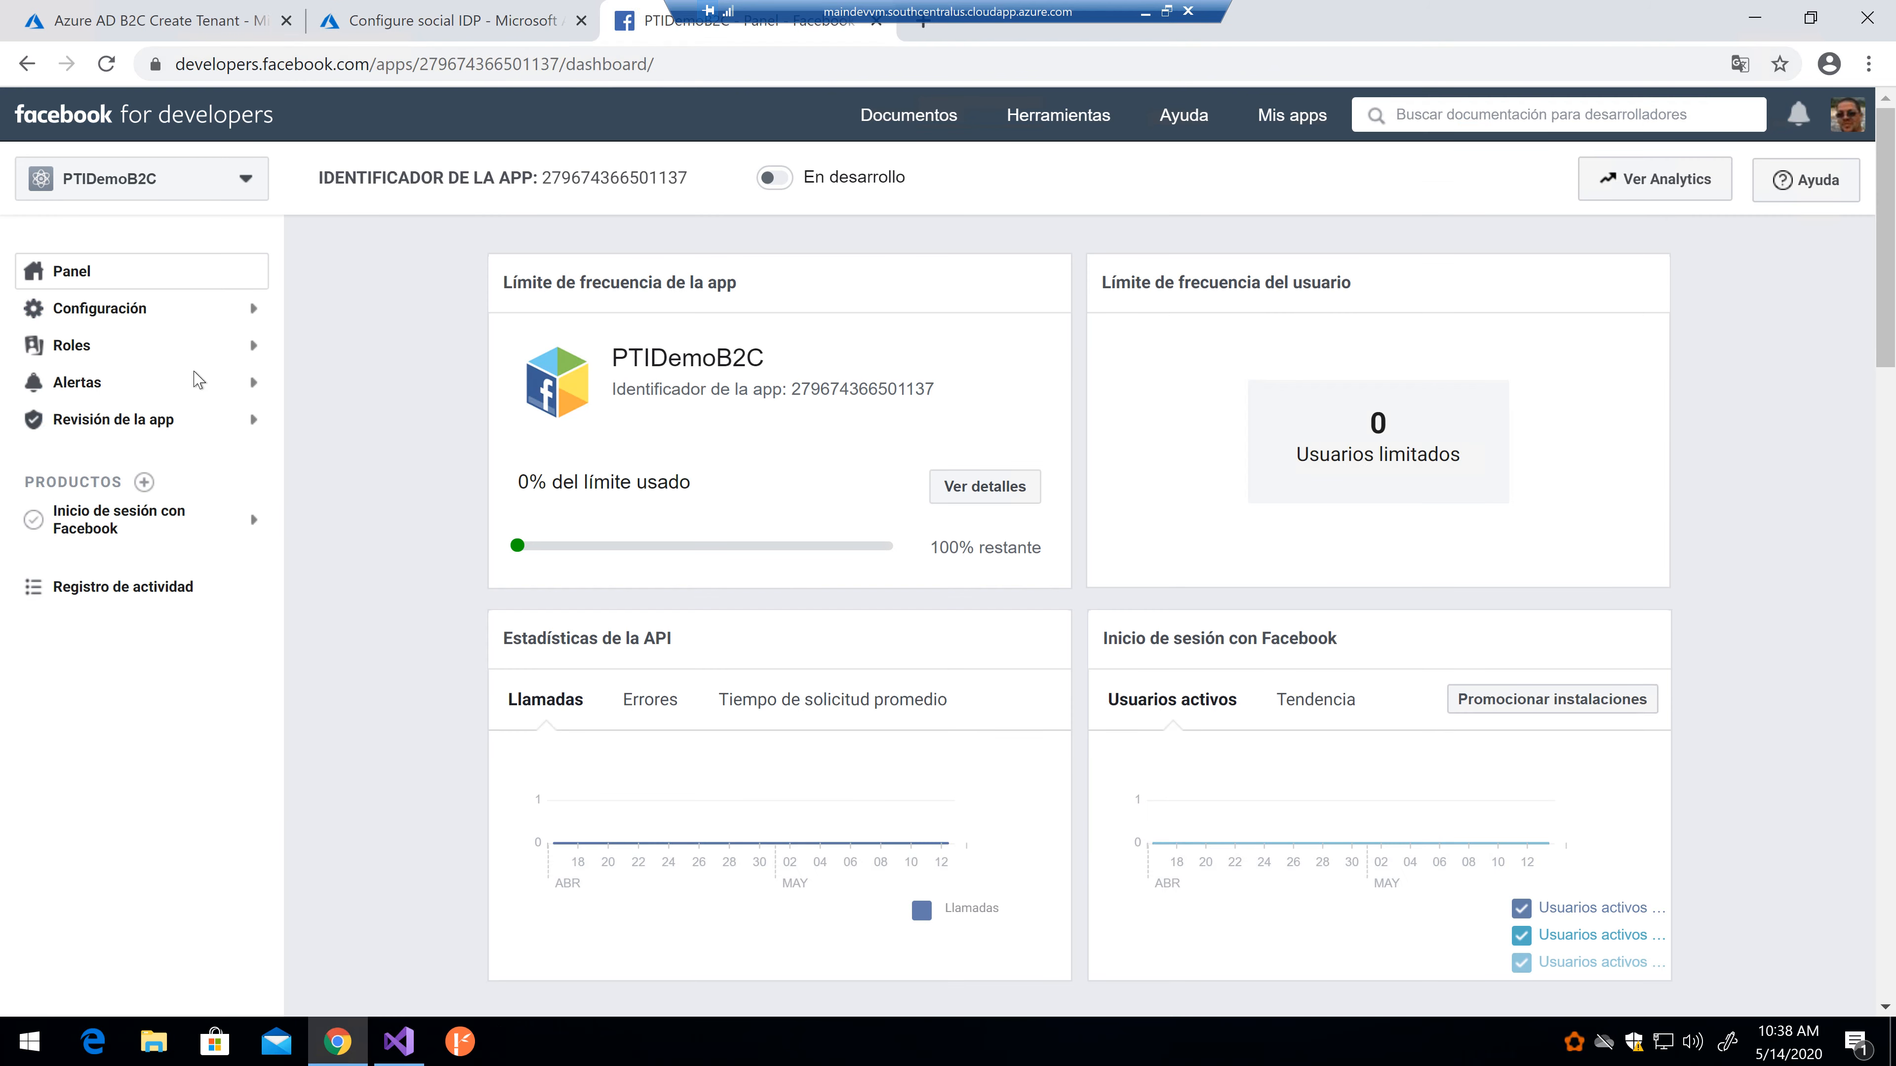
pyautogui.click(154, 321)
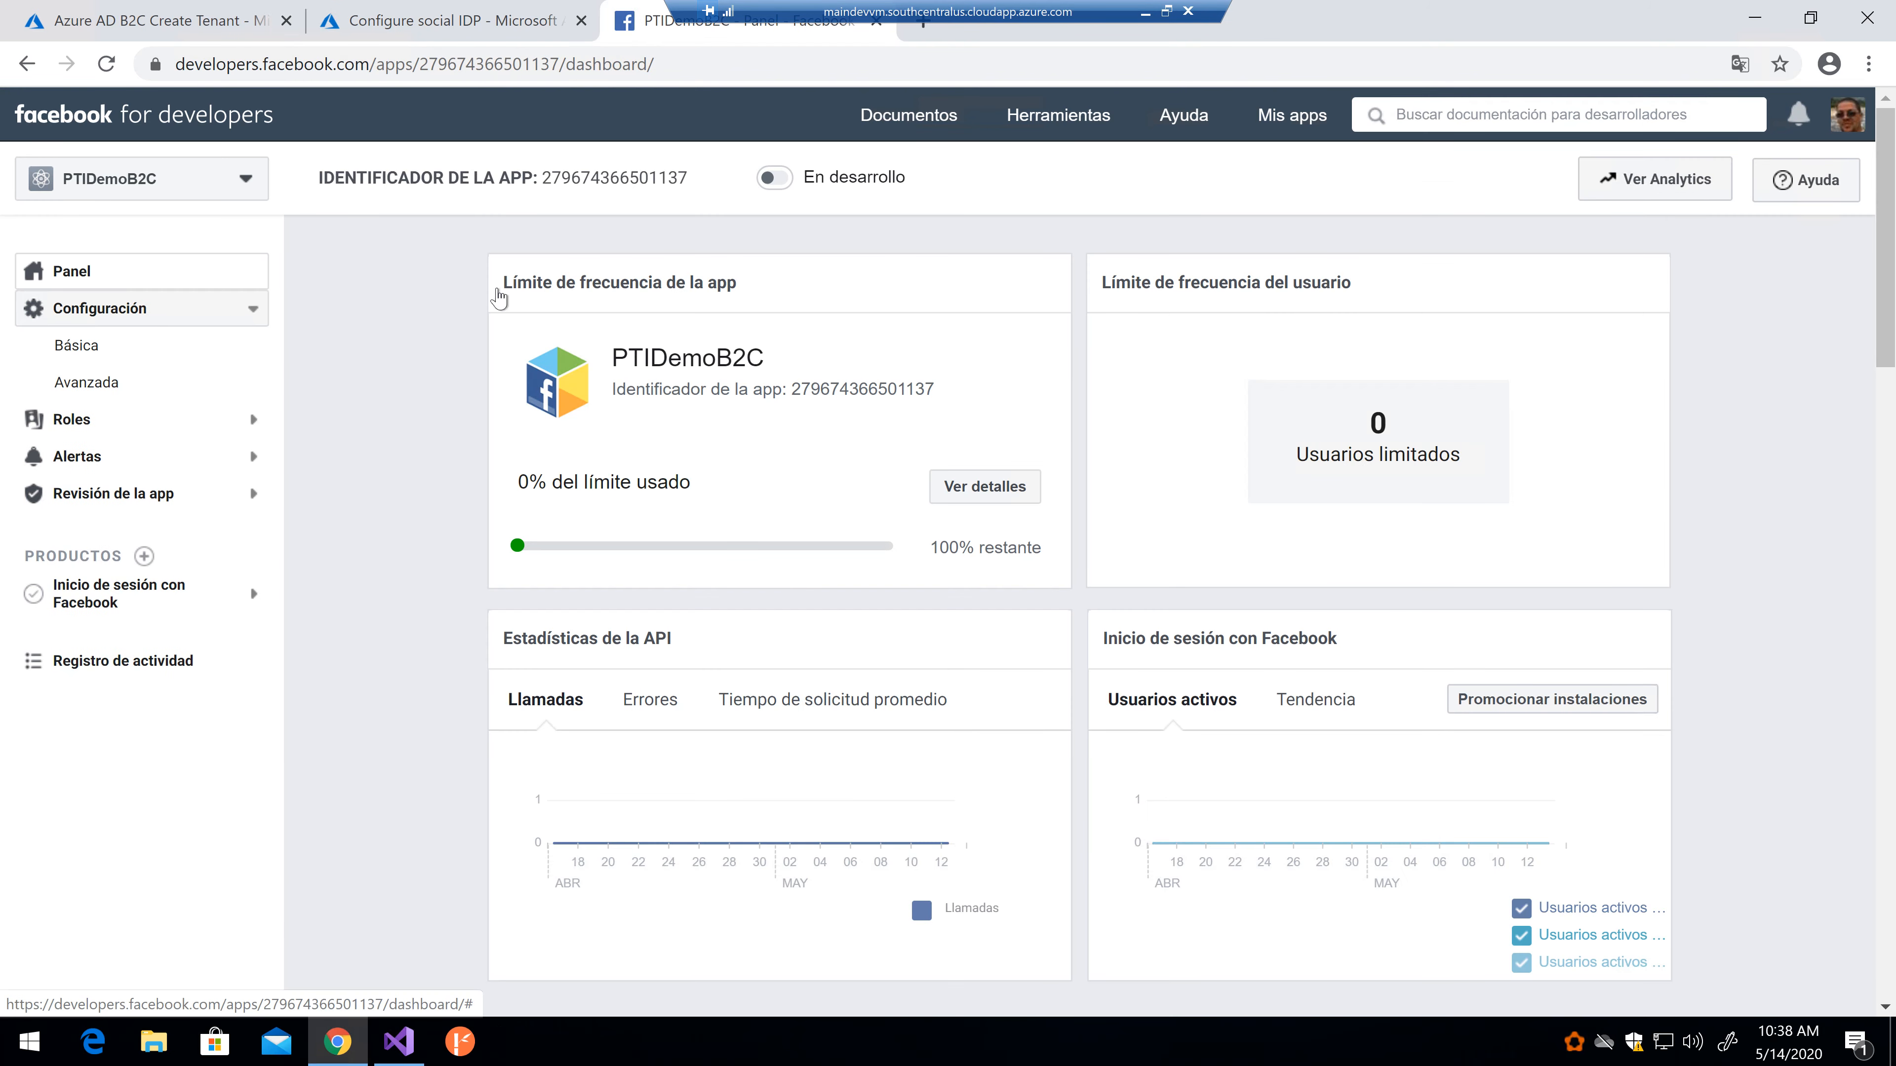
pyautogui.click(183, 357)
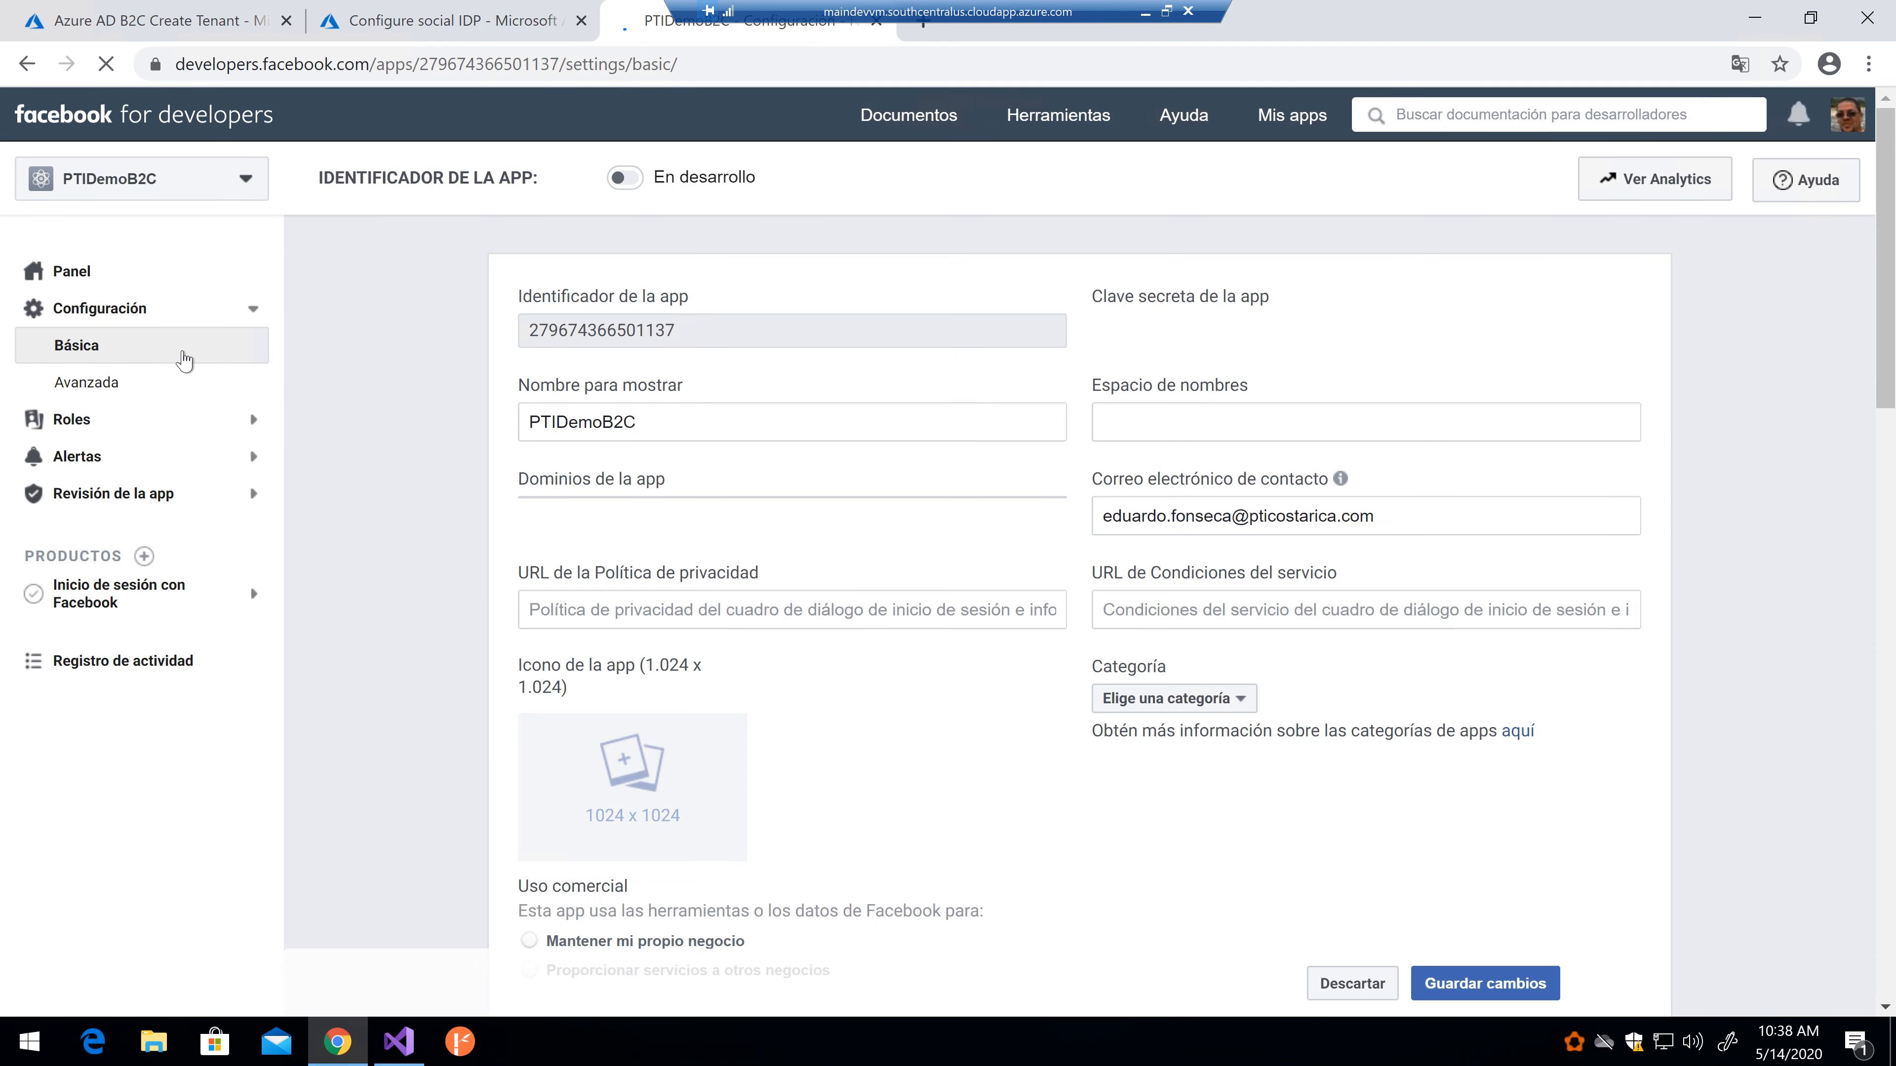
pyautogui.doubleClick(596, 331)
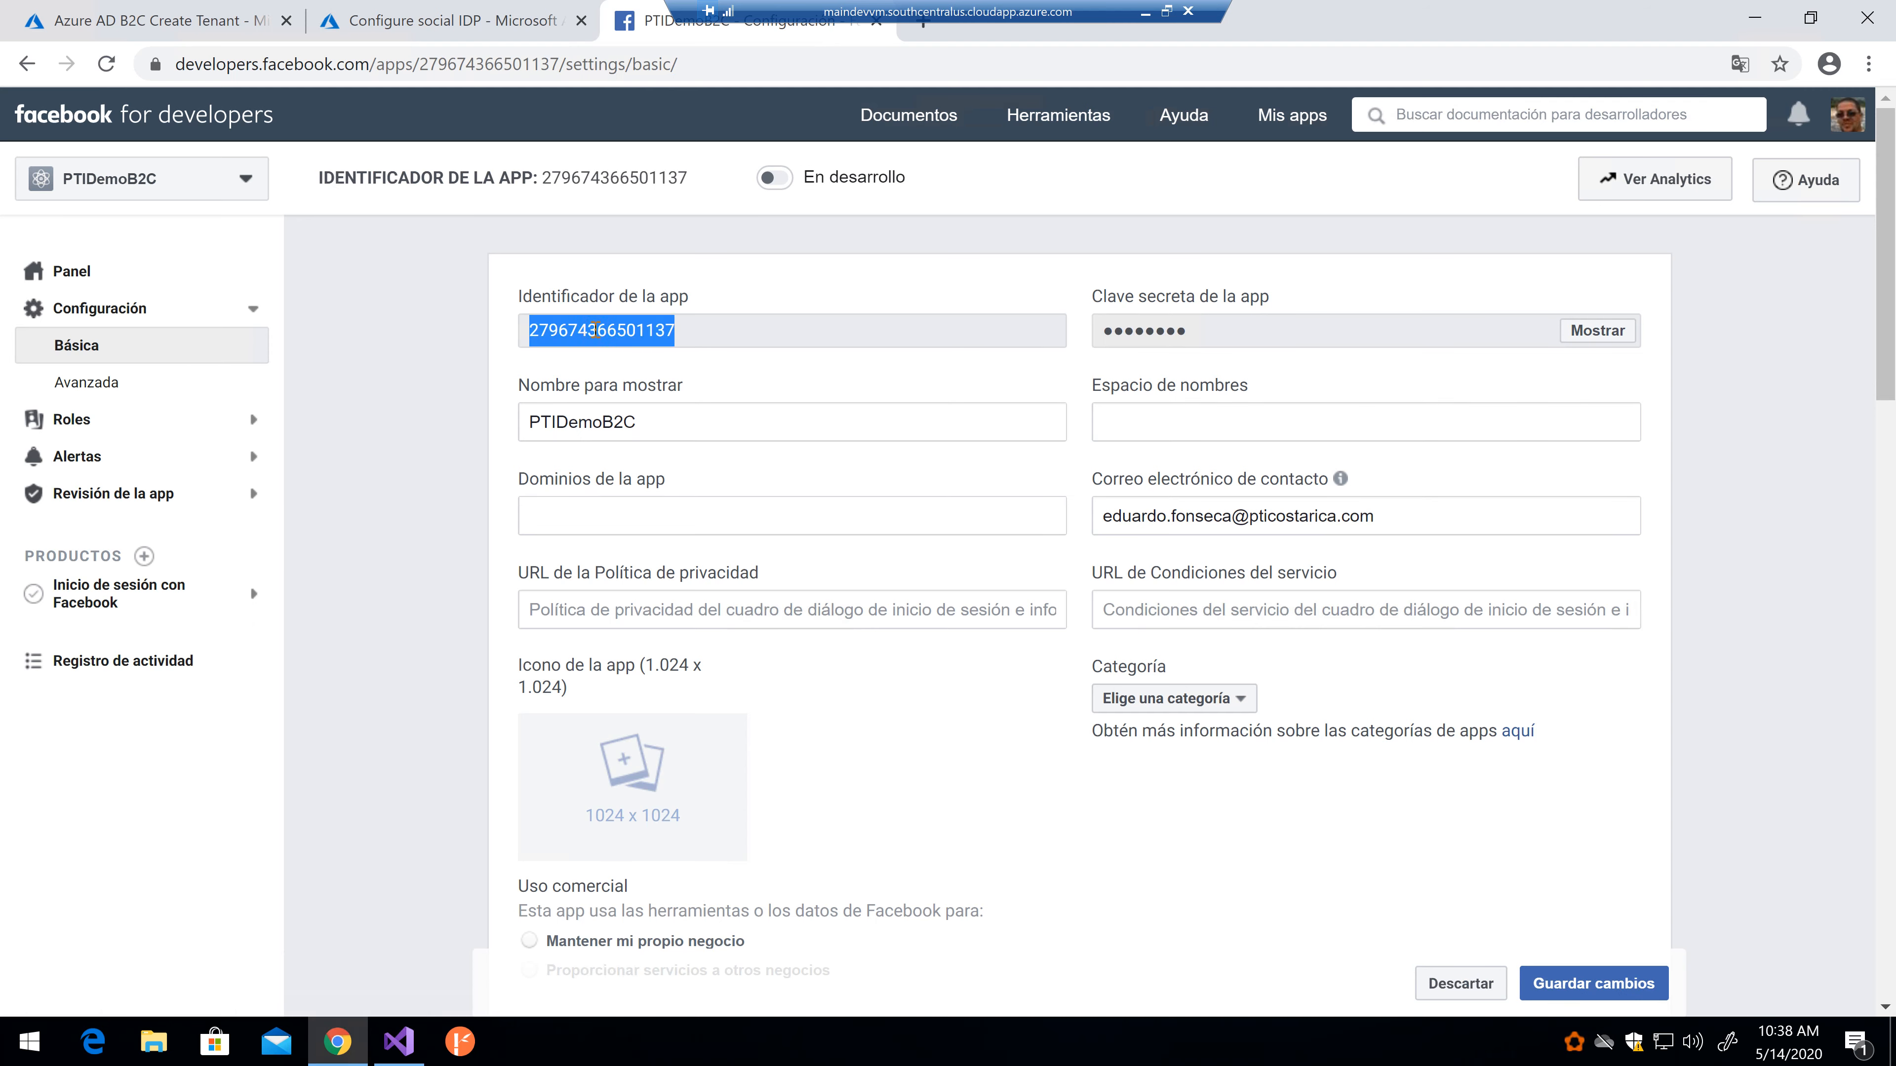
pyautogui.click(431, 21)
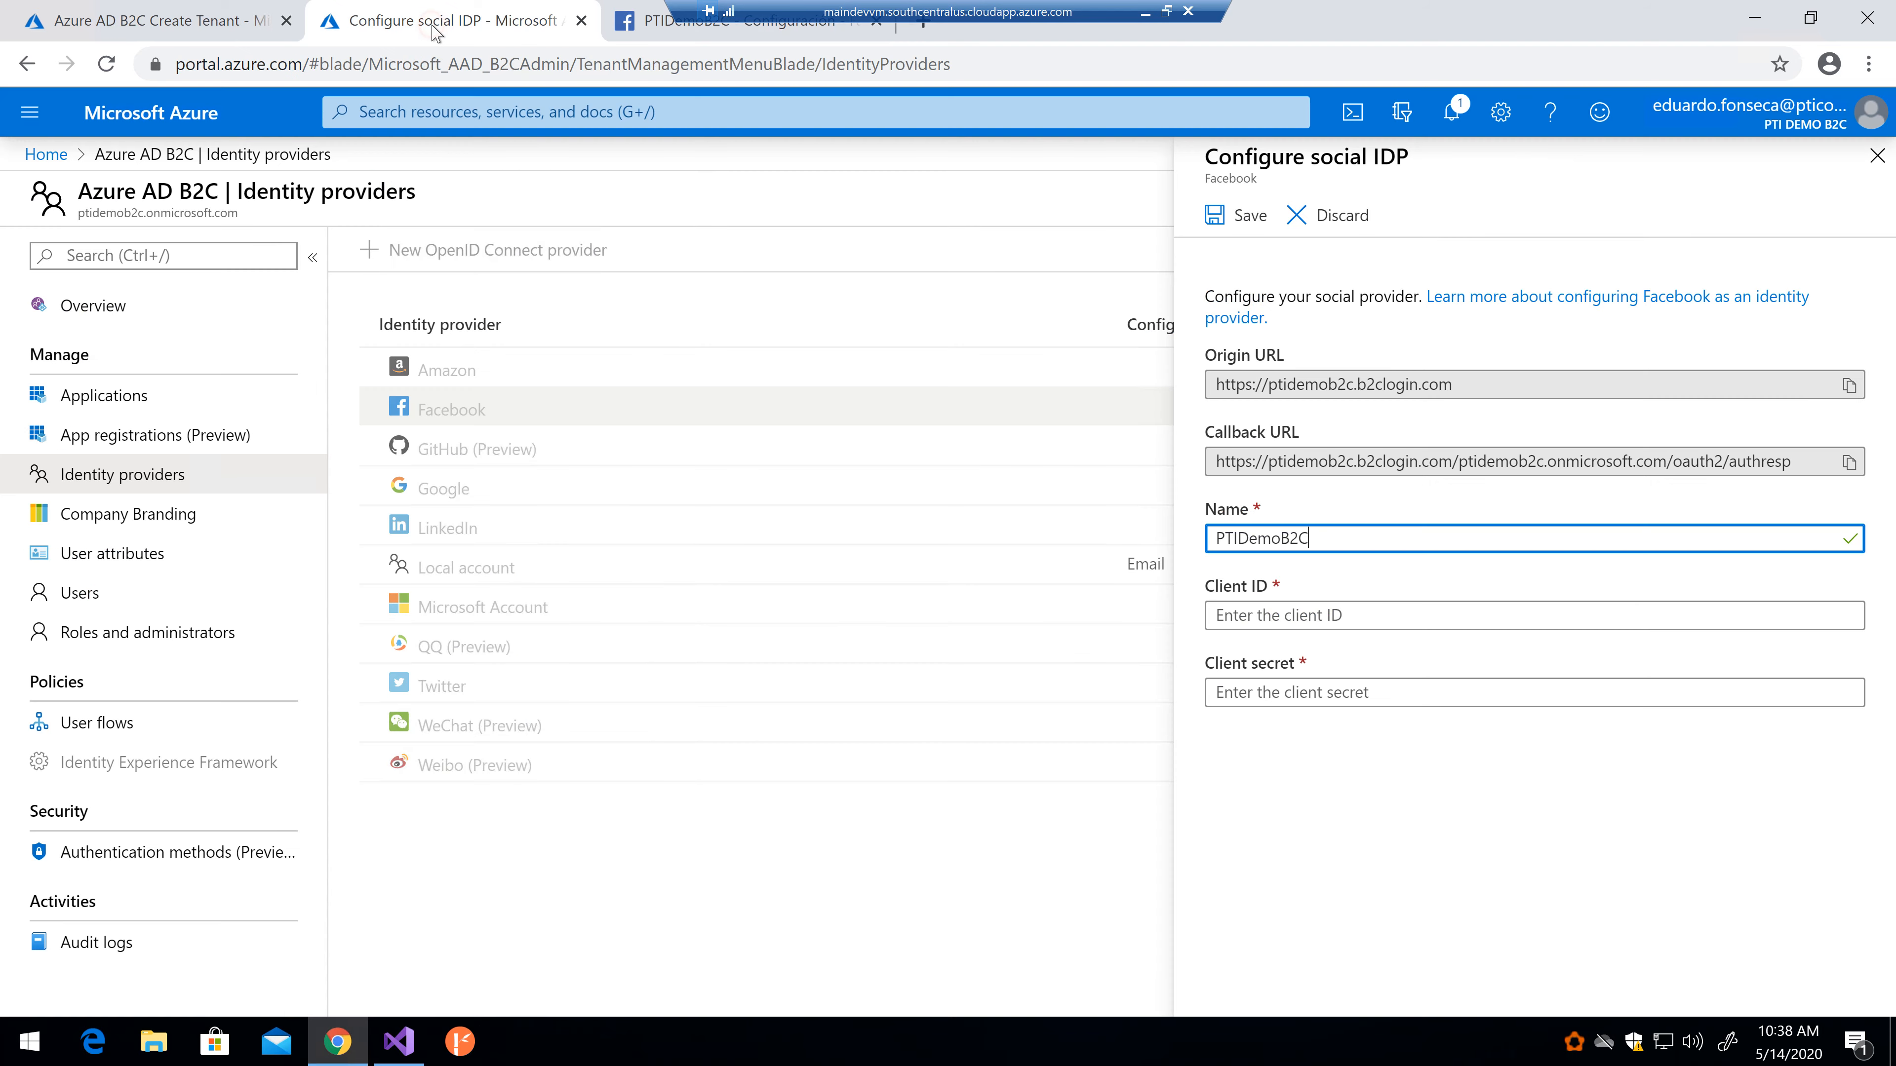
# Step: Paste the copied Facebook app ID as the client ID of the Facebook identity provider
pyautogui.click(1273, 616)
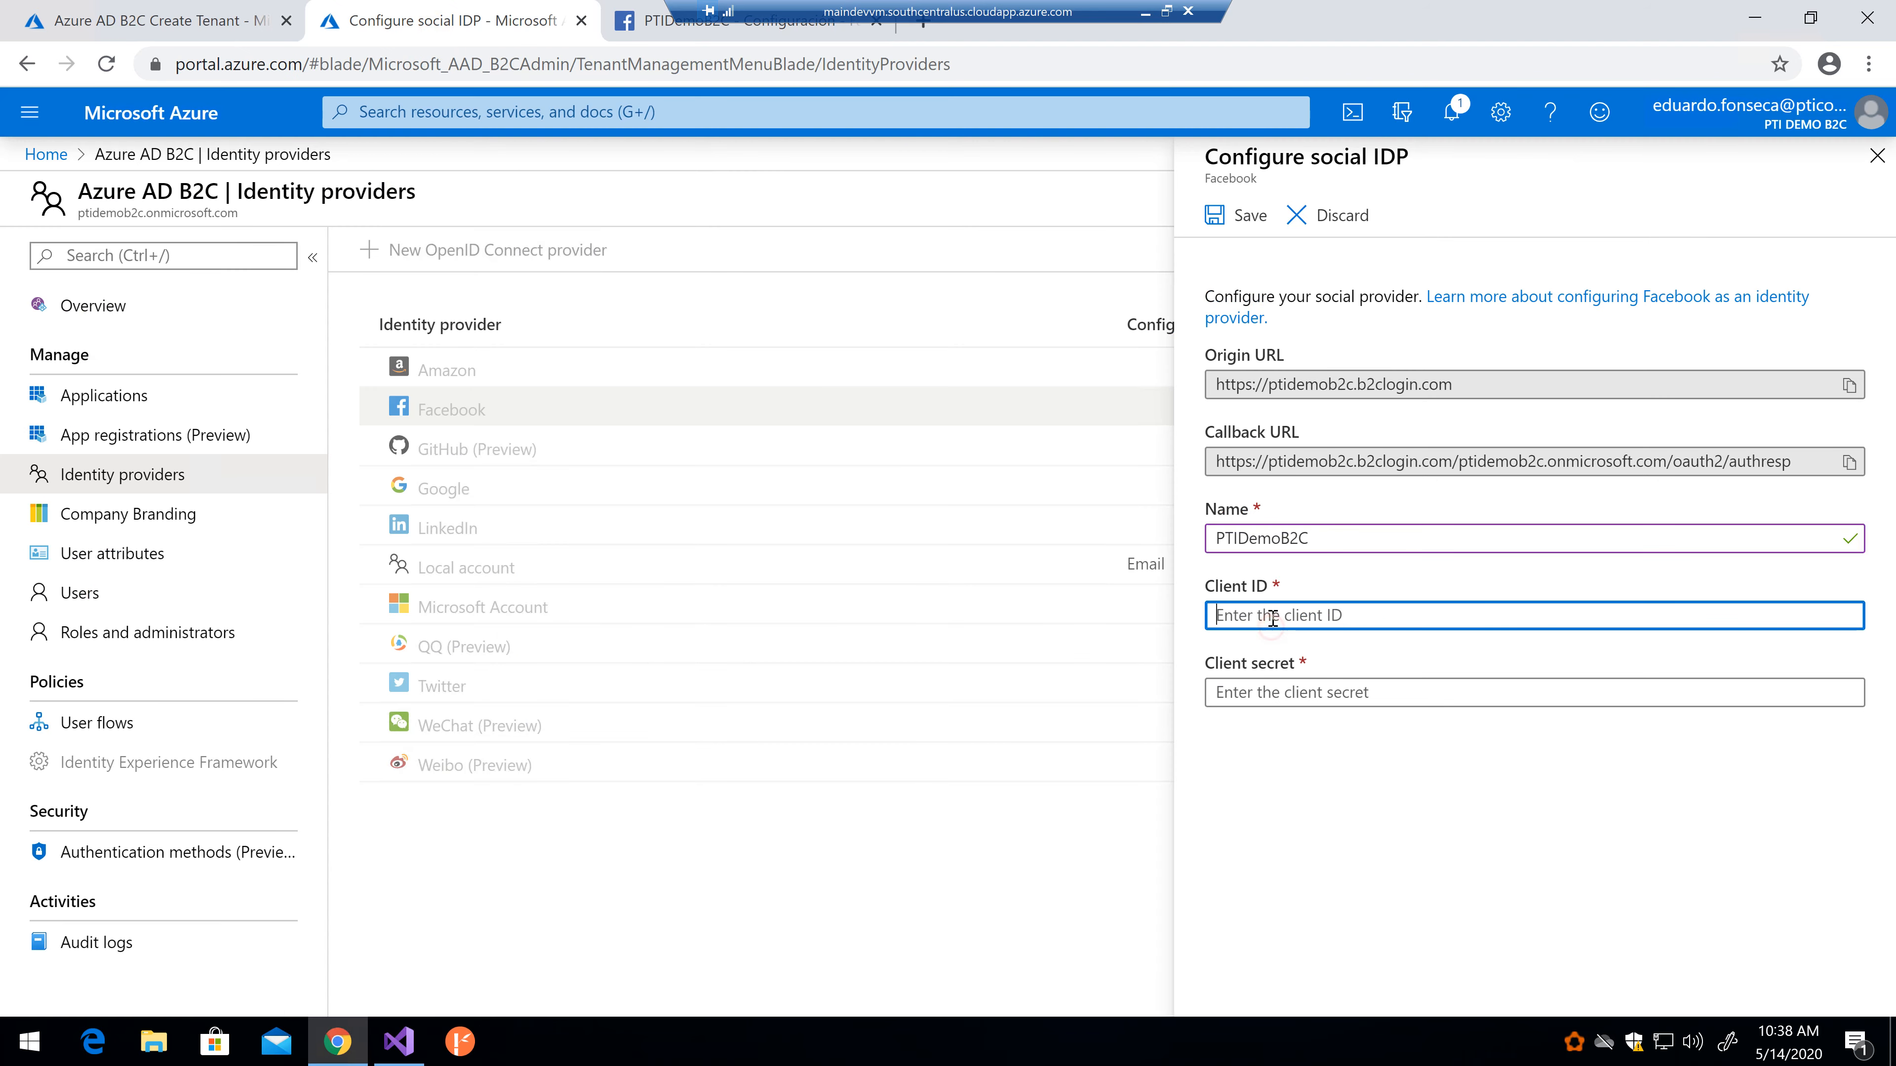
pyautogui.write('v')
pyautogui.press('BackSpace')
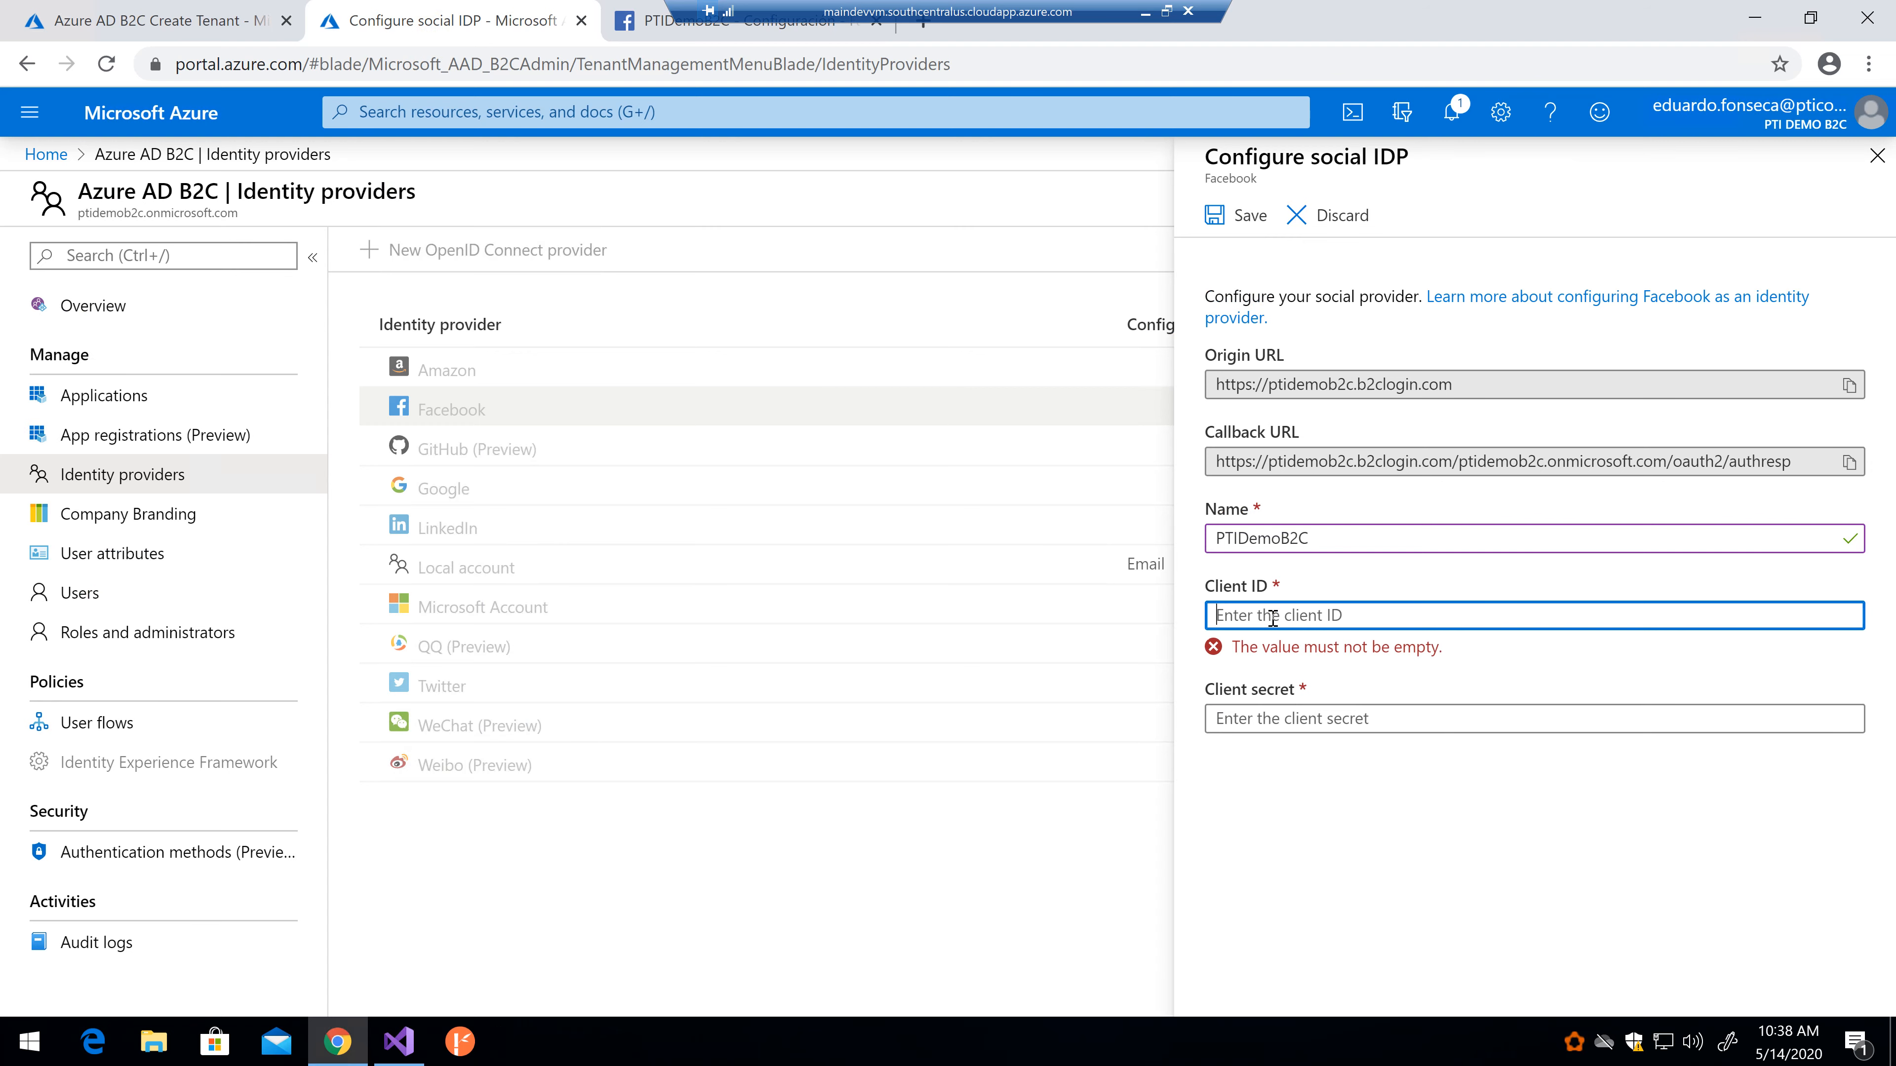
pyautogui.hotkey('ctrl', 'v')
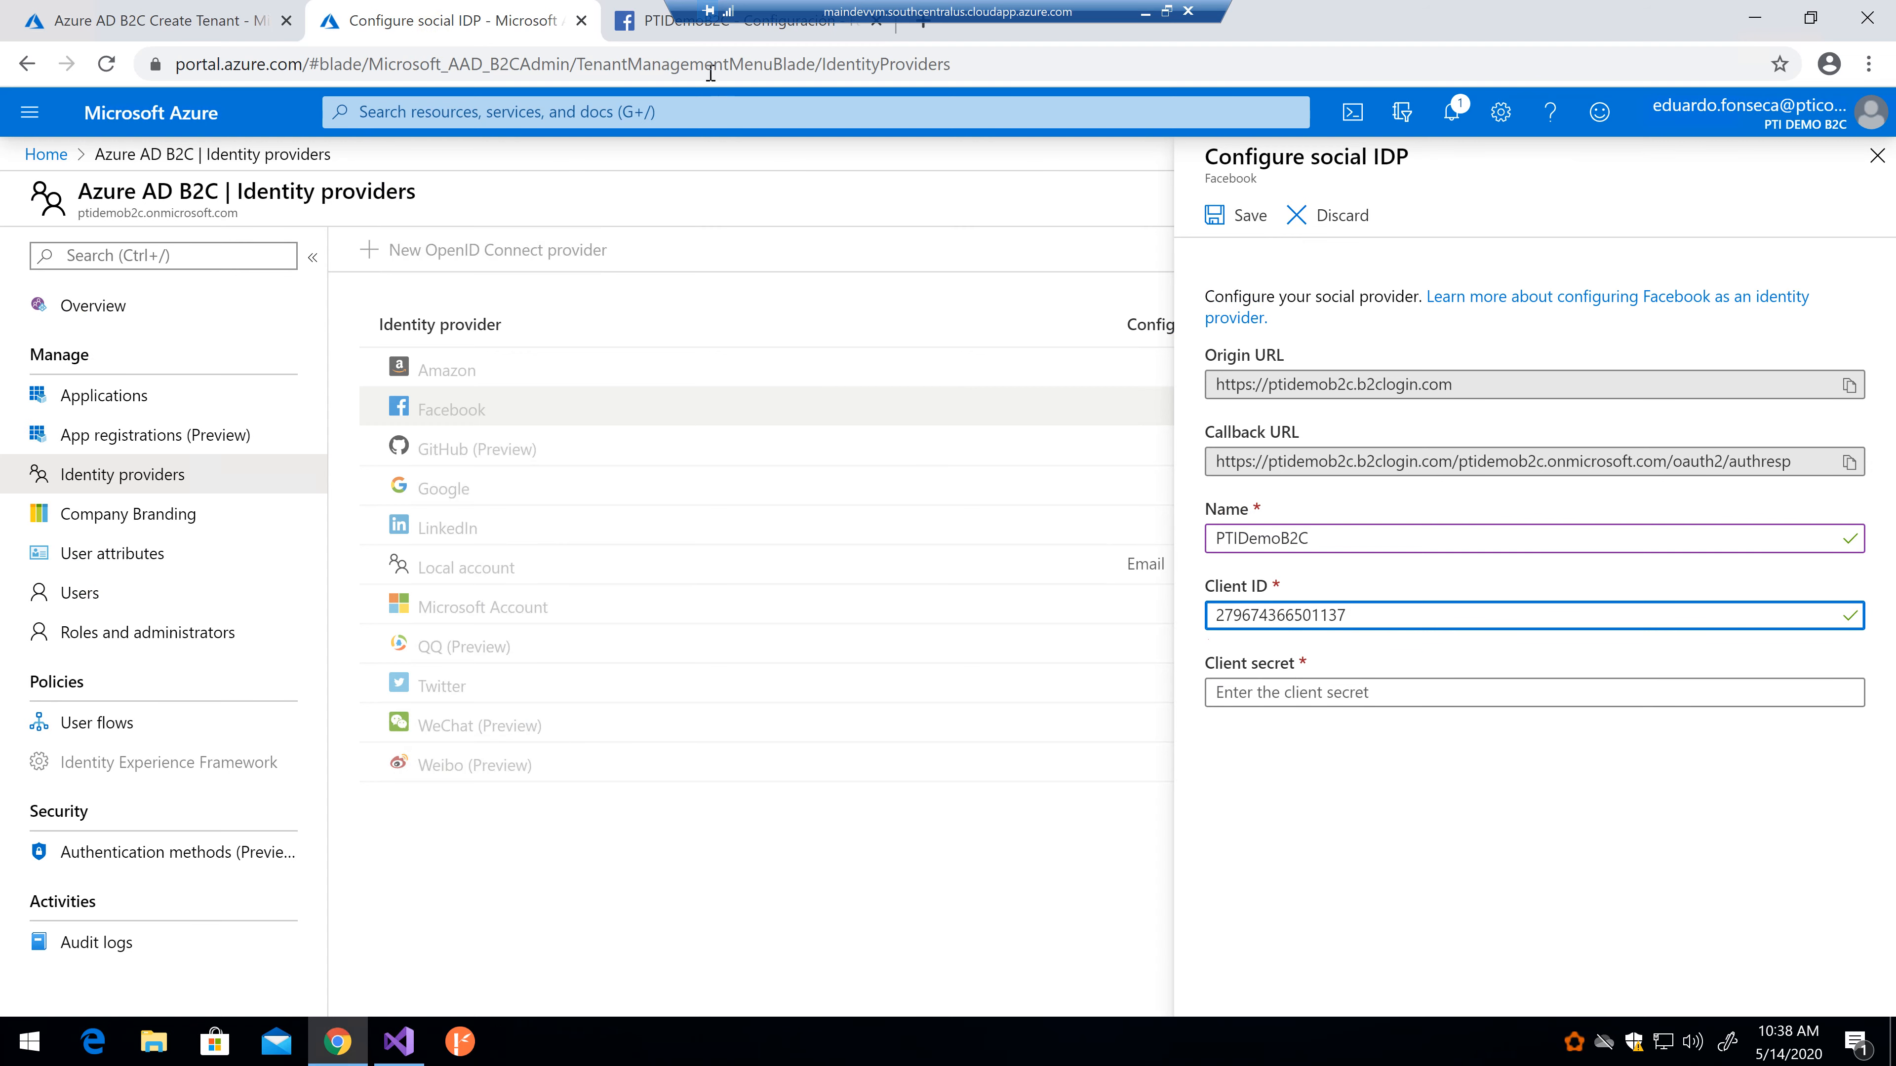
# Step: In PTIDemoB2C's basic settings on Facebook for Developers, reveal the app secret by re-entering the account password, decline saving the password, and copy the secret
pyautogui.click(646, 24)
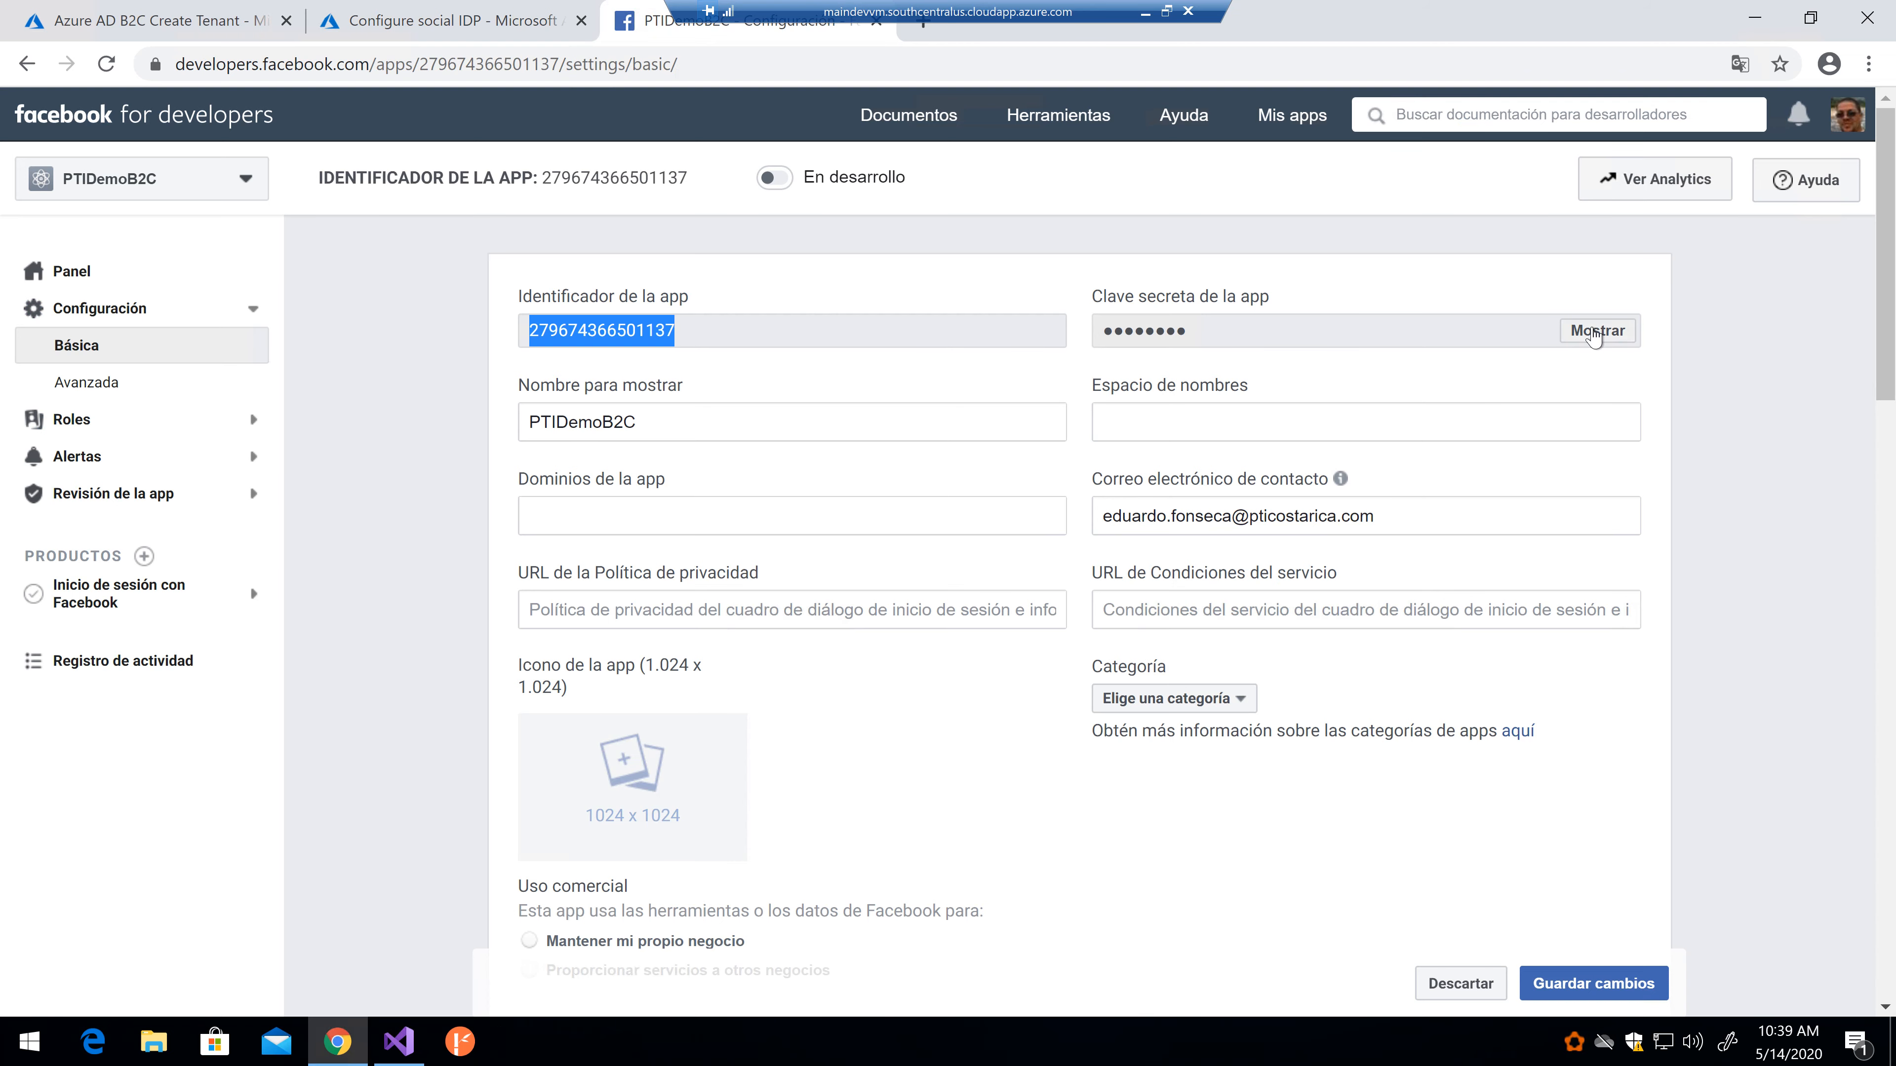
pyautogui.click(1582, 334)
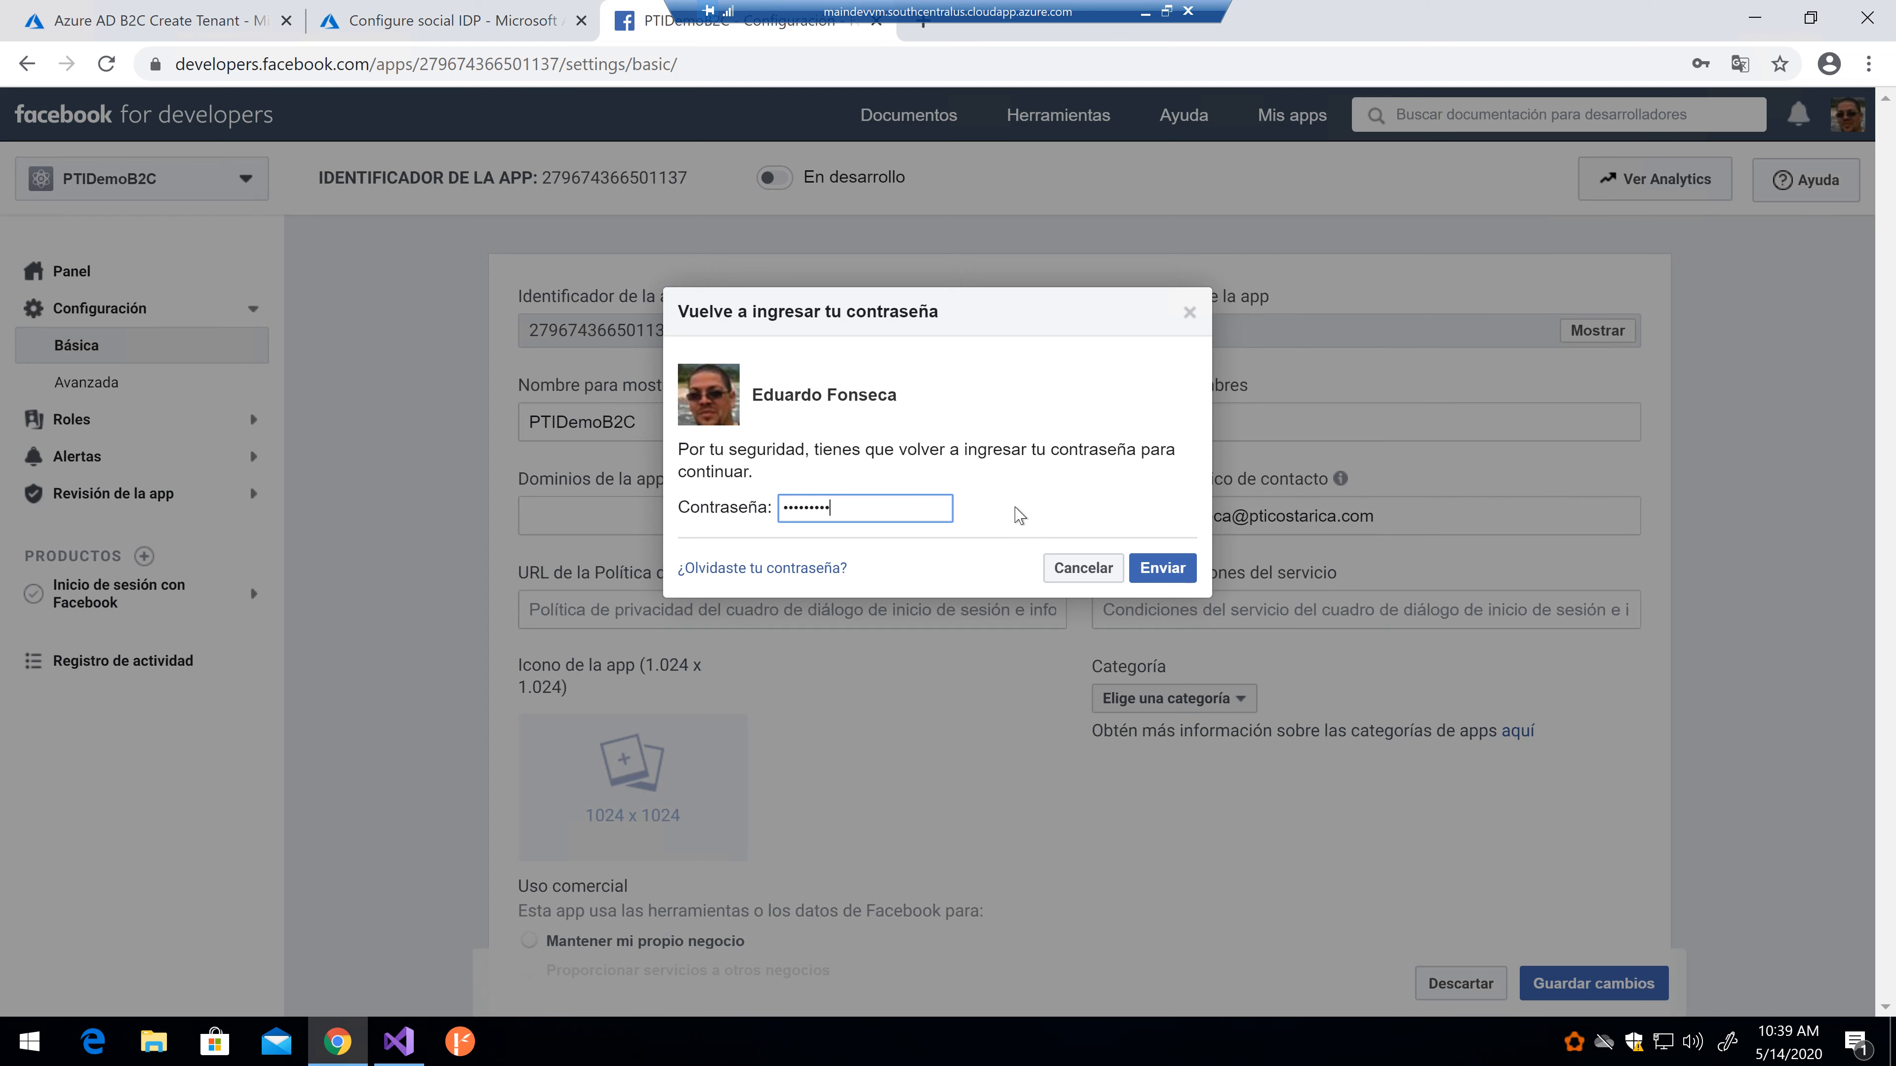
pyautogui.click(1158, 568)
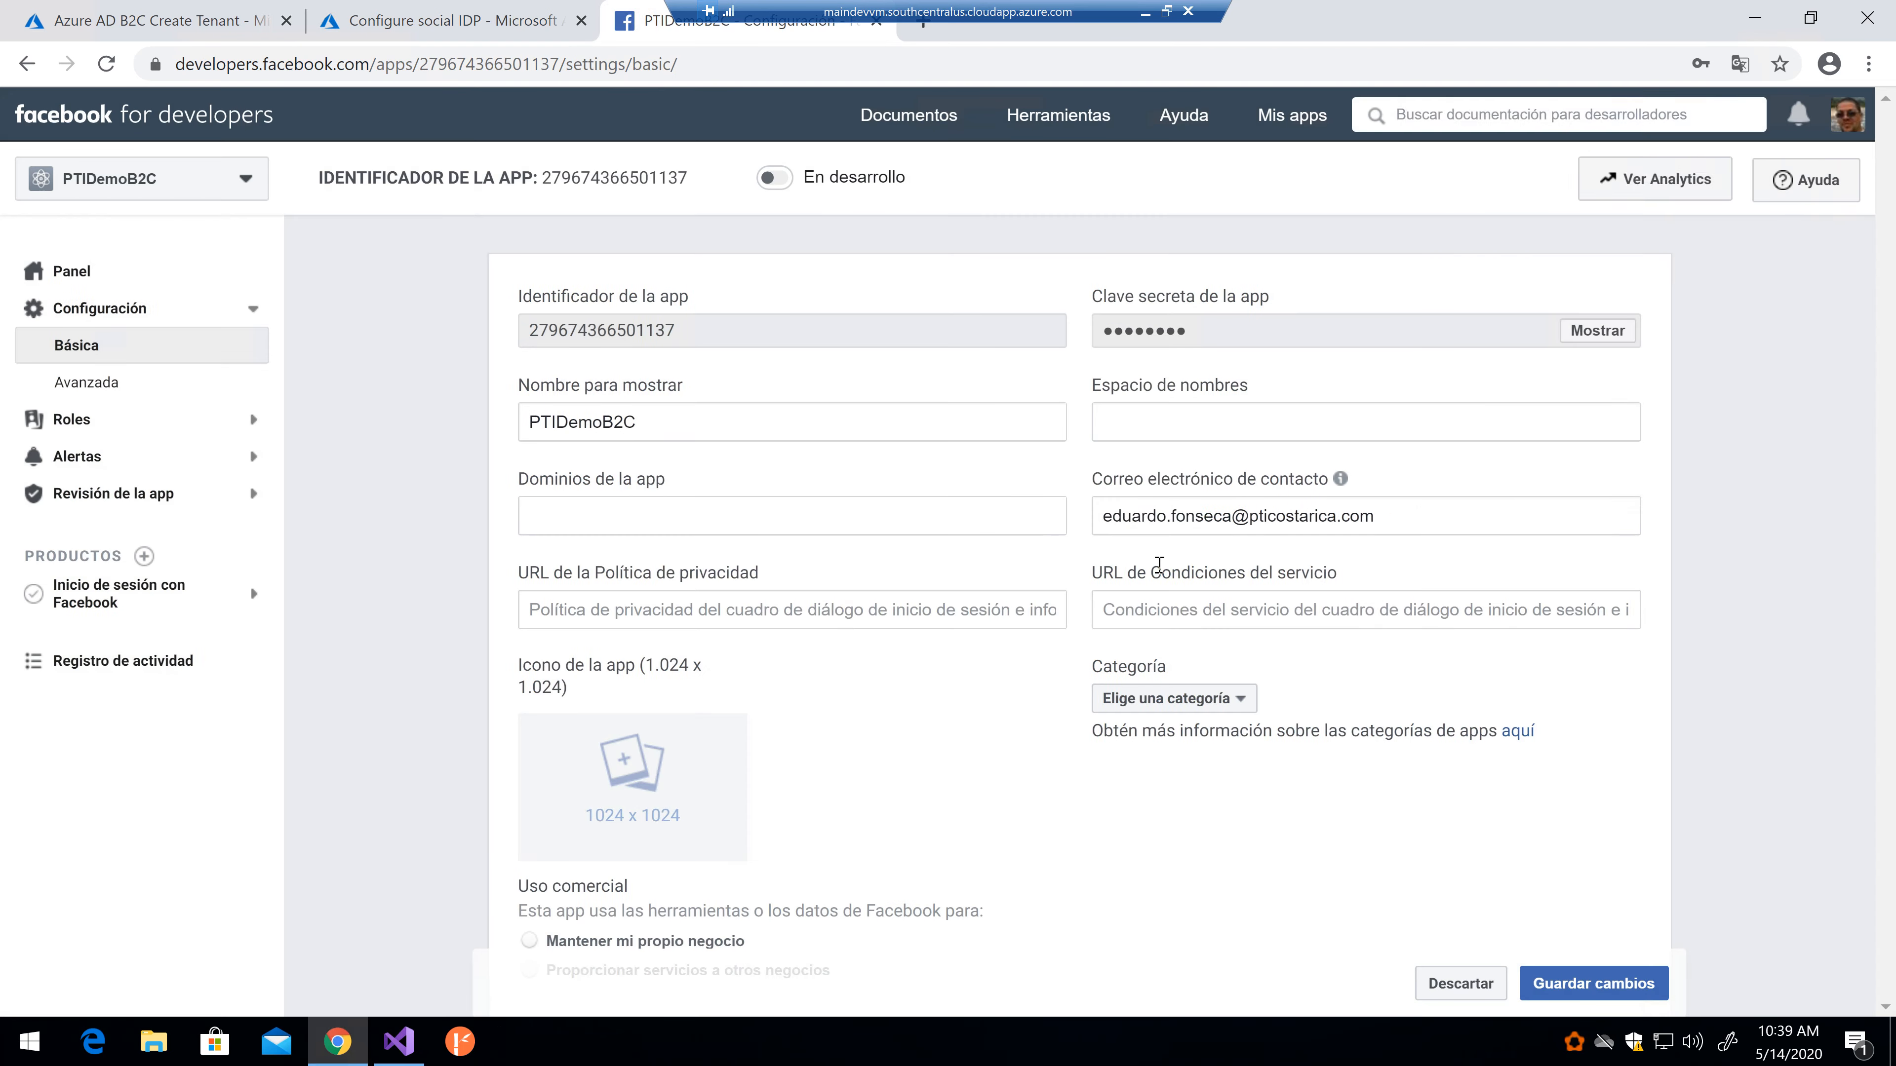
pyautogui.click(1764, 475)
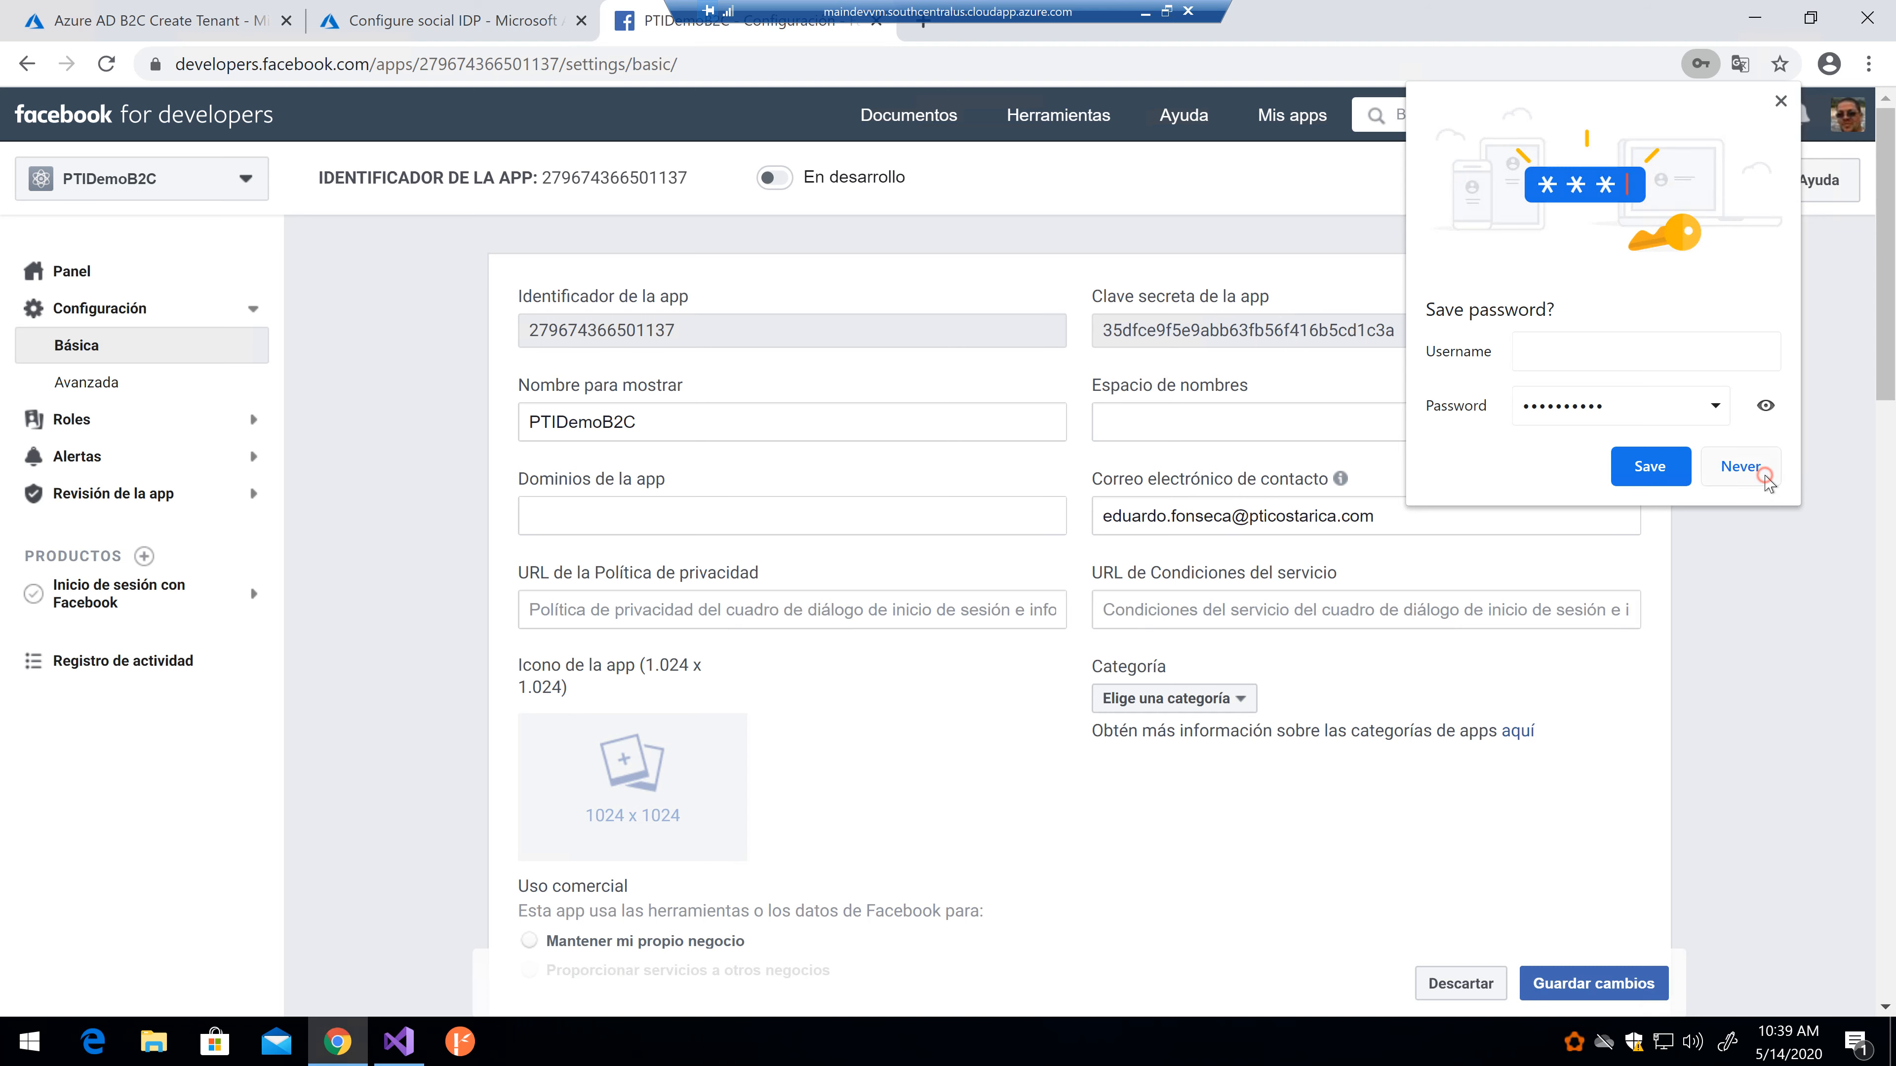
pyautogui.doubleClick(1455, 330)
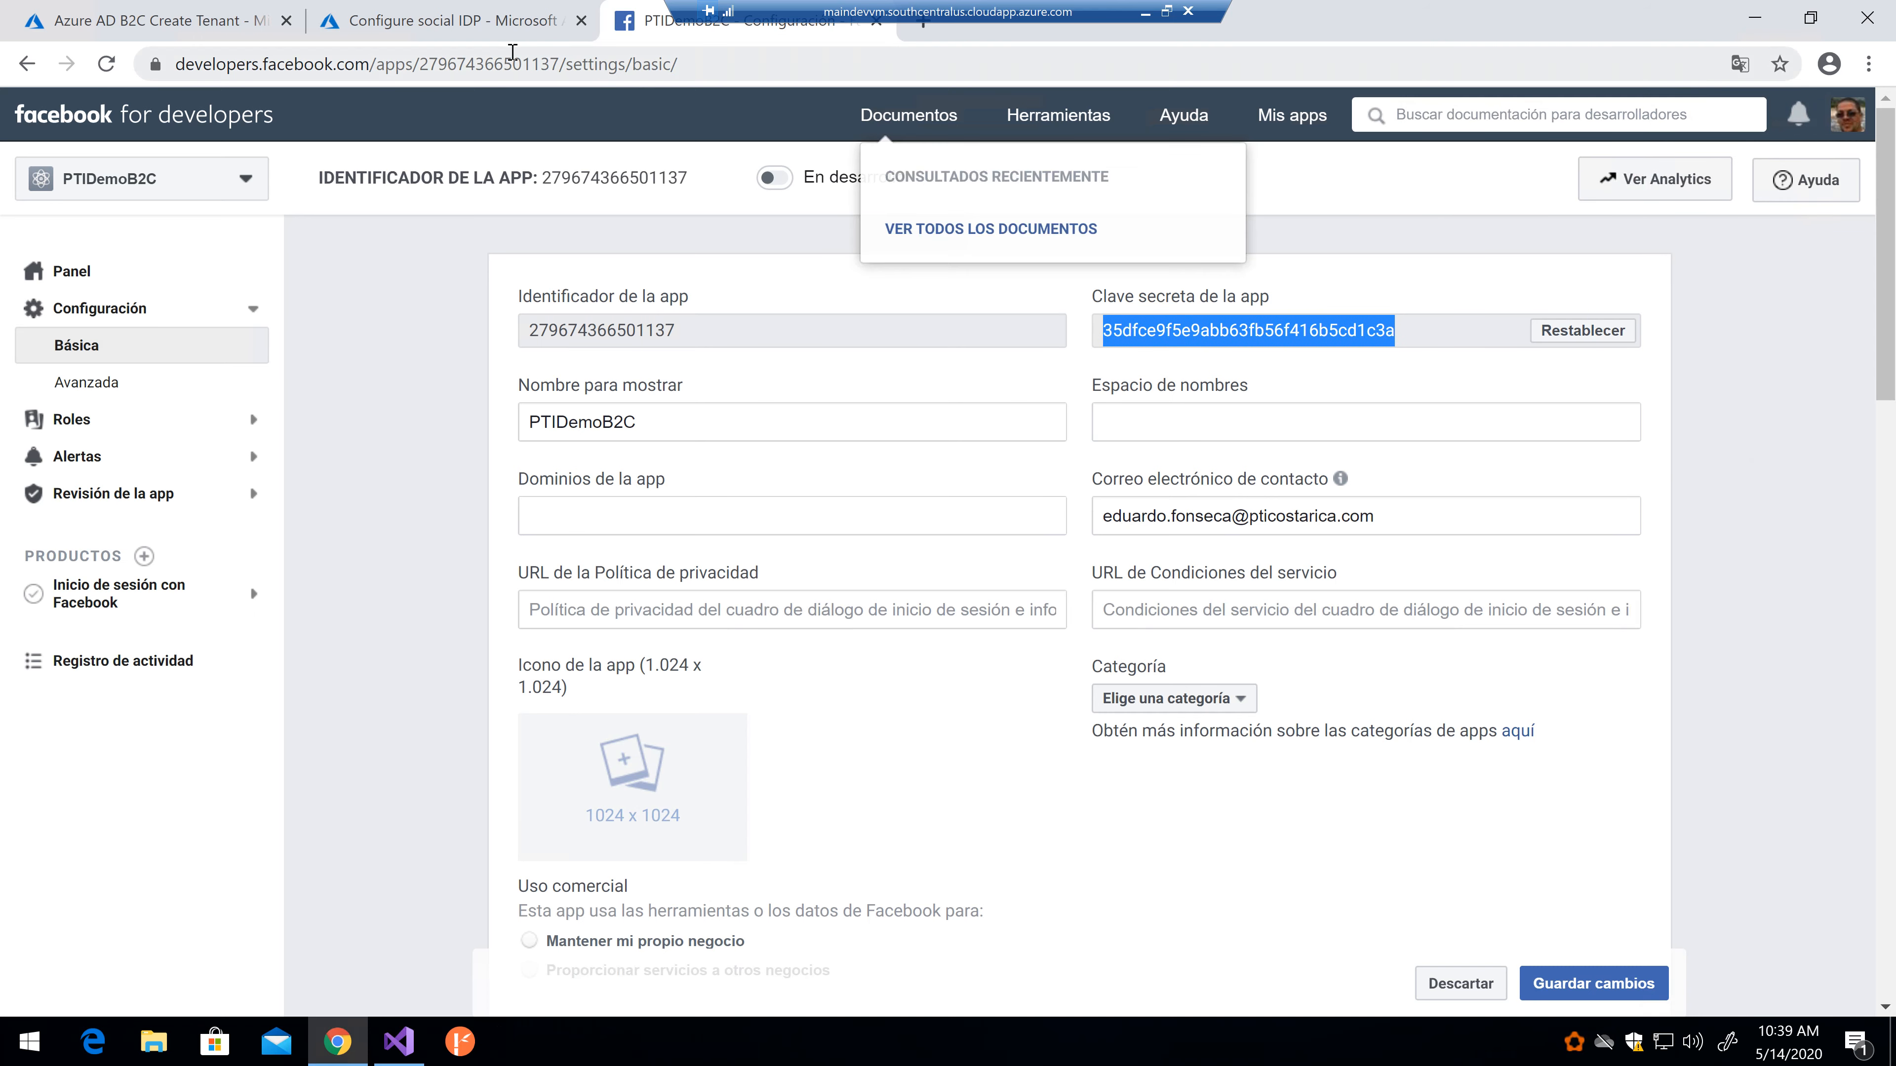
# Step: Switch back to the Azure portal, paste the app secret as the client secret, and save the Facebook identity provider
pyautogui.click(520, 23)
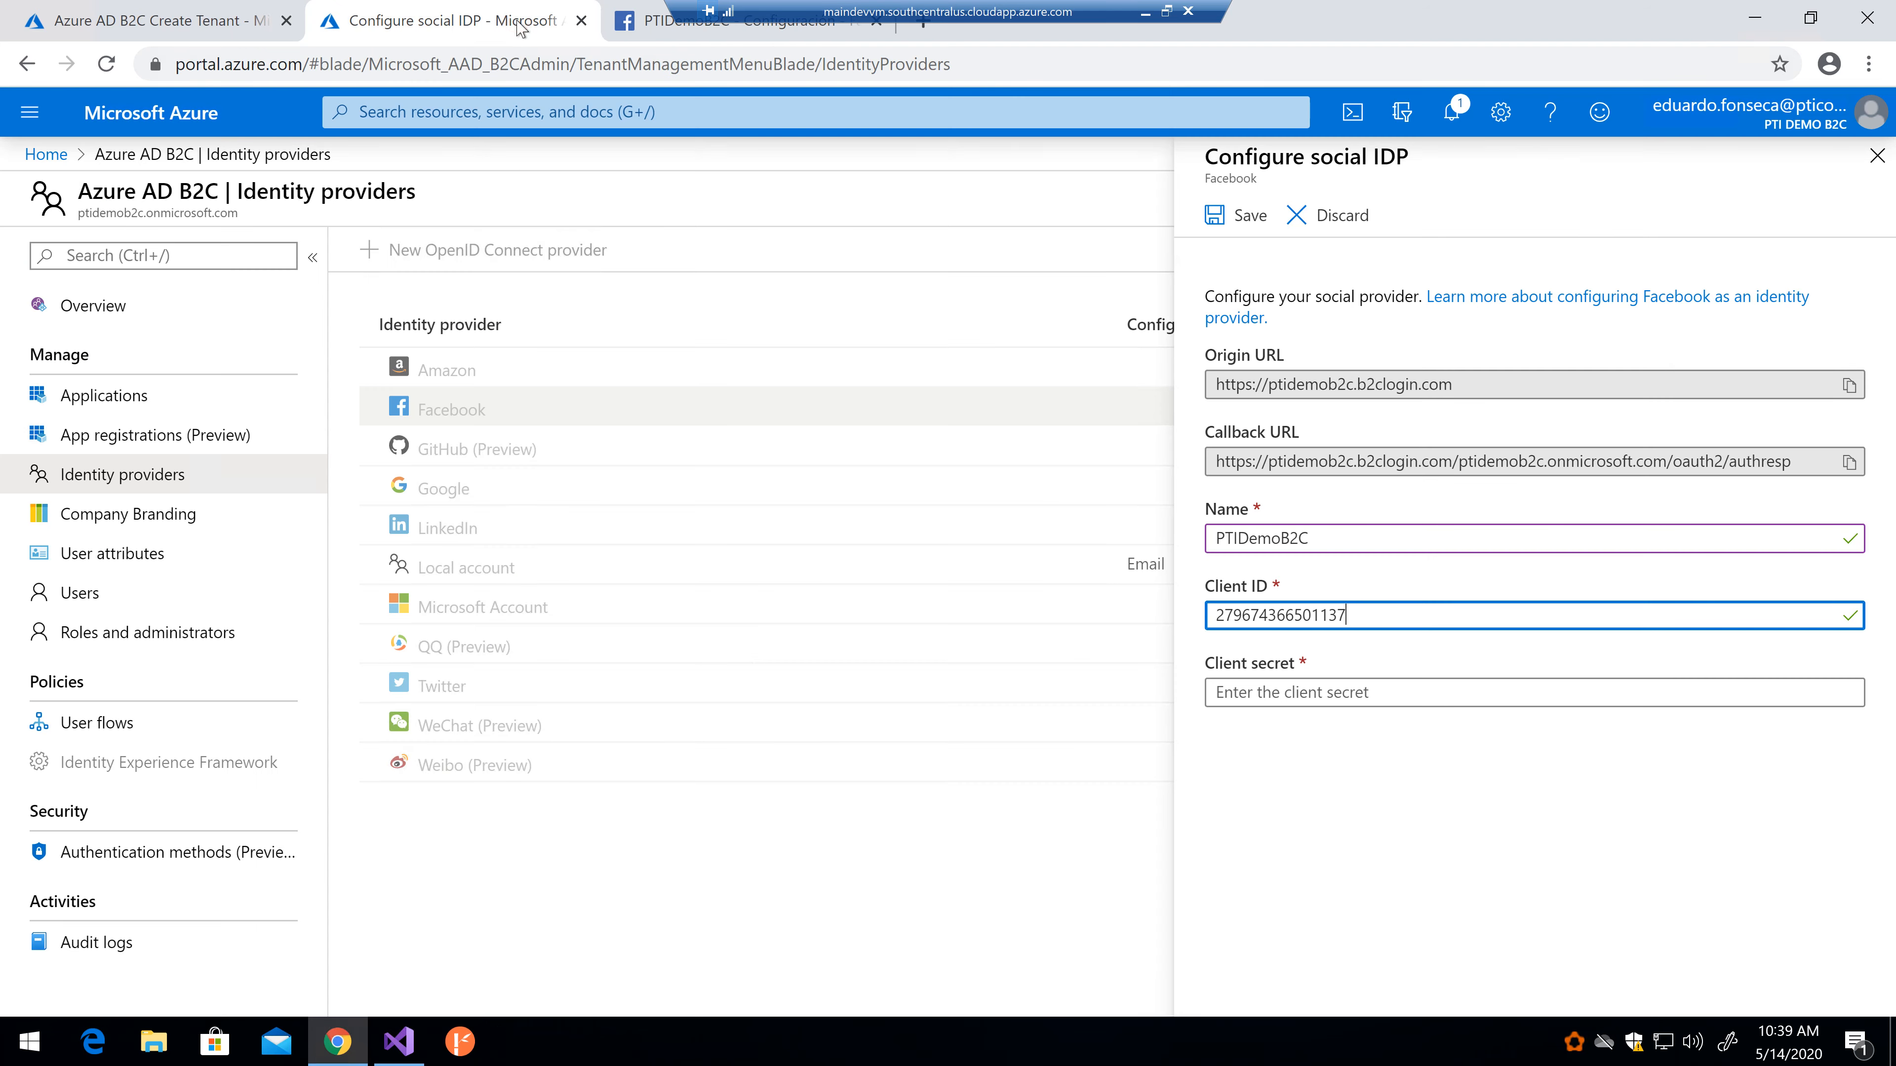
pyautogui.click(1277, 692)
pyautogui.hotkey('ctrl', 'v')
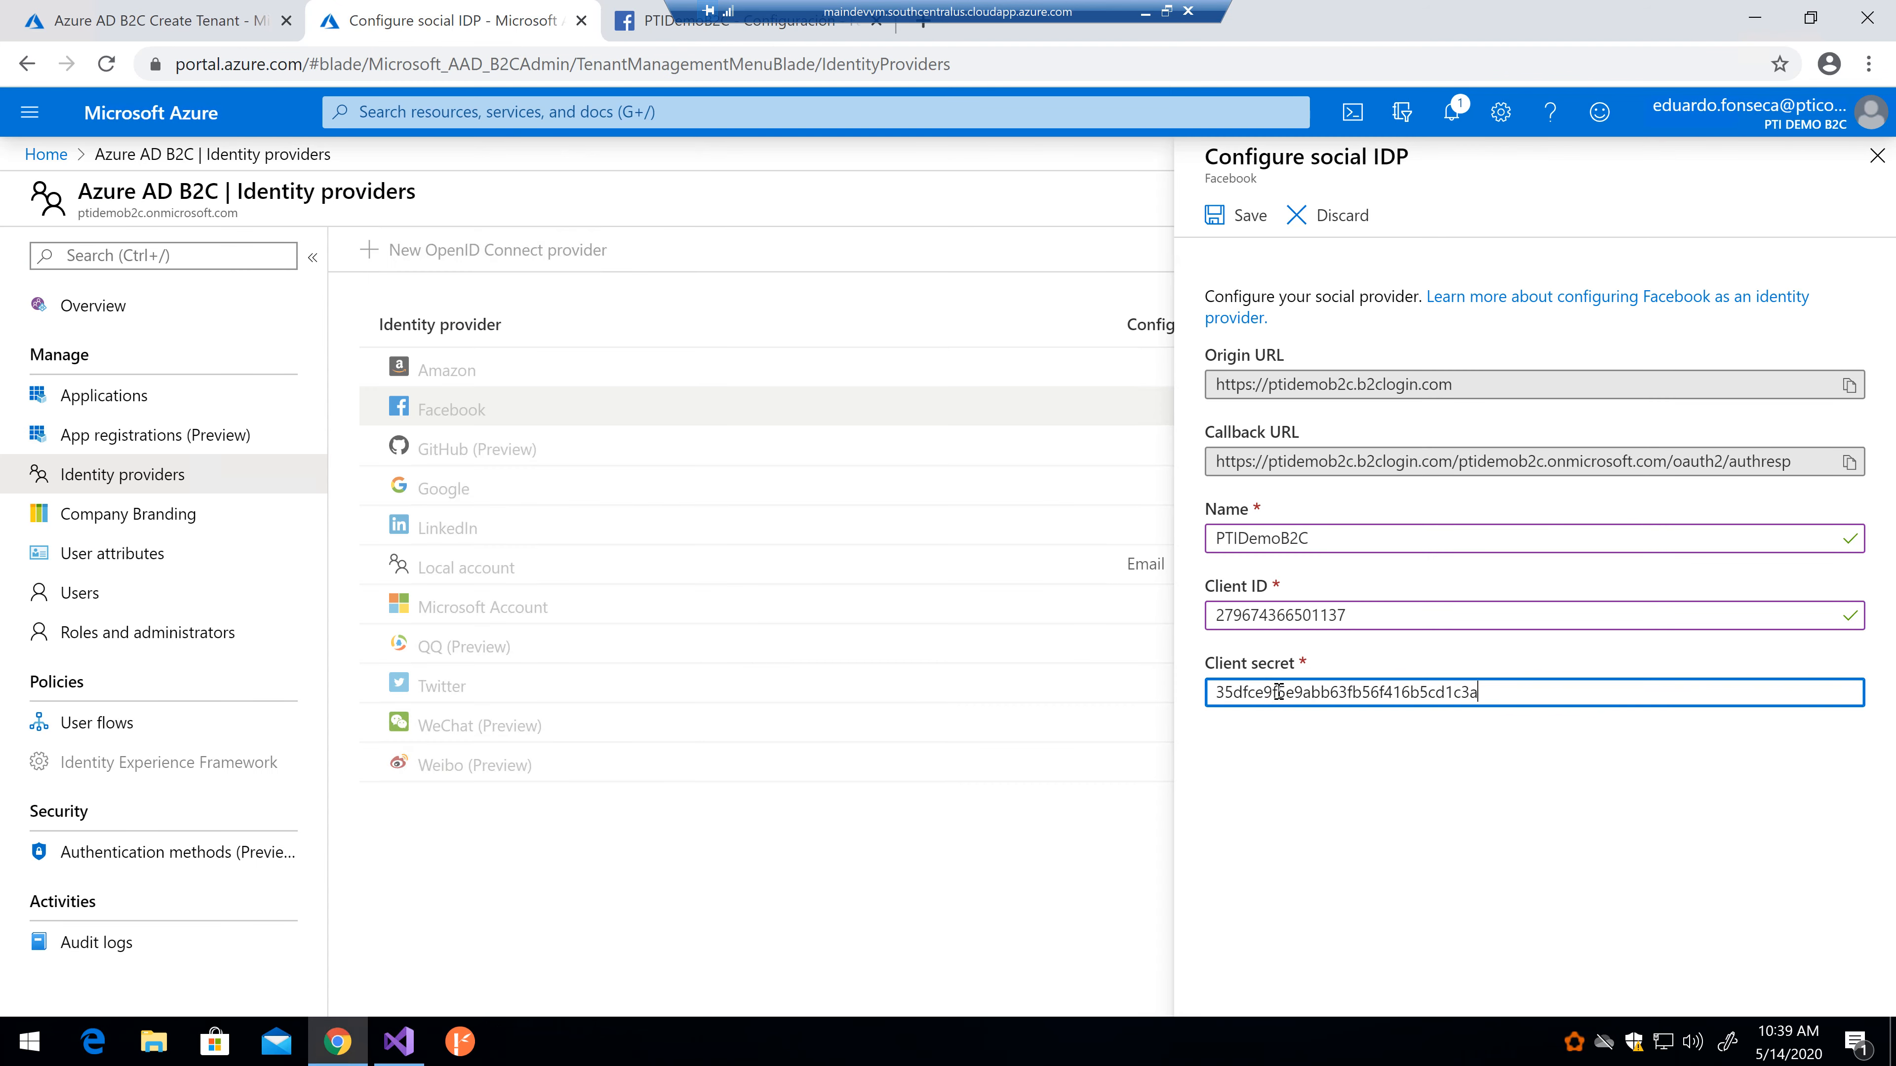
pyautogui.click(1224, 217)
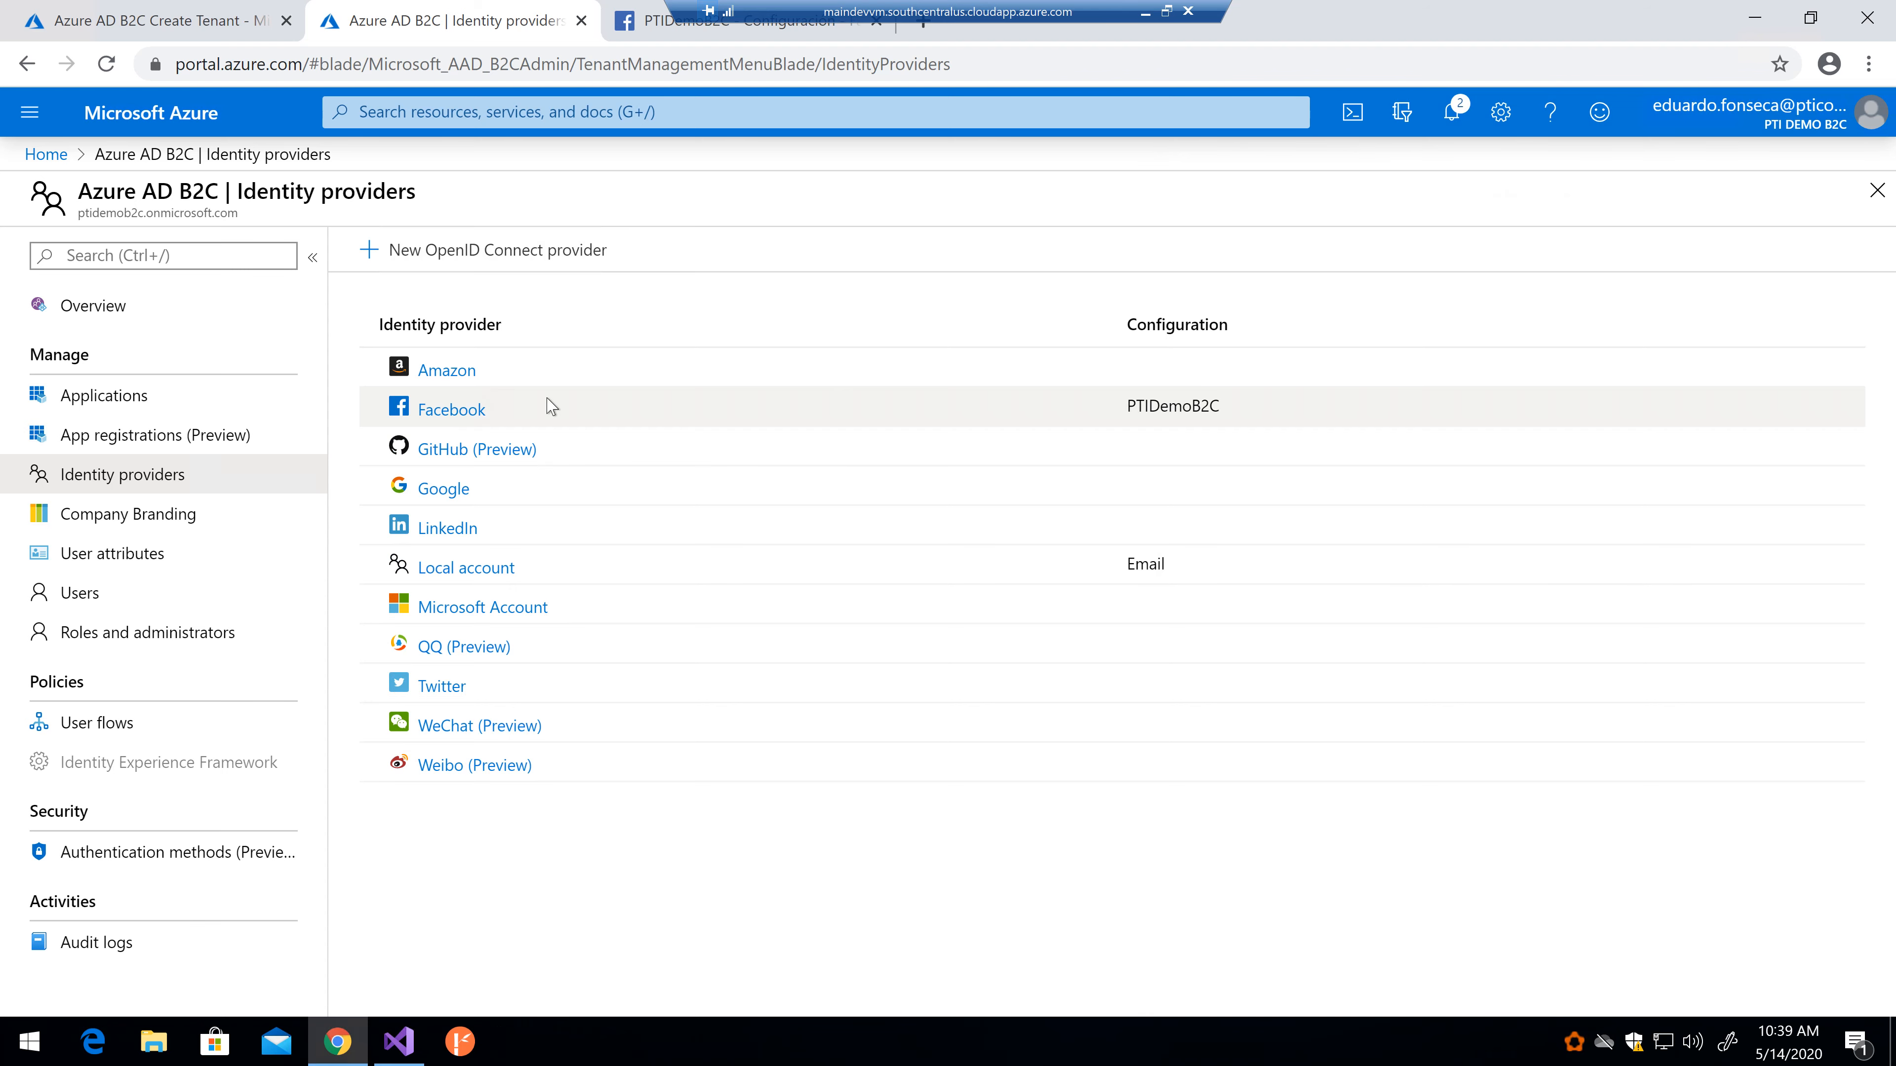
# Step: Start a new user flow in Azure AD B2C, choosing the preview type Sign up and sign in v2
pyautogui.click(146, 739)
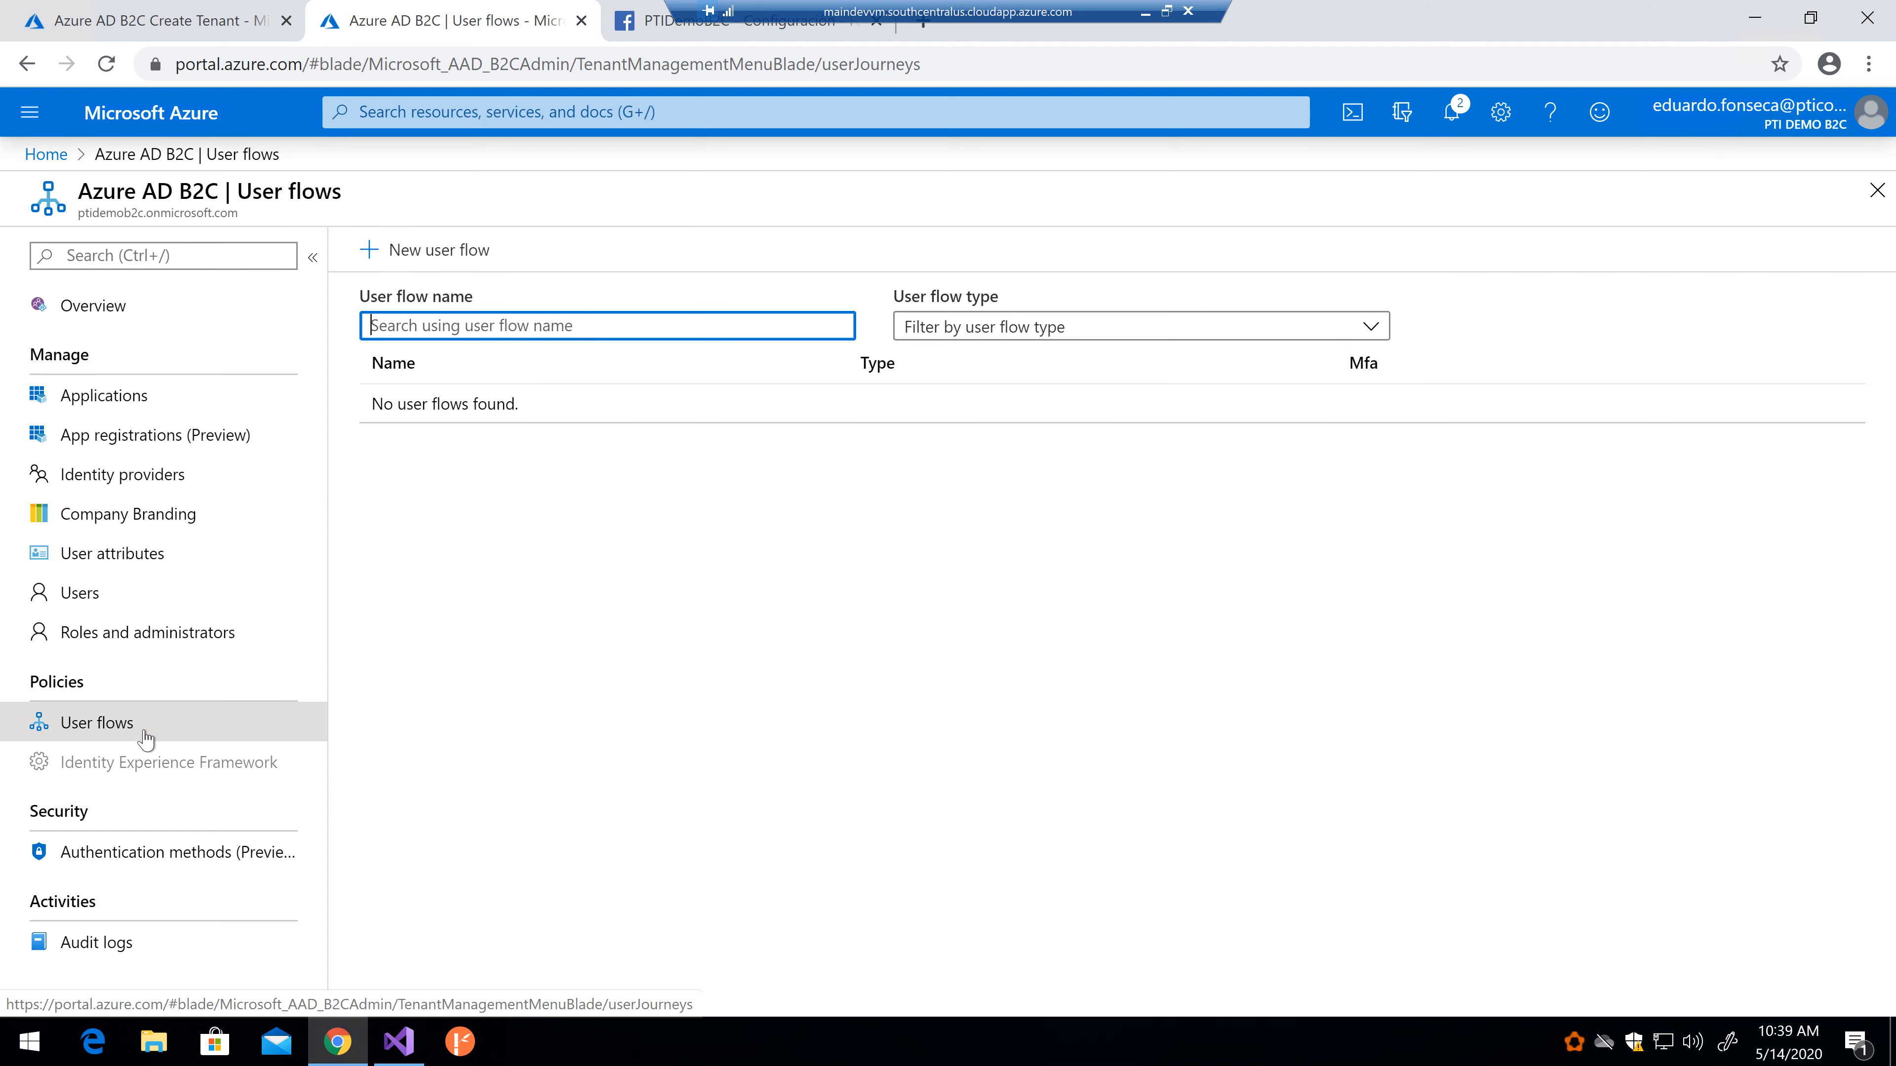
pyautogui.click(459, 256)
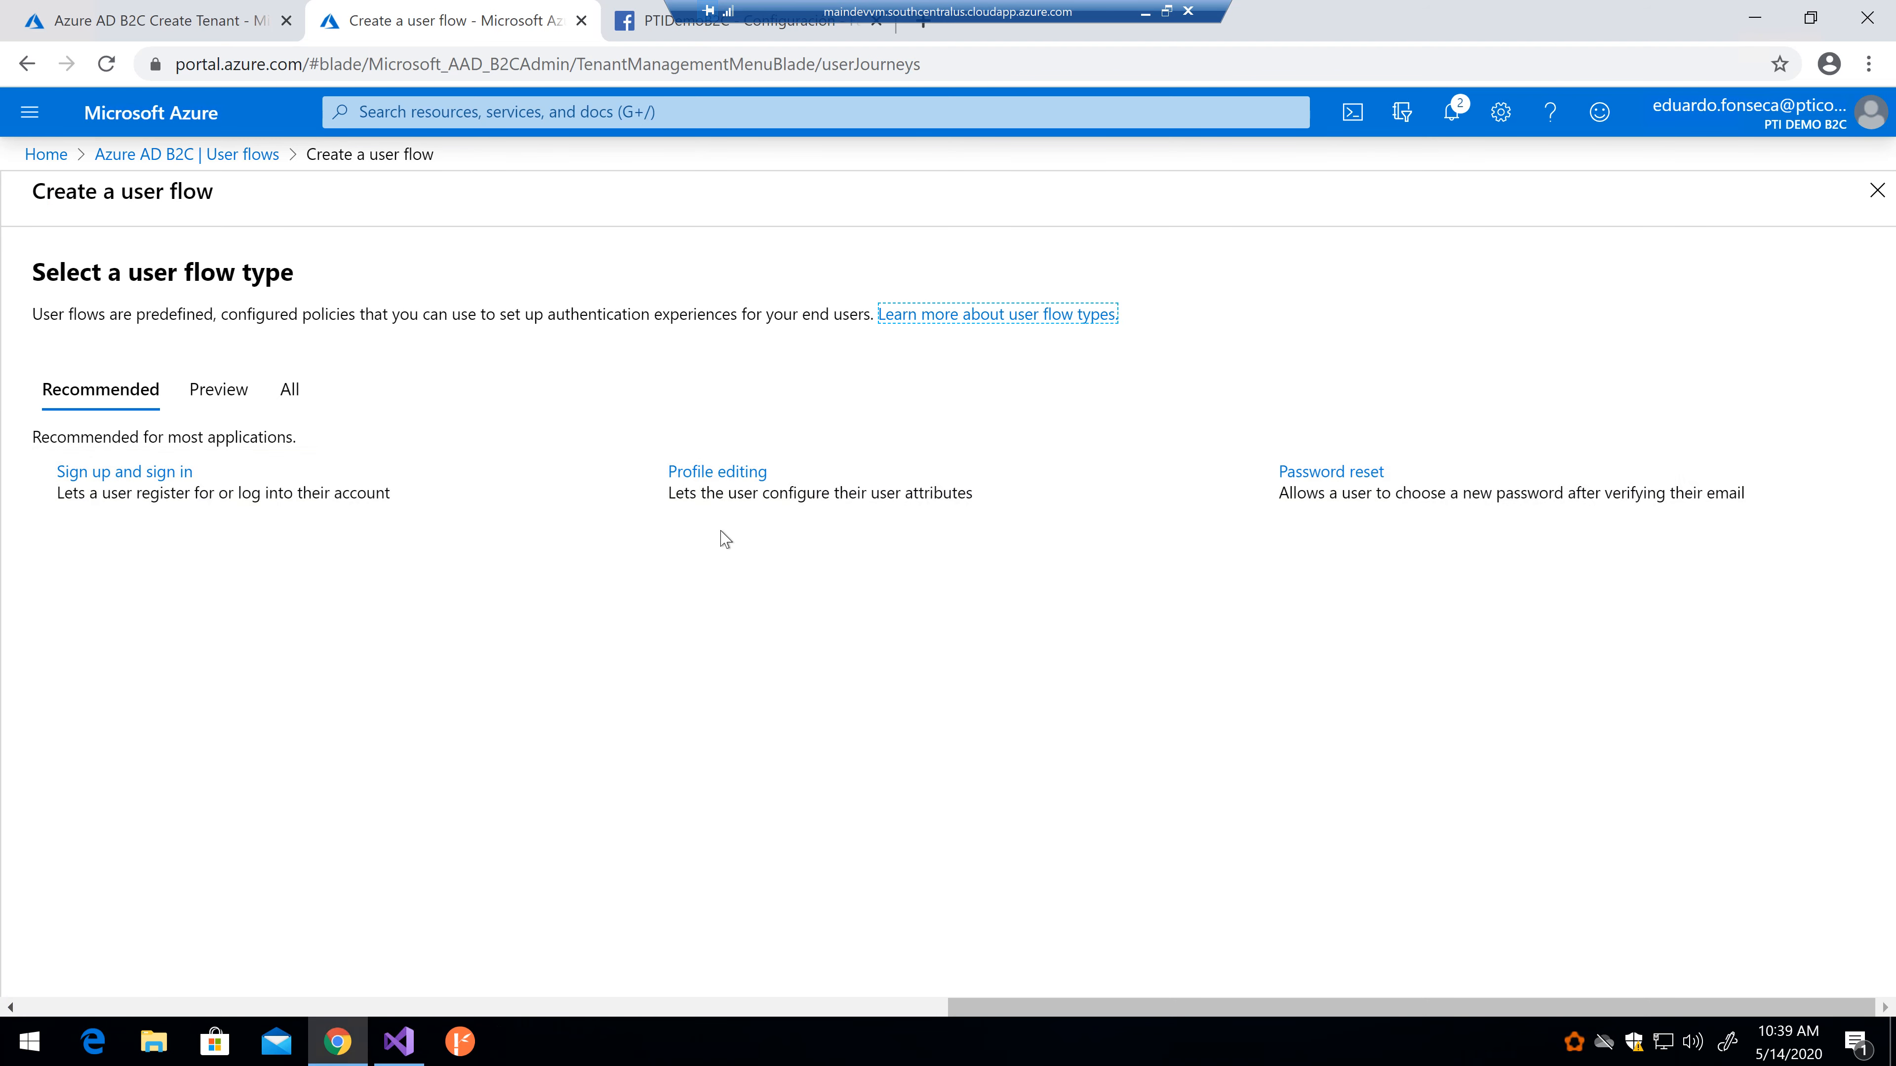
pyautogui.click(239, 405)
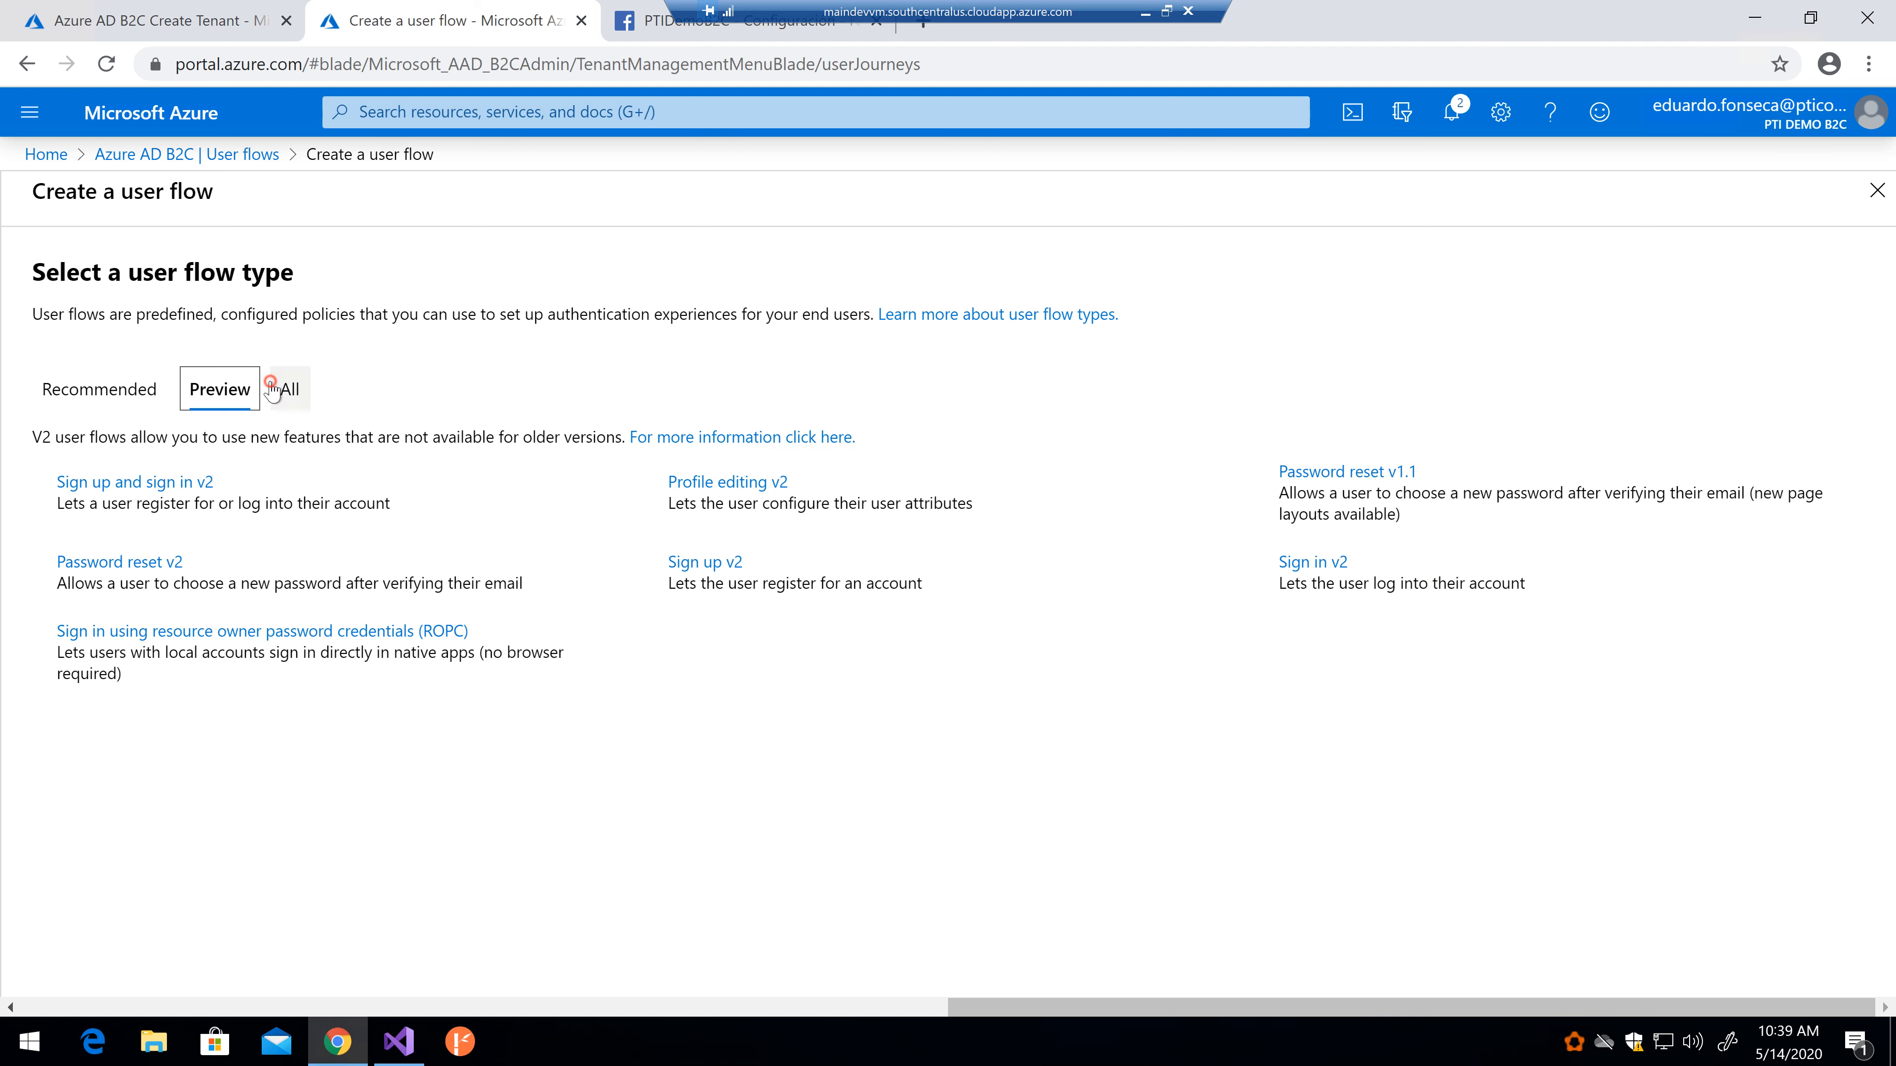
pyautogui.click(283, 389)
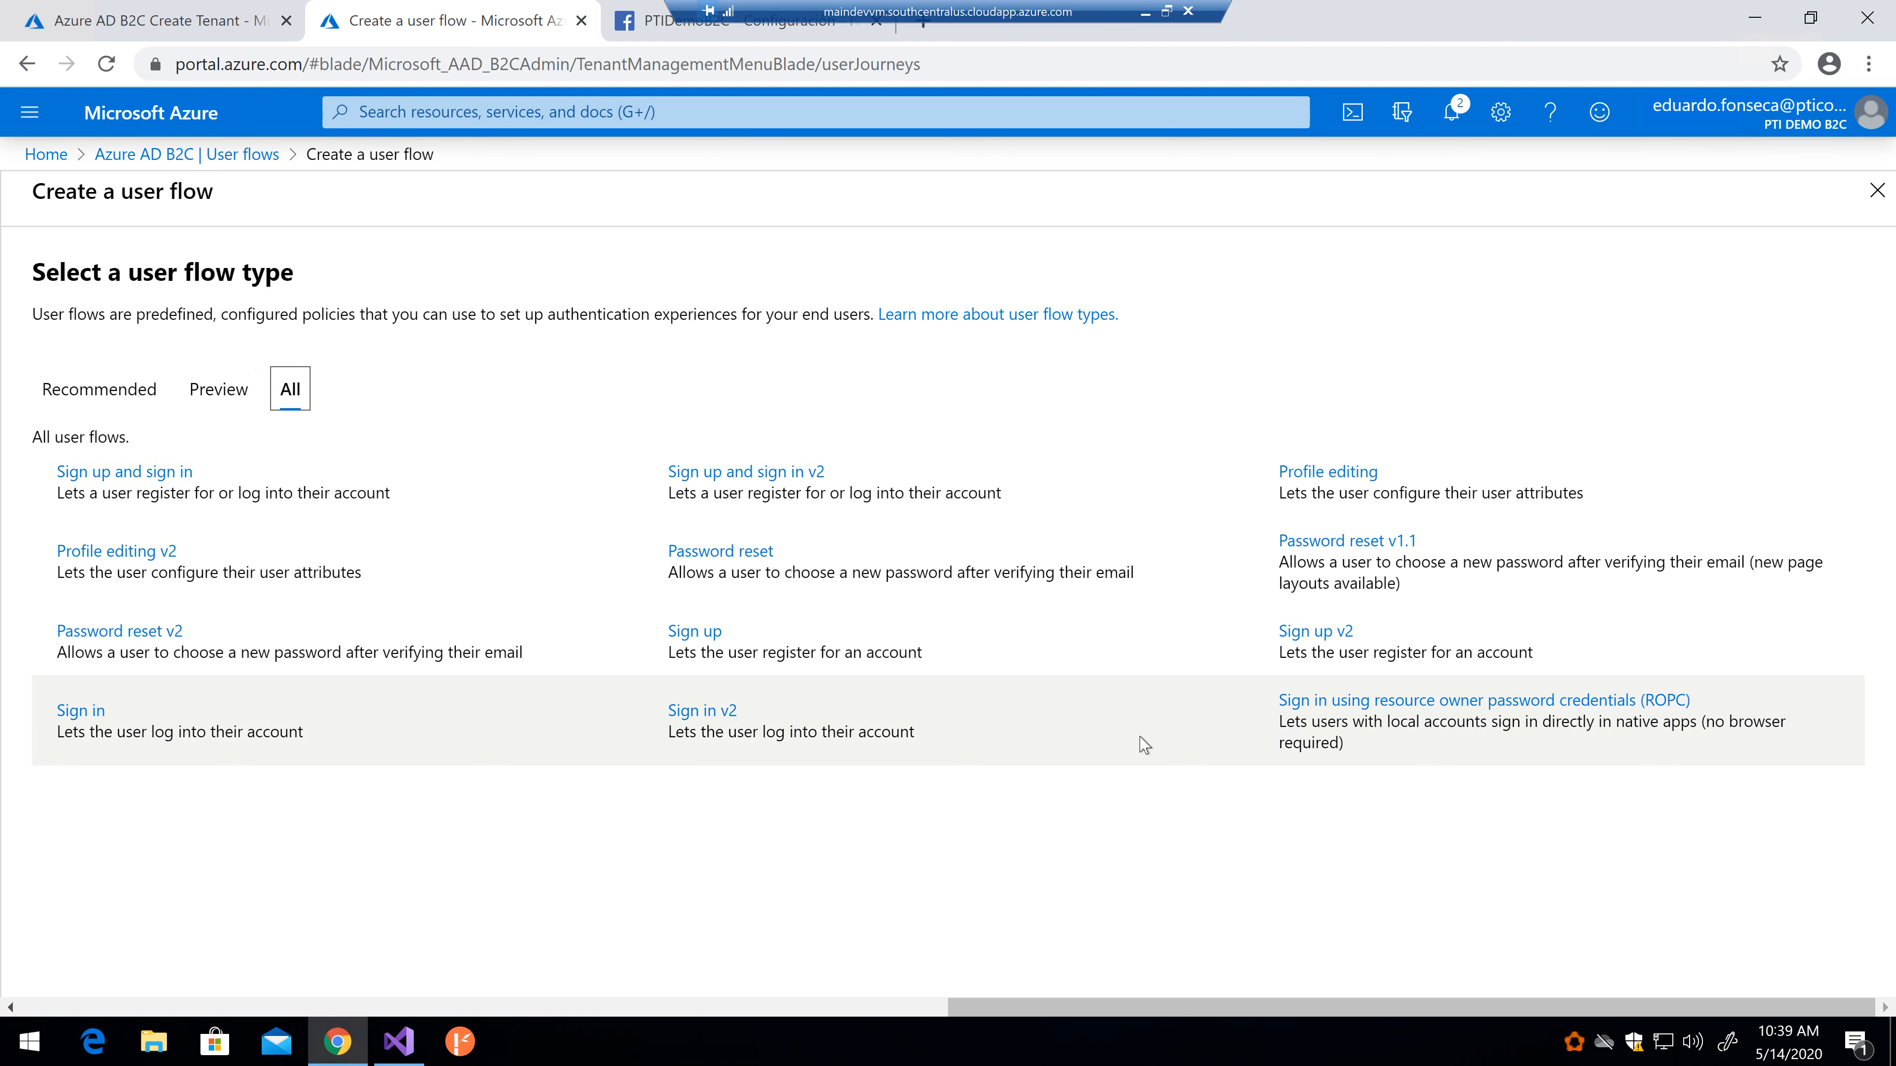
pyautogui.click(149, 392)
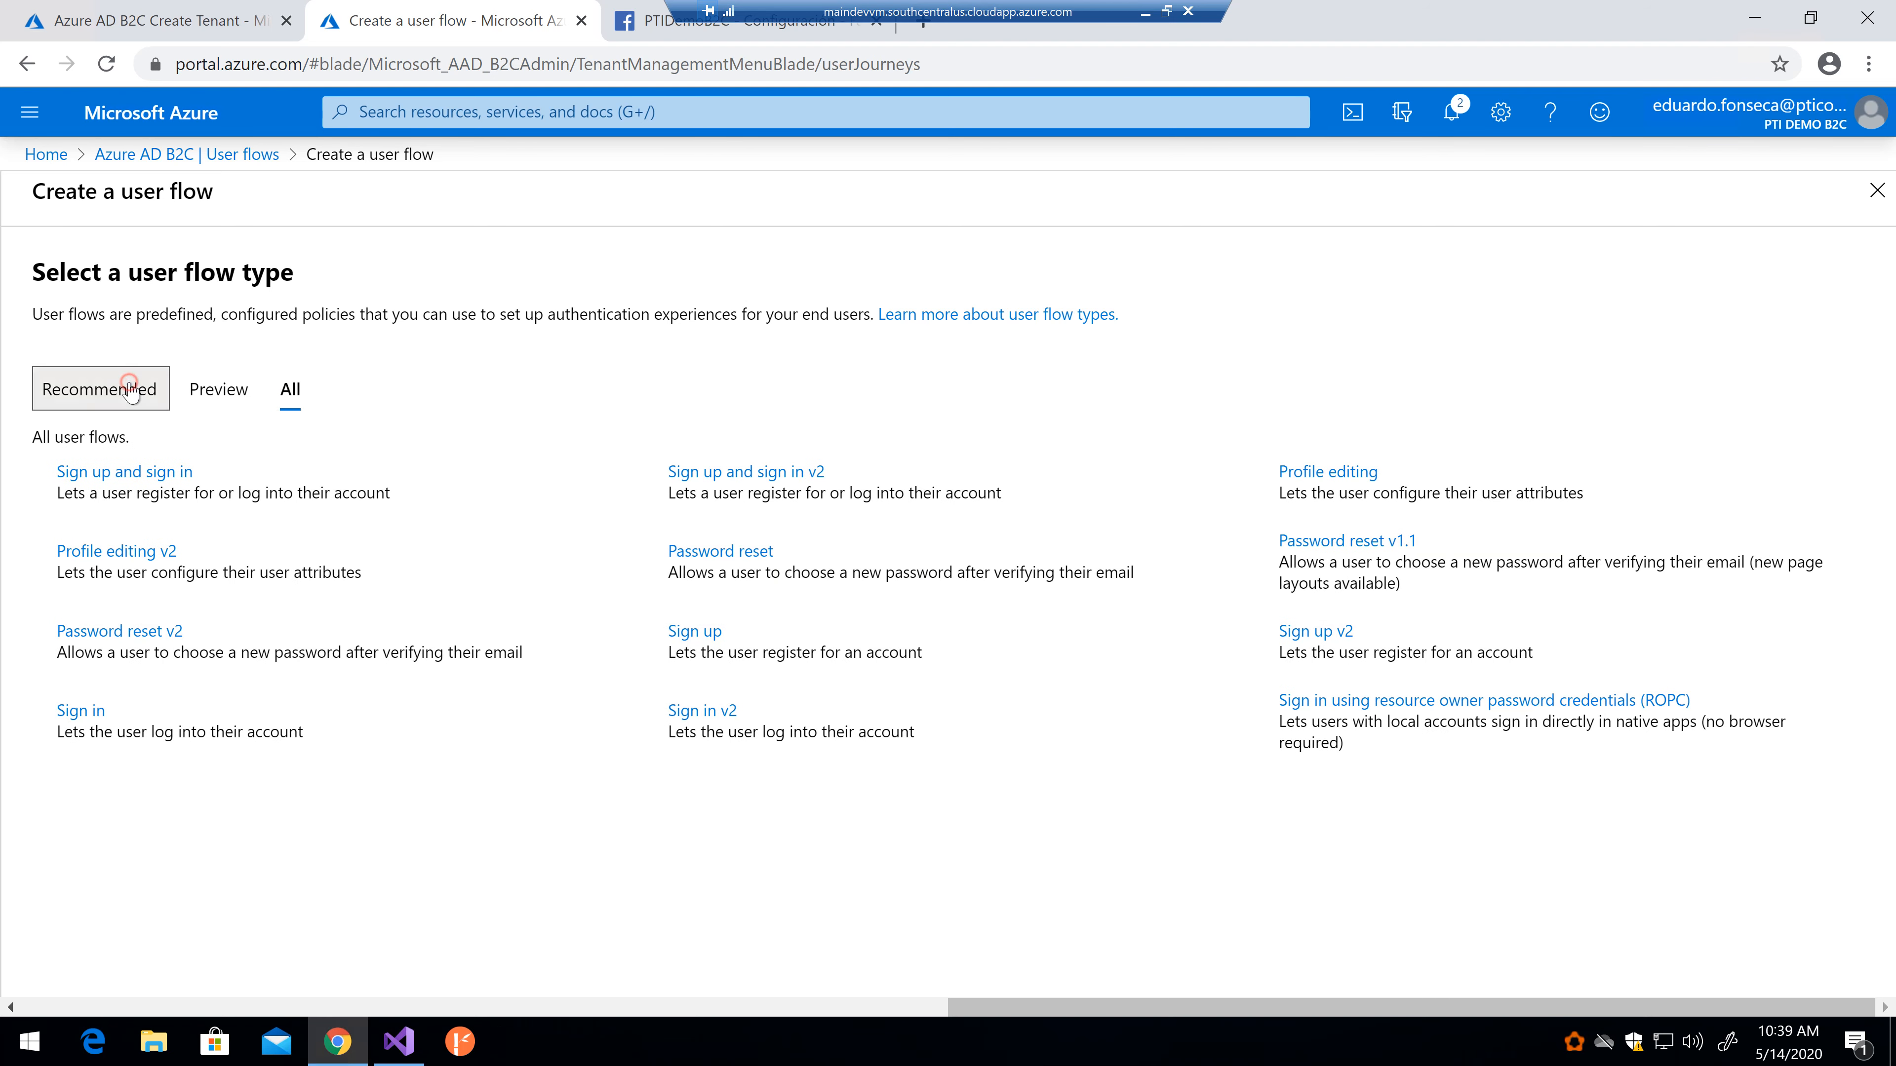
pyautogui.click(234, 397)
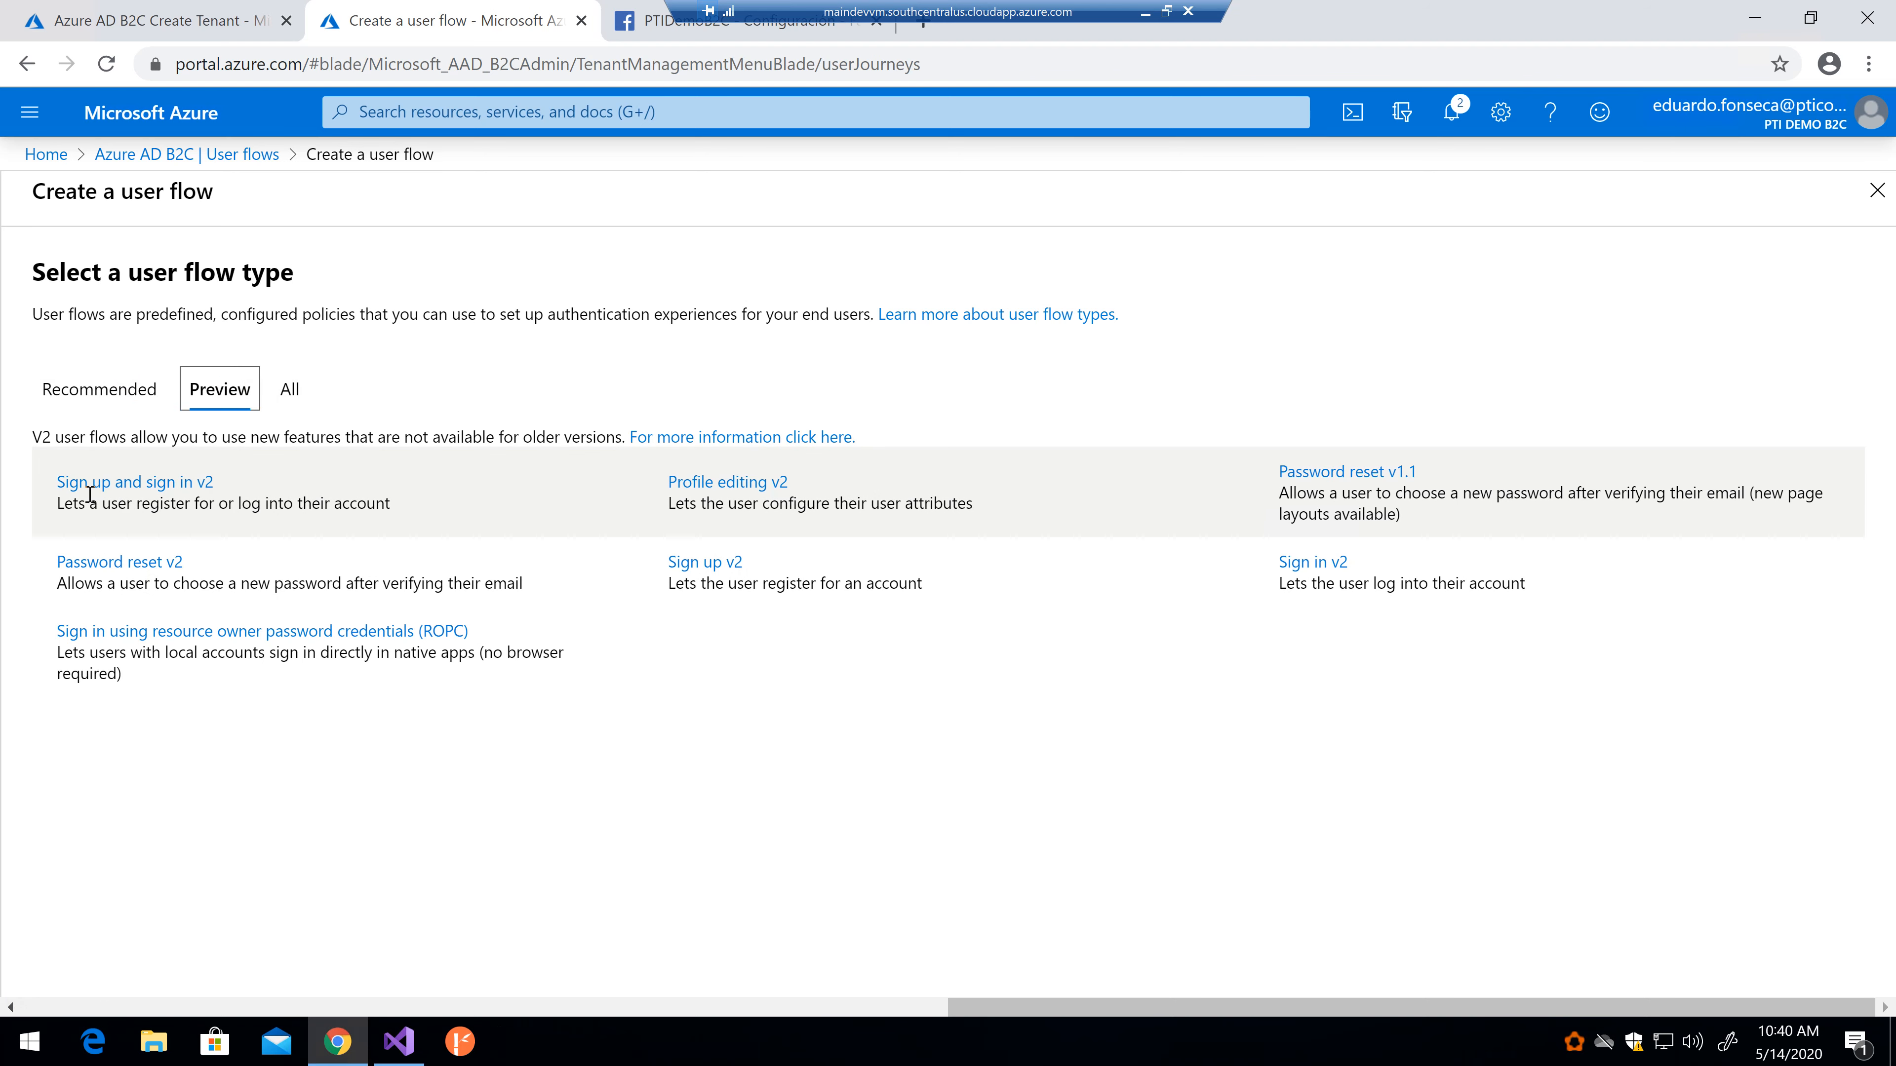
pyautogui.click(148, 484)
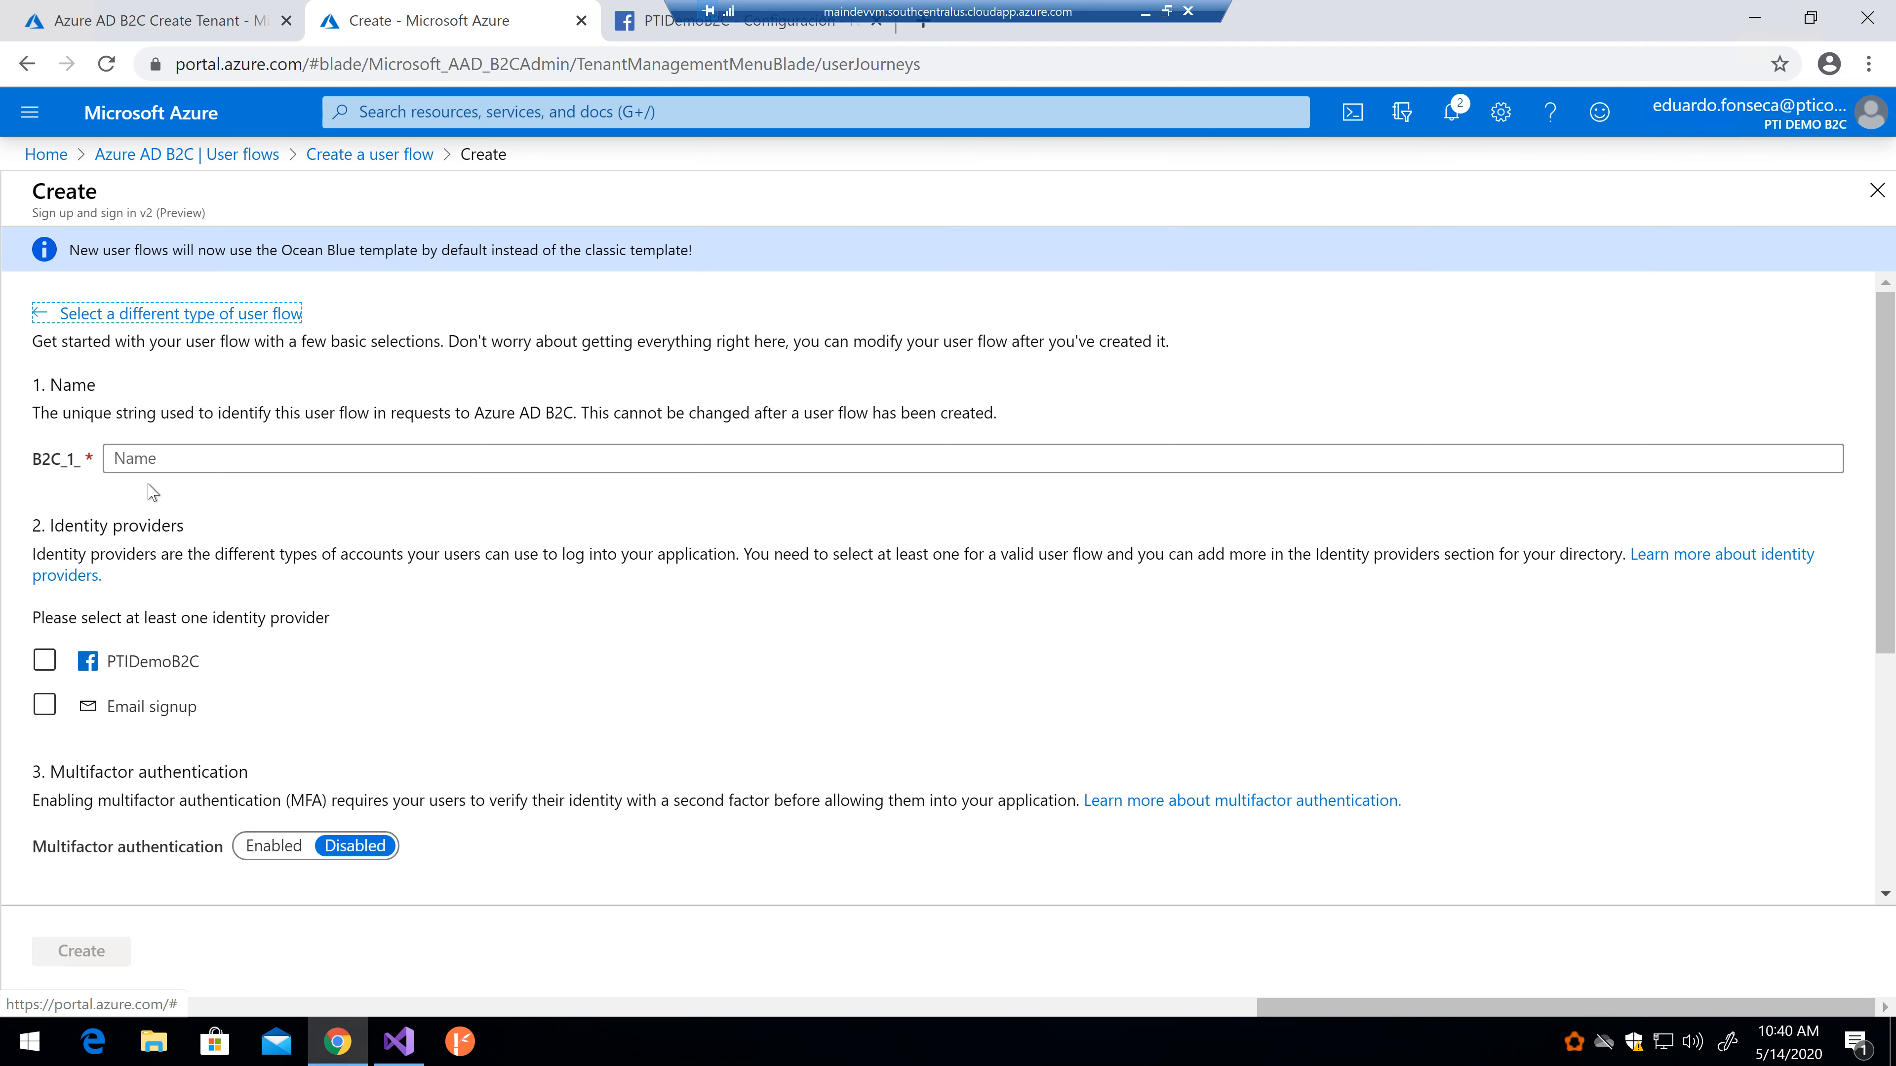
# Step: Name the user flow SignUpsignIn and select PTIDemoB2C as its identity provider
pyautogui.click(149, 453)
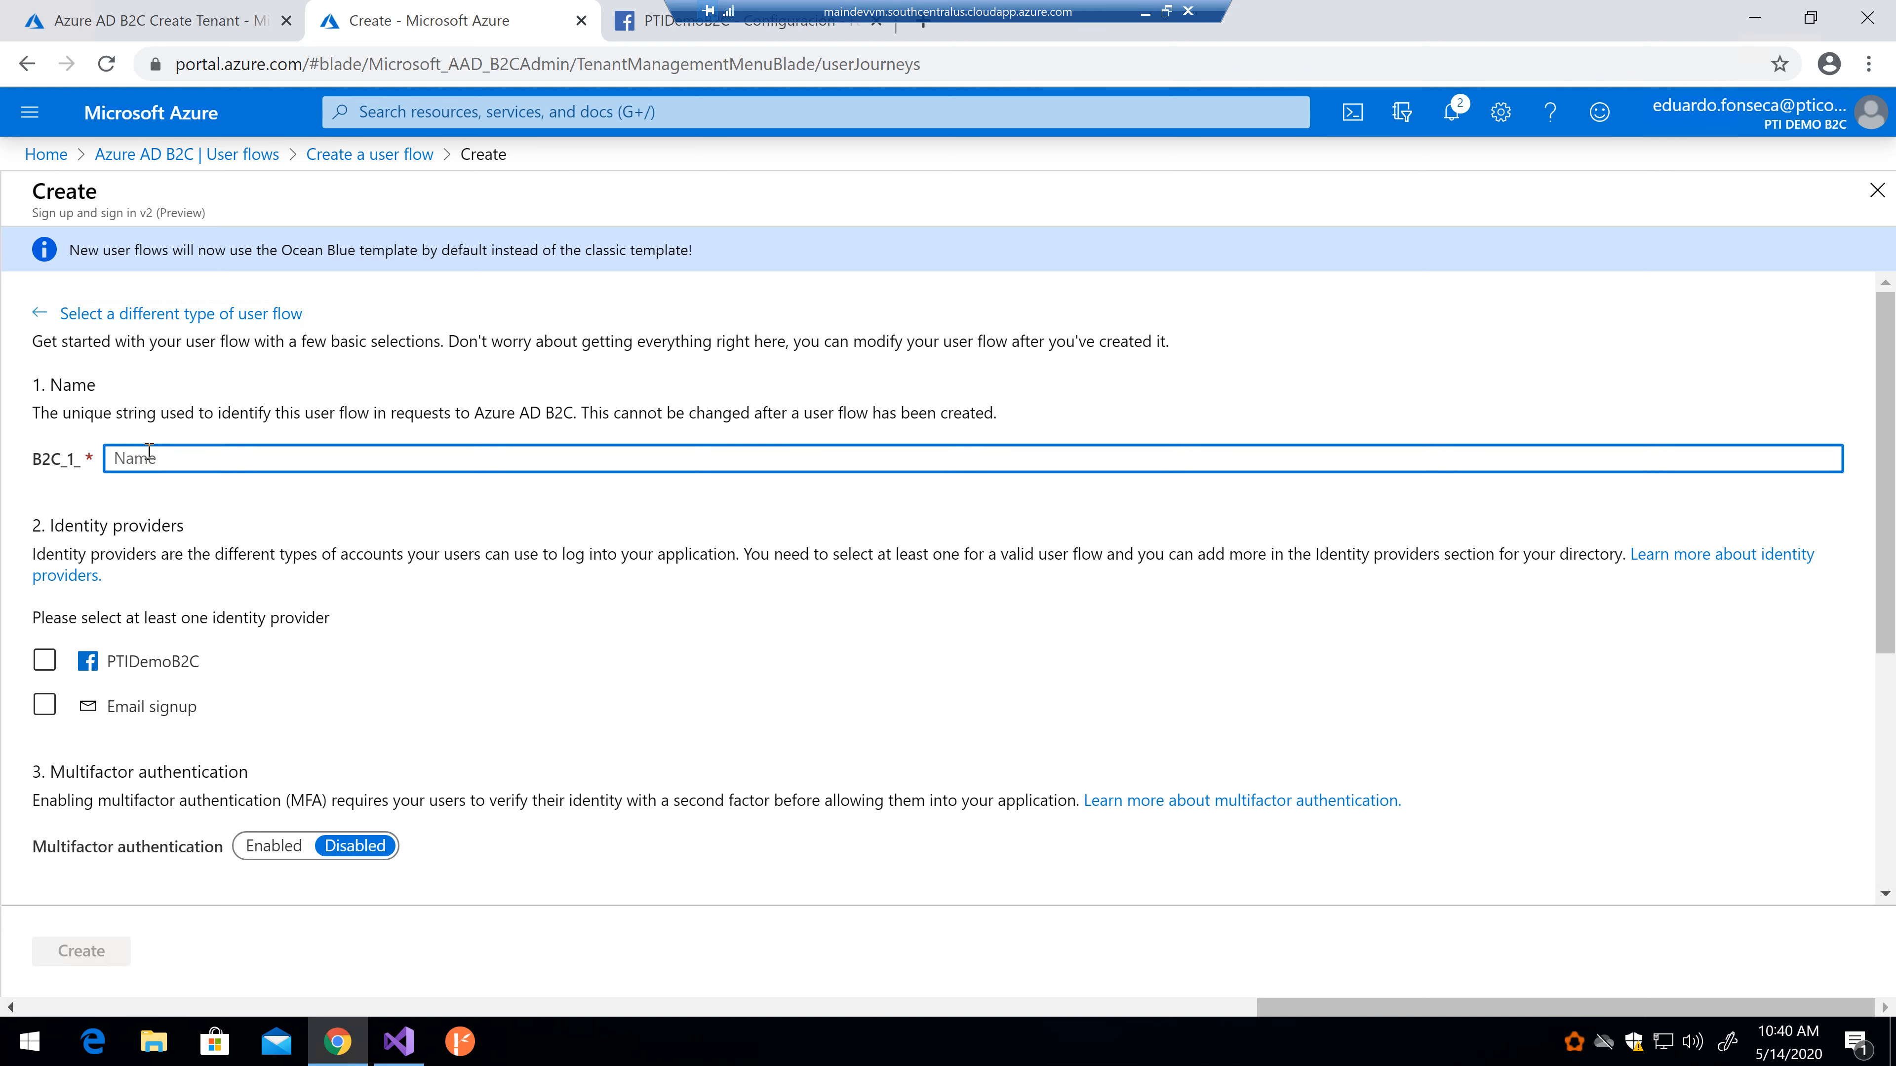
pyautogui.write('Sin')
pyautogui.write('Usi')
pyautogui.write('gnIn')
pyautogui.write('g')
pyautogui.hotkey('ctrl', 'a')
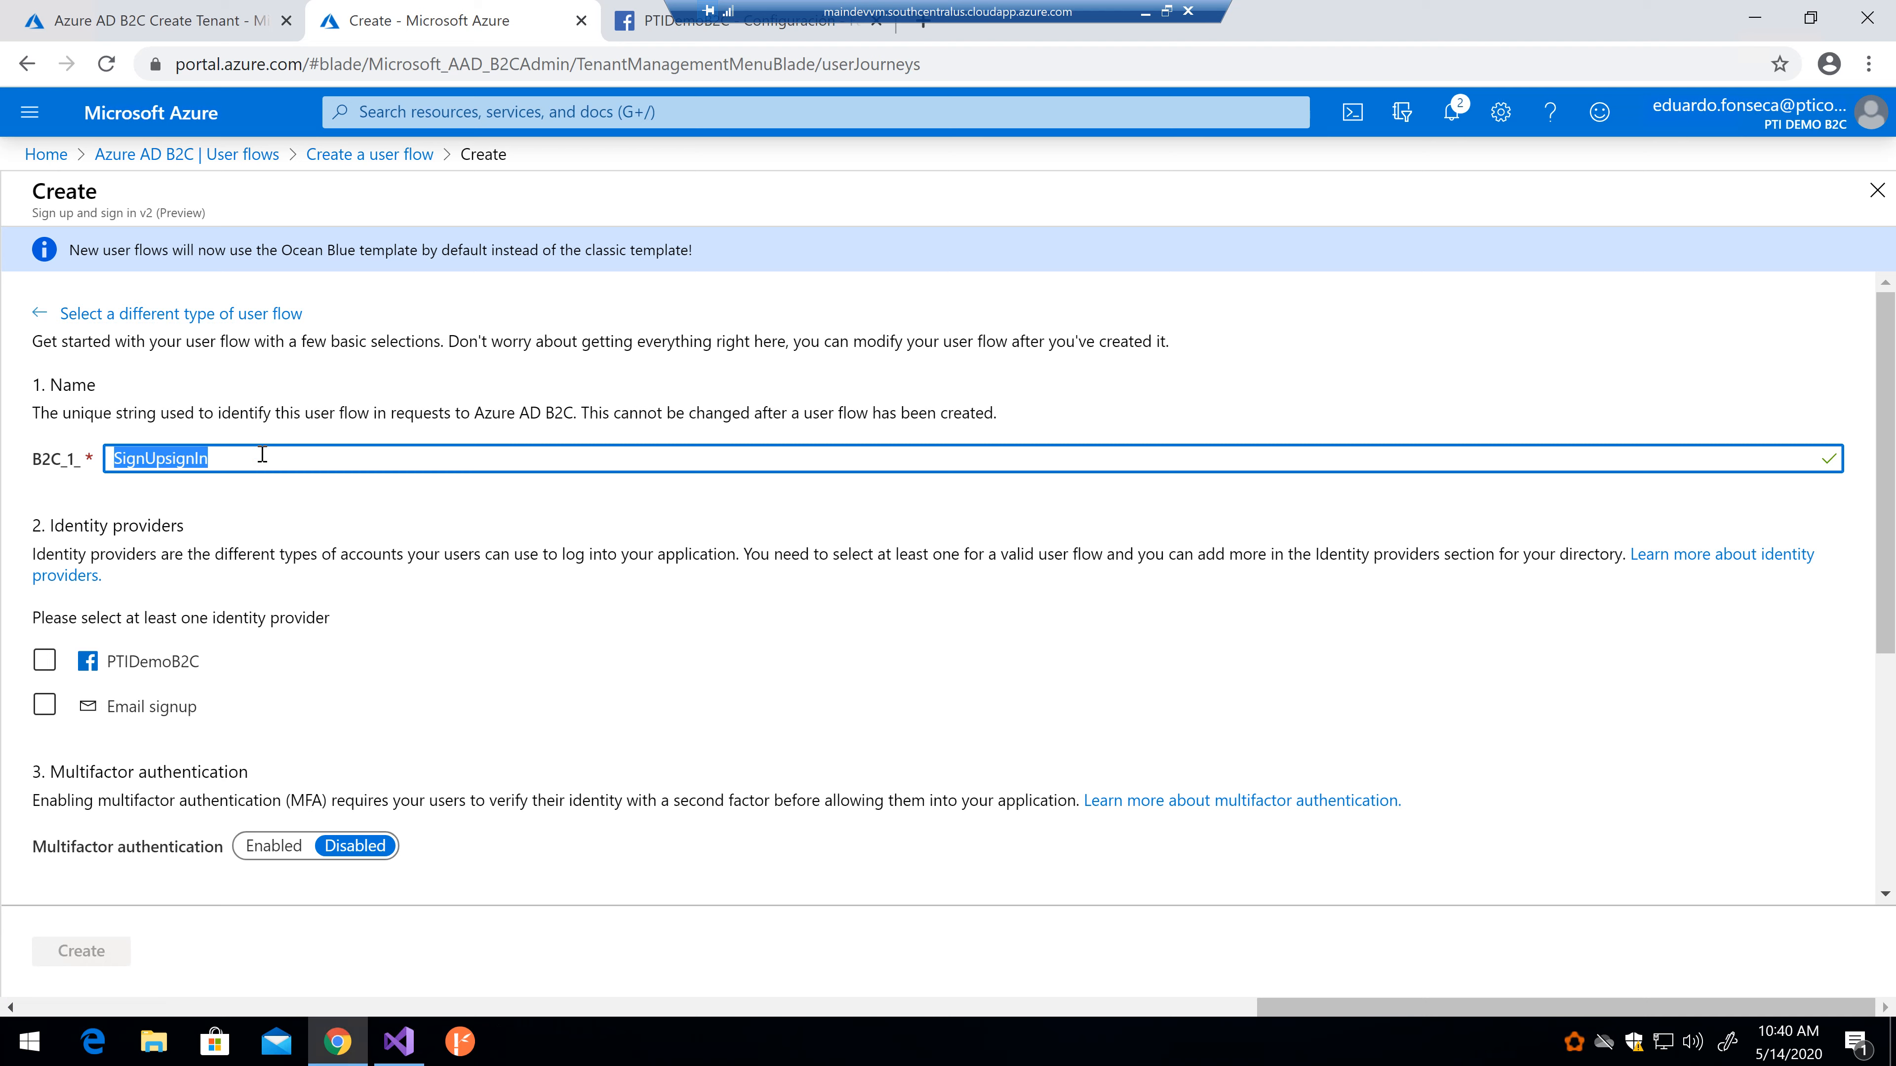
pyautogui.click(262, 455)
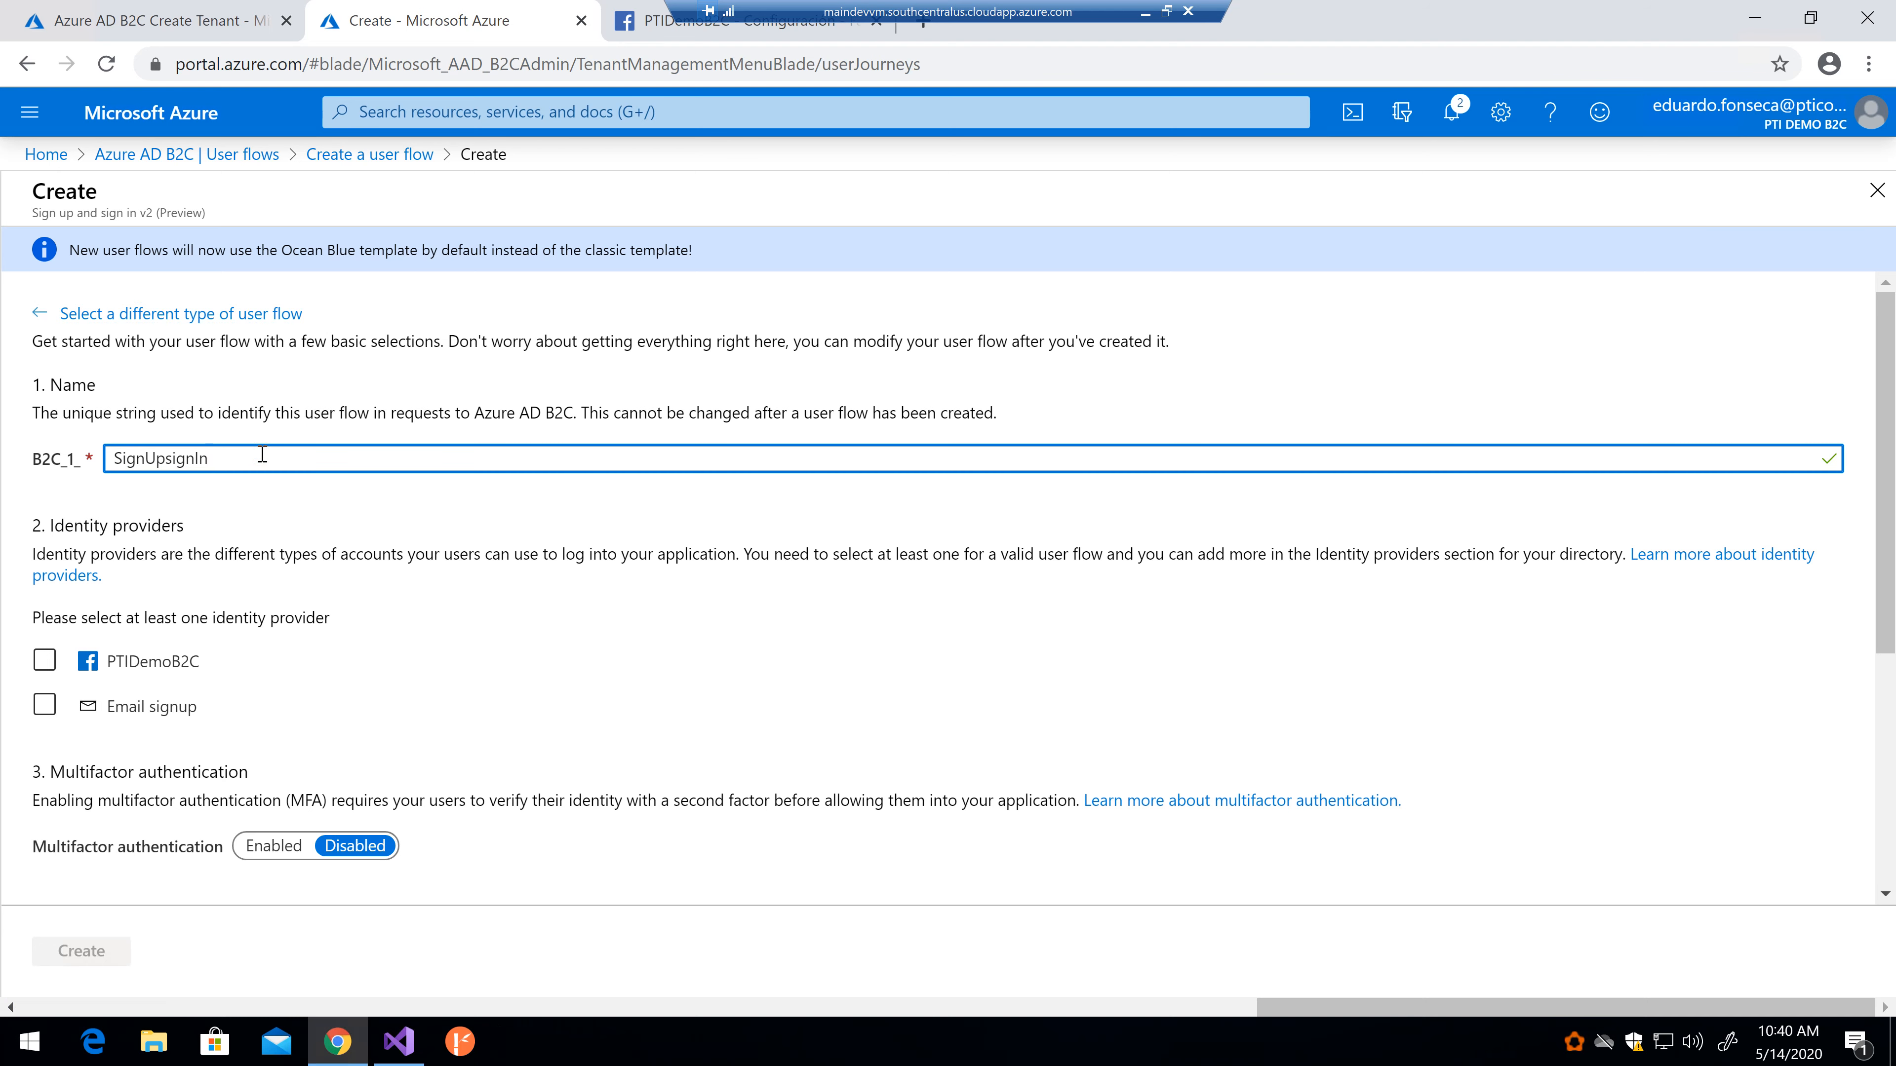
pyautogui.doubleClick(207, 458)
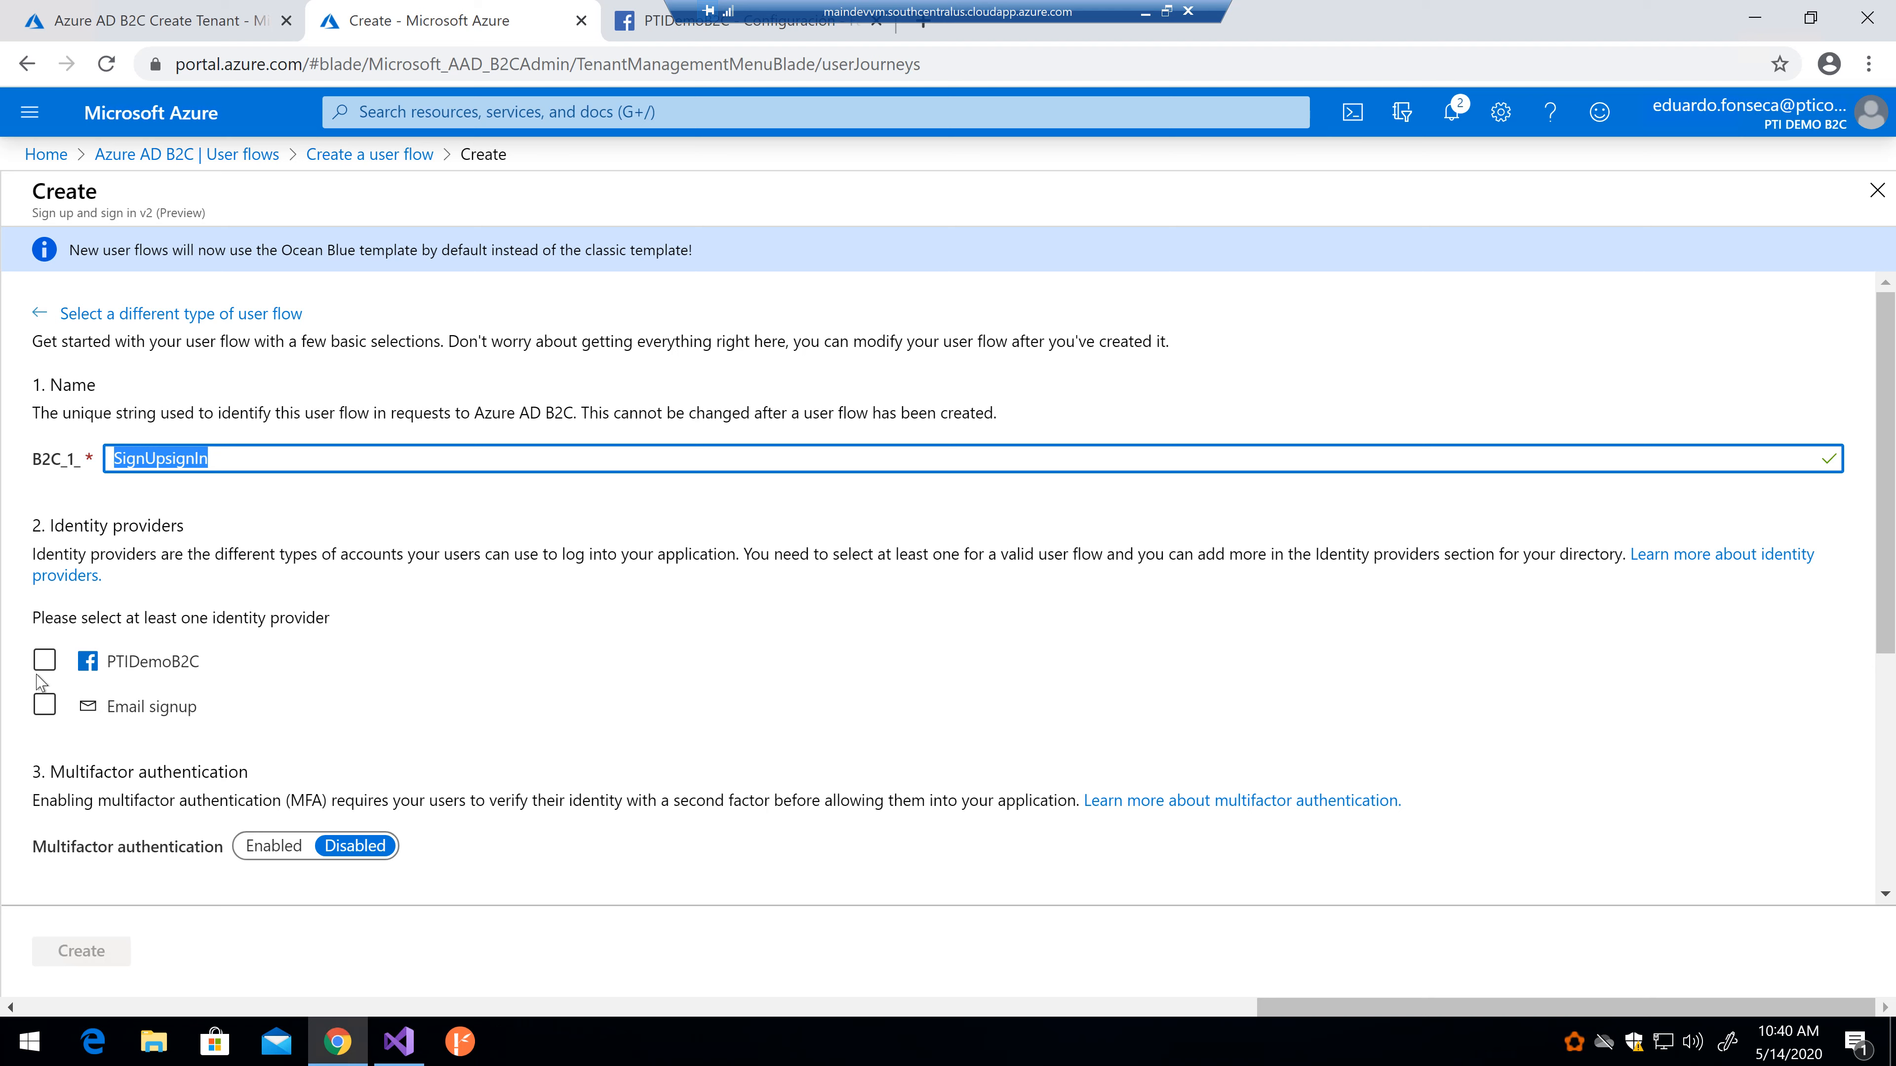
pyautogui.click(43, 665)
pyautogui.click(43, 663)
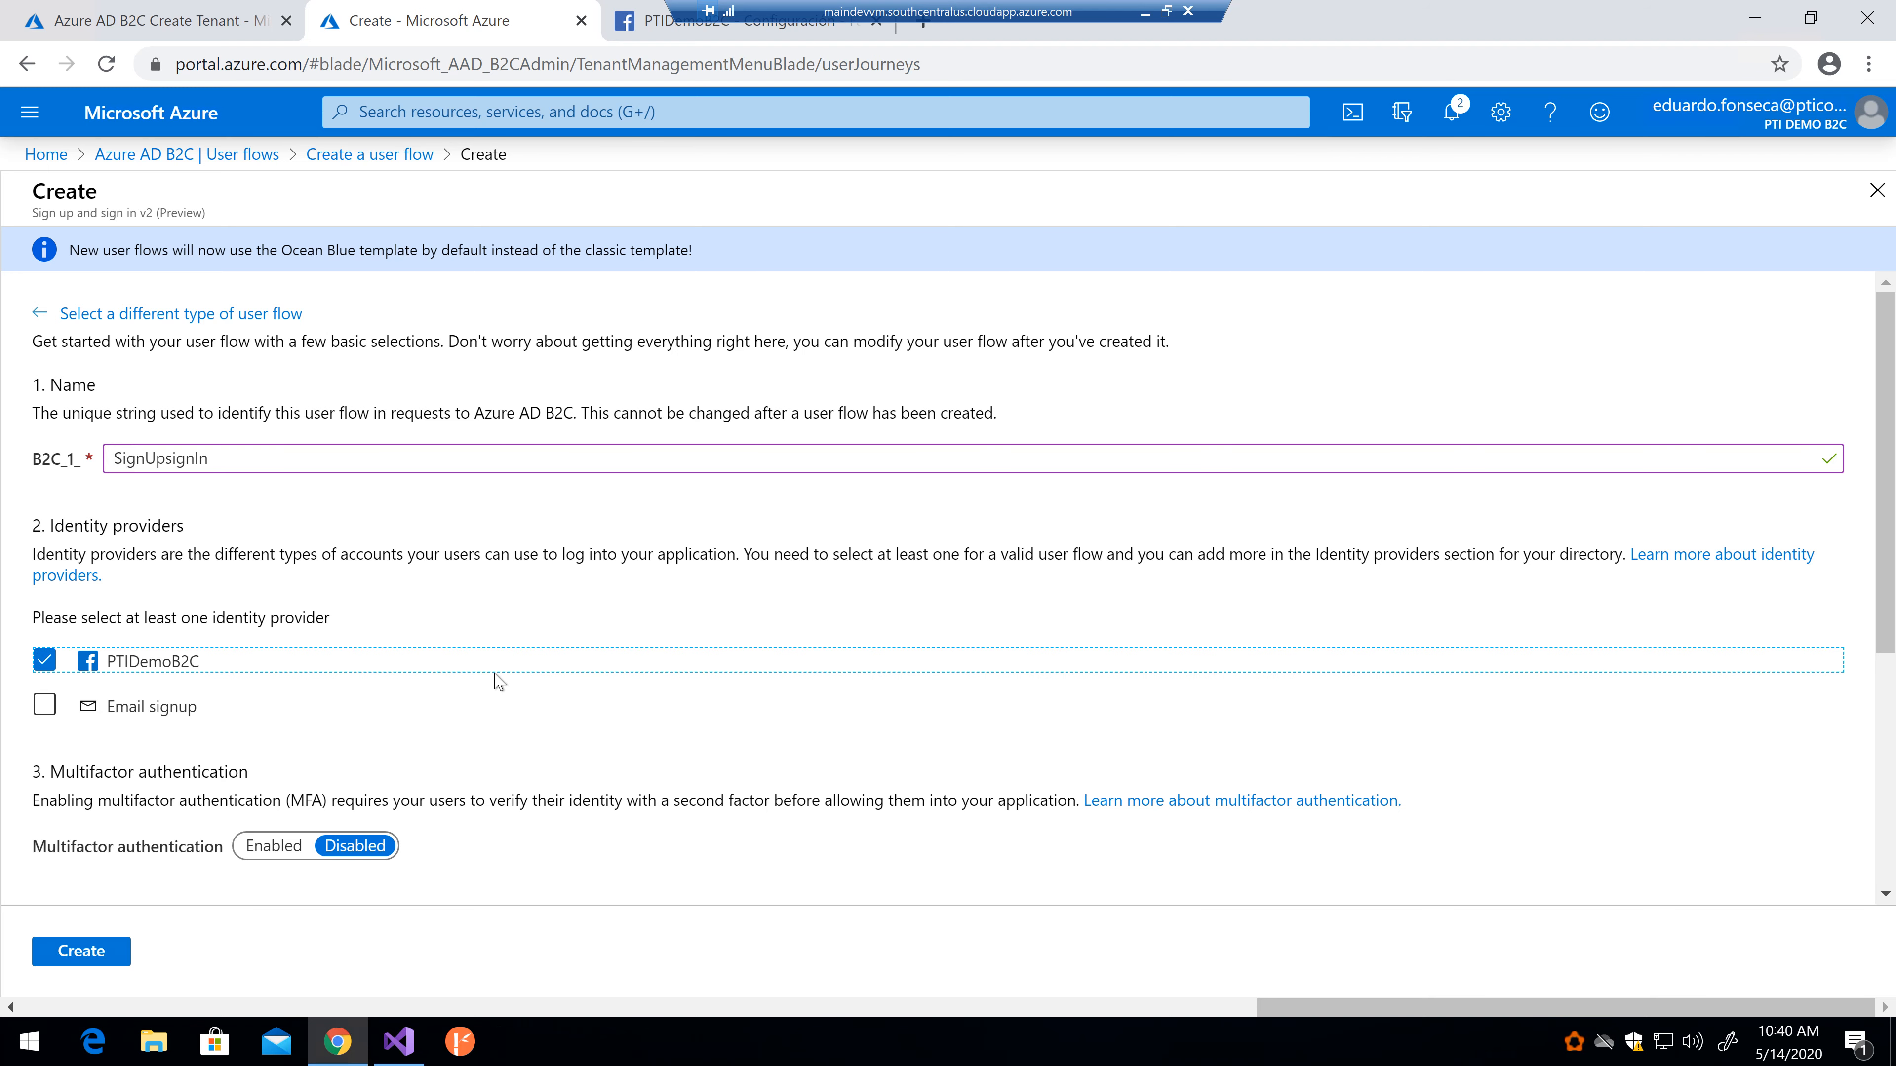
# Step: Set the user flow to collect the Given Name, Country/Region, Email Address and Job Title attributes
pyautogui.scroll(-2, 488, 717)
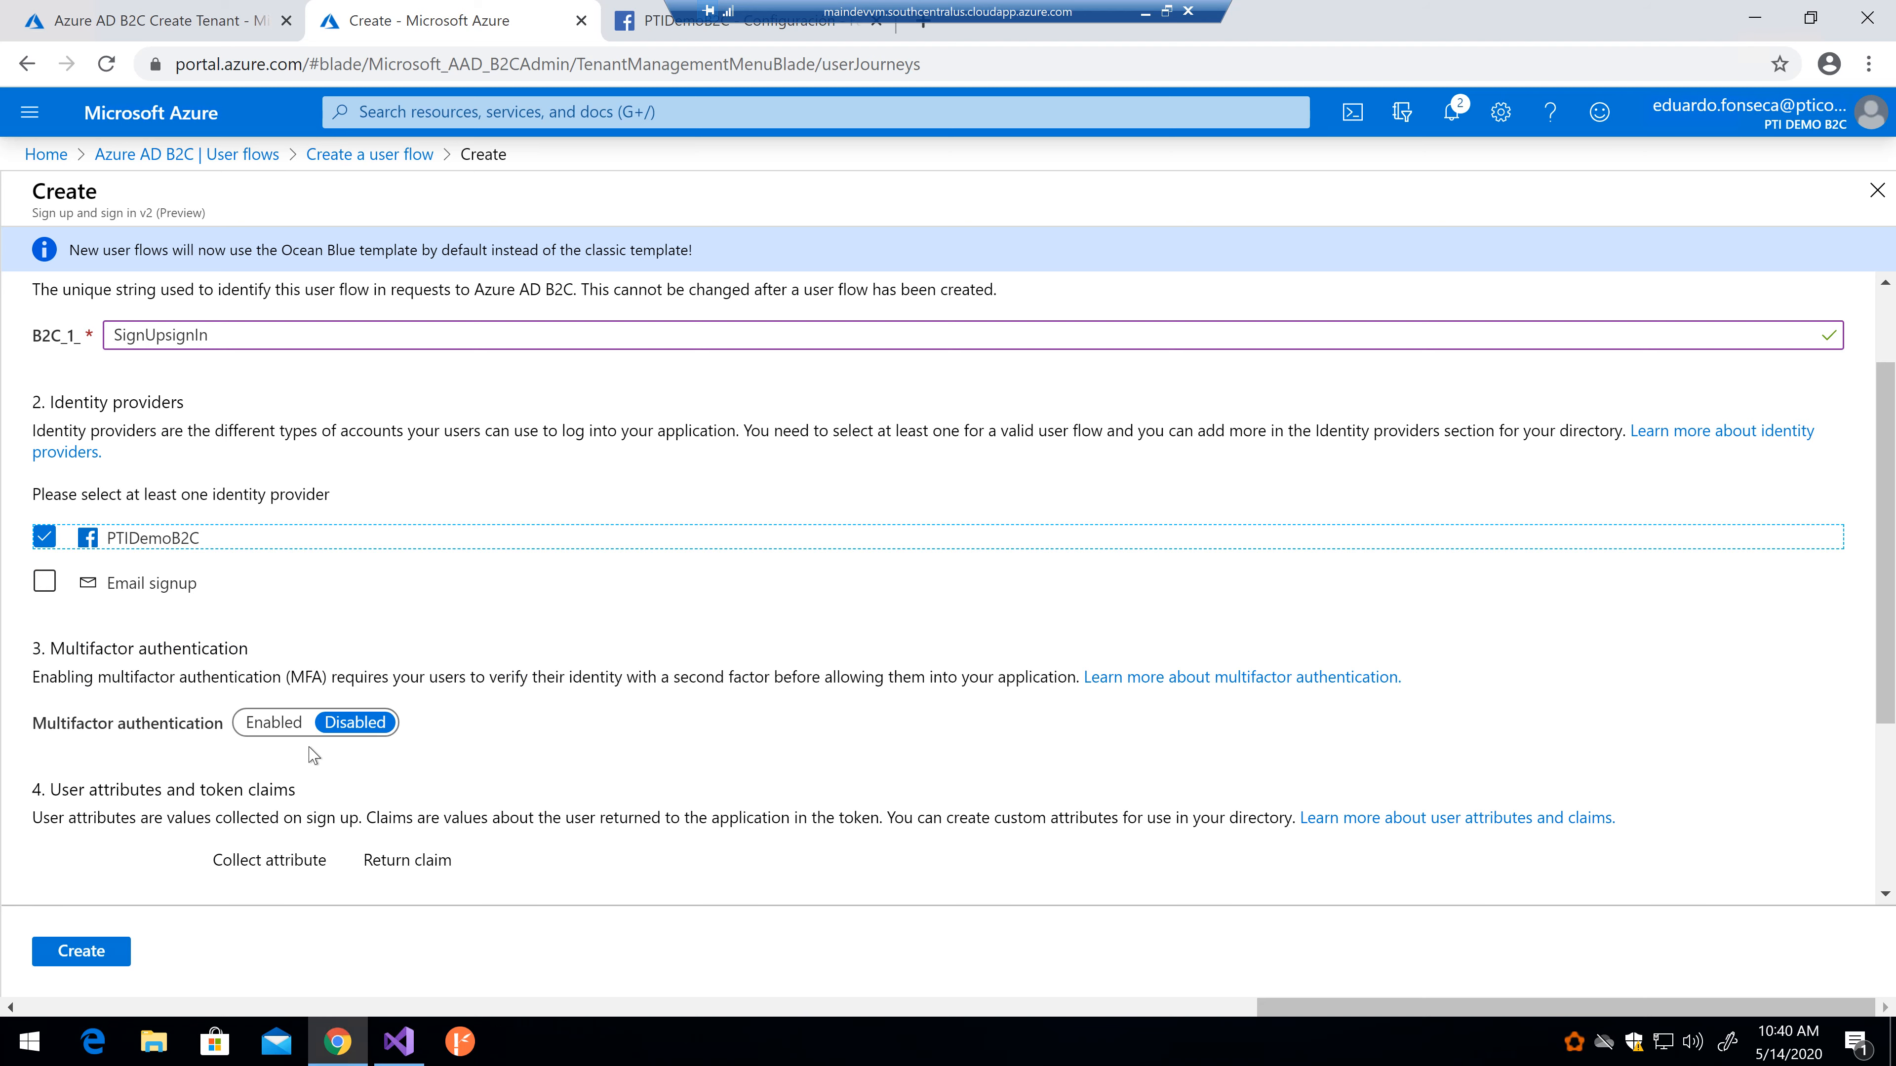
pyautogui.scroll(-2, 314, 756)
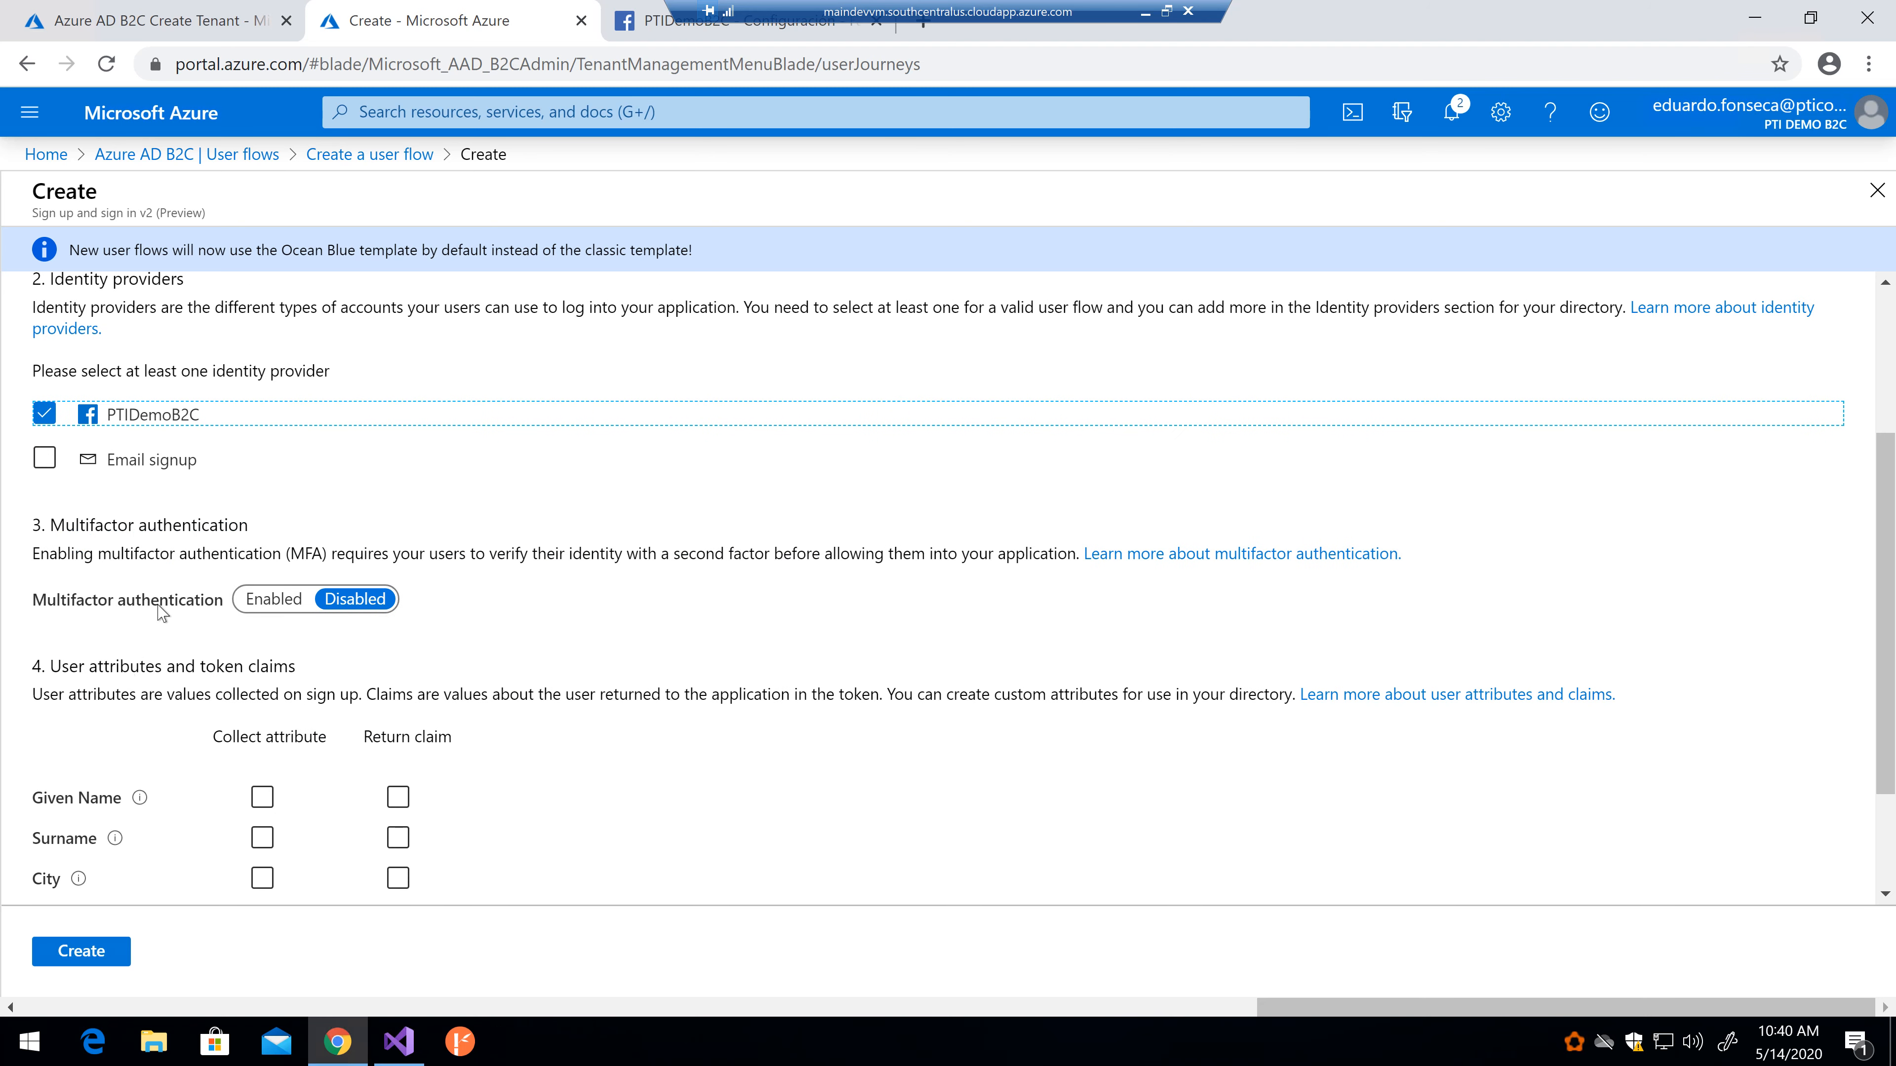
pyautogui.scroll(-2, 599, 633)
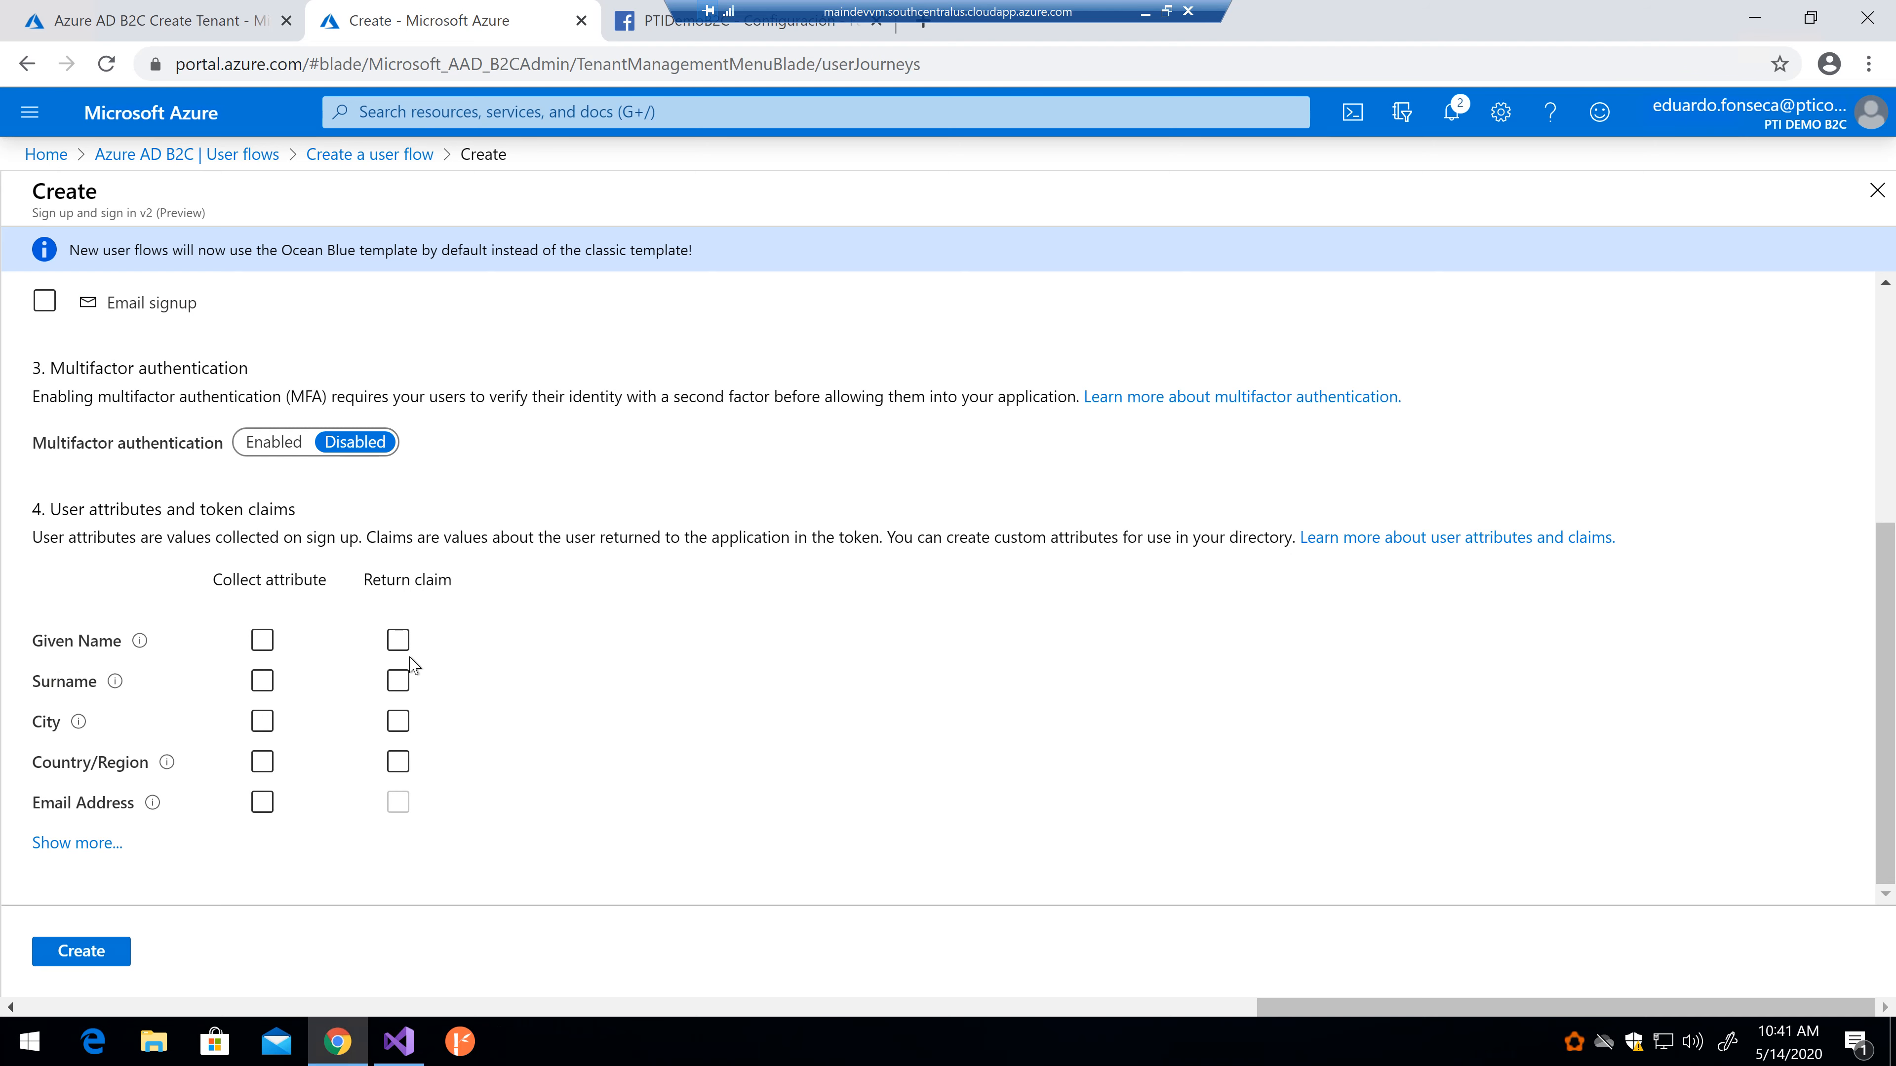
pyautogui.click(263, 641)
pyautogui.click(264, 644)
pyautogui.click(260, 755)
pyautogui.click(257, 803)
pyautogui.click(84, 843)
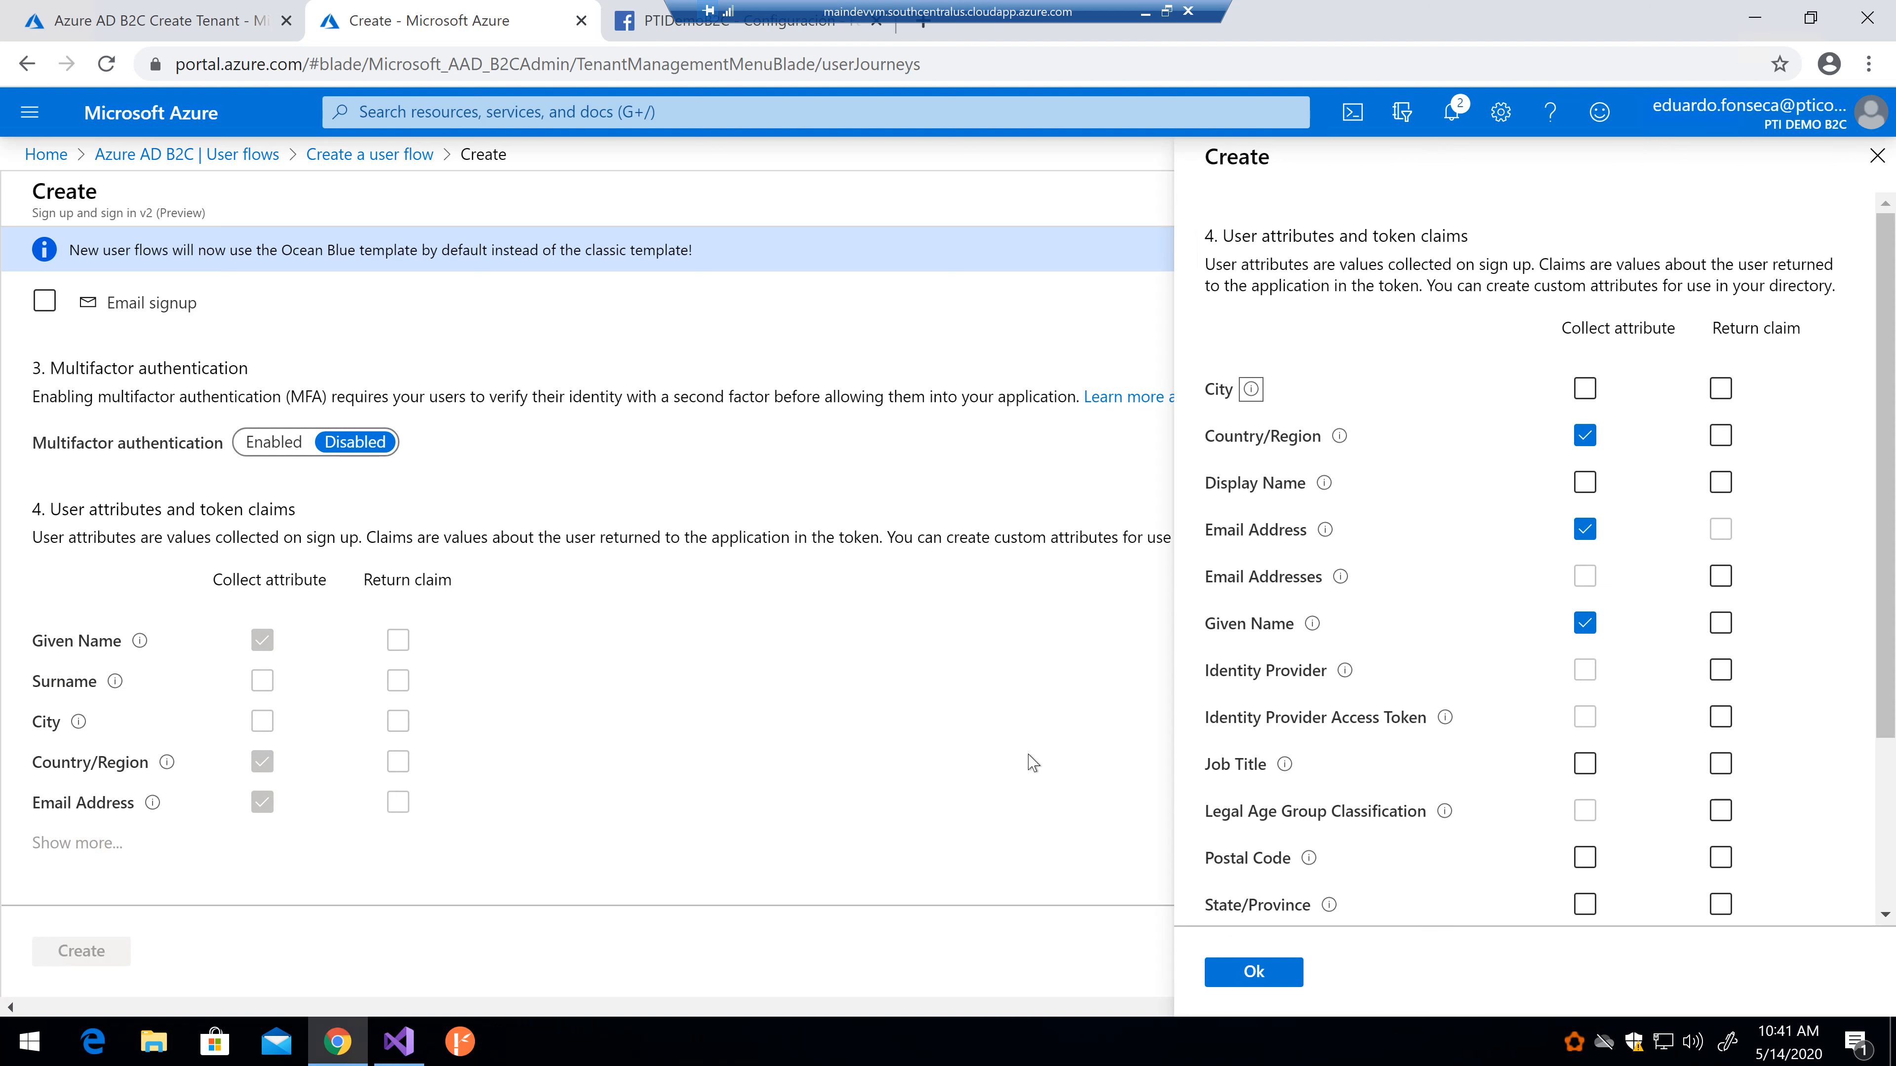
pyautogui.scroll(-3, 1380, 672)
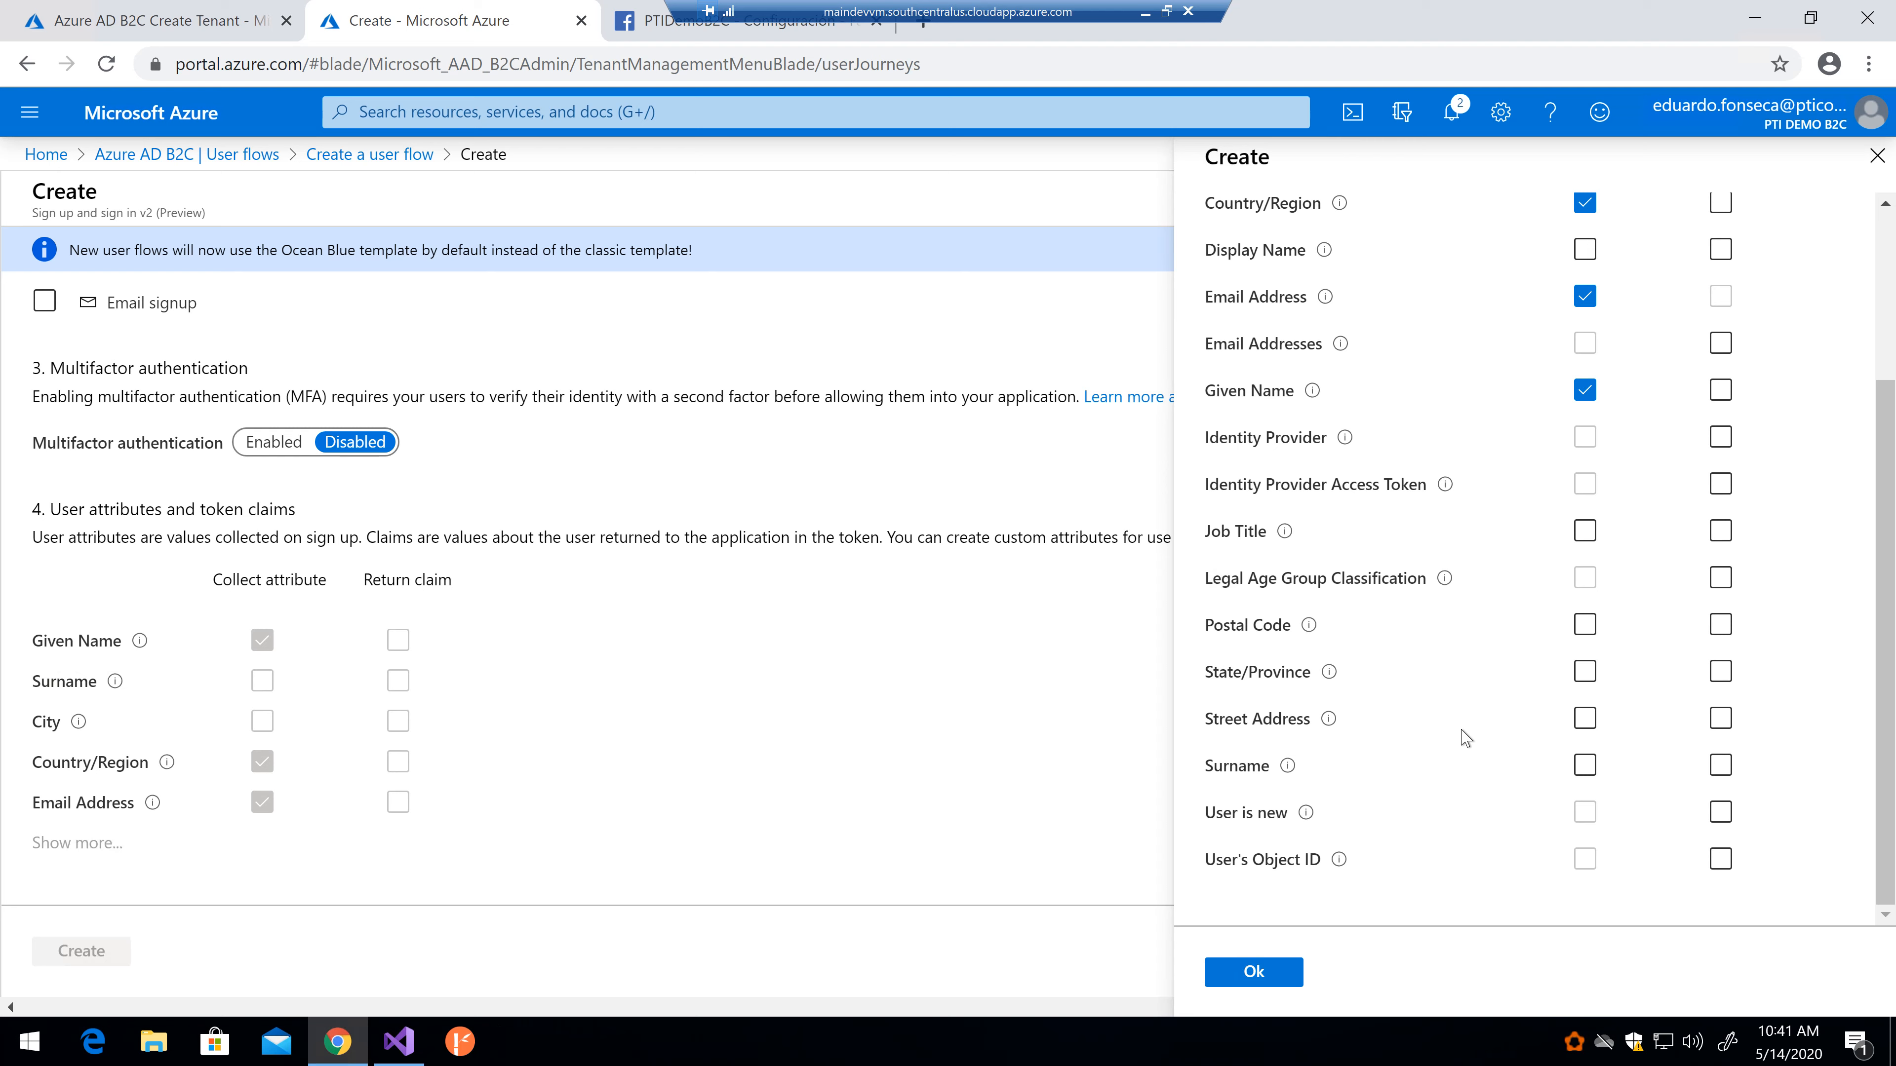
pyautogui.click(1585, 535)
# Step: Return Country/Region, Email Addresses, Given Name, Job Title, User is new and User's Object ID as token claims, and accept the selection
pyautogui.scroll(2, 1466, 610)
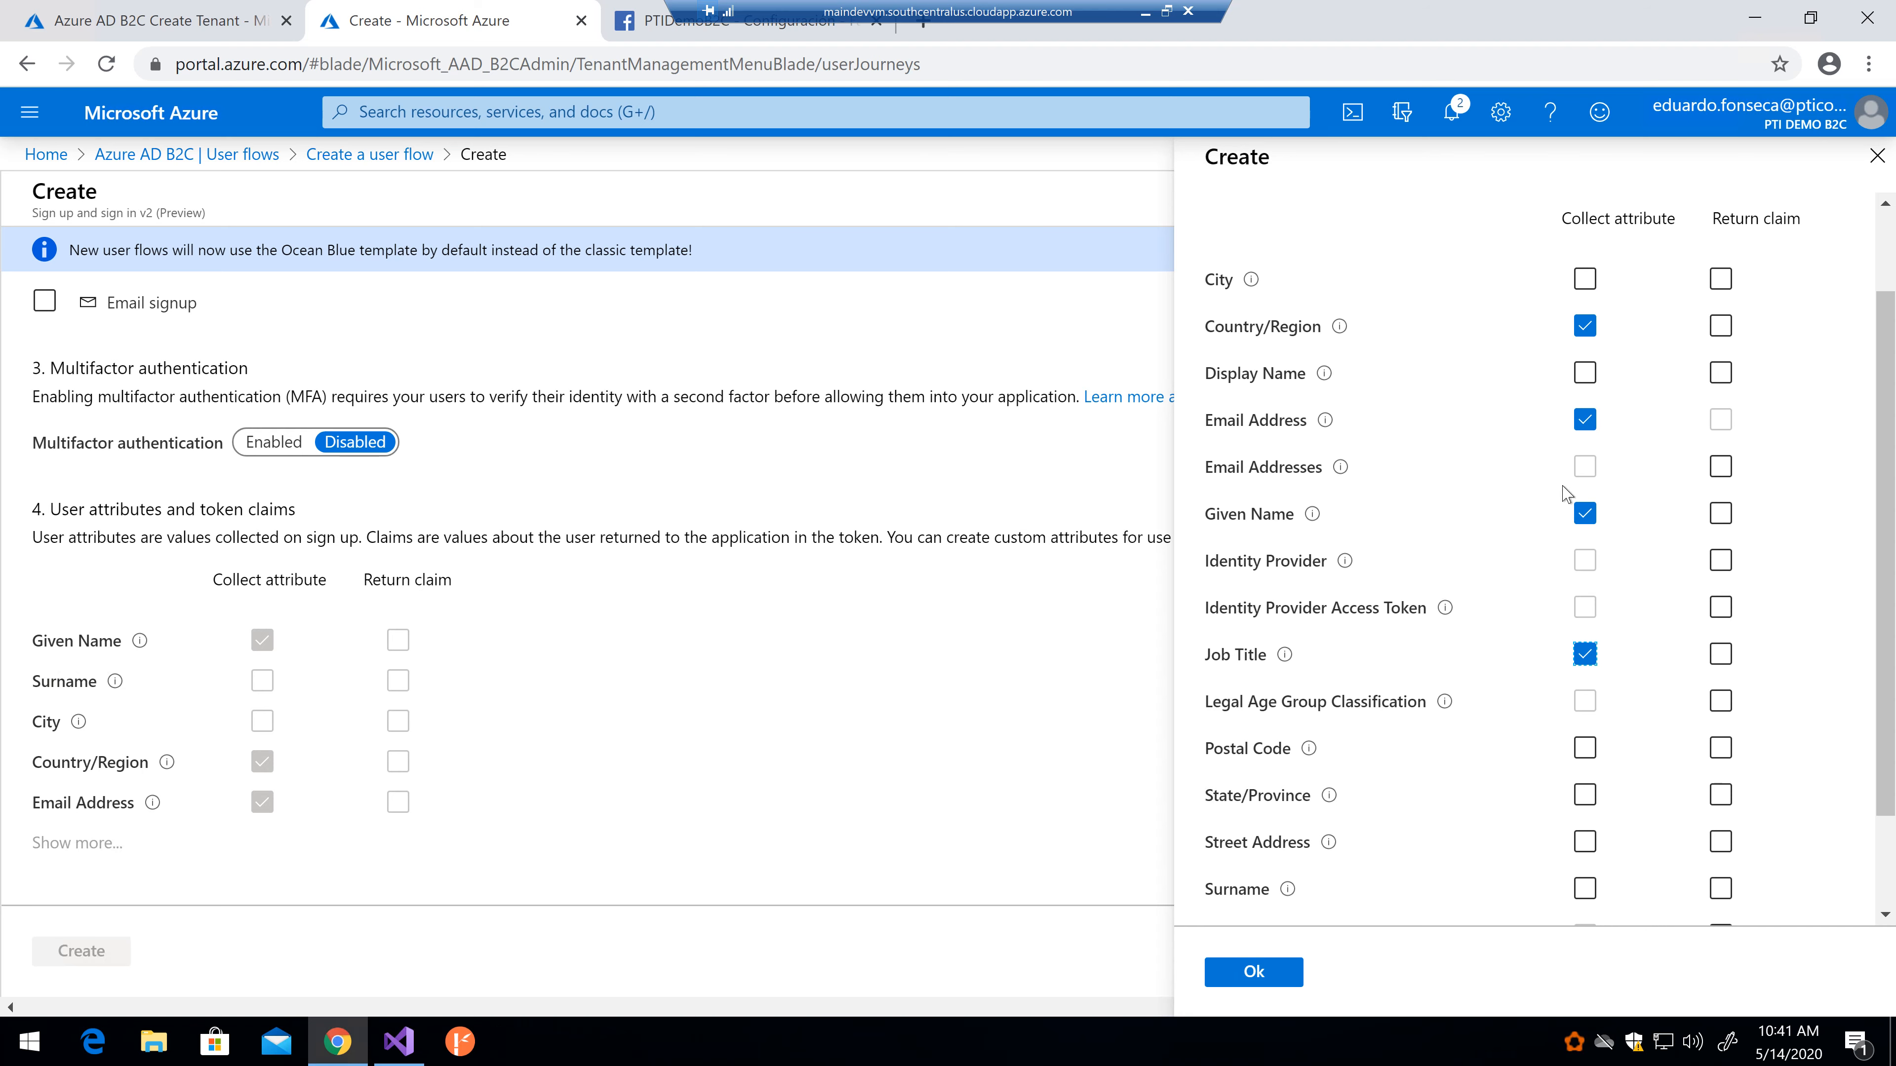
pyautogui.scroll(2, 1685, 311)
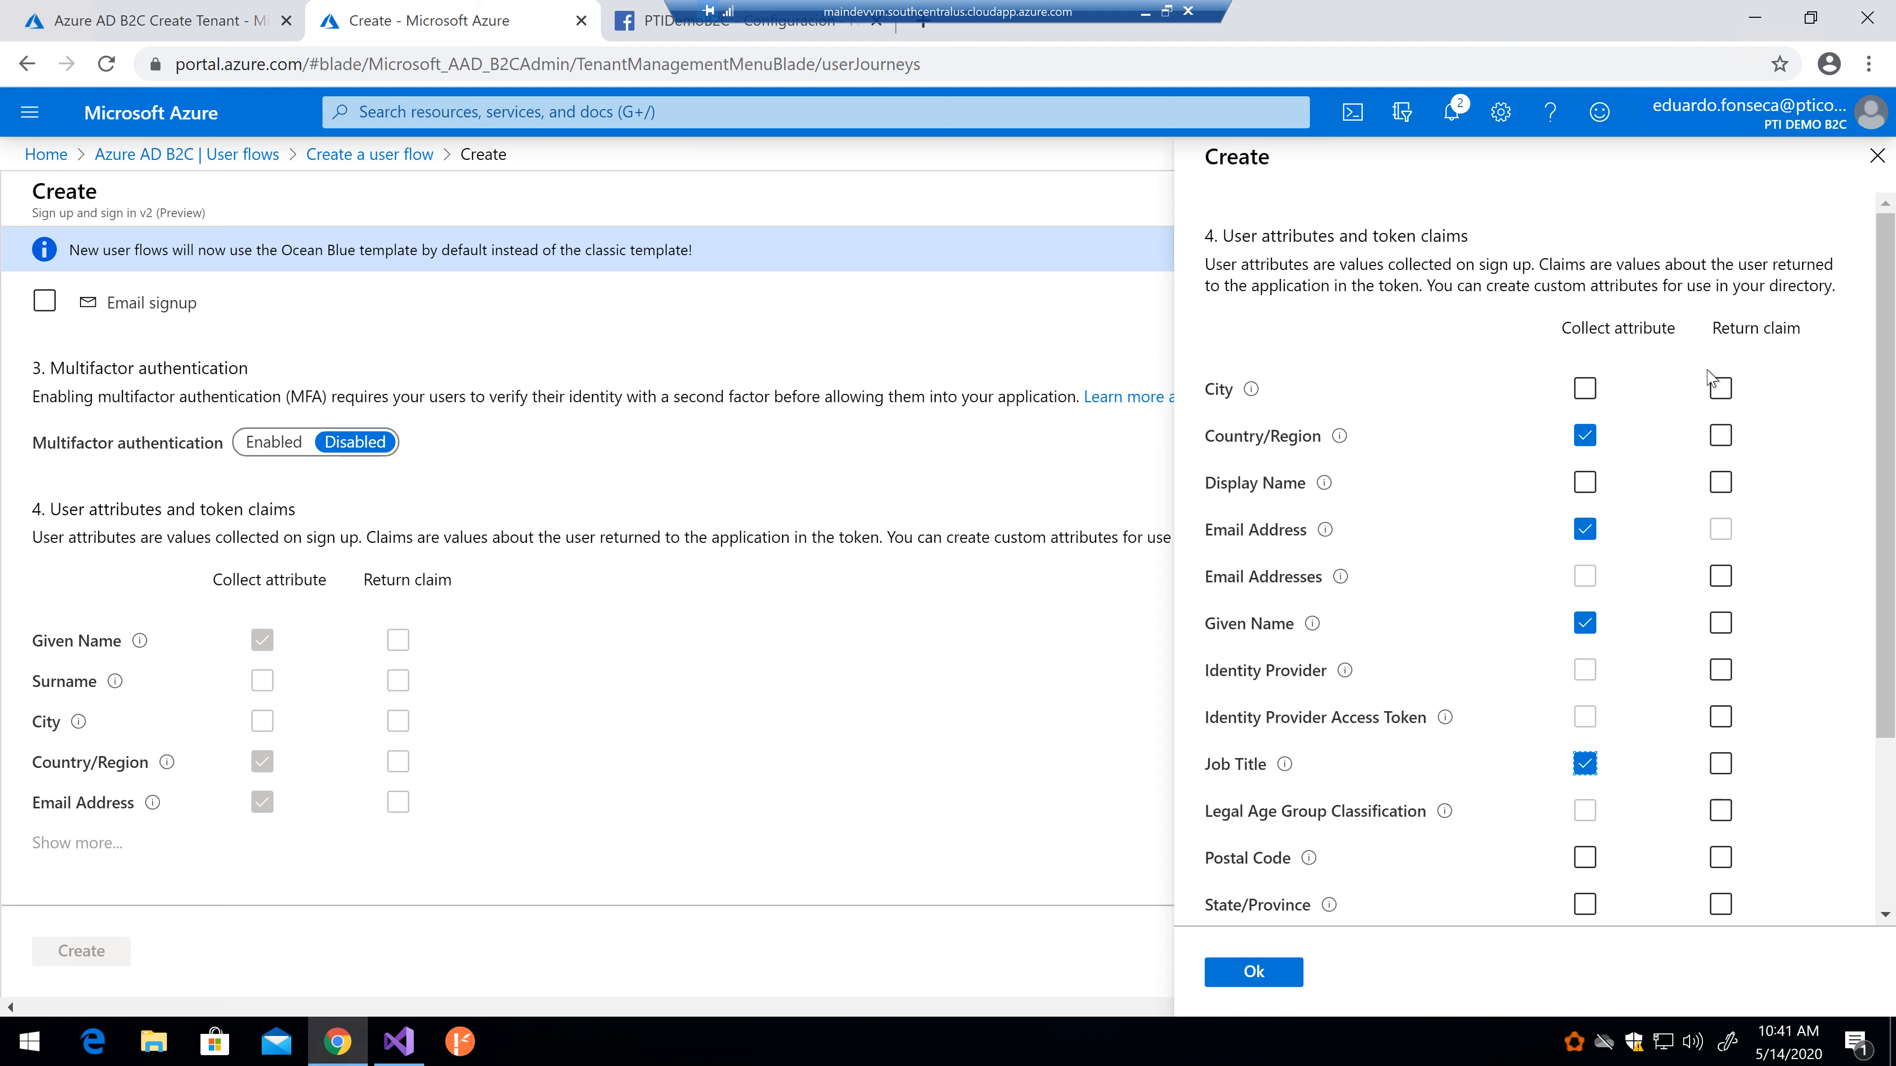
pyautogui.click(1719, 435)
pyautogui.click(1717, 448)
pyautogui.click(1721, 578)
pyautogui.click(1718, 627)
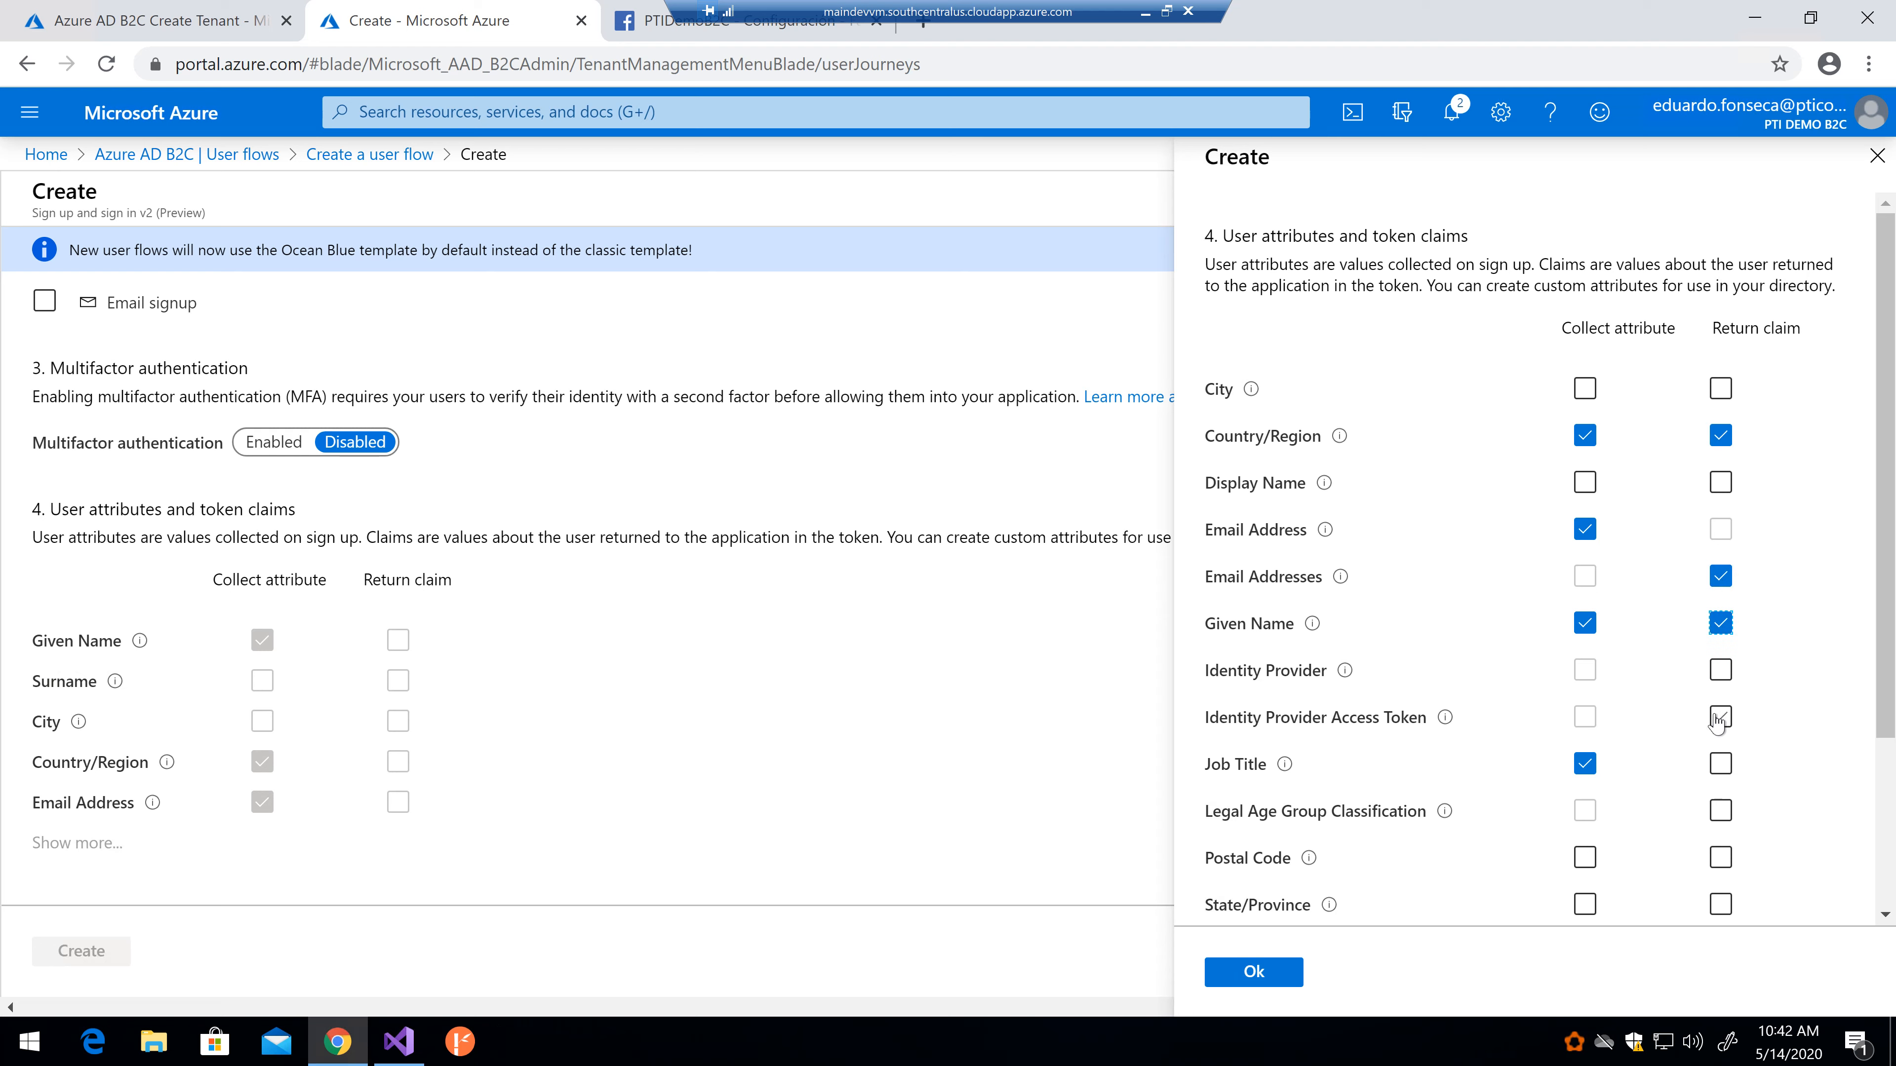
pyautogui.click(1720, 763)
pyautogui.scroll(-3, 1807, 770)
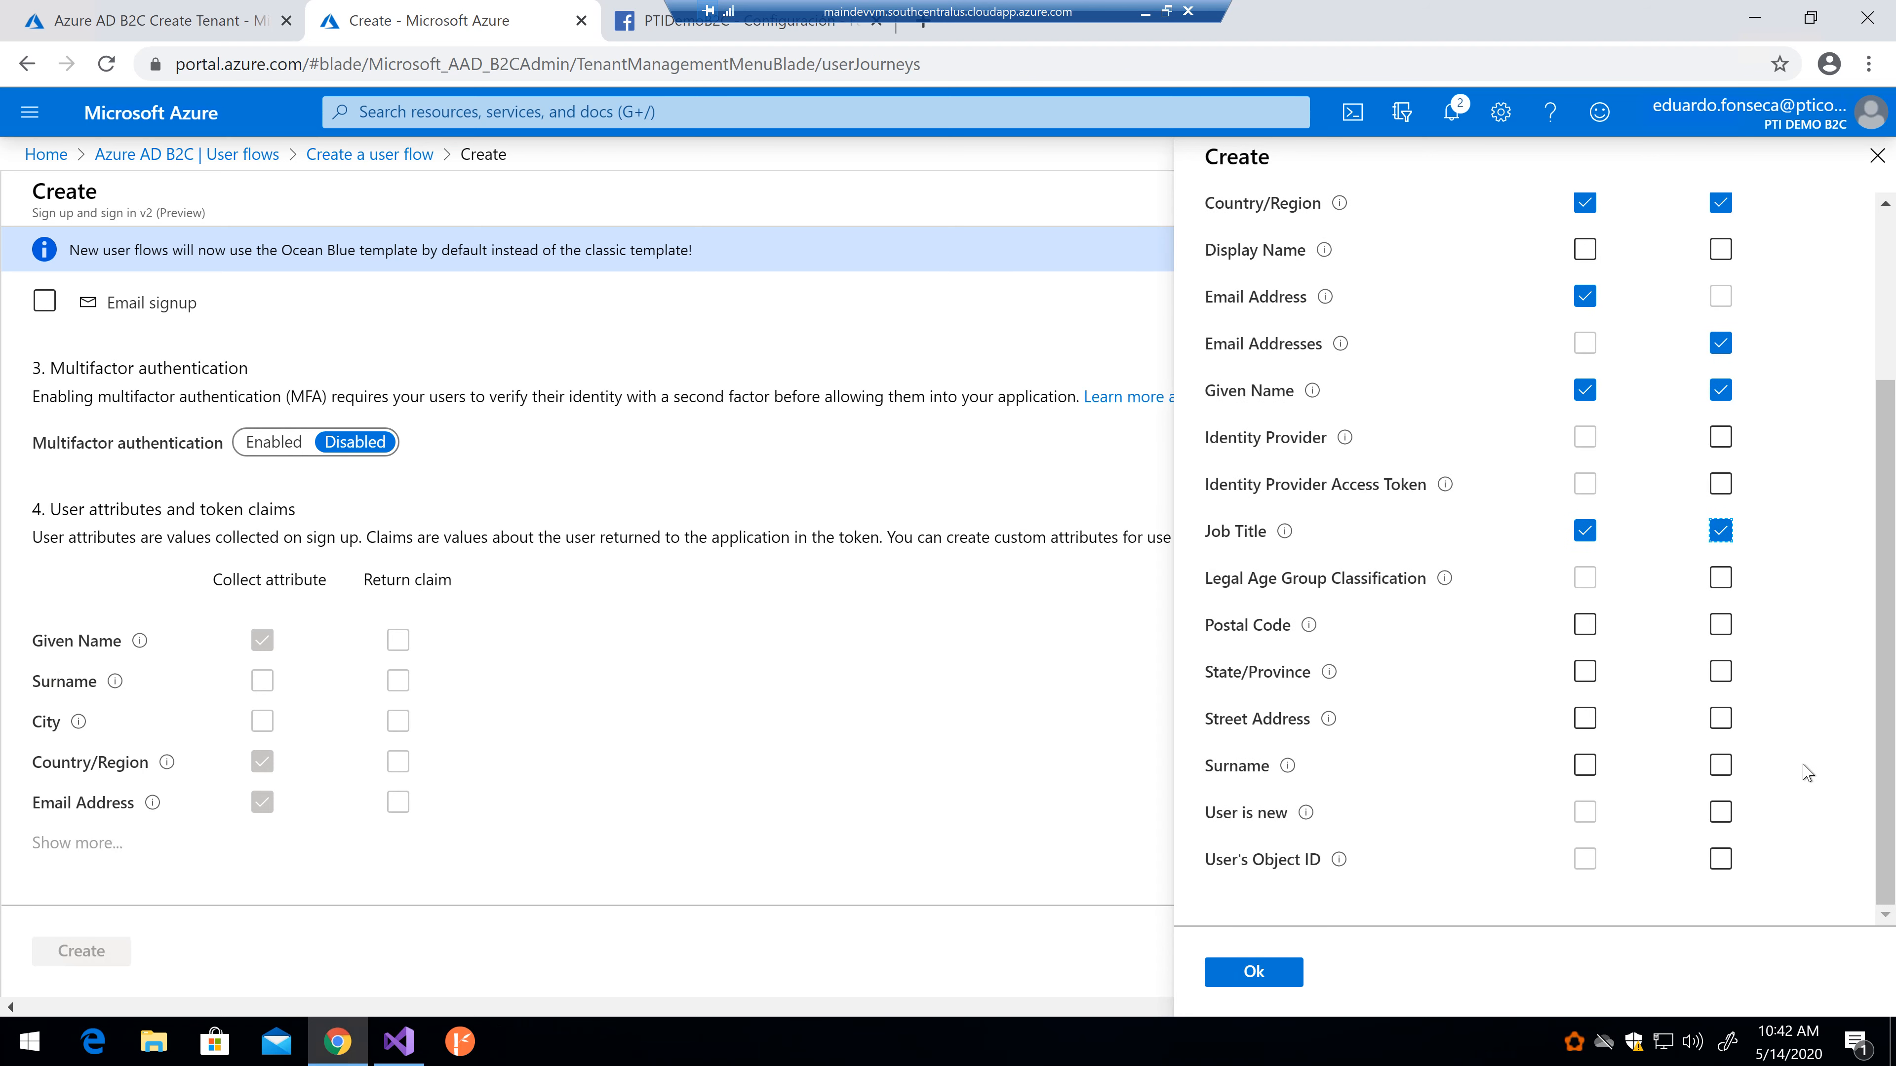
pyautogui.click(1721, 813)
pyautogui.click(1721, 860)
pyautogui.click(1257, 973)
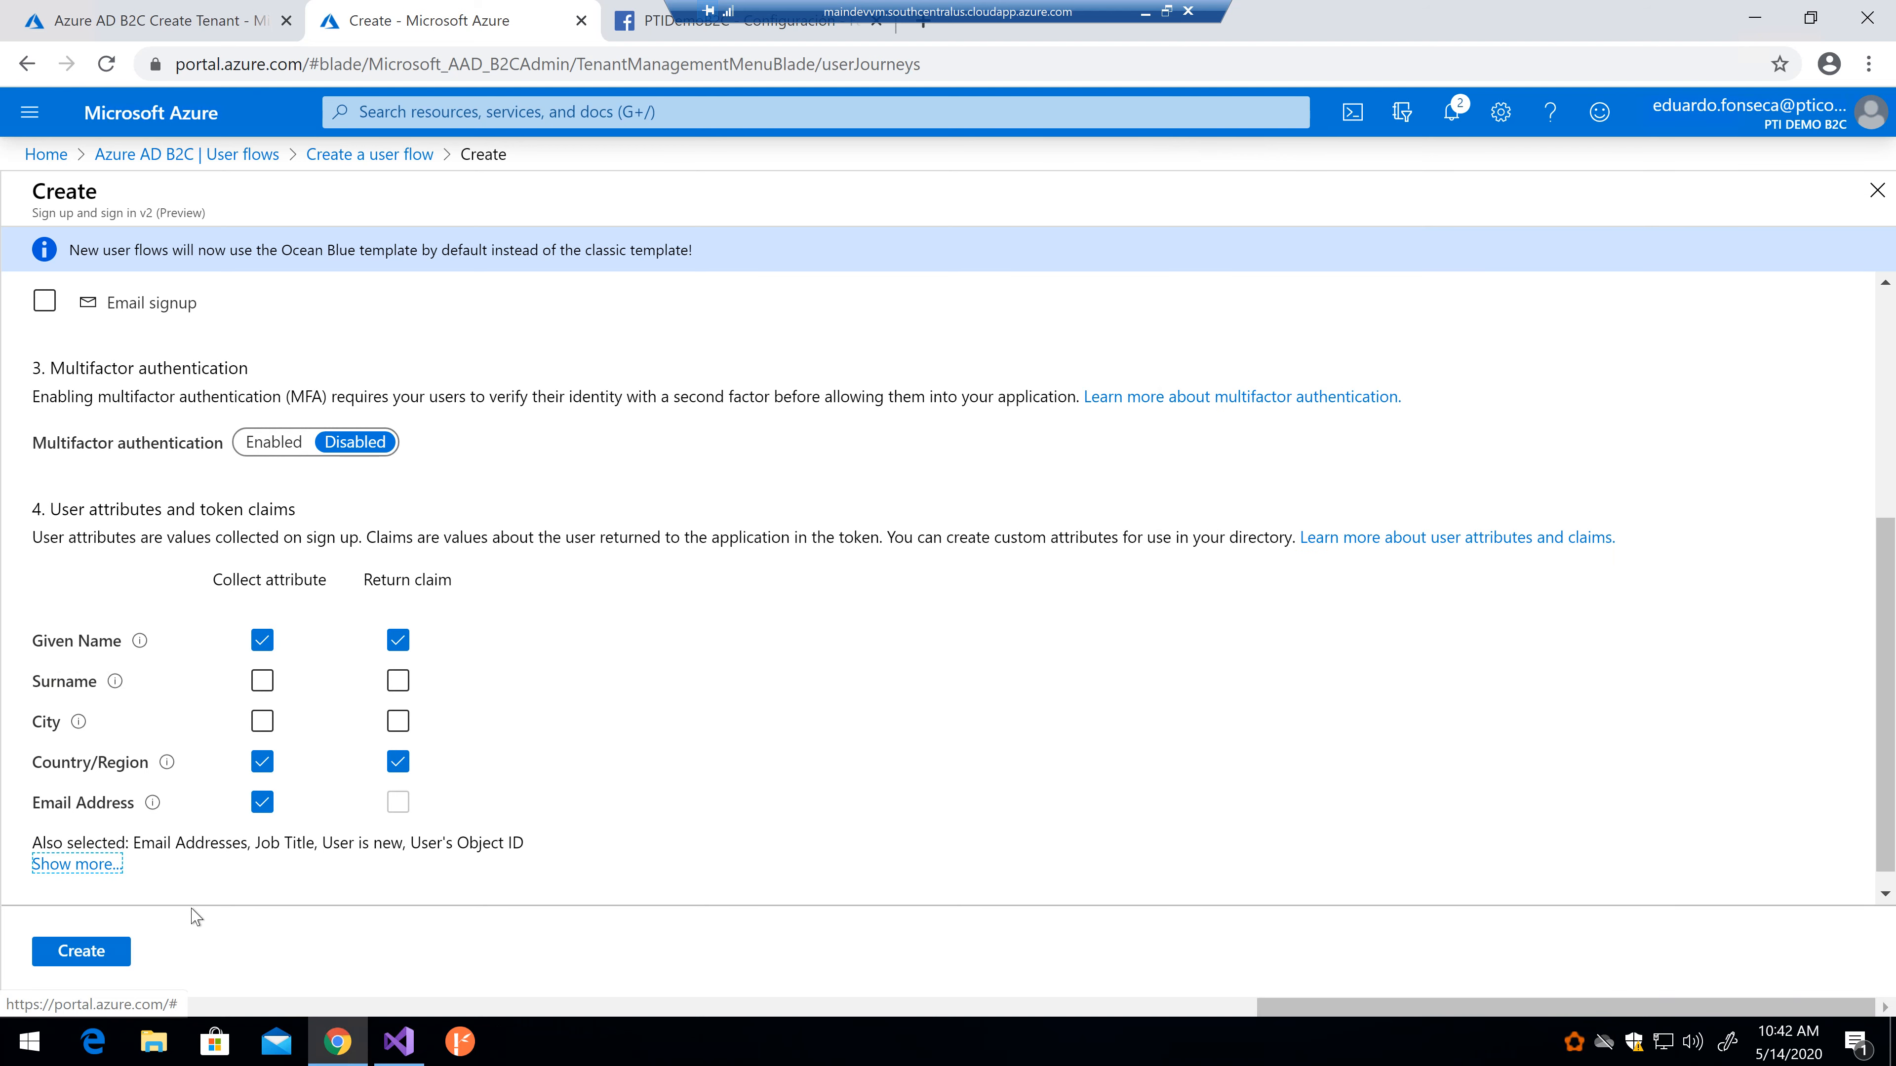
# Step: Create the sign-up and sign-in user flow and open its overview from the user flows list
pyautogui.click(88, 953)
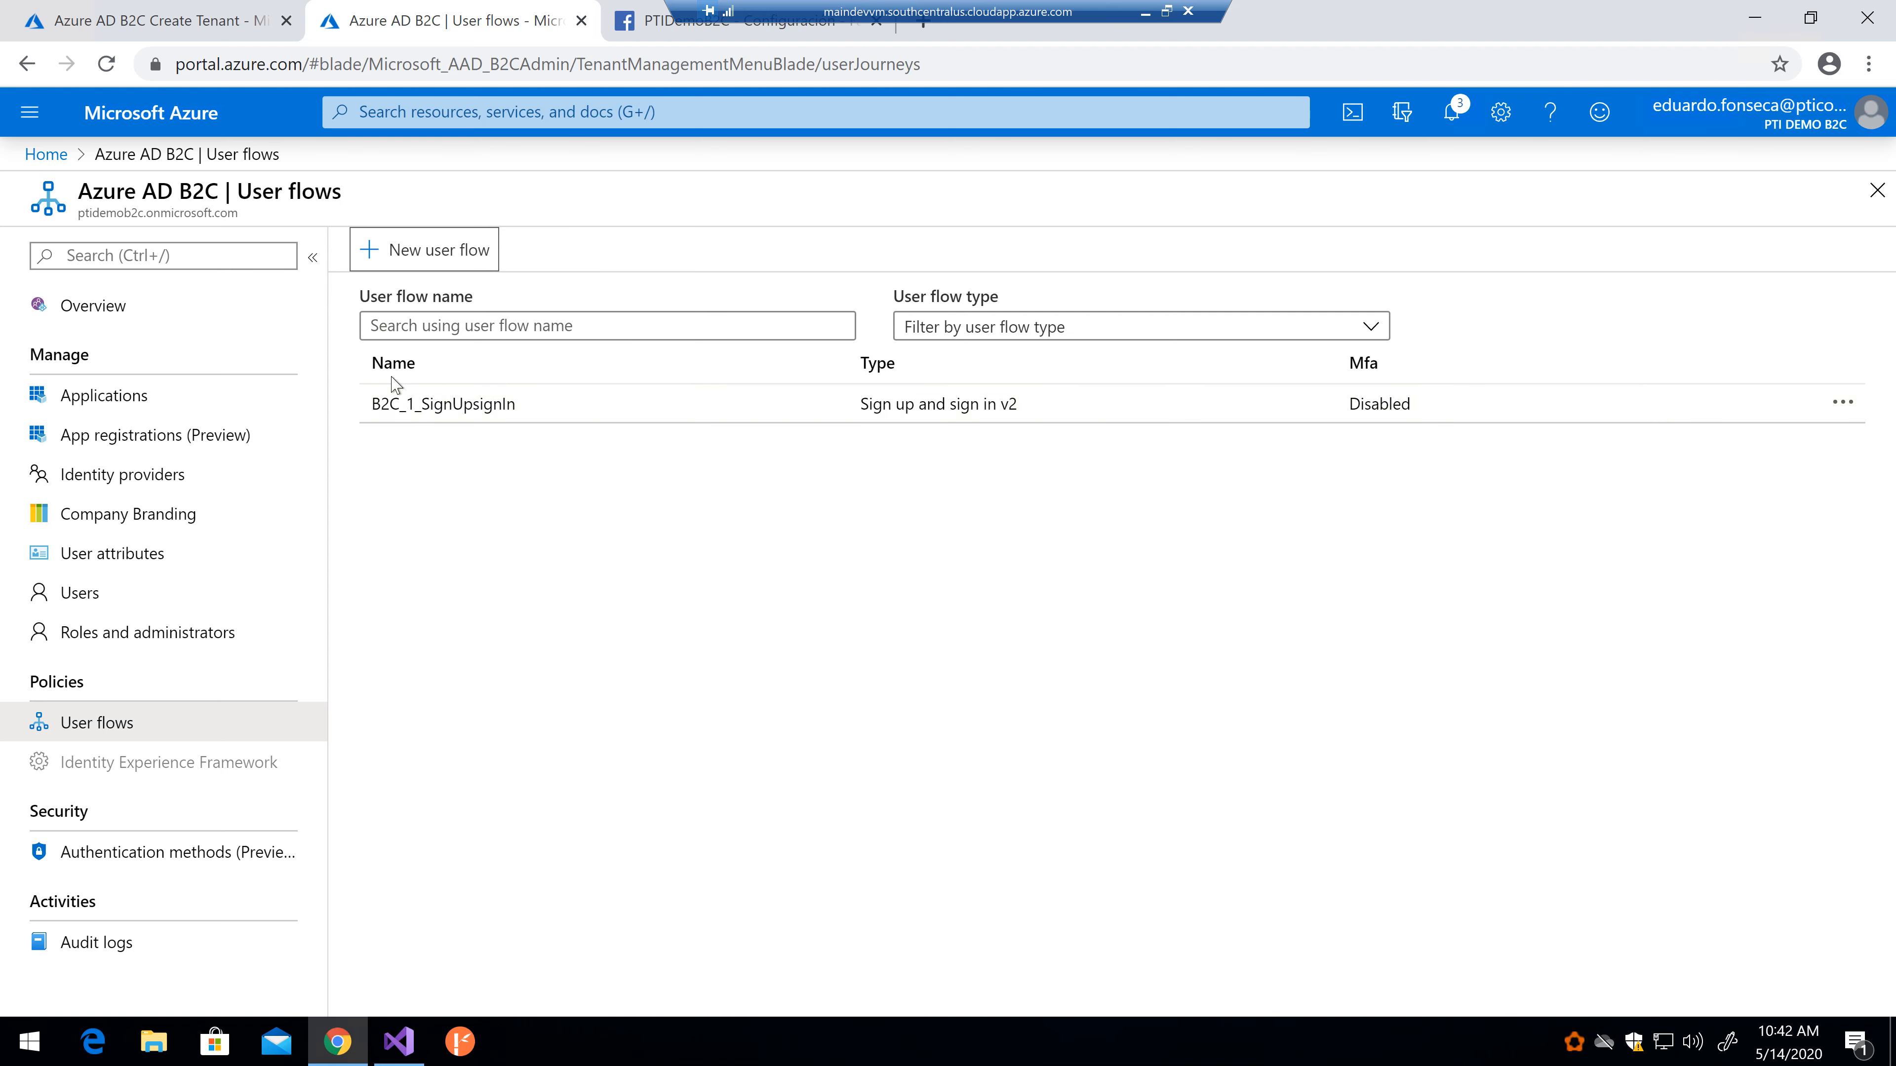
pyautogui.click(429, 410)
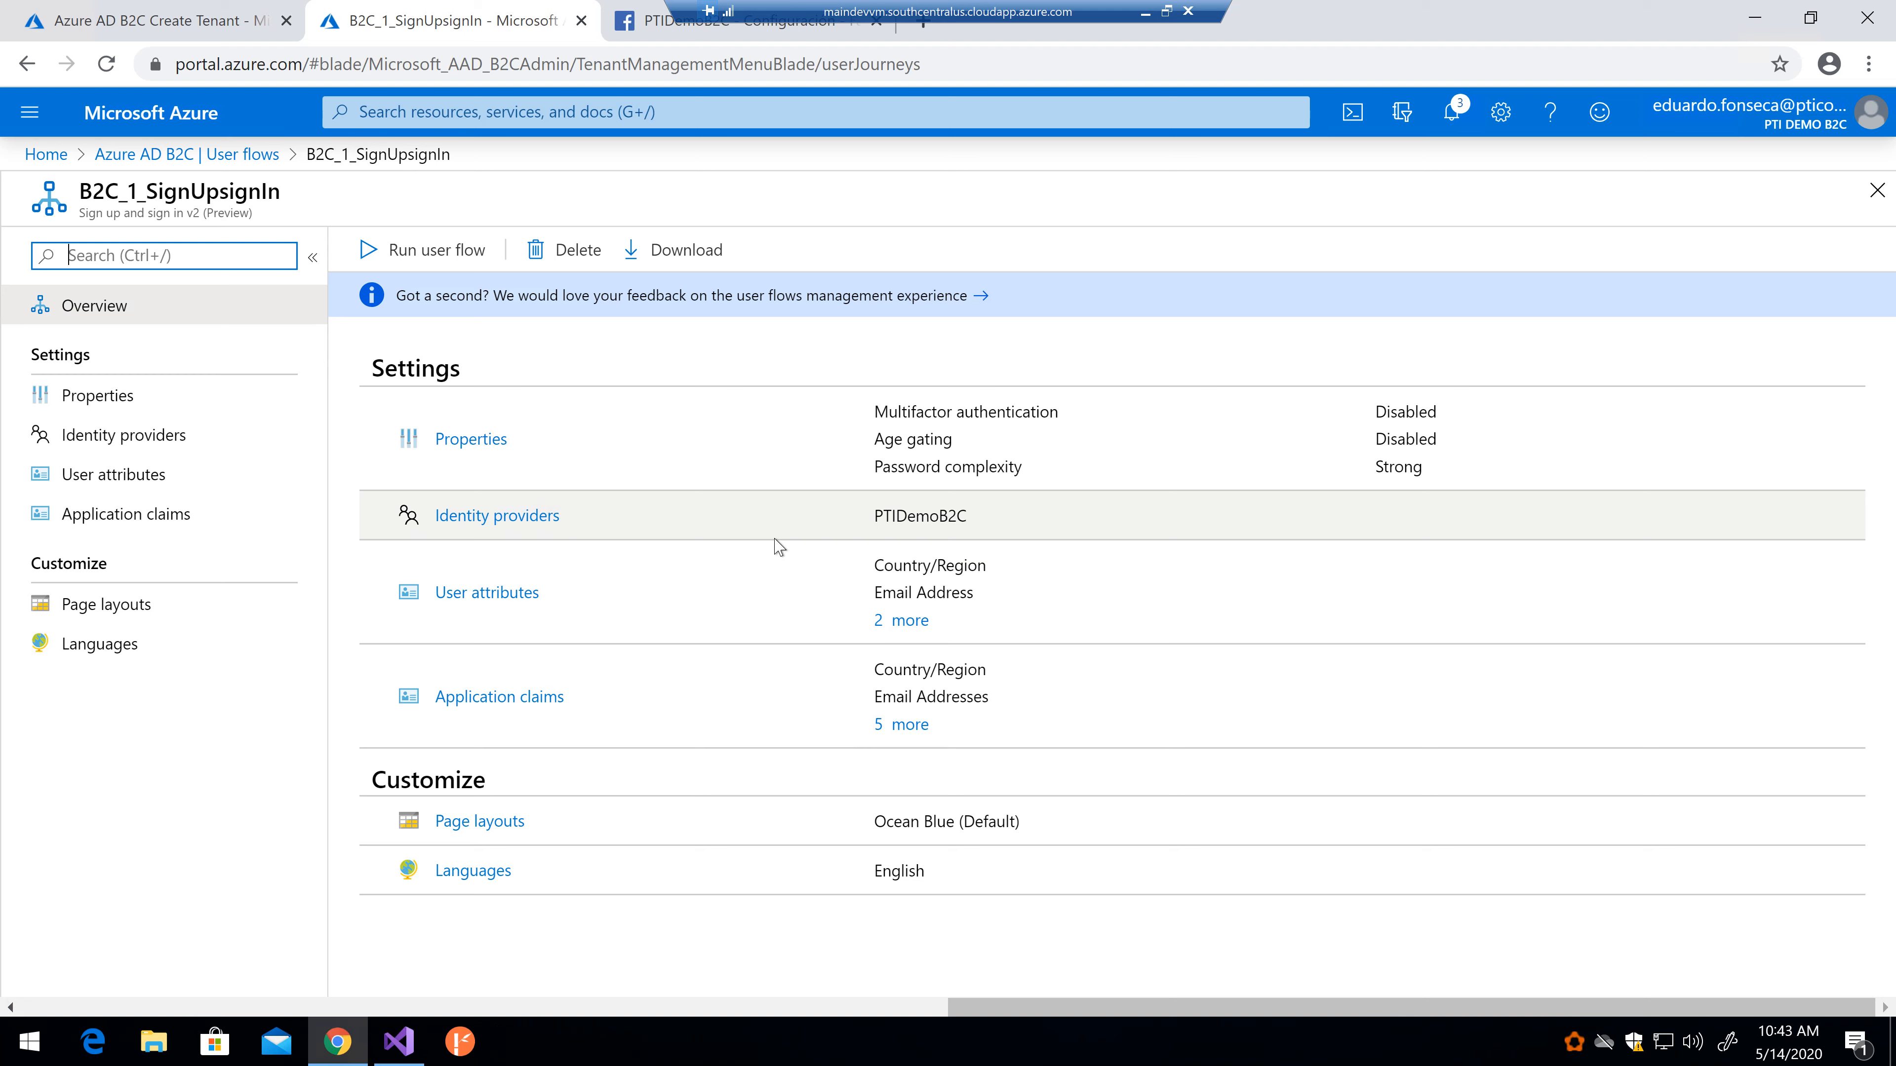
# Step: Open the user flow's OpenID configuration document and examine its endpoints, supported response types and claims
pyautogui.click(402, 257)
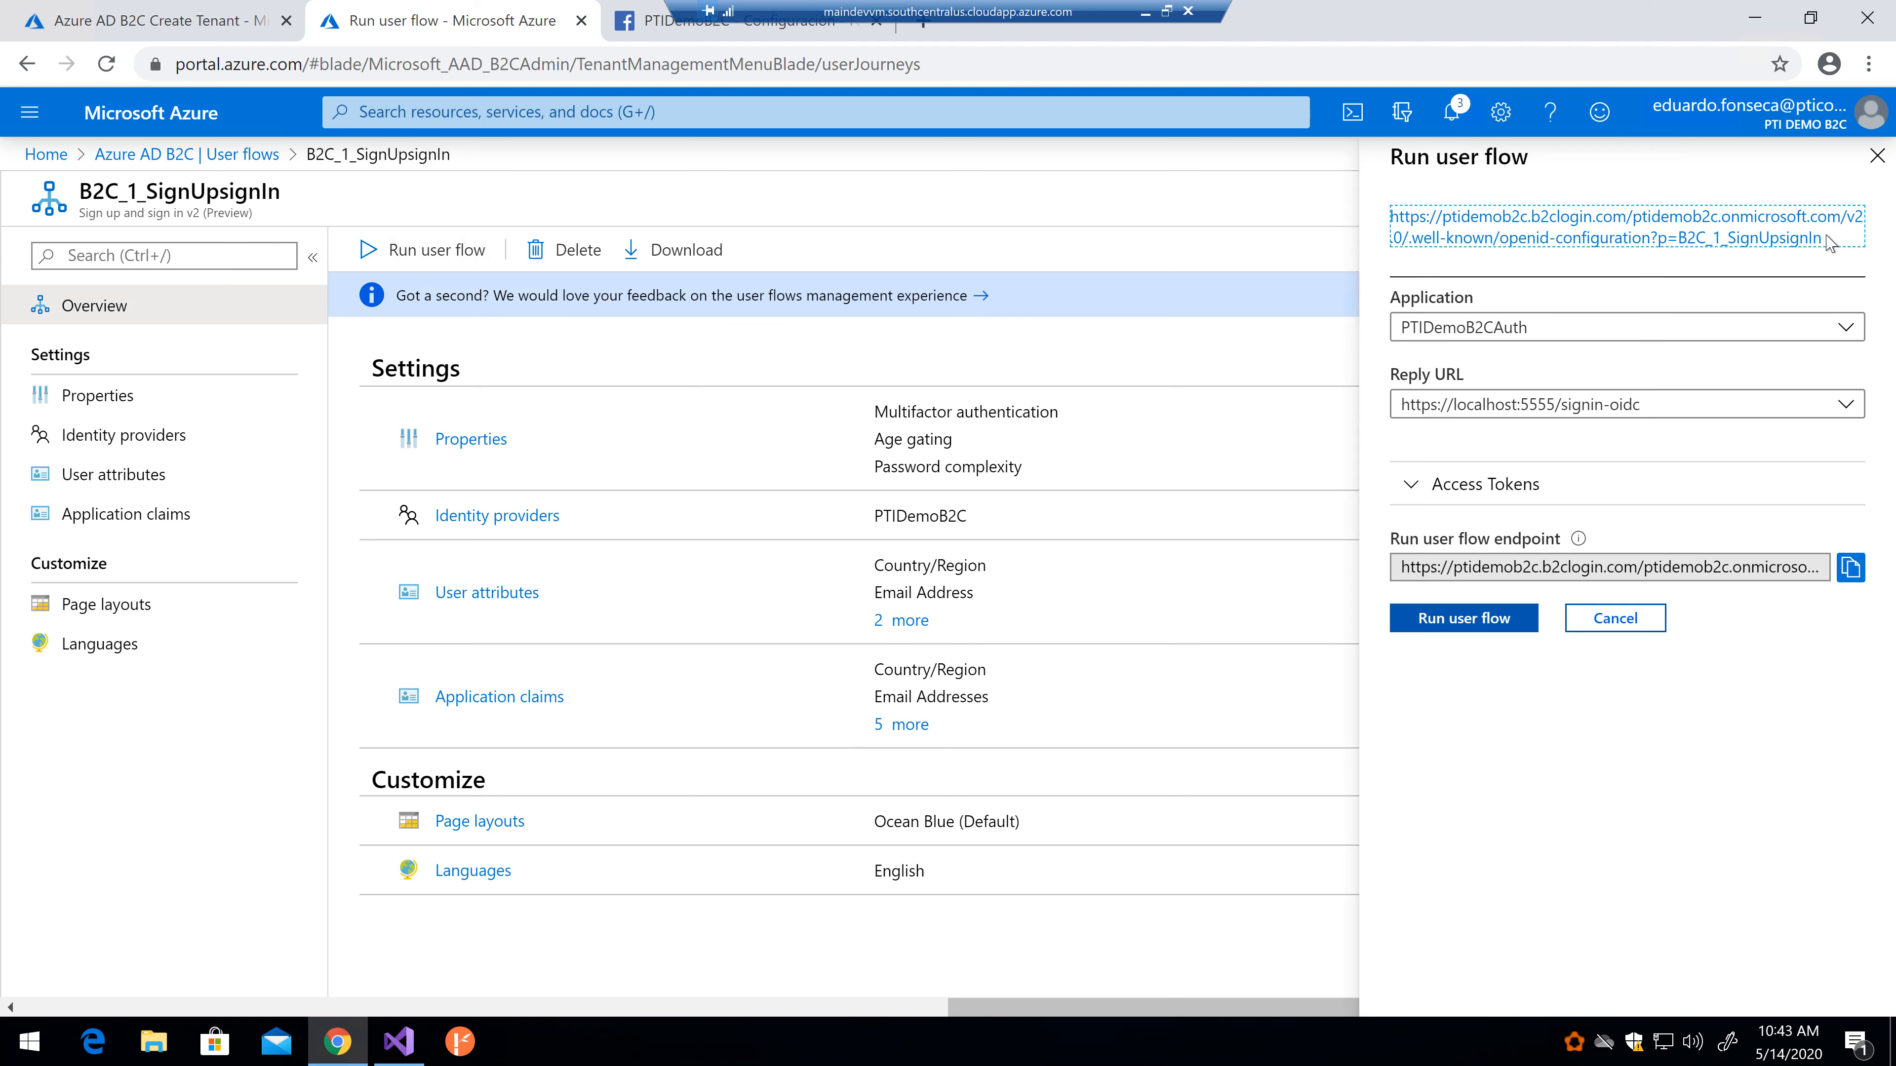
pyautogui.click(1463, 221)
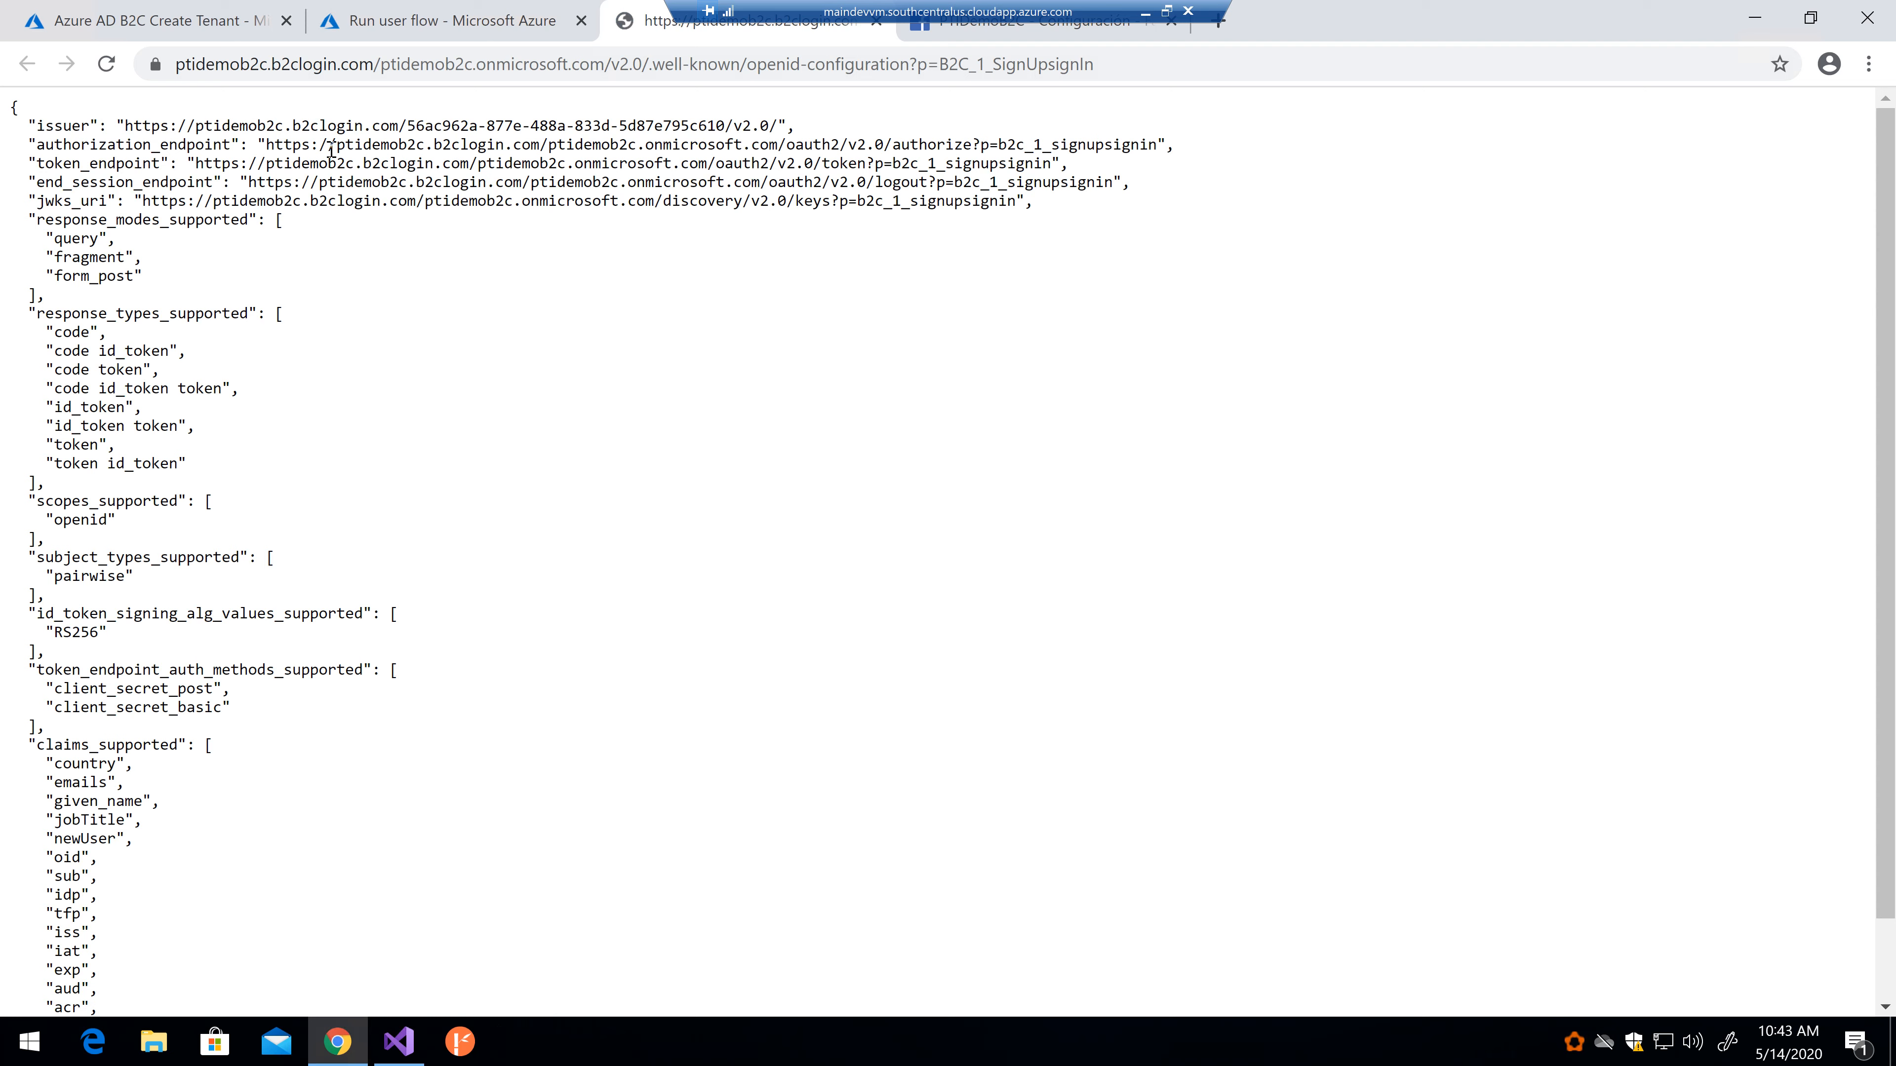
pyautogui.click(935, 67)
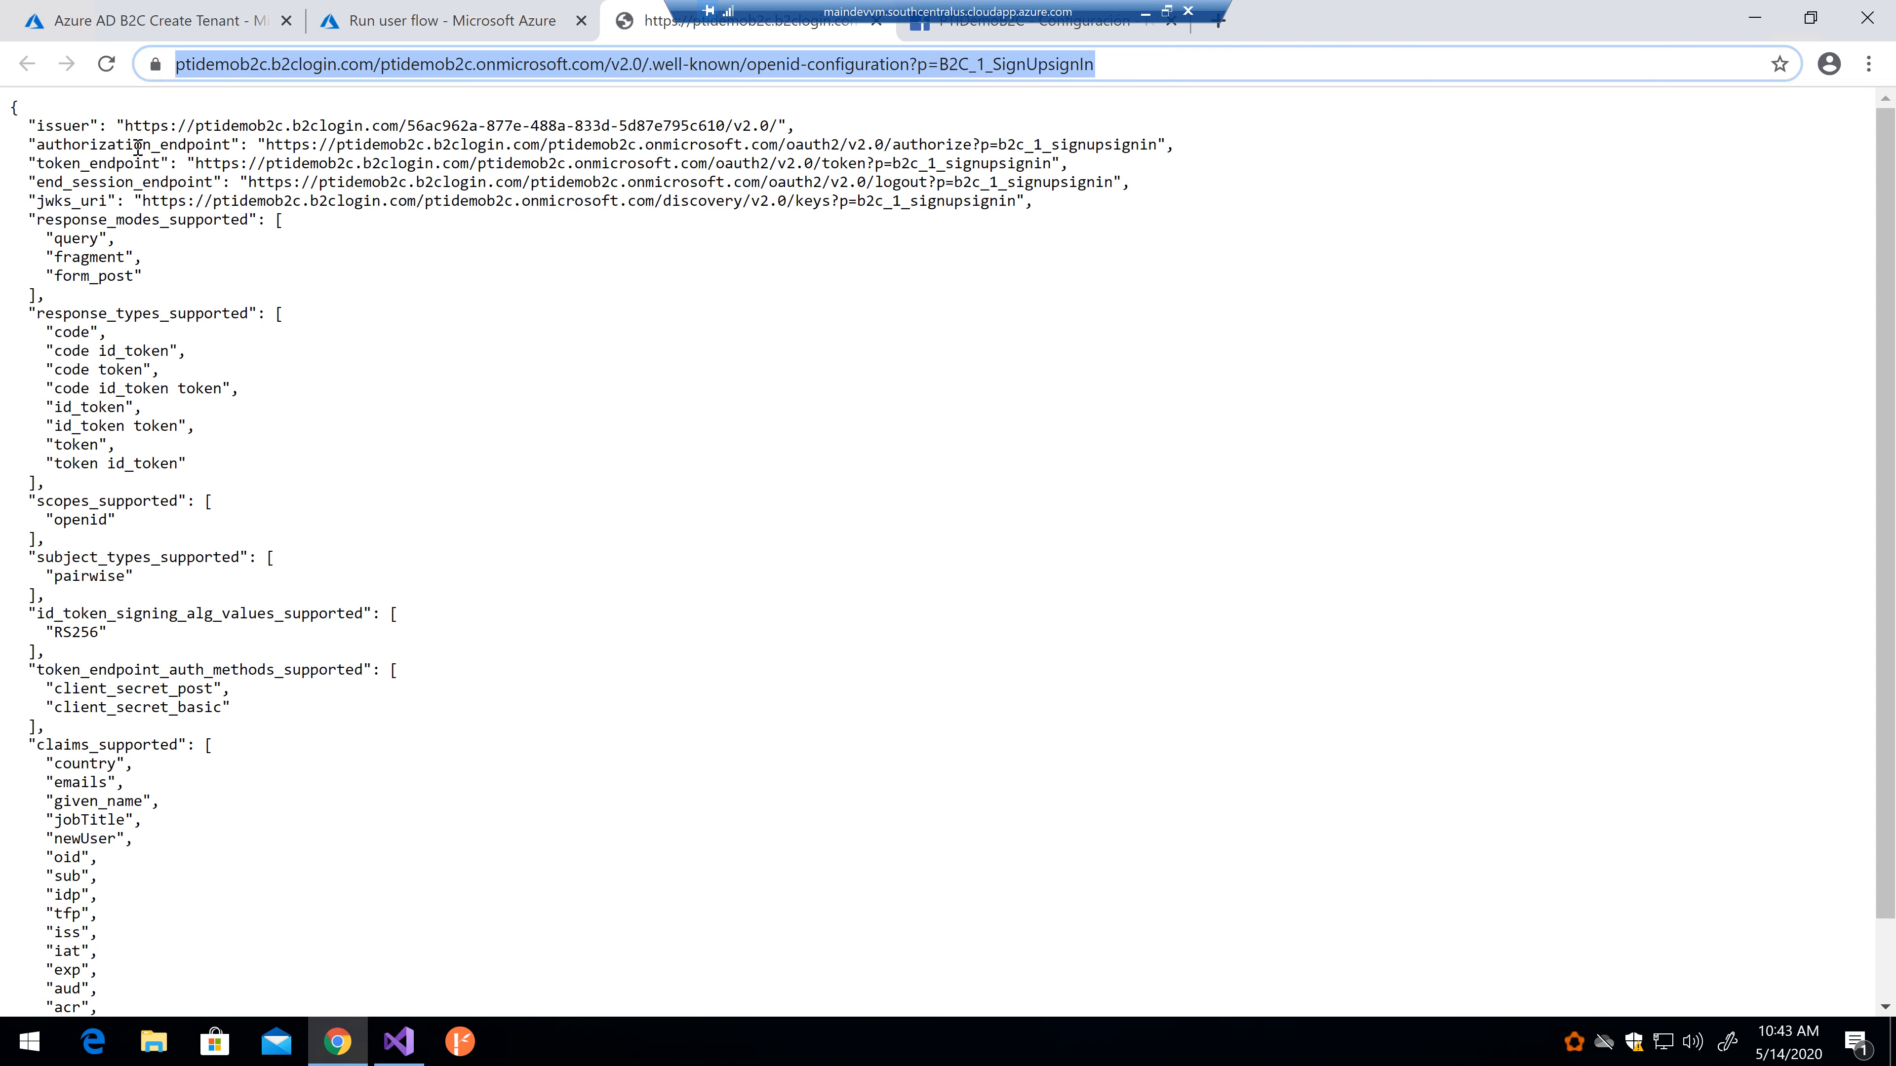
pyautogui.click(156, 148)
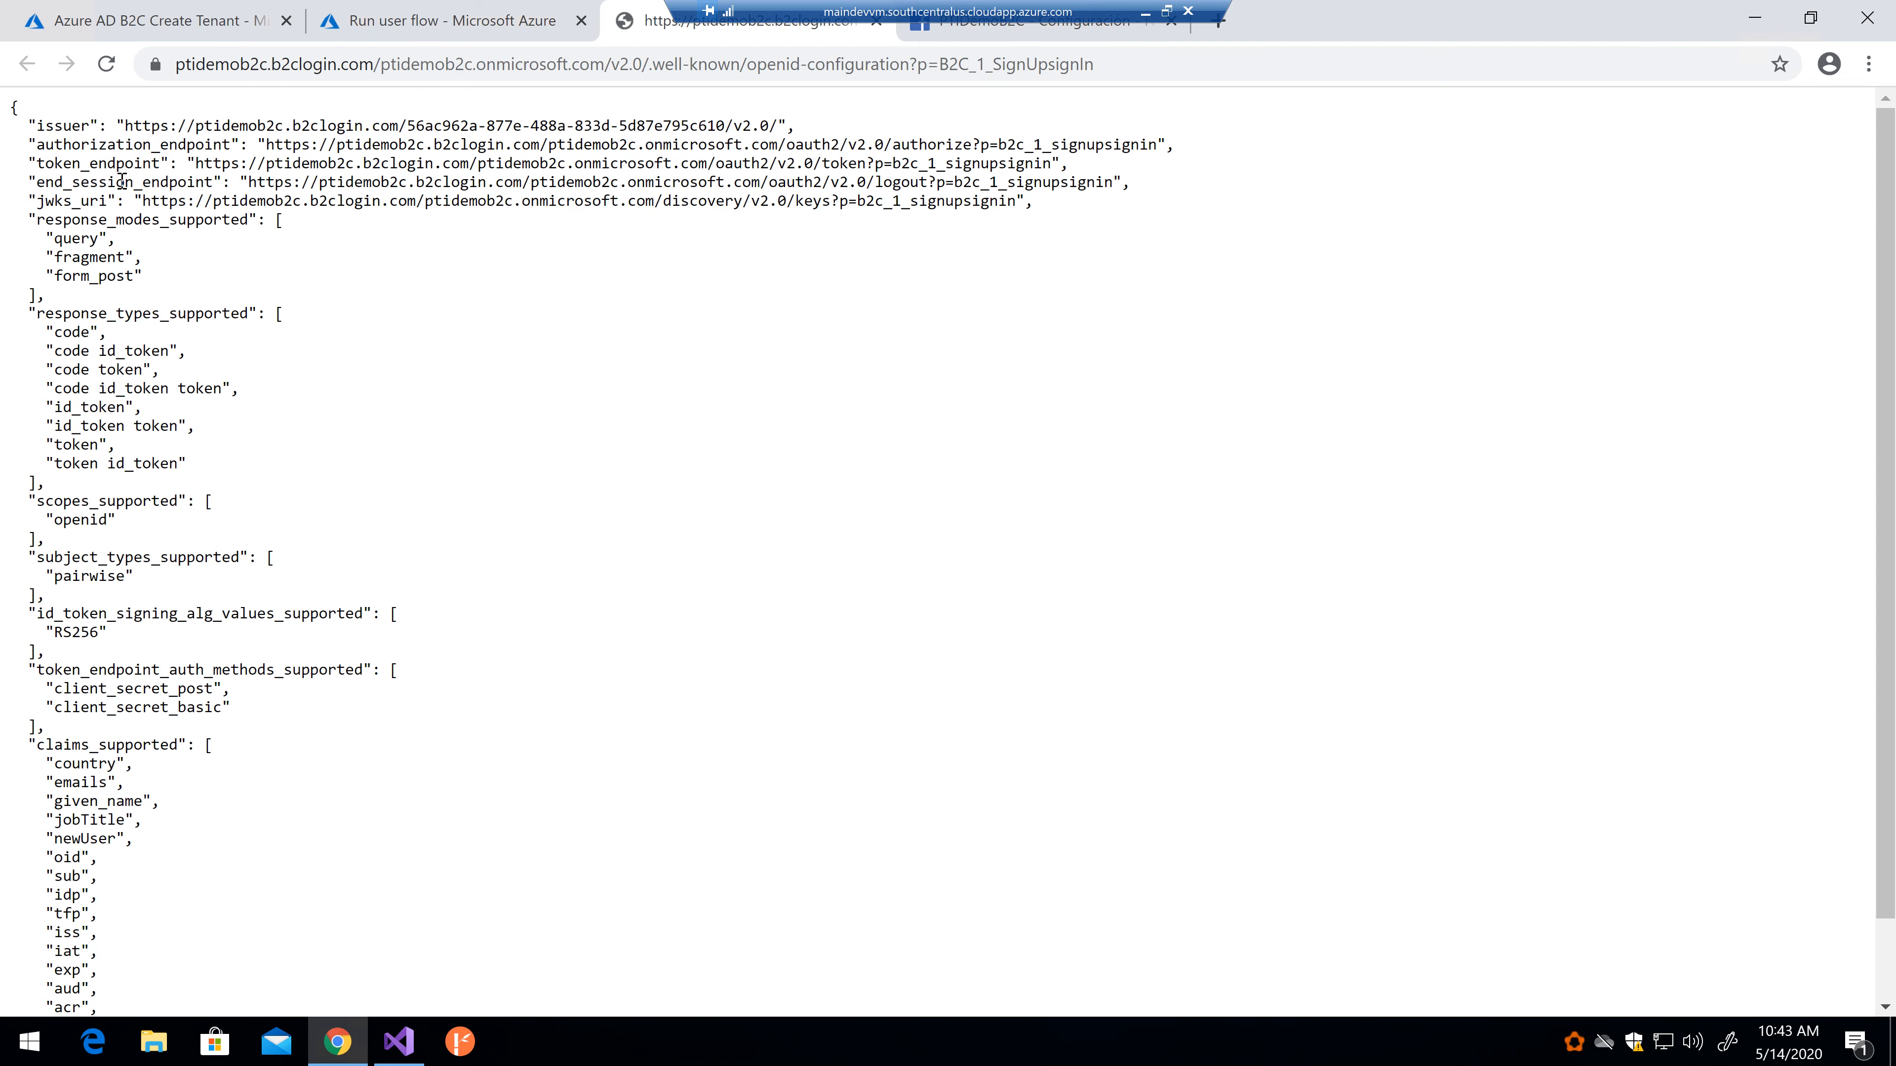
pyautogui.click(121, 181)
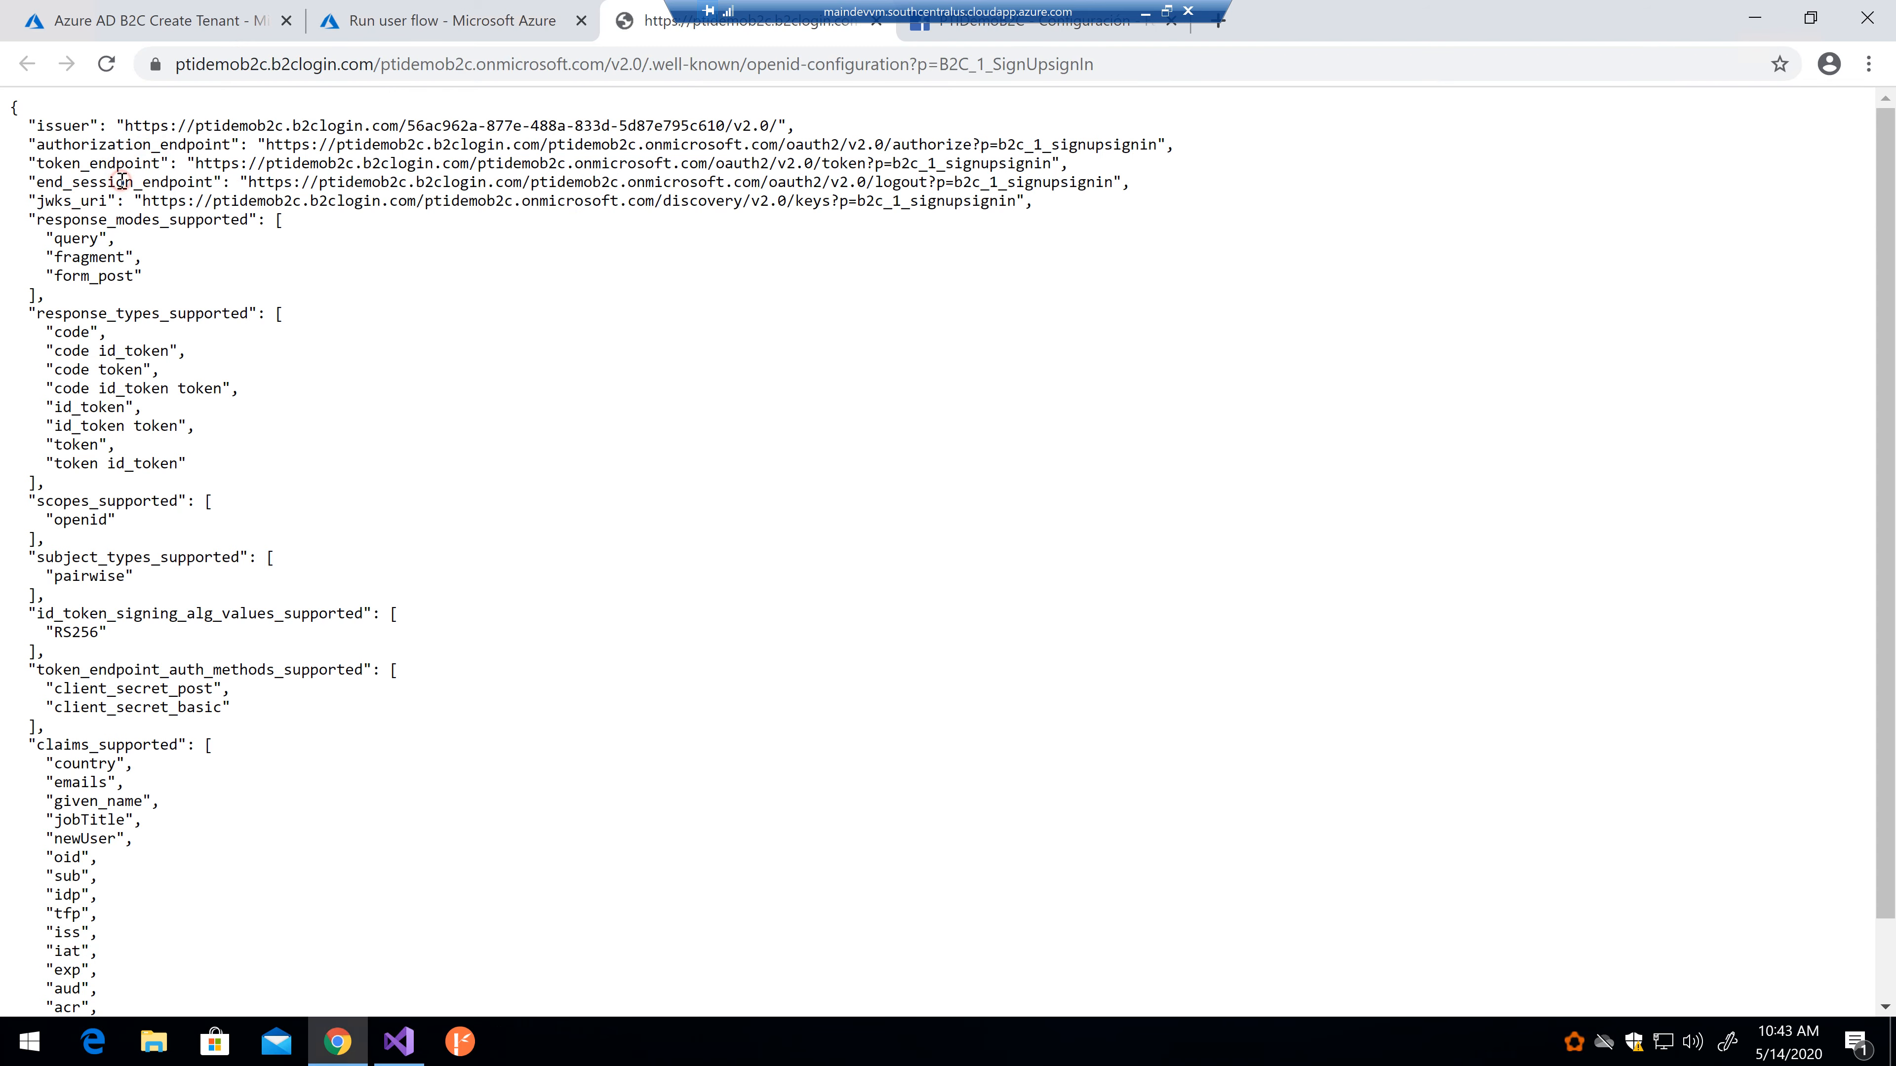
pyautogui.click(347, 283)
pyautogui.scroll(-2, 180, 297)
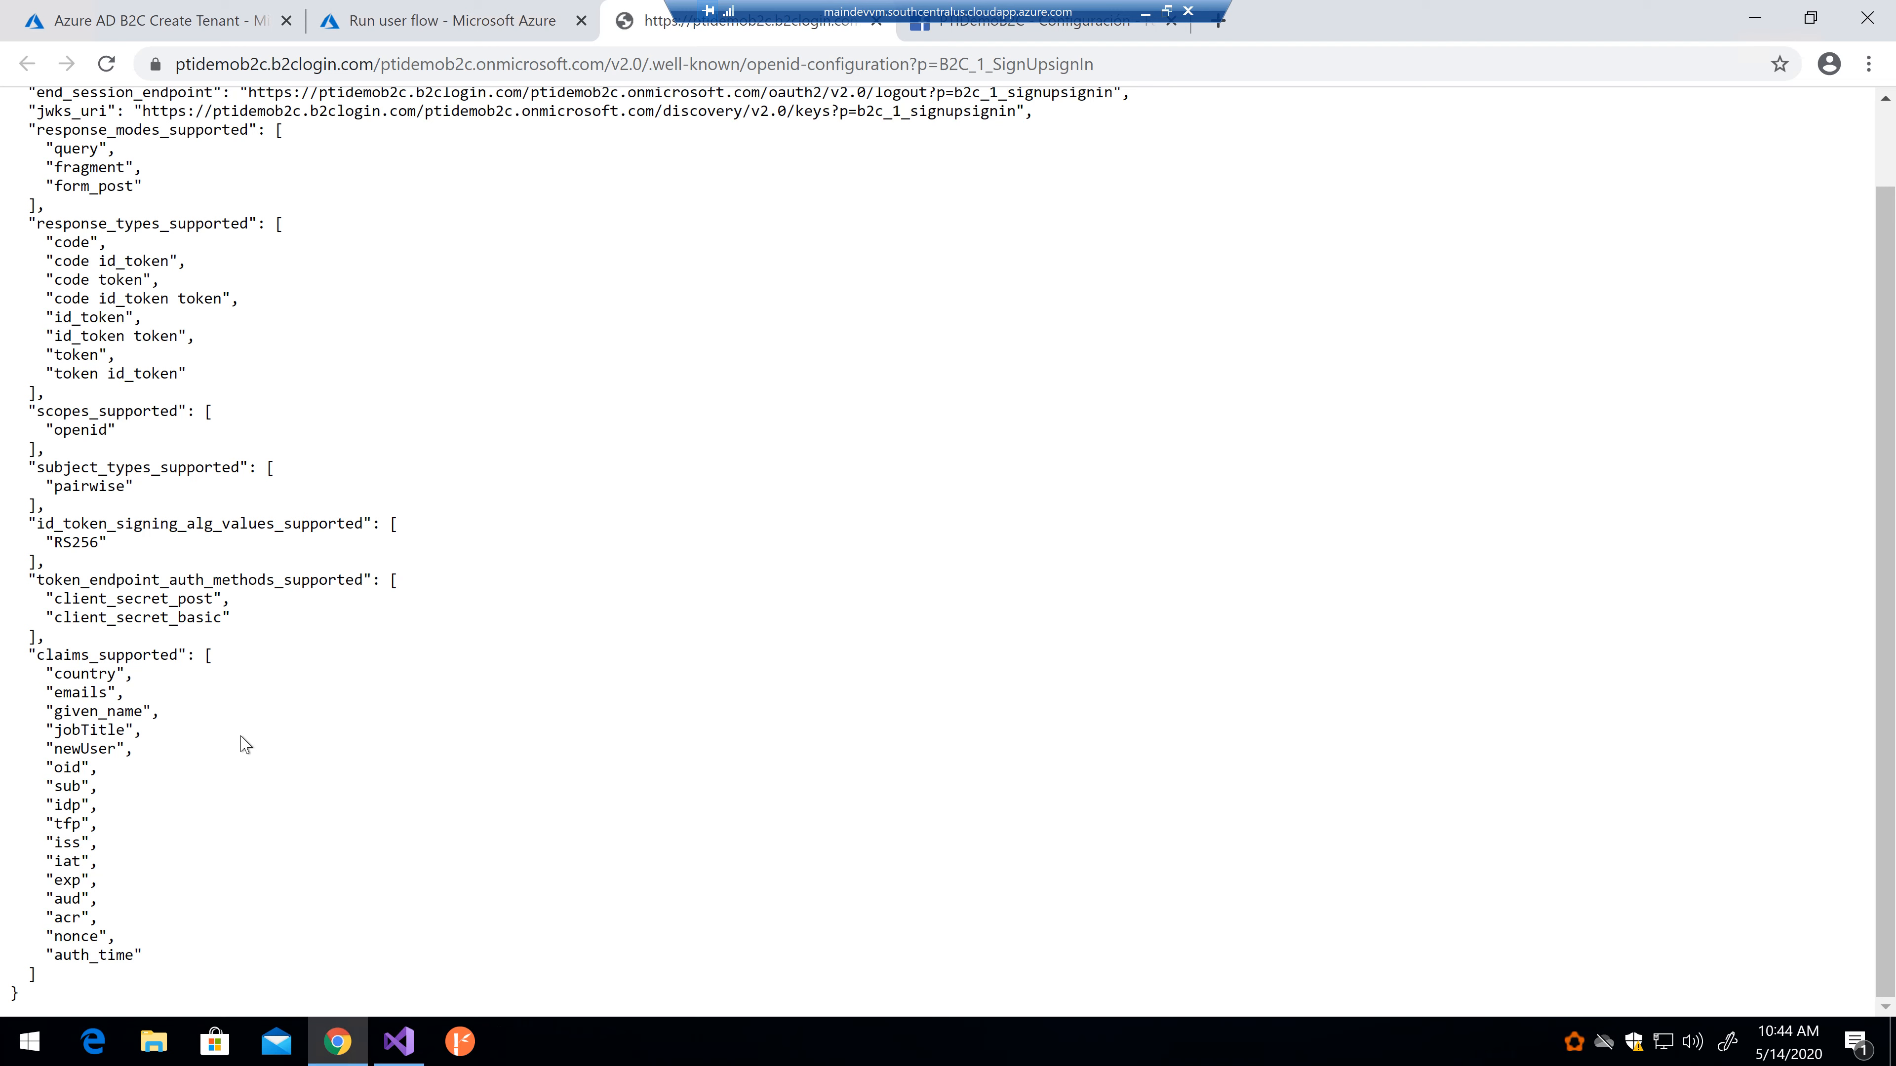
pyautogui.scroll(1, 246, 745)
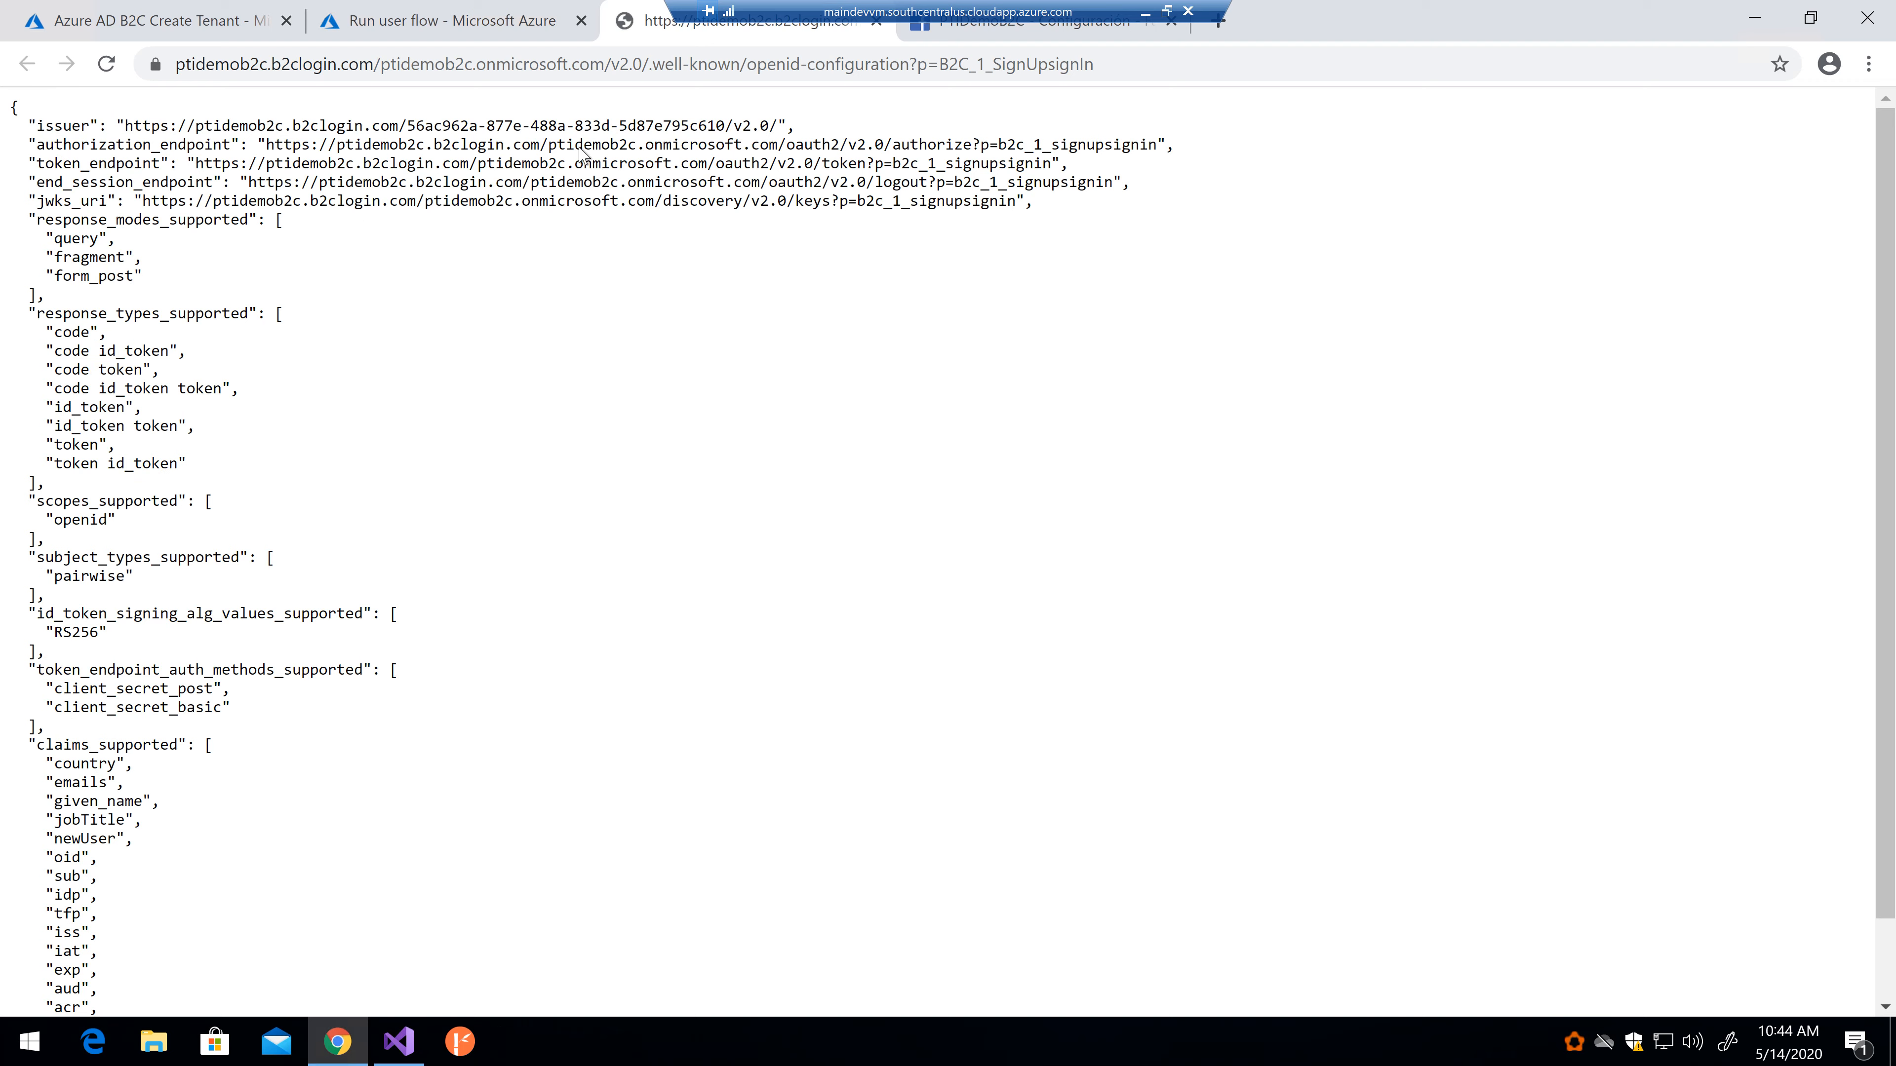
# Step: Return to the run settings of B2C_1_SignUpsignIn and review the available applications and the access token options
pyautogui.click(533, 33)
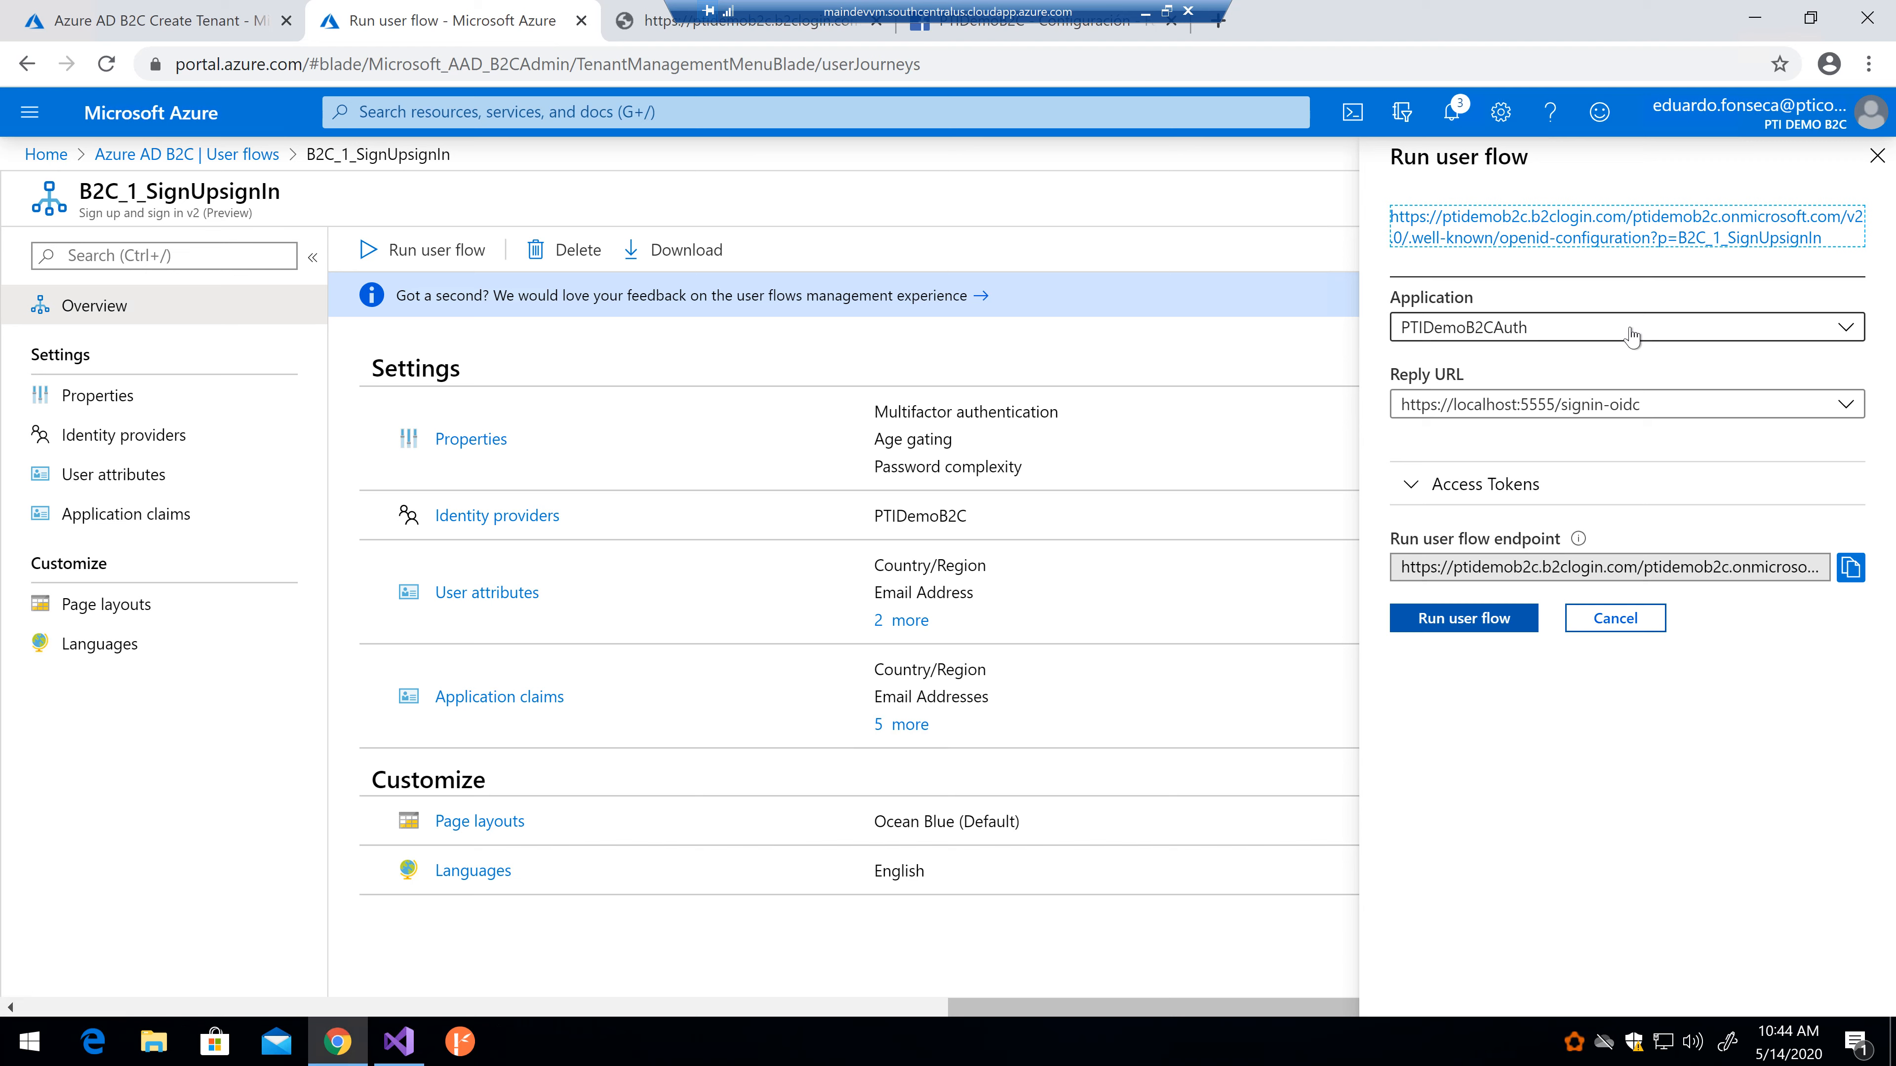
pyautogui.click(1847, 329)
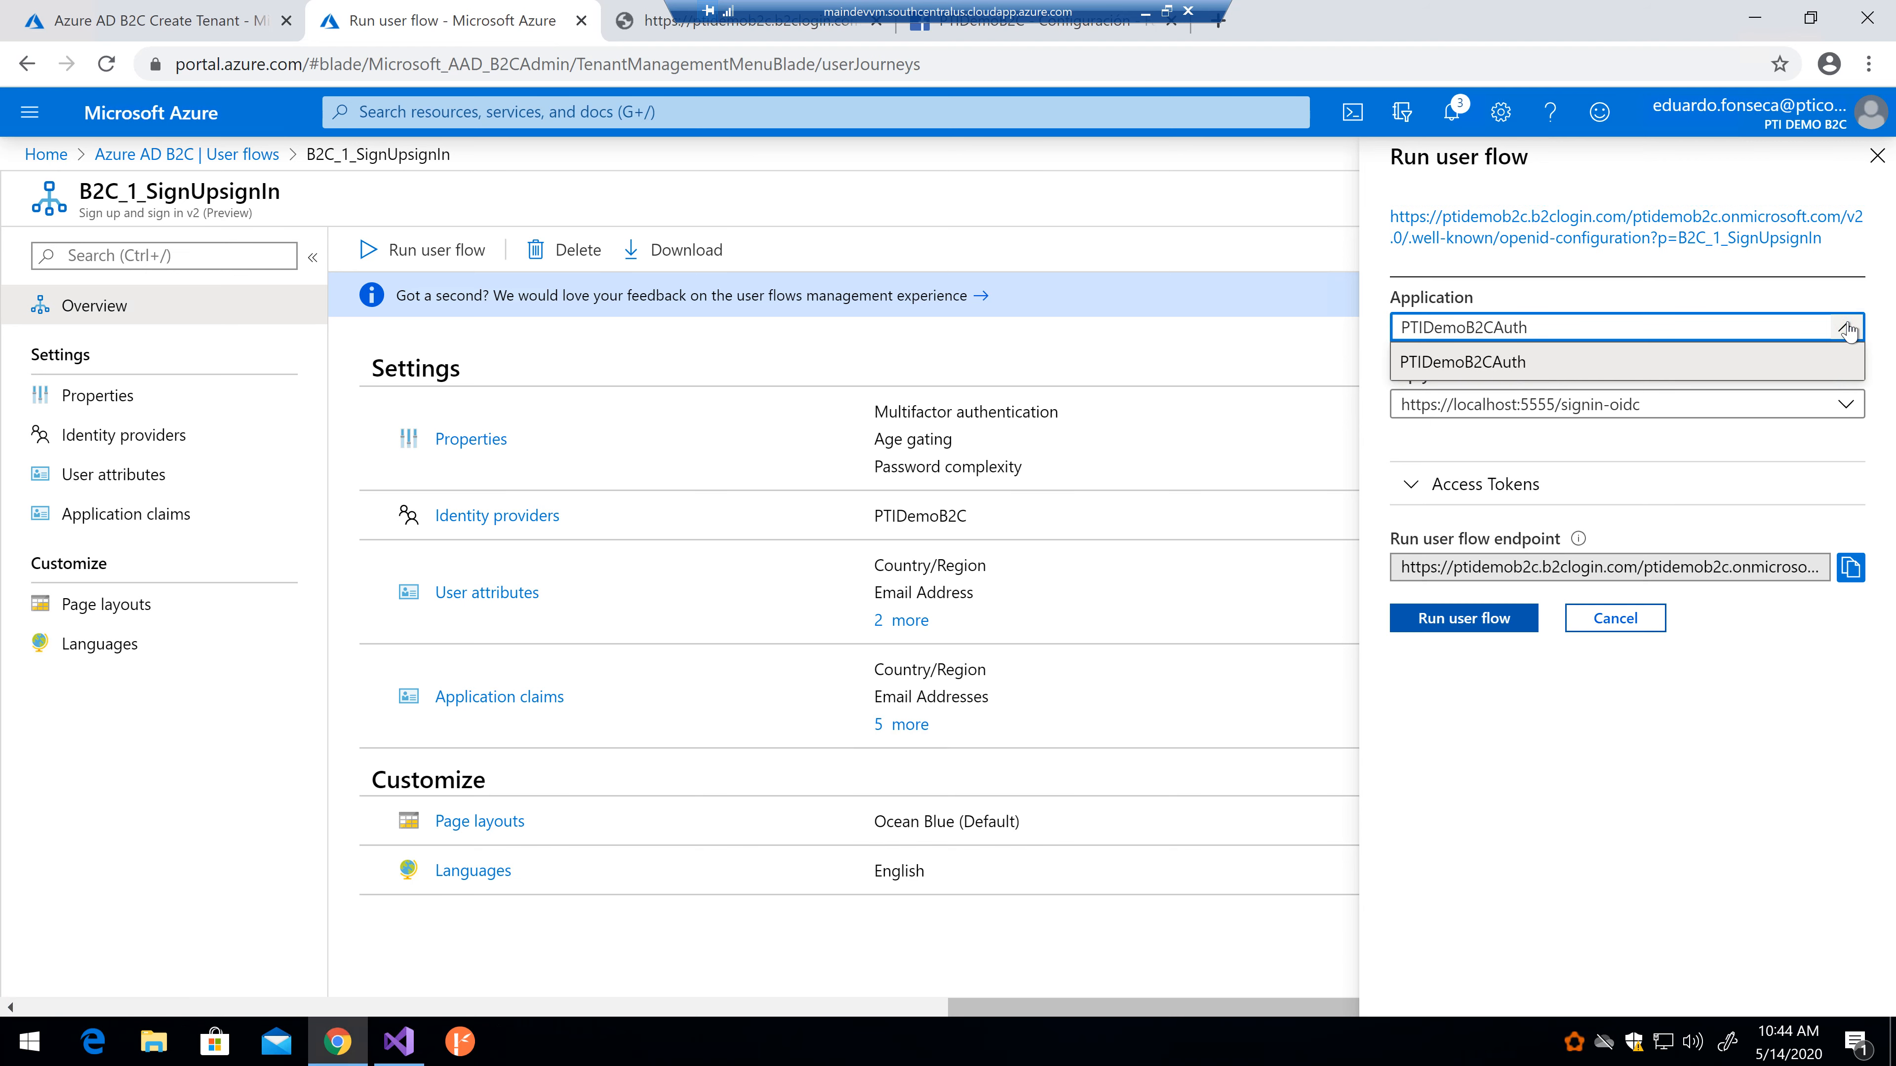
pyautogui.click(1621, 297)
pyautogui.click(1571, 336)
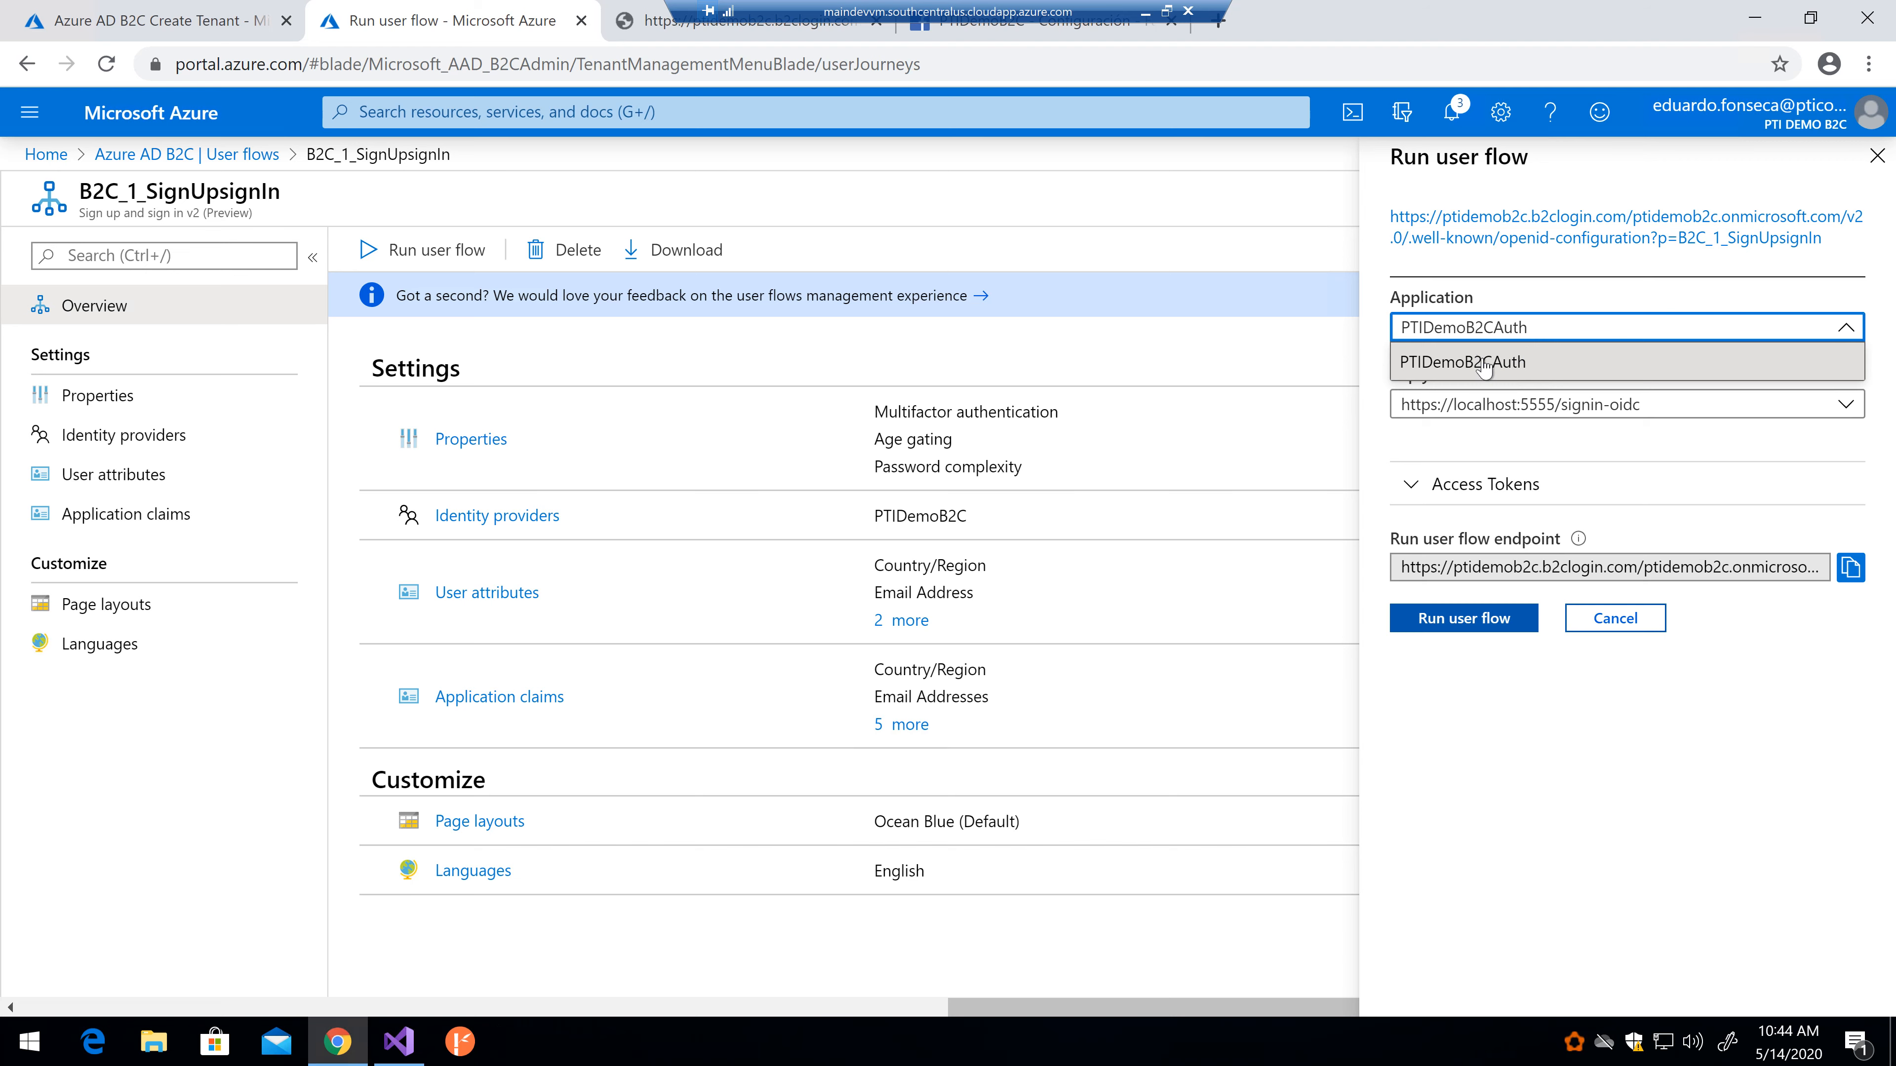
pyautogui.click(1512, 280)
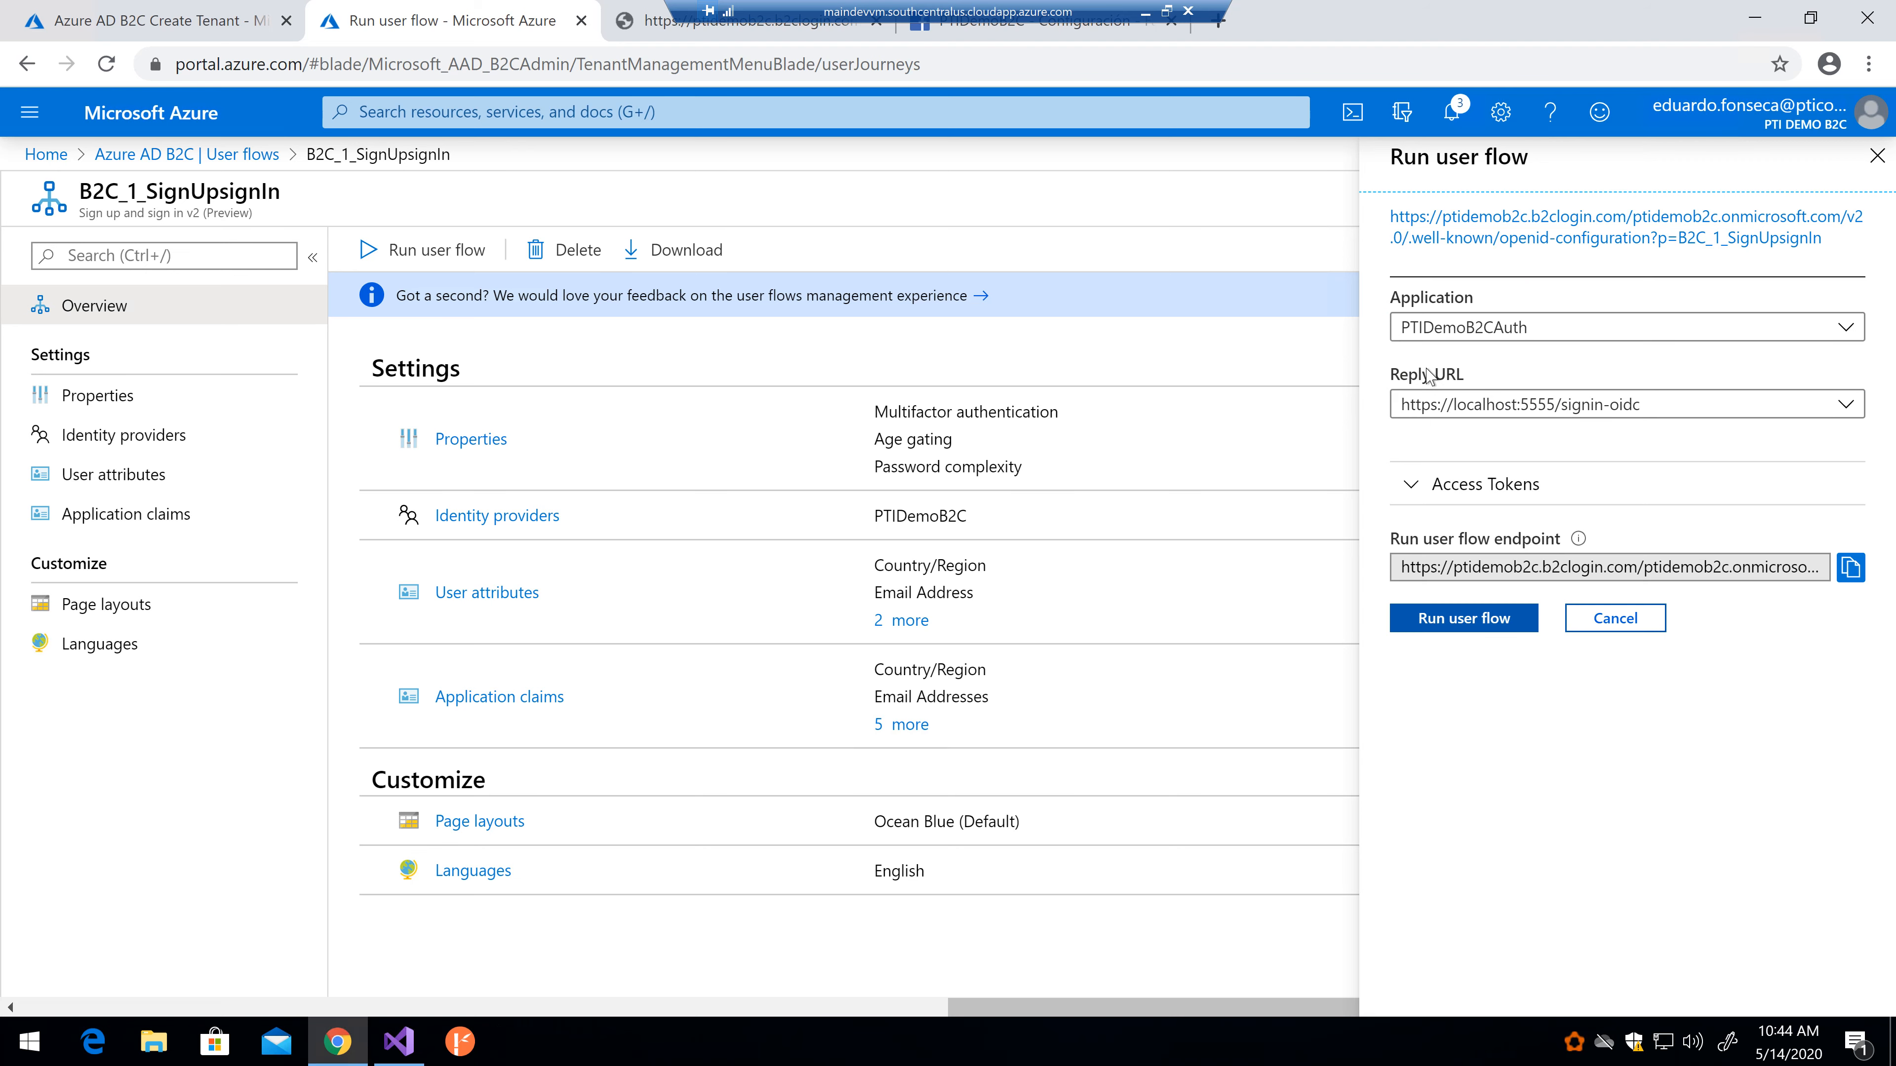
pyautogui.click(1424, 485)
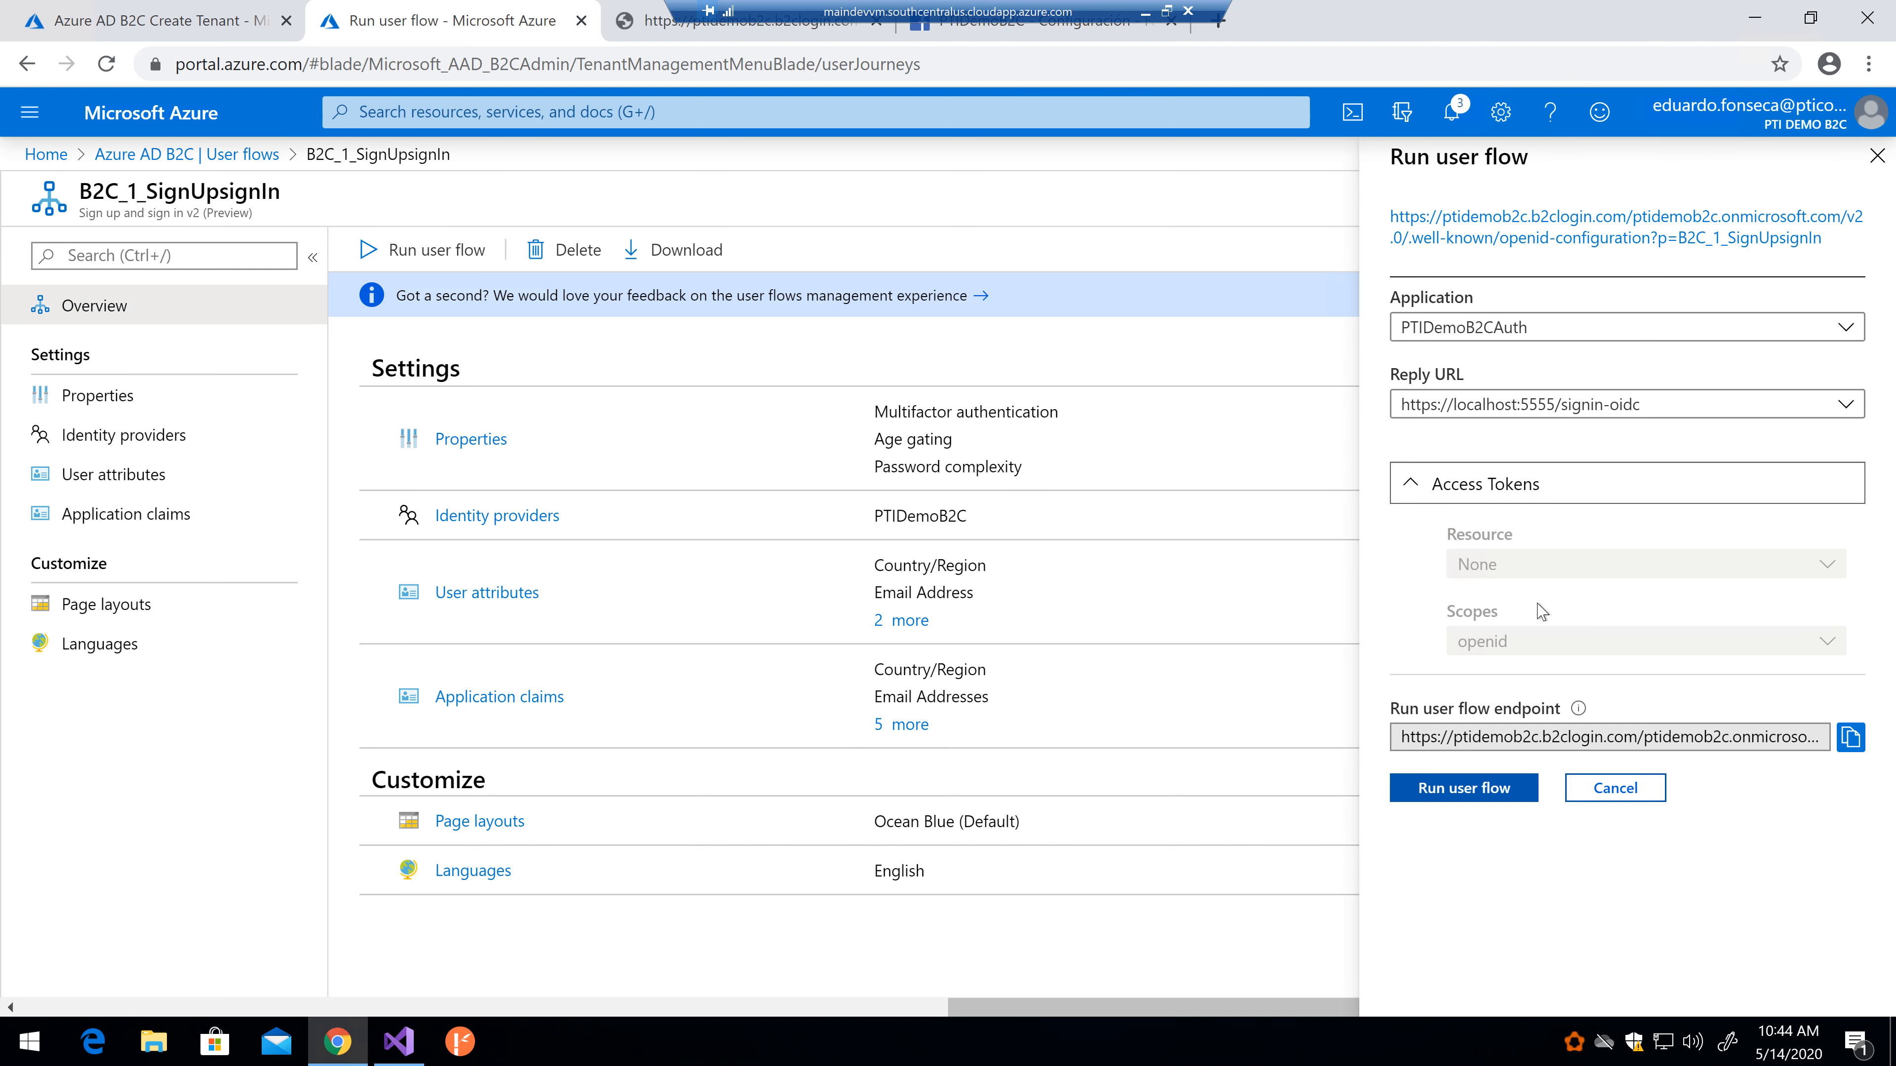
pyautogui.click(1417, 499)
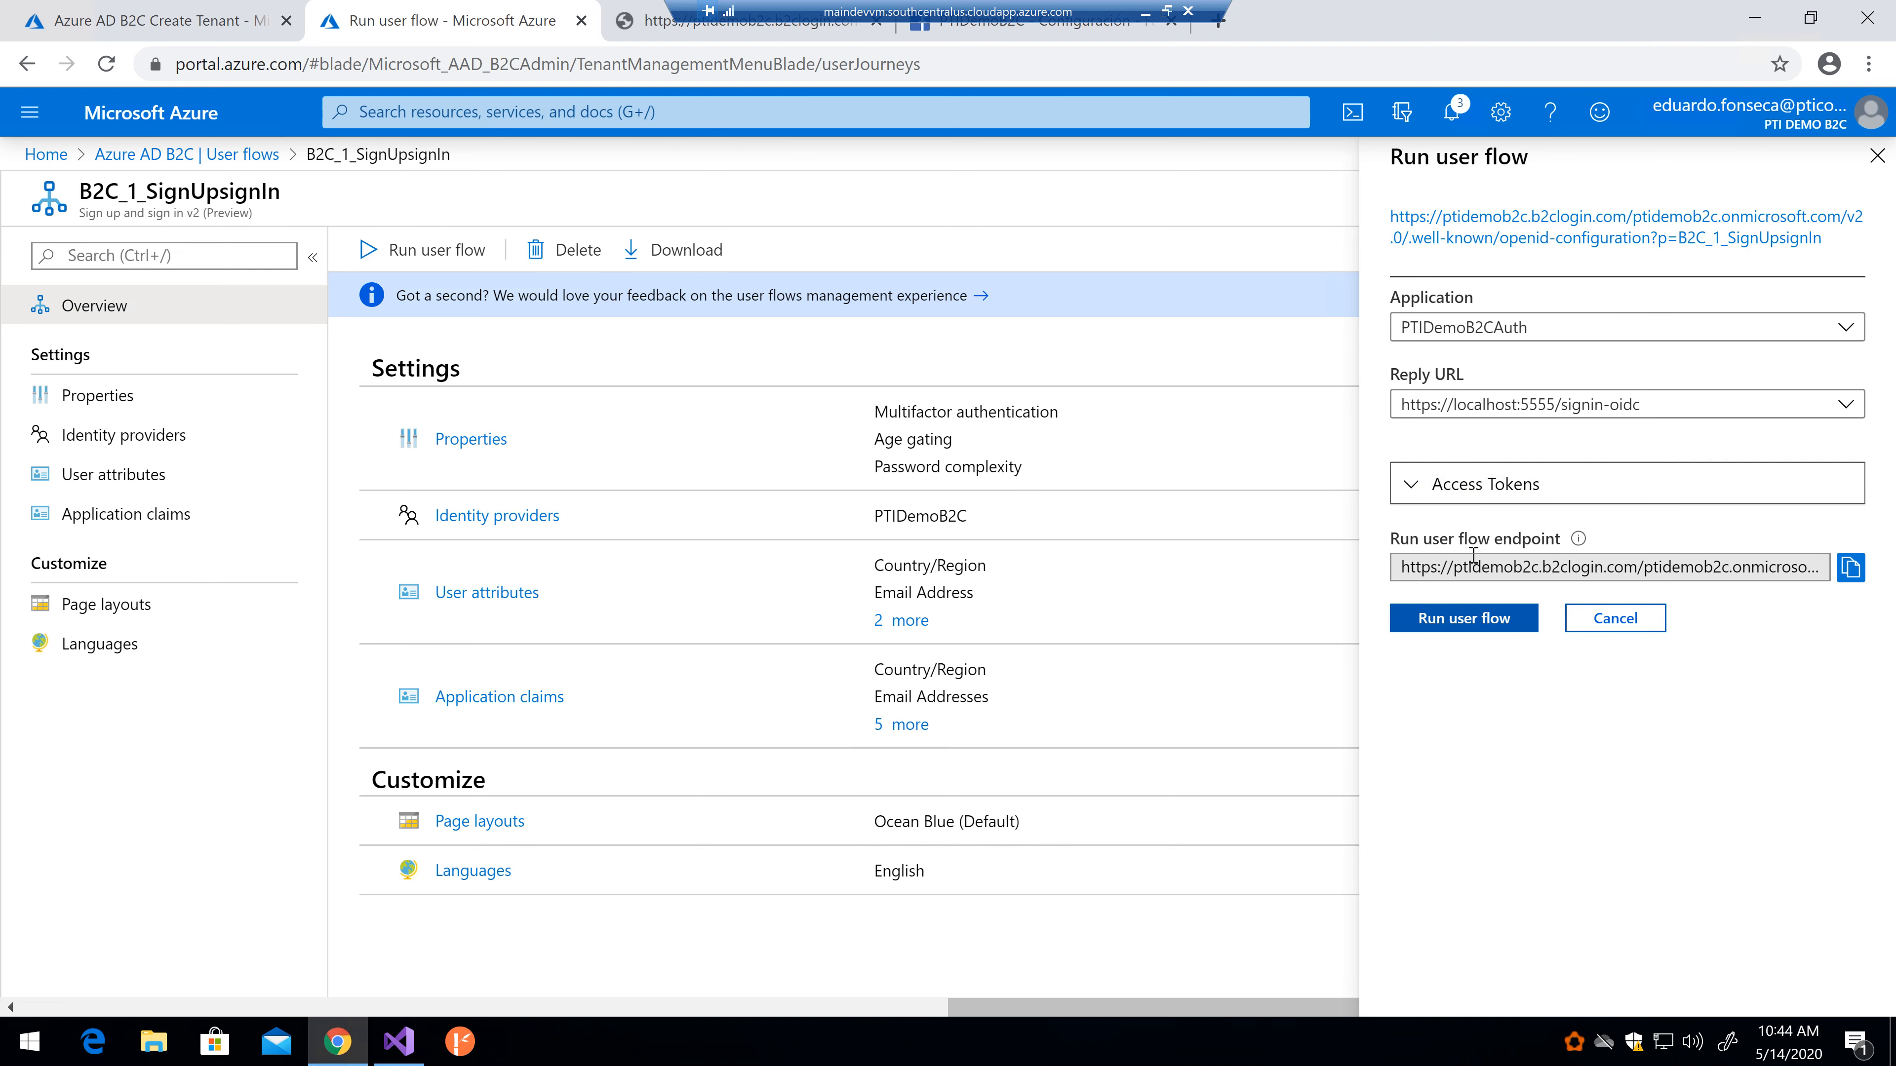
# Step: Copy the run user flow endpoint URL into a new Notepad document
pyautogui.moveTo(1576, 543)
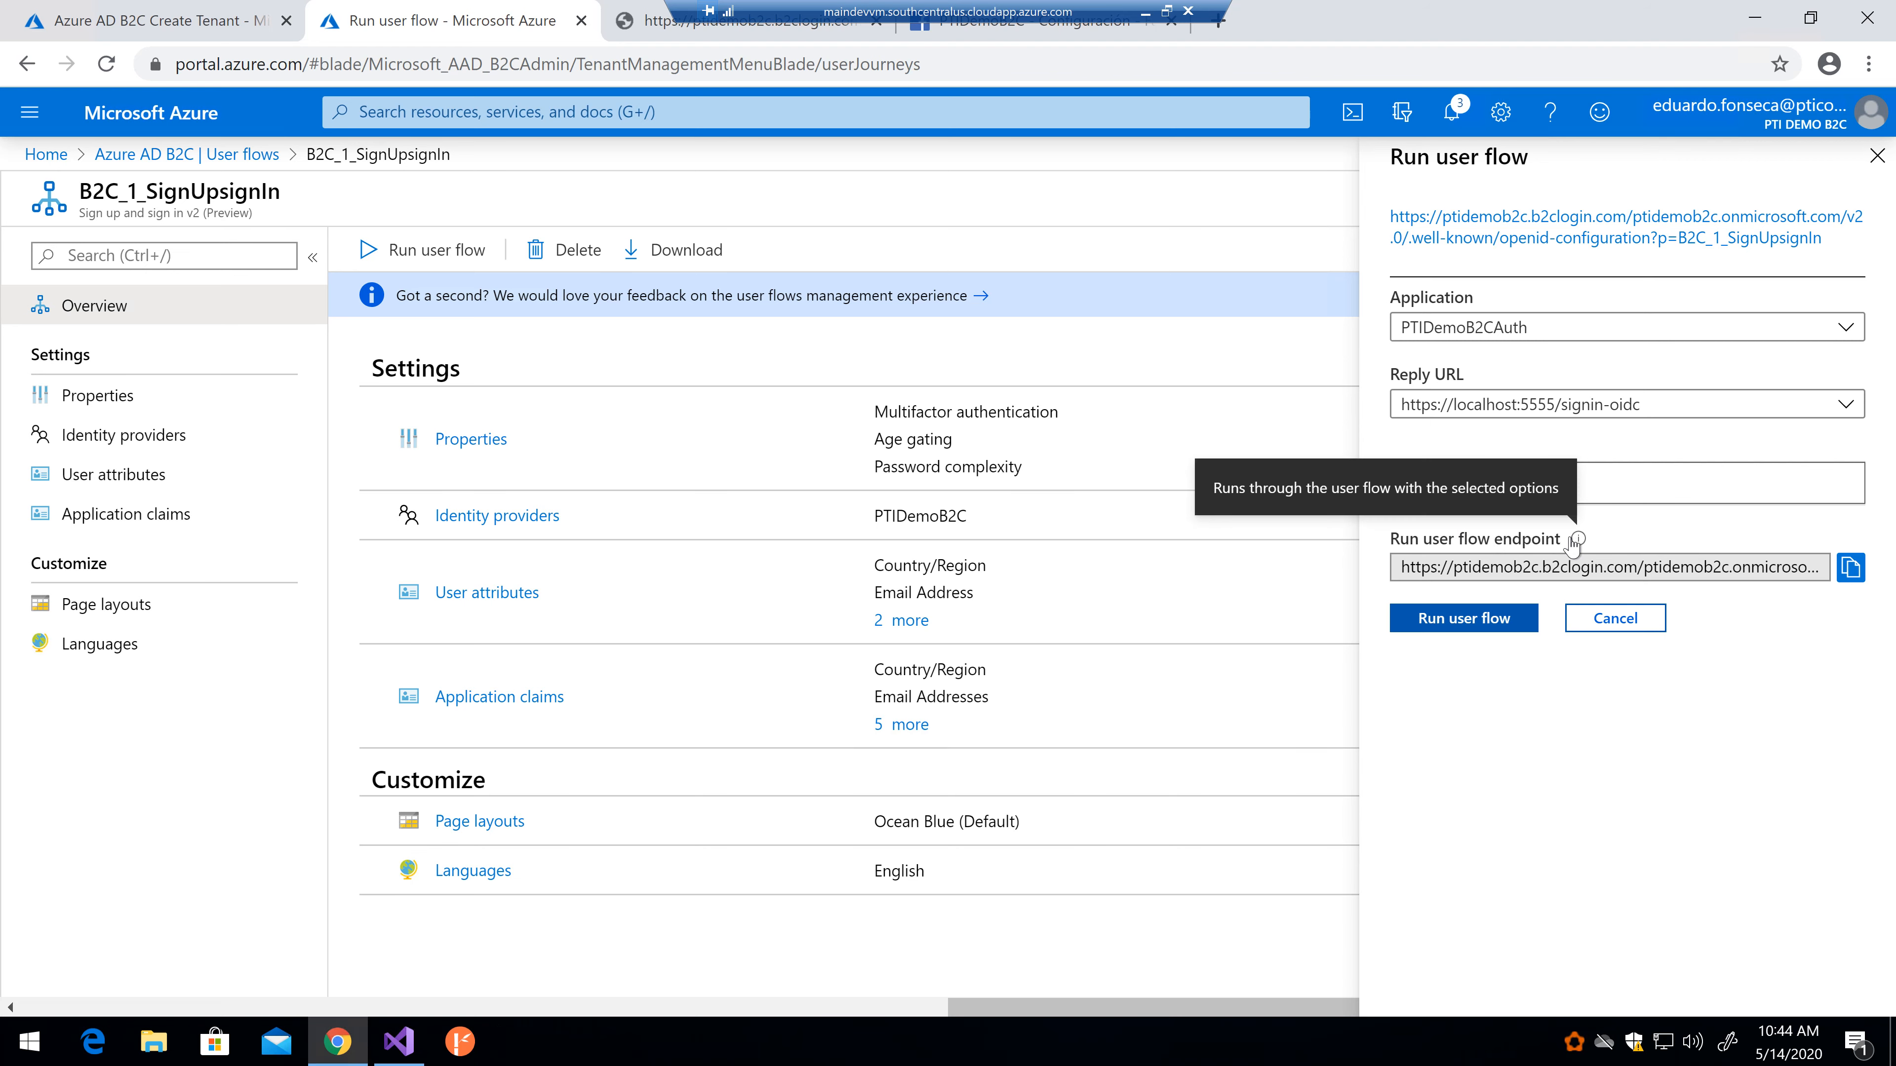
pyautogui.doubleClick(1679, 565)
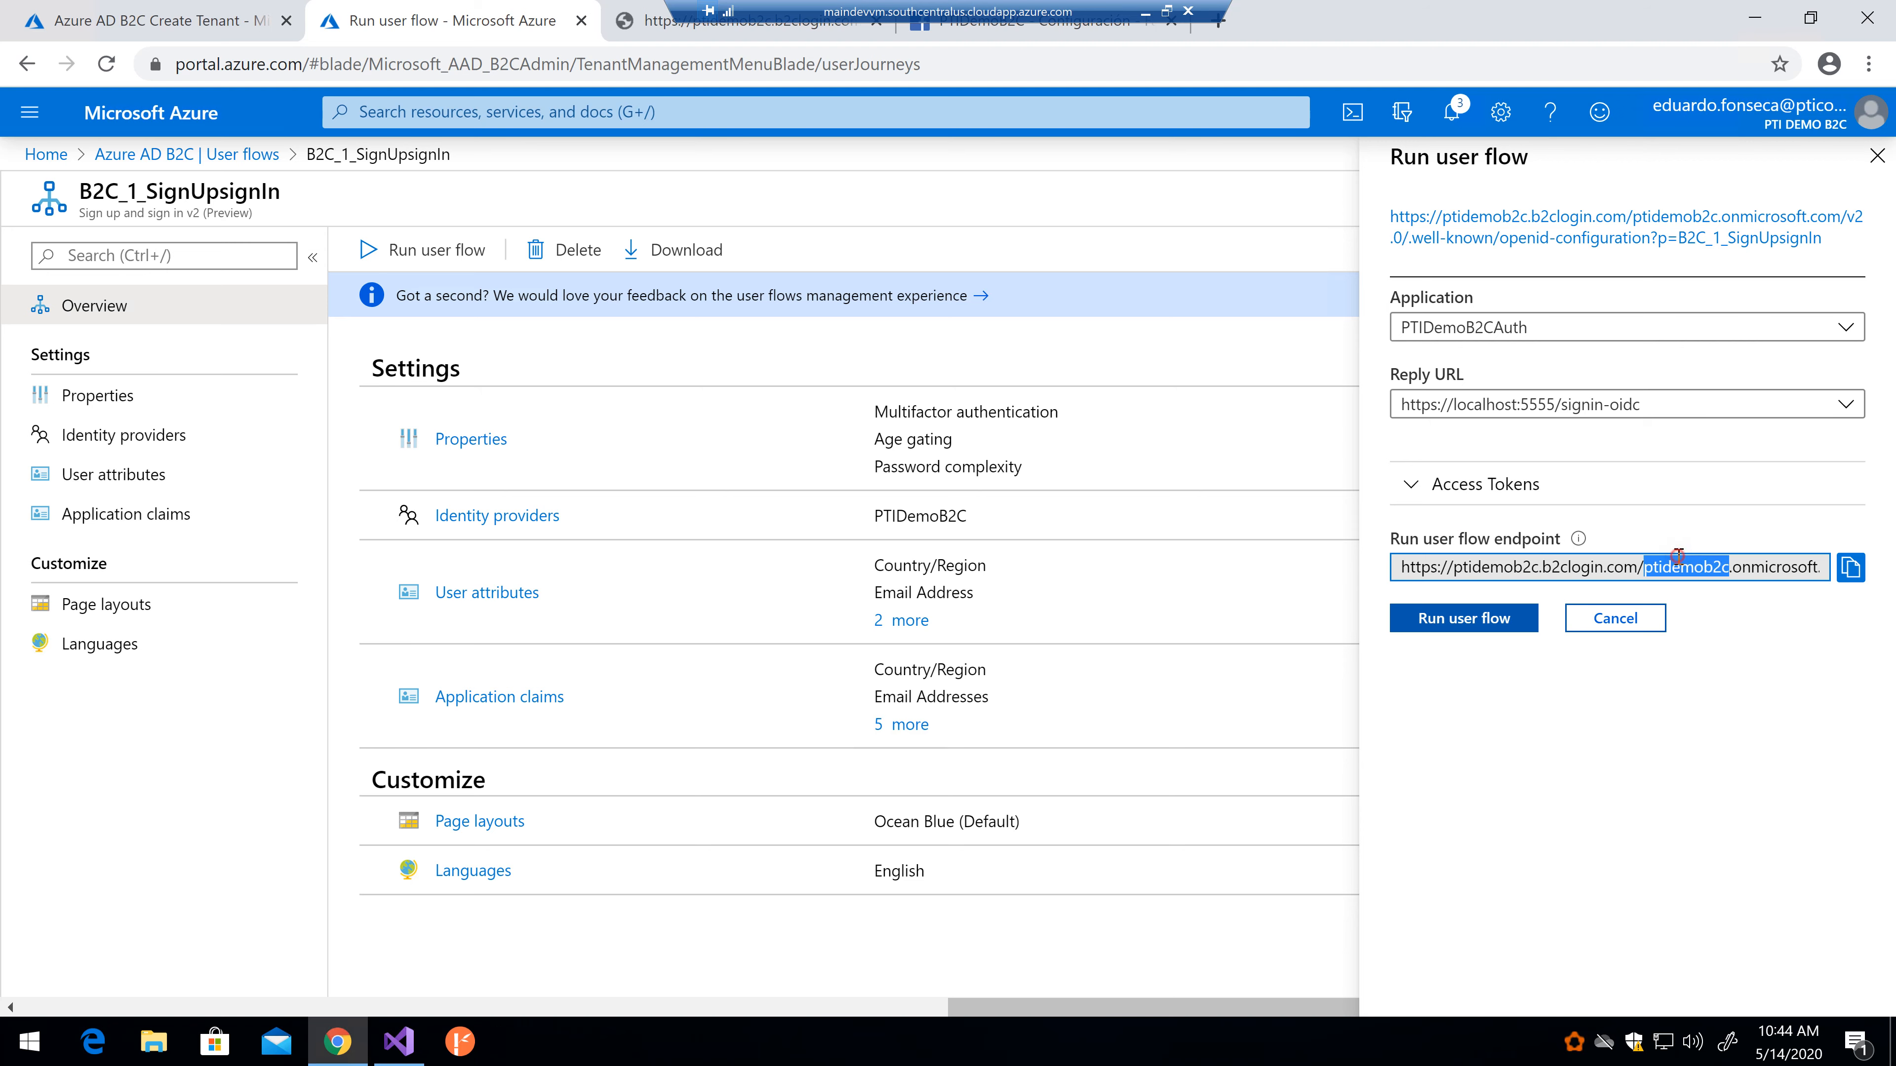
pyautogui.tripleClick(1679, 555)
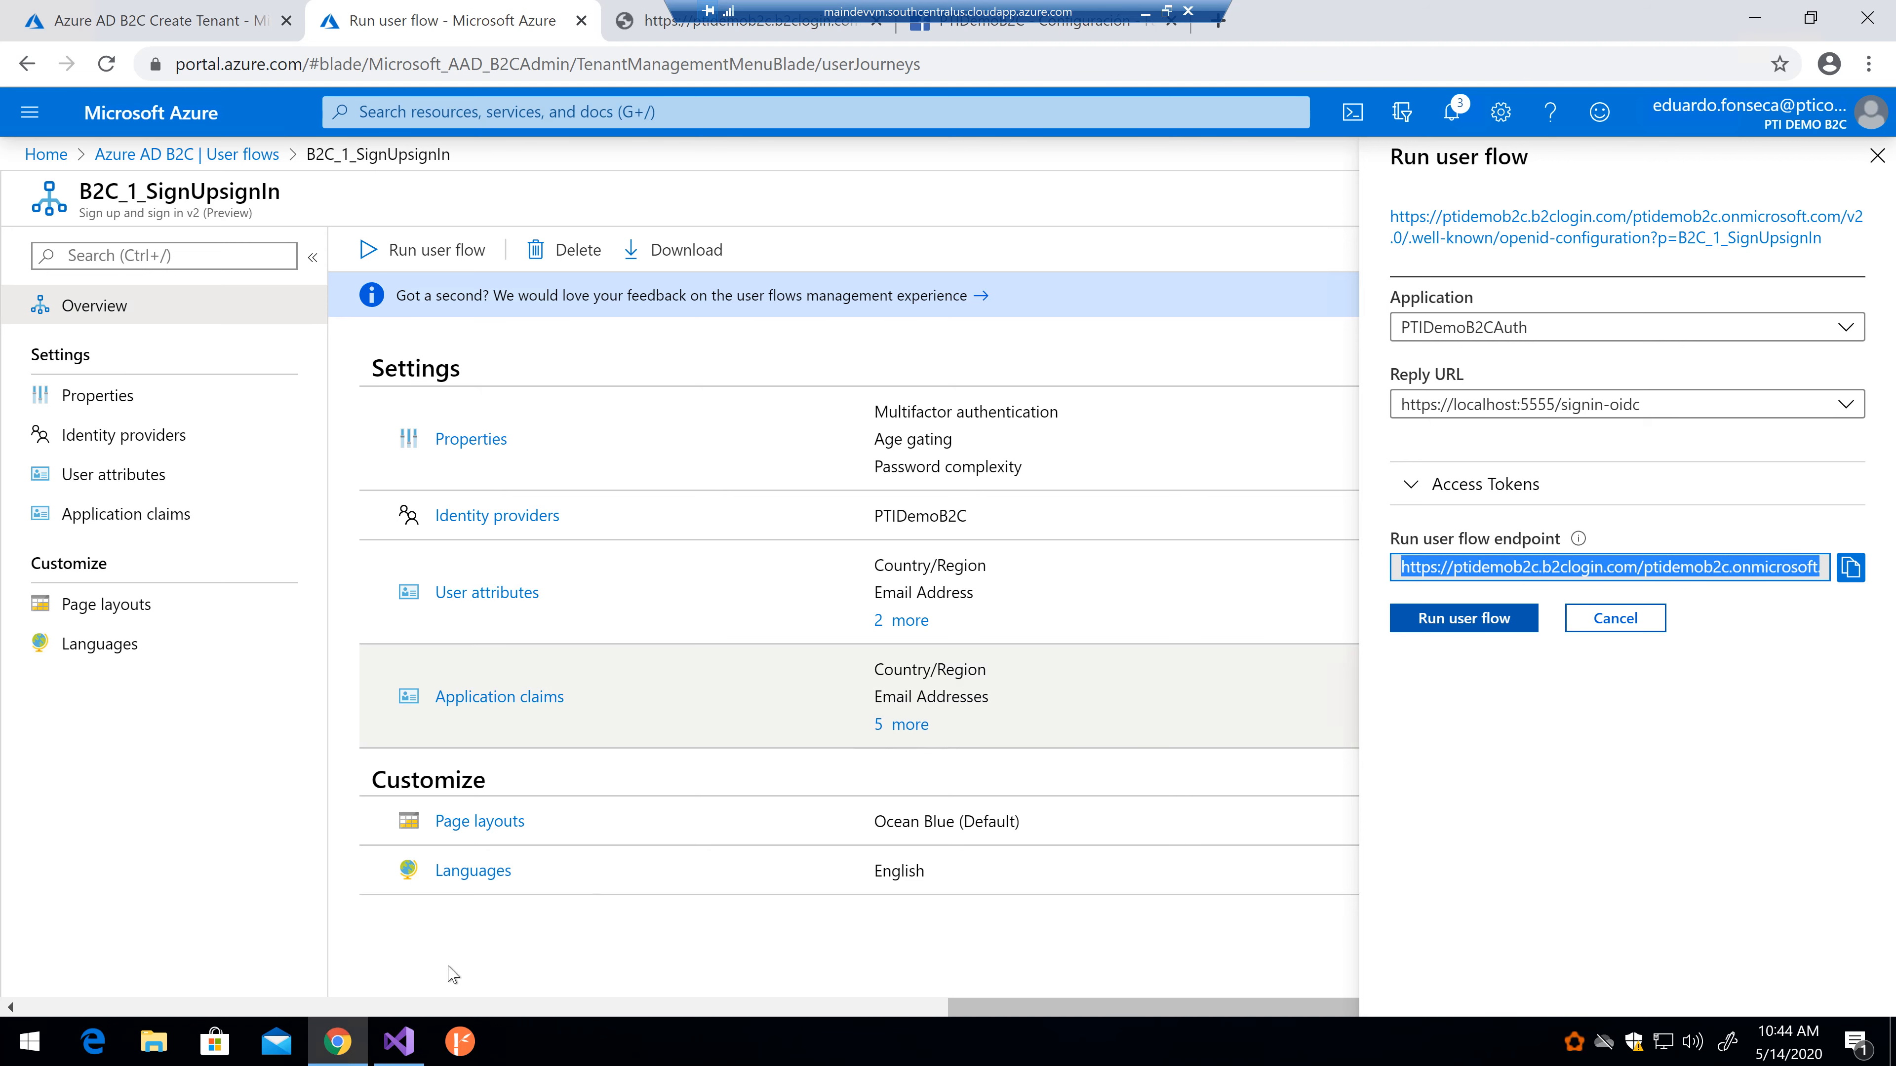
pyautogui.click(4, 1055)
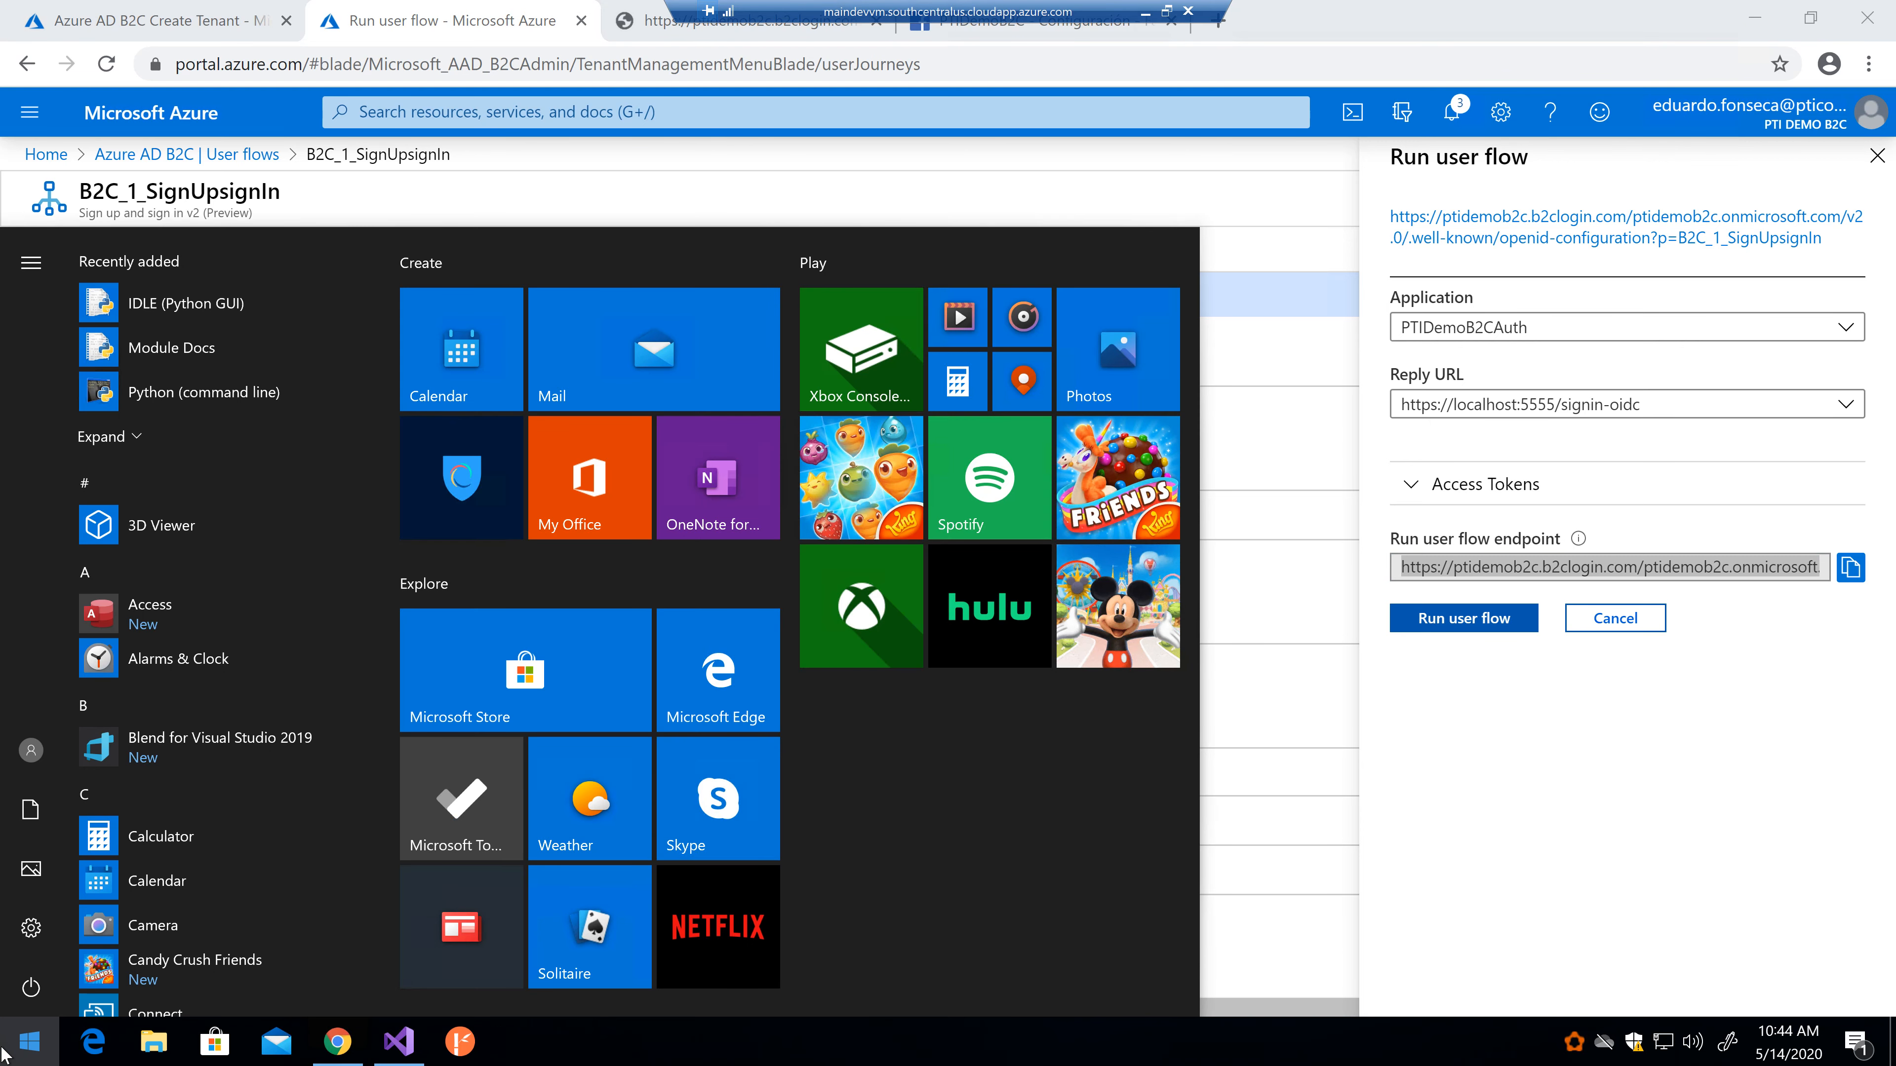
pyautogui.write('not')
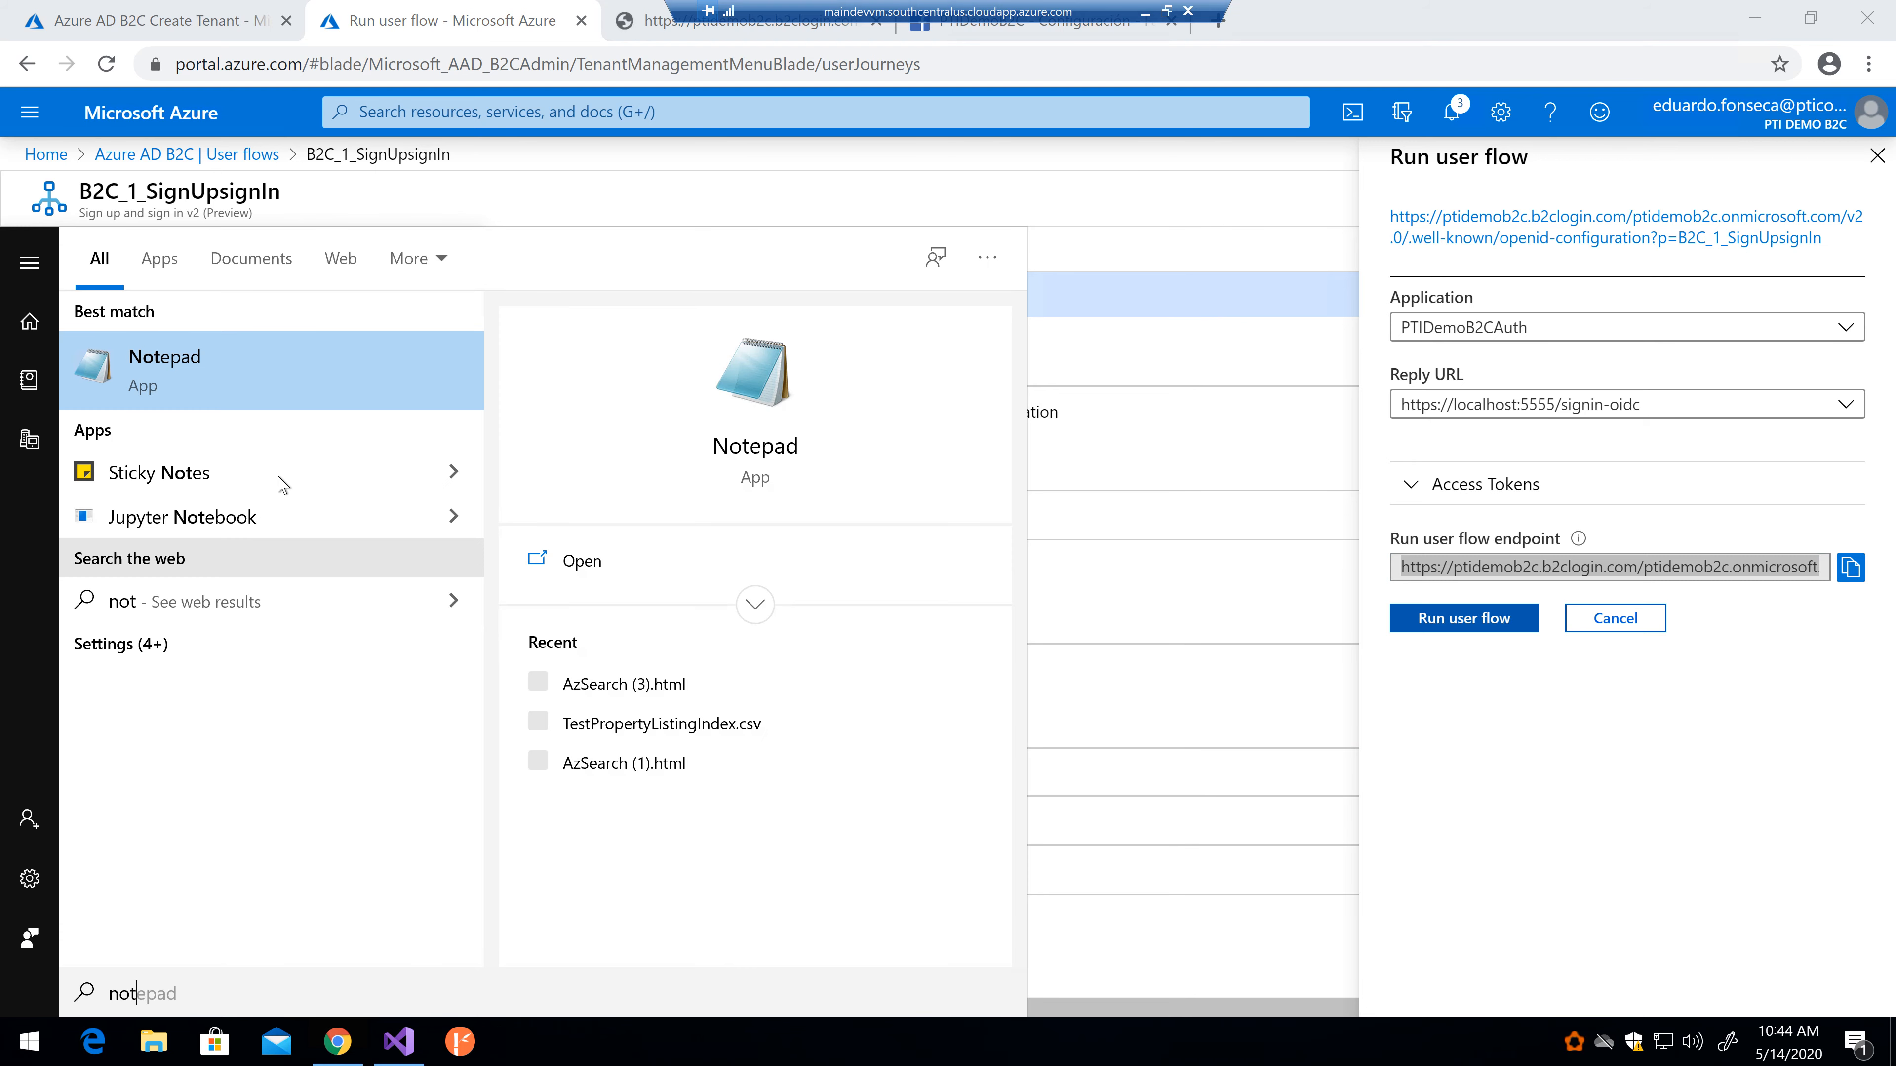
pyautogui.click(293, 373)
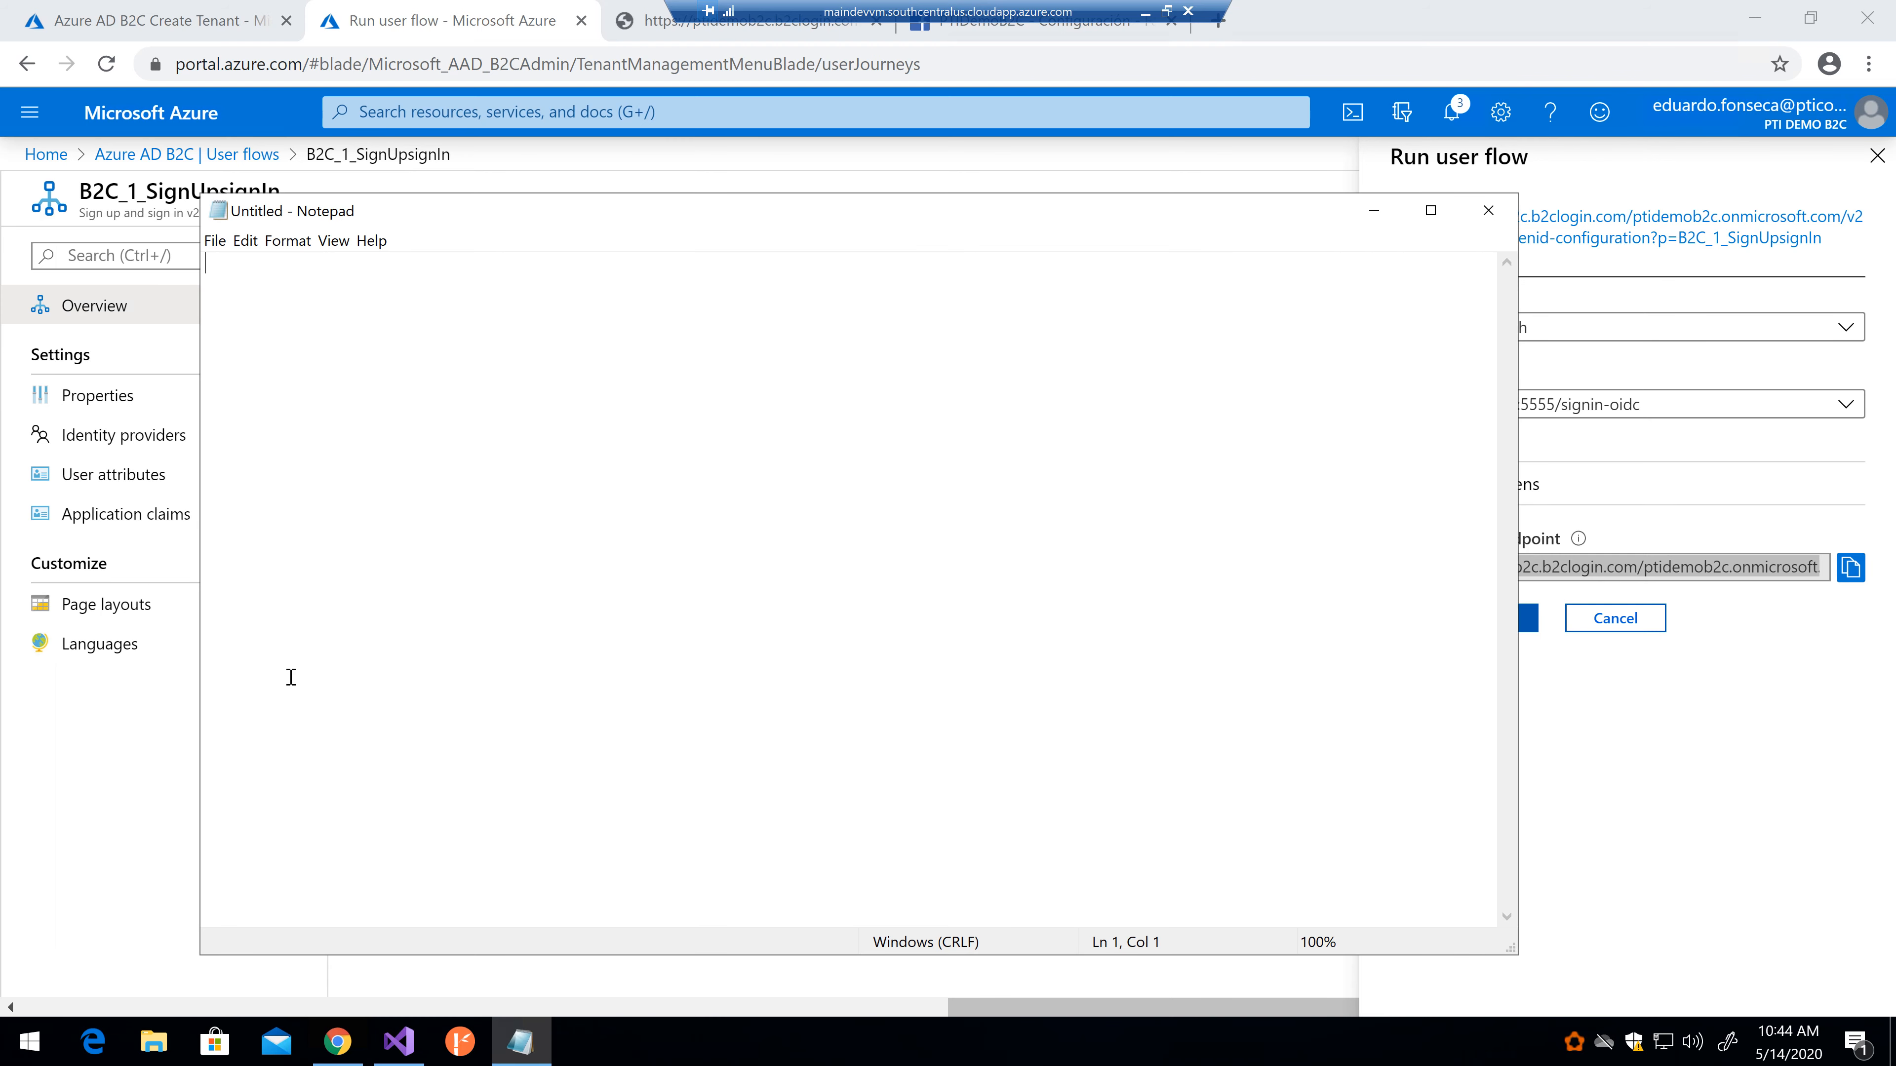
pyautogui.click(456, 507)
pyautogui.write('https://ptidemob2c.b2clogin.com/ptidemob2c.onmicrosoft.com/oauth2/v2.0/authorize?p=B2C_1_SignUpsignIn&client_id=1a220cd8-e870-4c68-8b18-8f8ccf0e62a9&nonce=defaultNonce&redirect_uri=https%3A%2F%2Flocalhost%3A5555%2Fsignin-oidc&scope=openid&response_type=id_token&prompt=login')
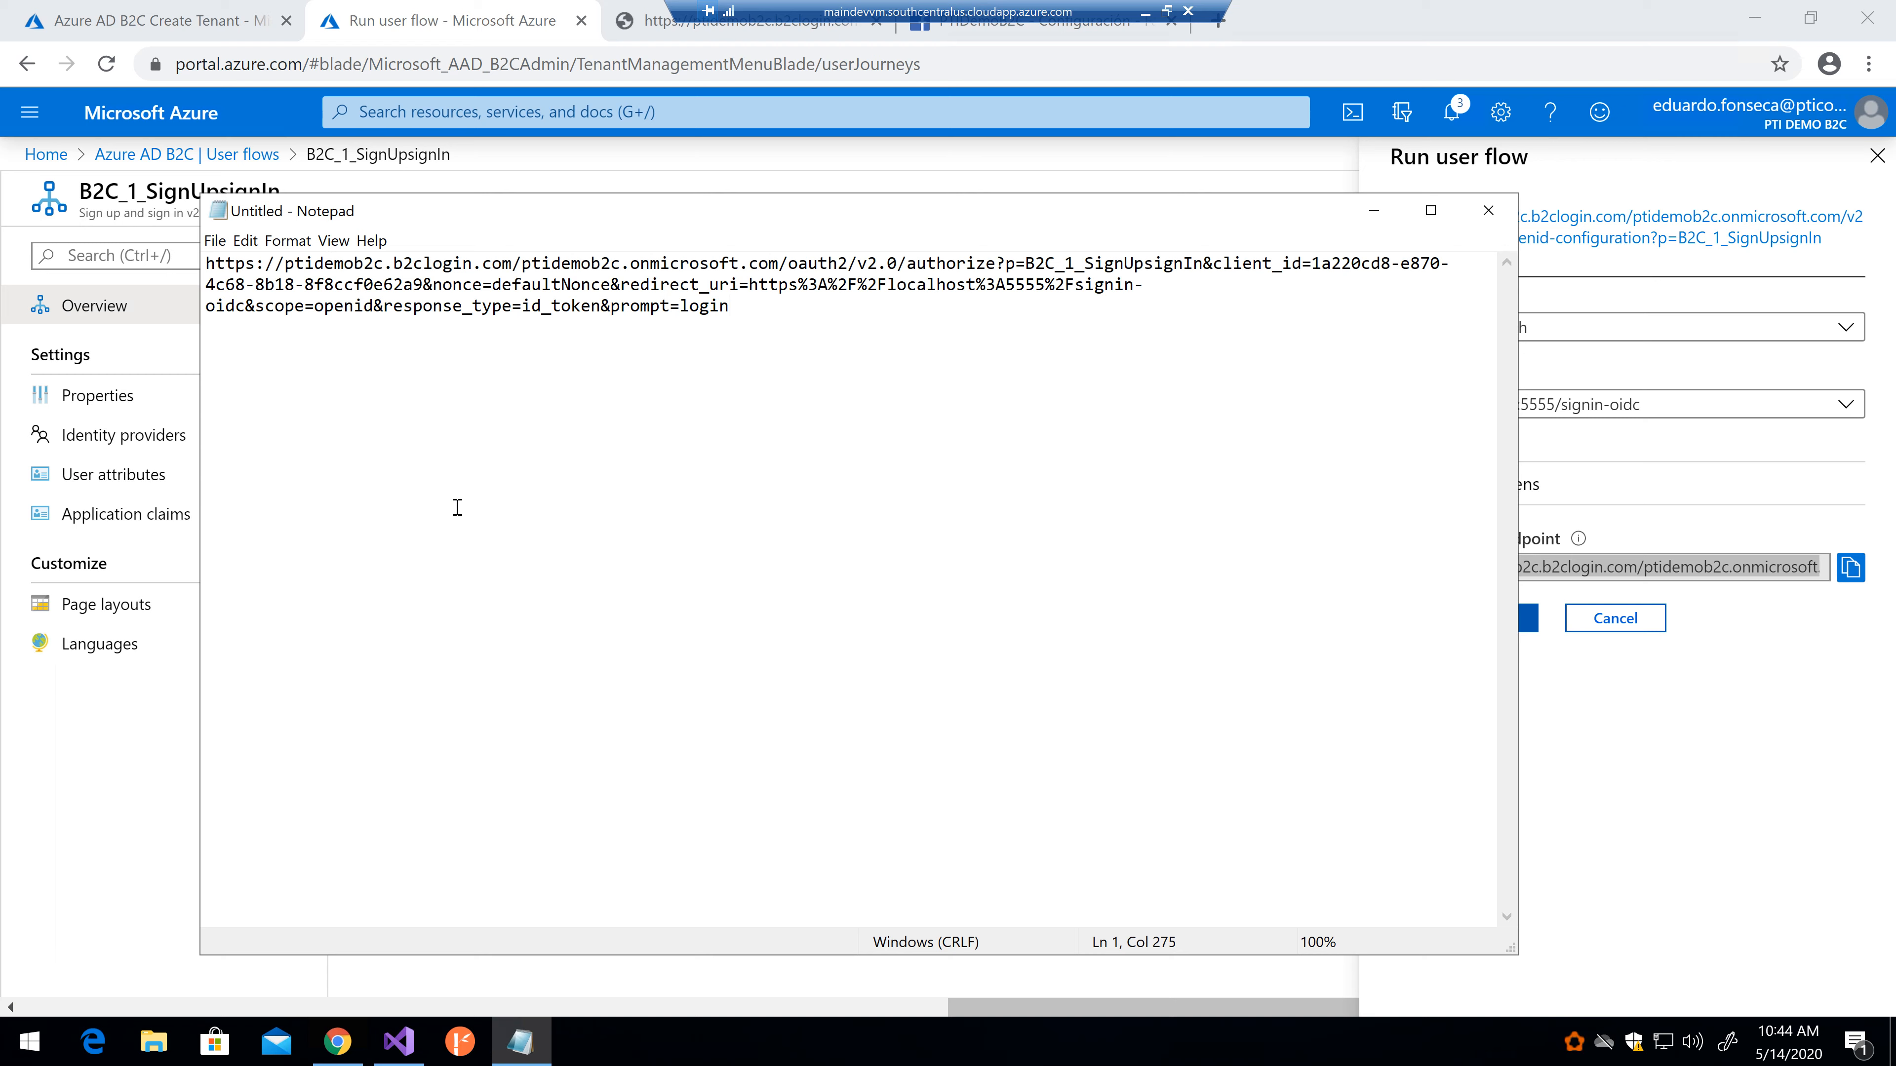
# Step: Examine the authorize address and the B2C_1_SignUpsignIn policy parameter in the pasted endpoint URL
pyautogui.click(298, 265)
pyautogui.doubleClick(298, 265)
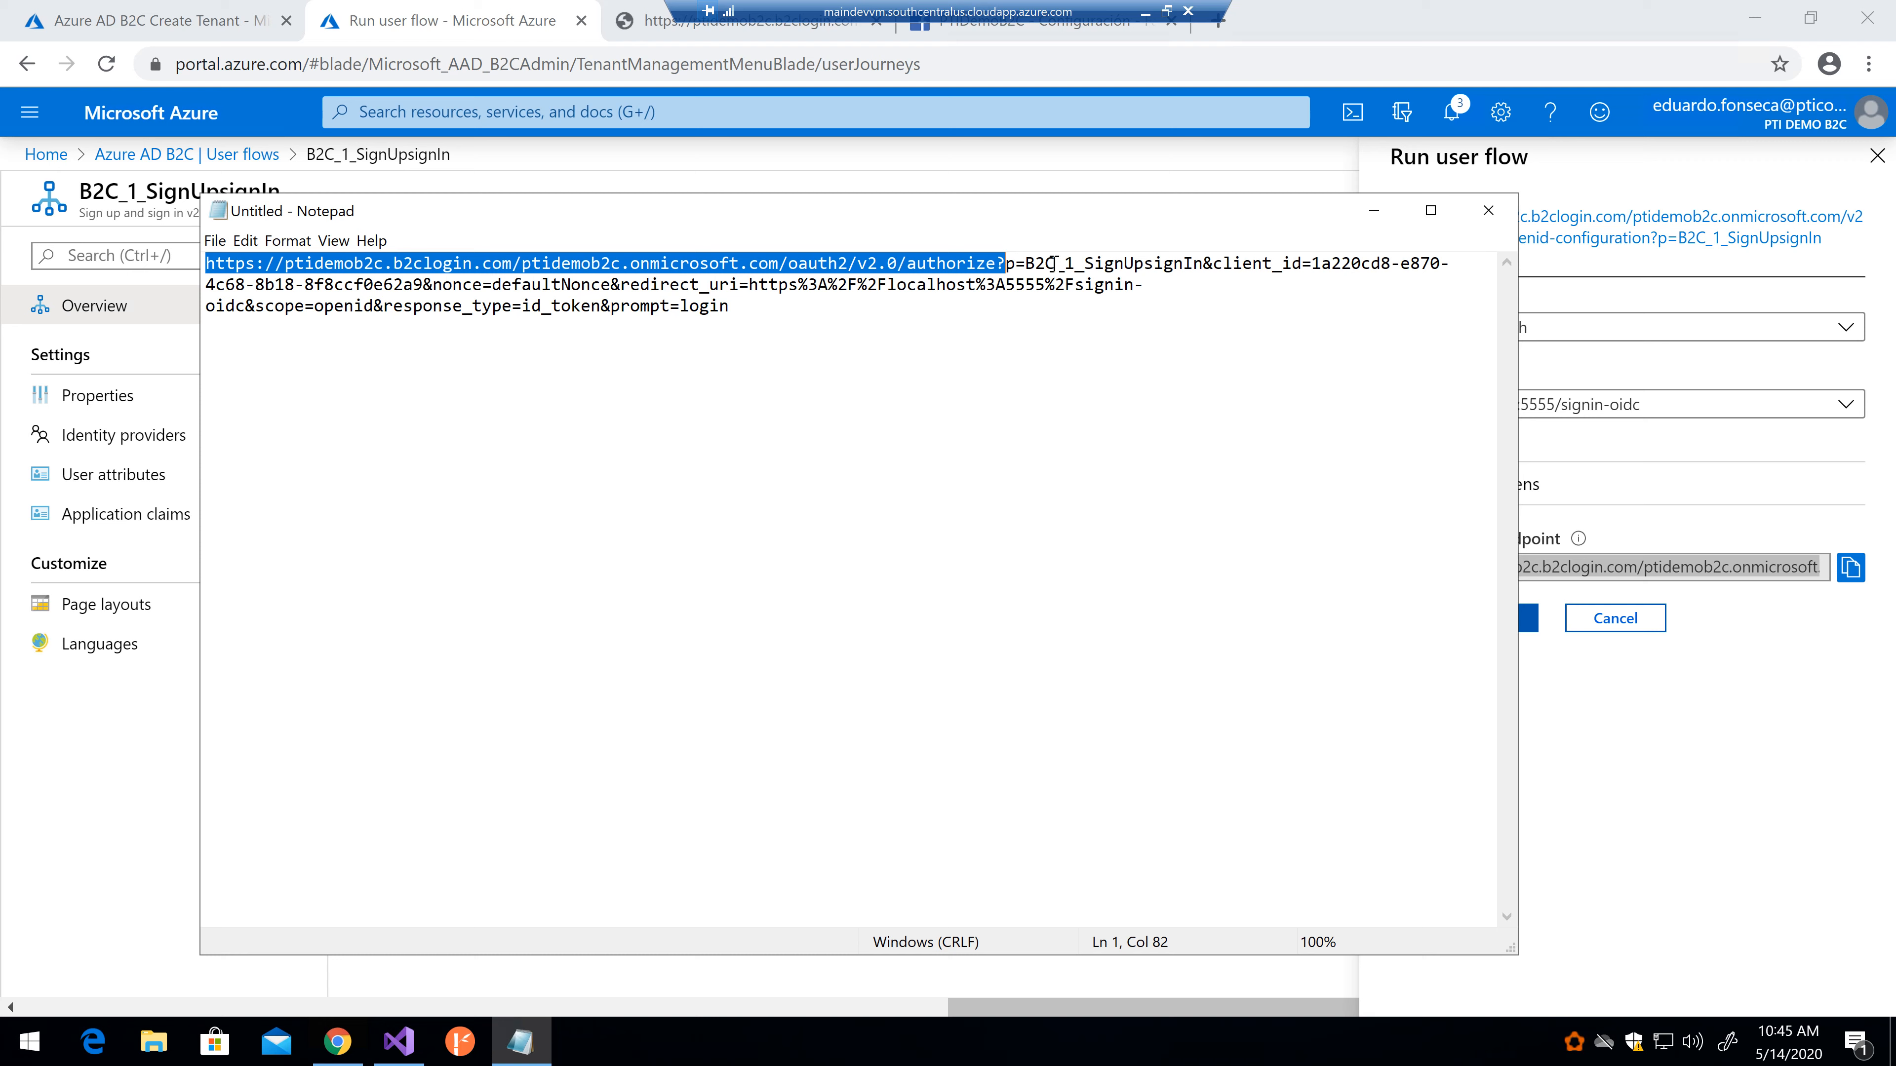
pyautogui.moveTo(1033, 263); pyautogui.dragTo(1206, 262)
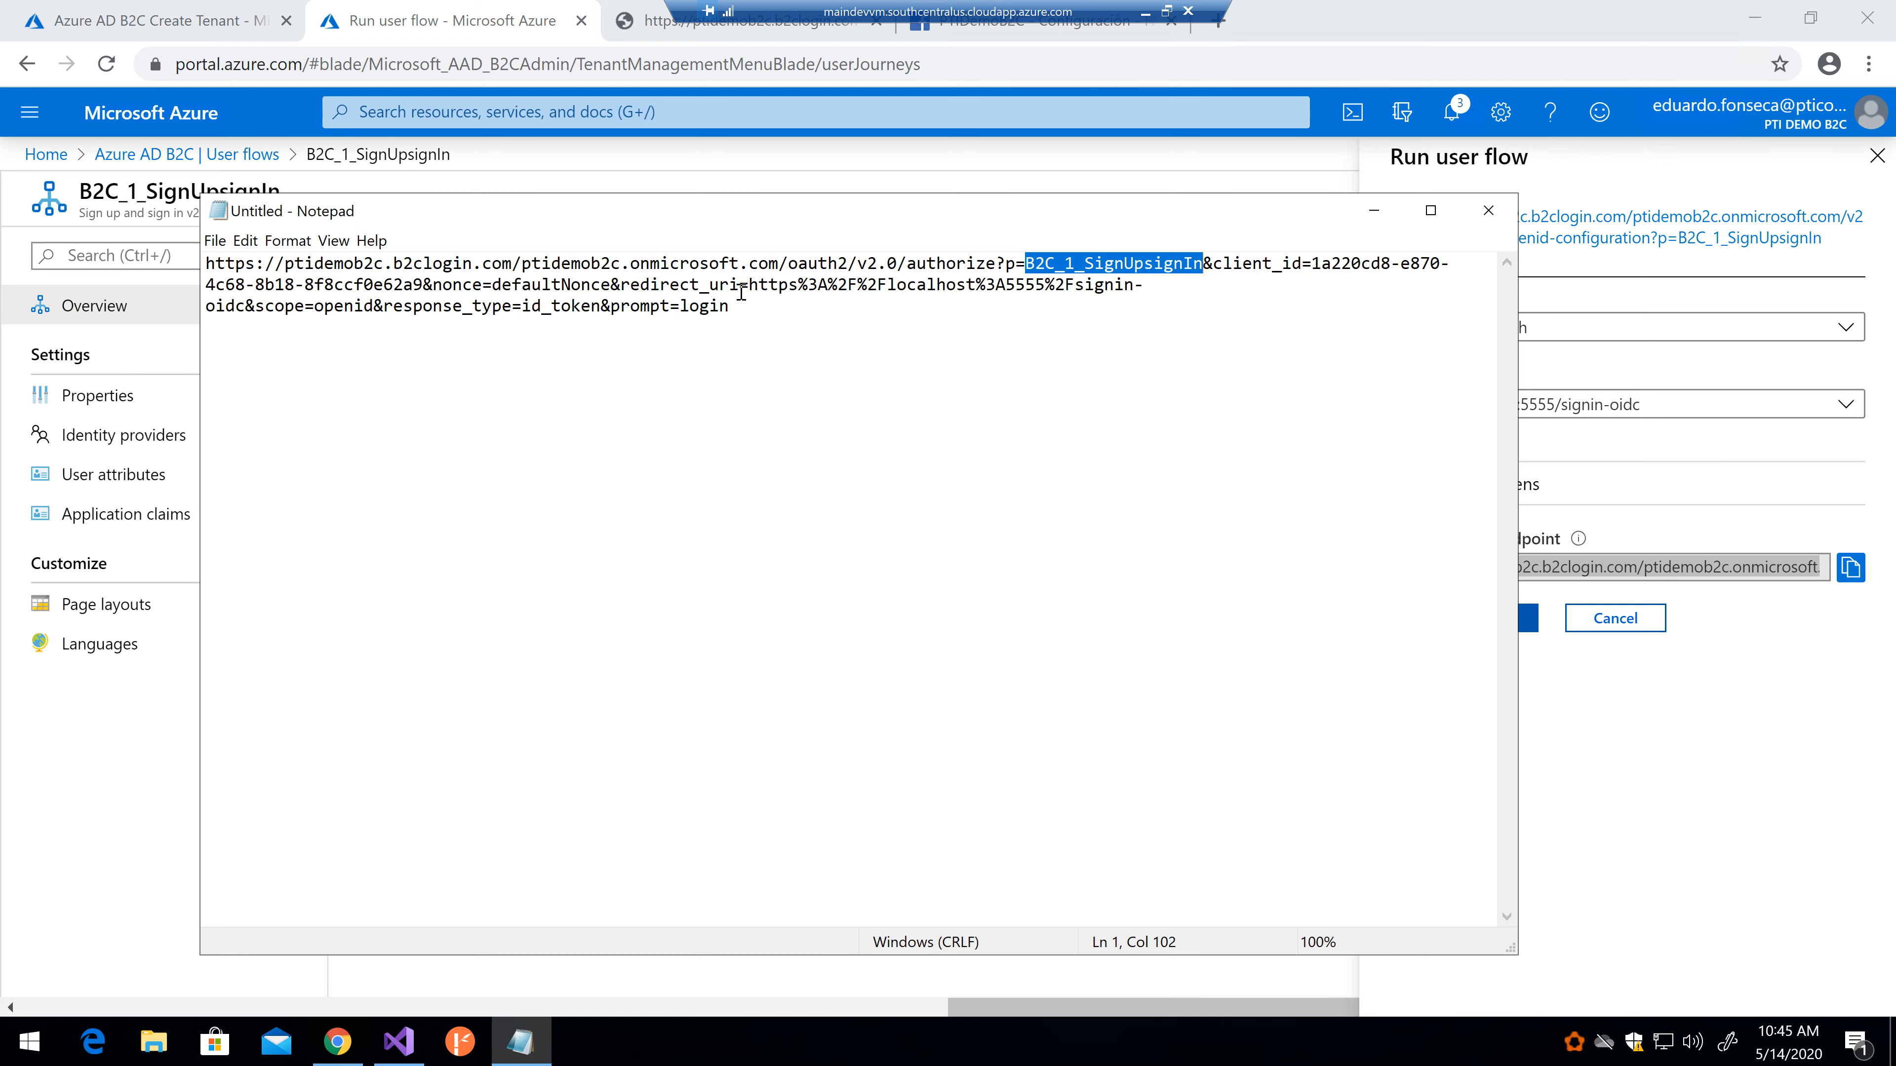
# Step: Run the user flow from the Azure portal, blocking Facebook's notifications and dismissing the translation offer
pyautogui.click(1647, 669)
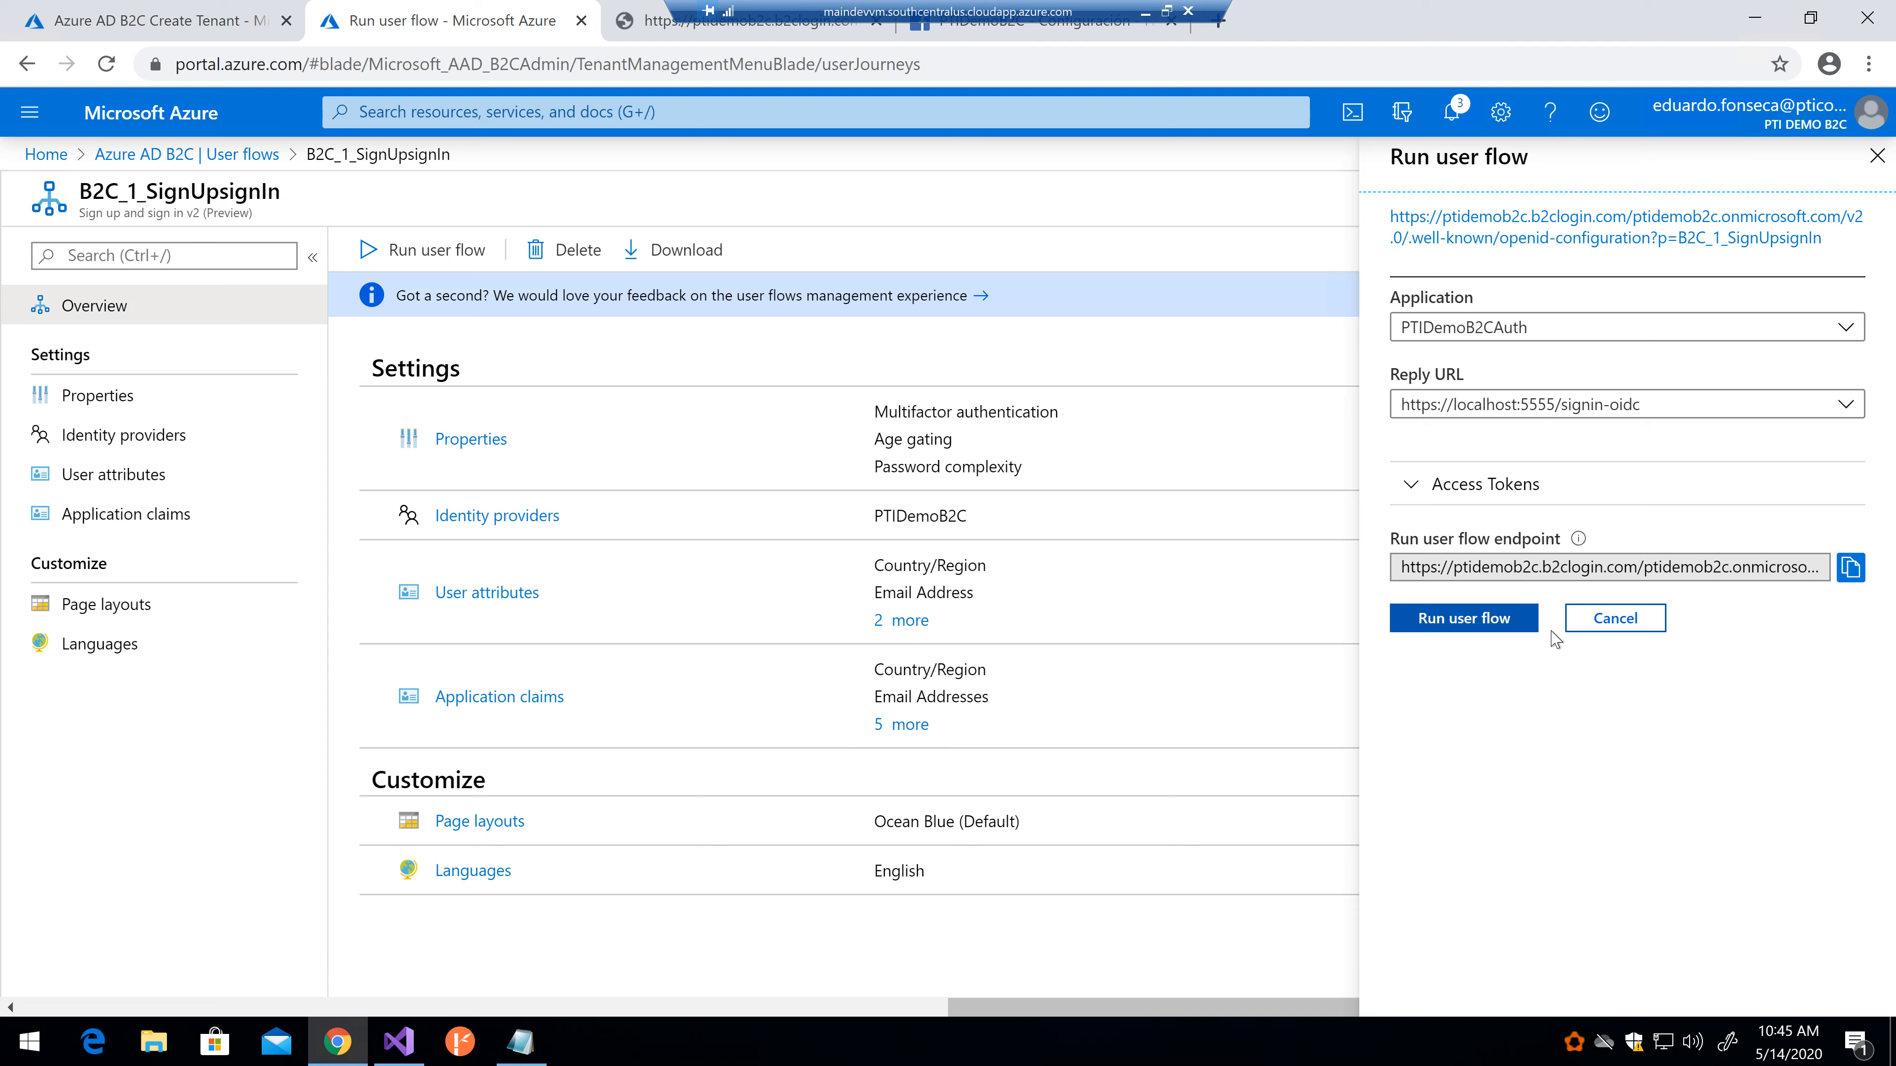
pyautogui.click(1463, 619)
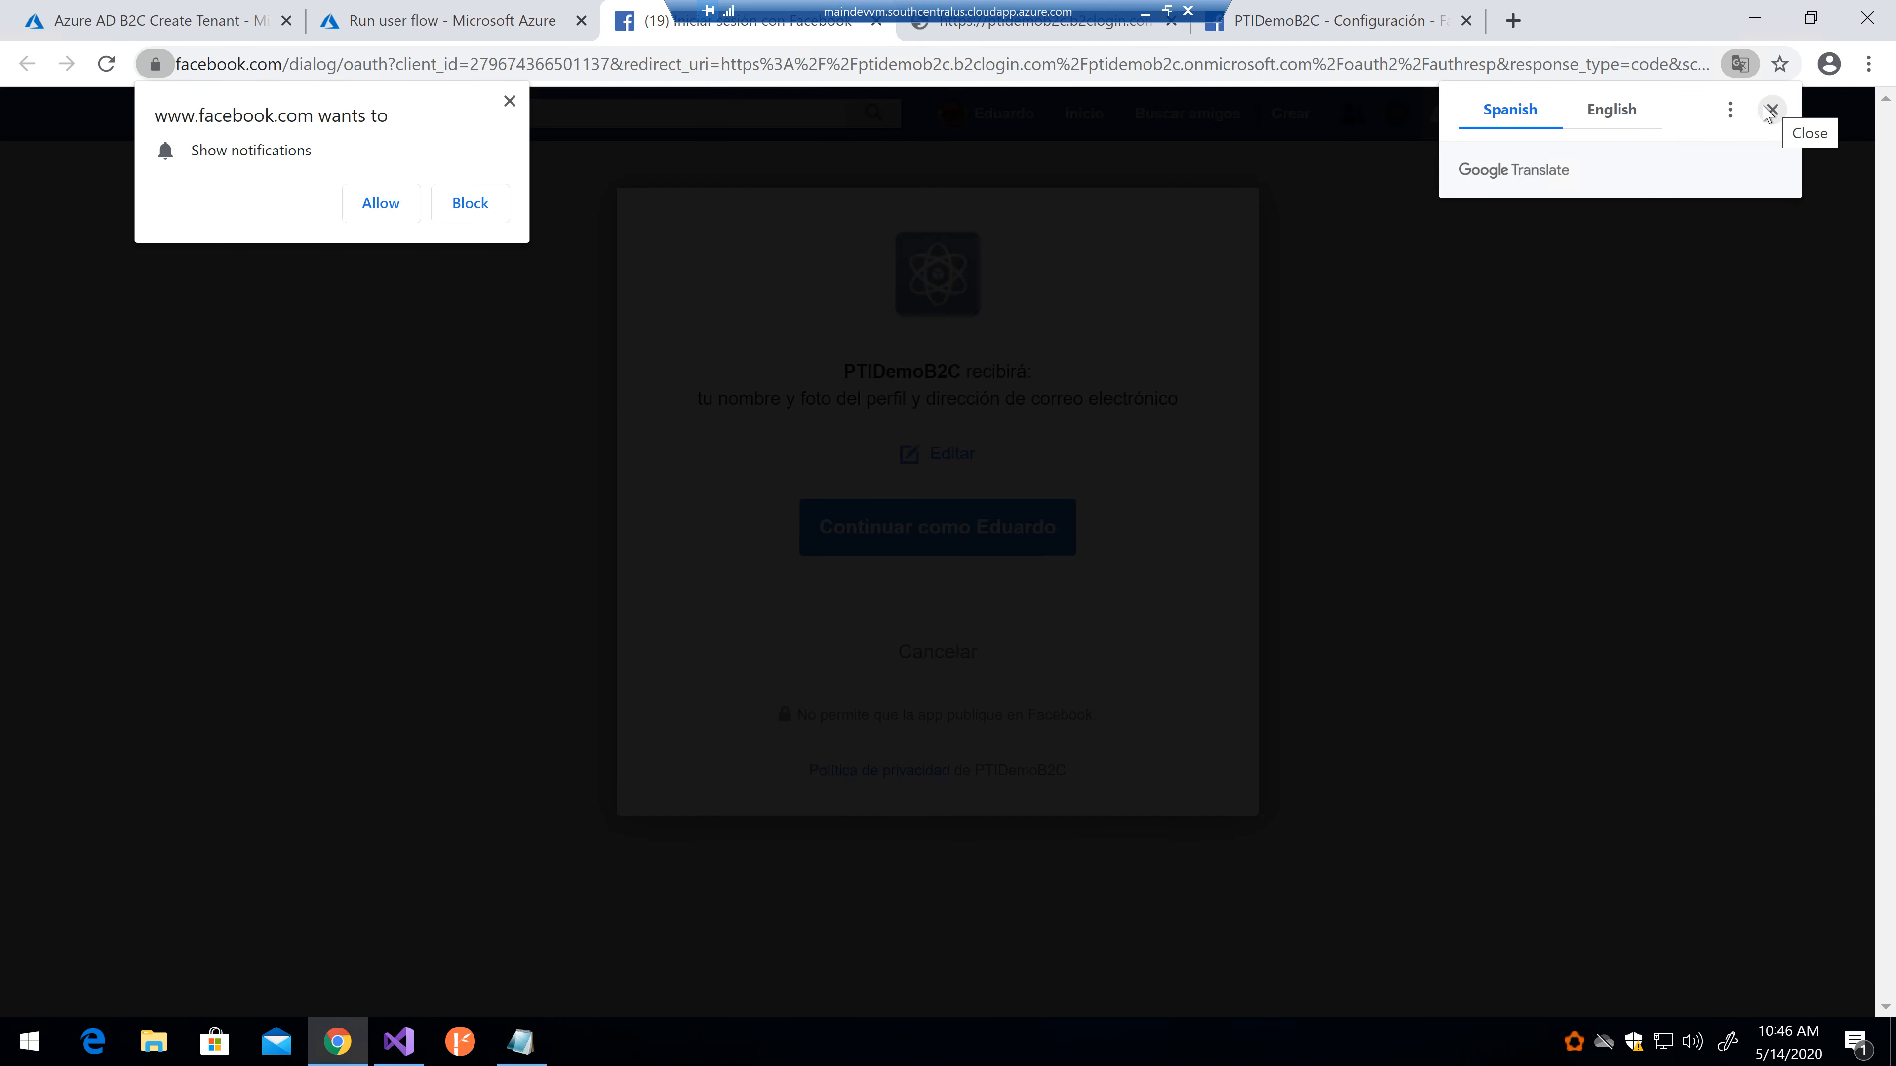
pyautogui.click(486, 214)
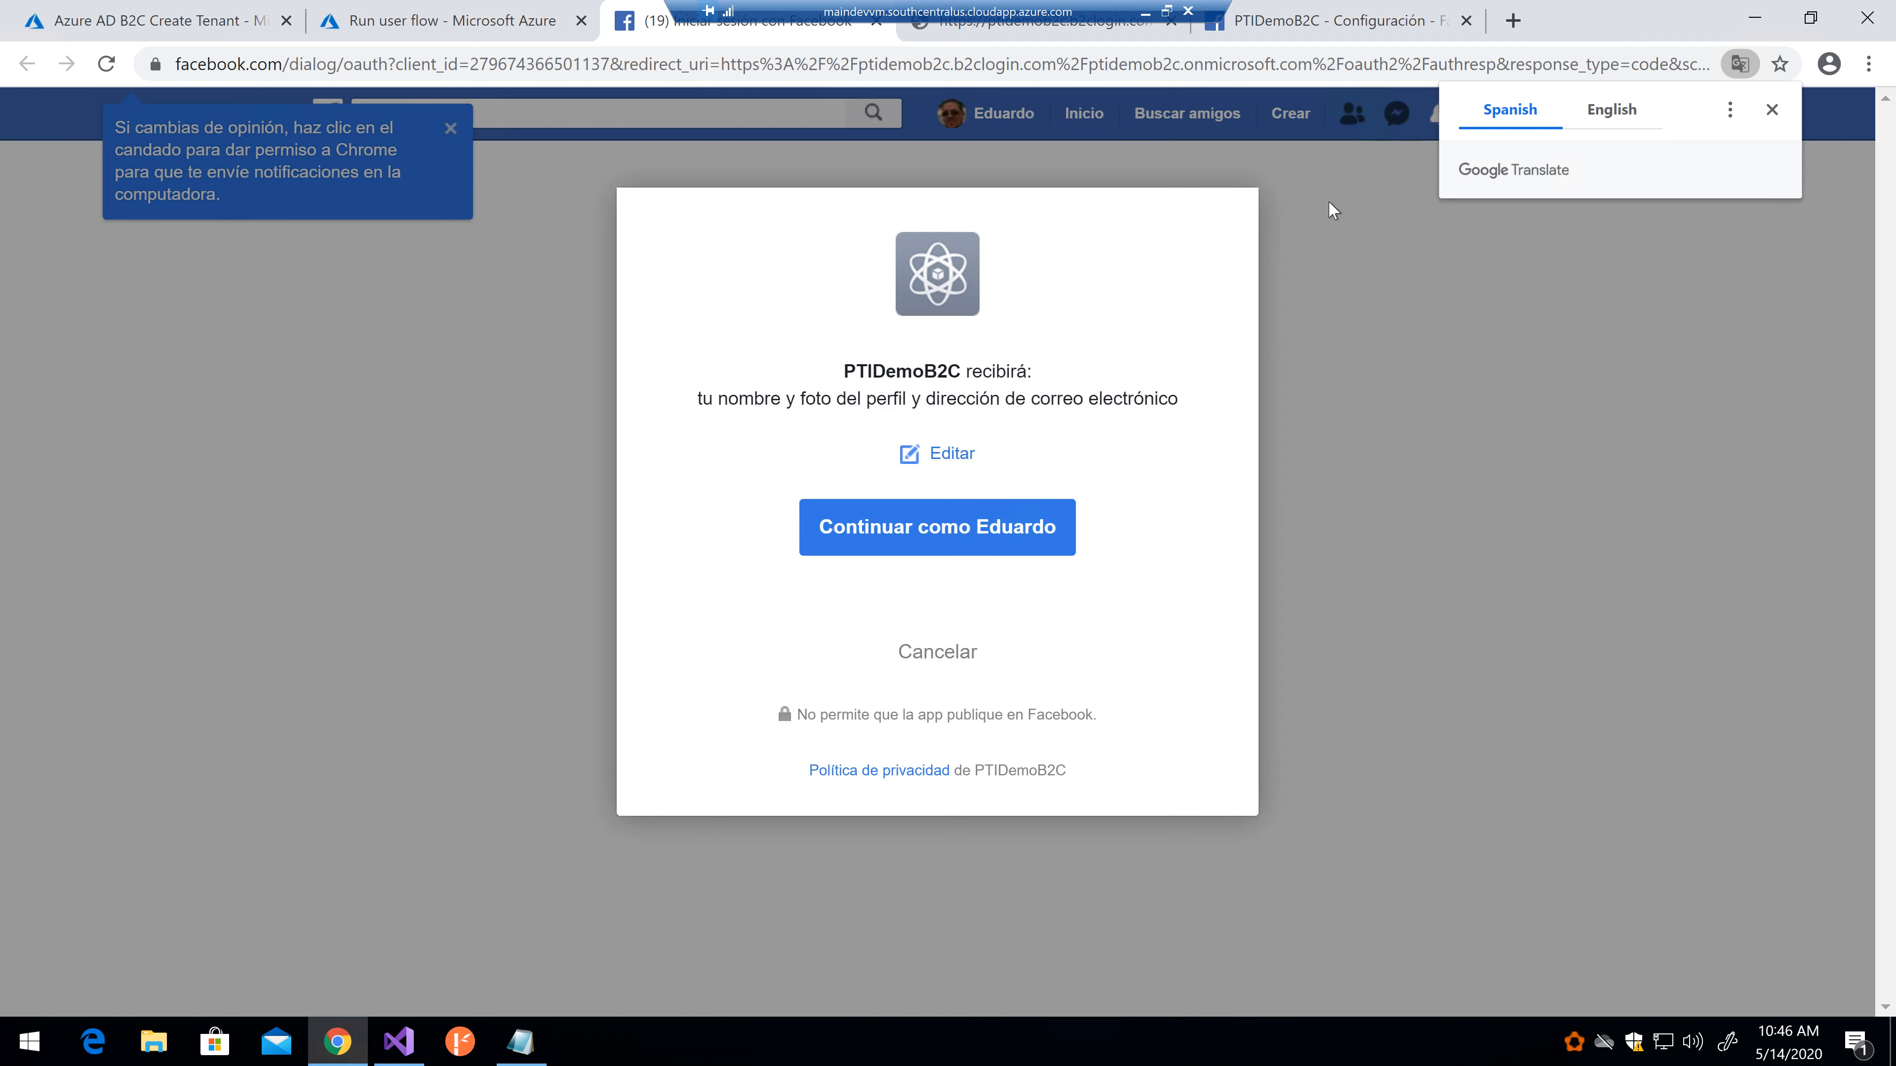
pyautogui.click(1773, 111)
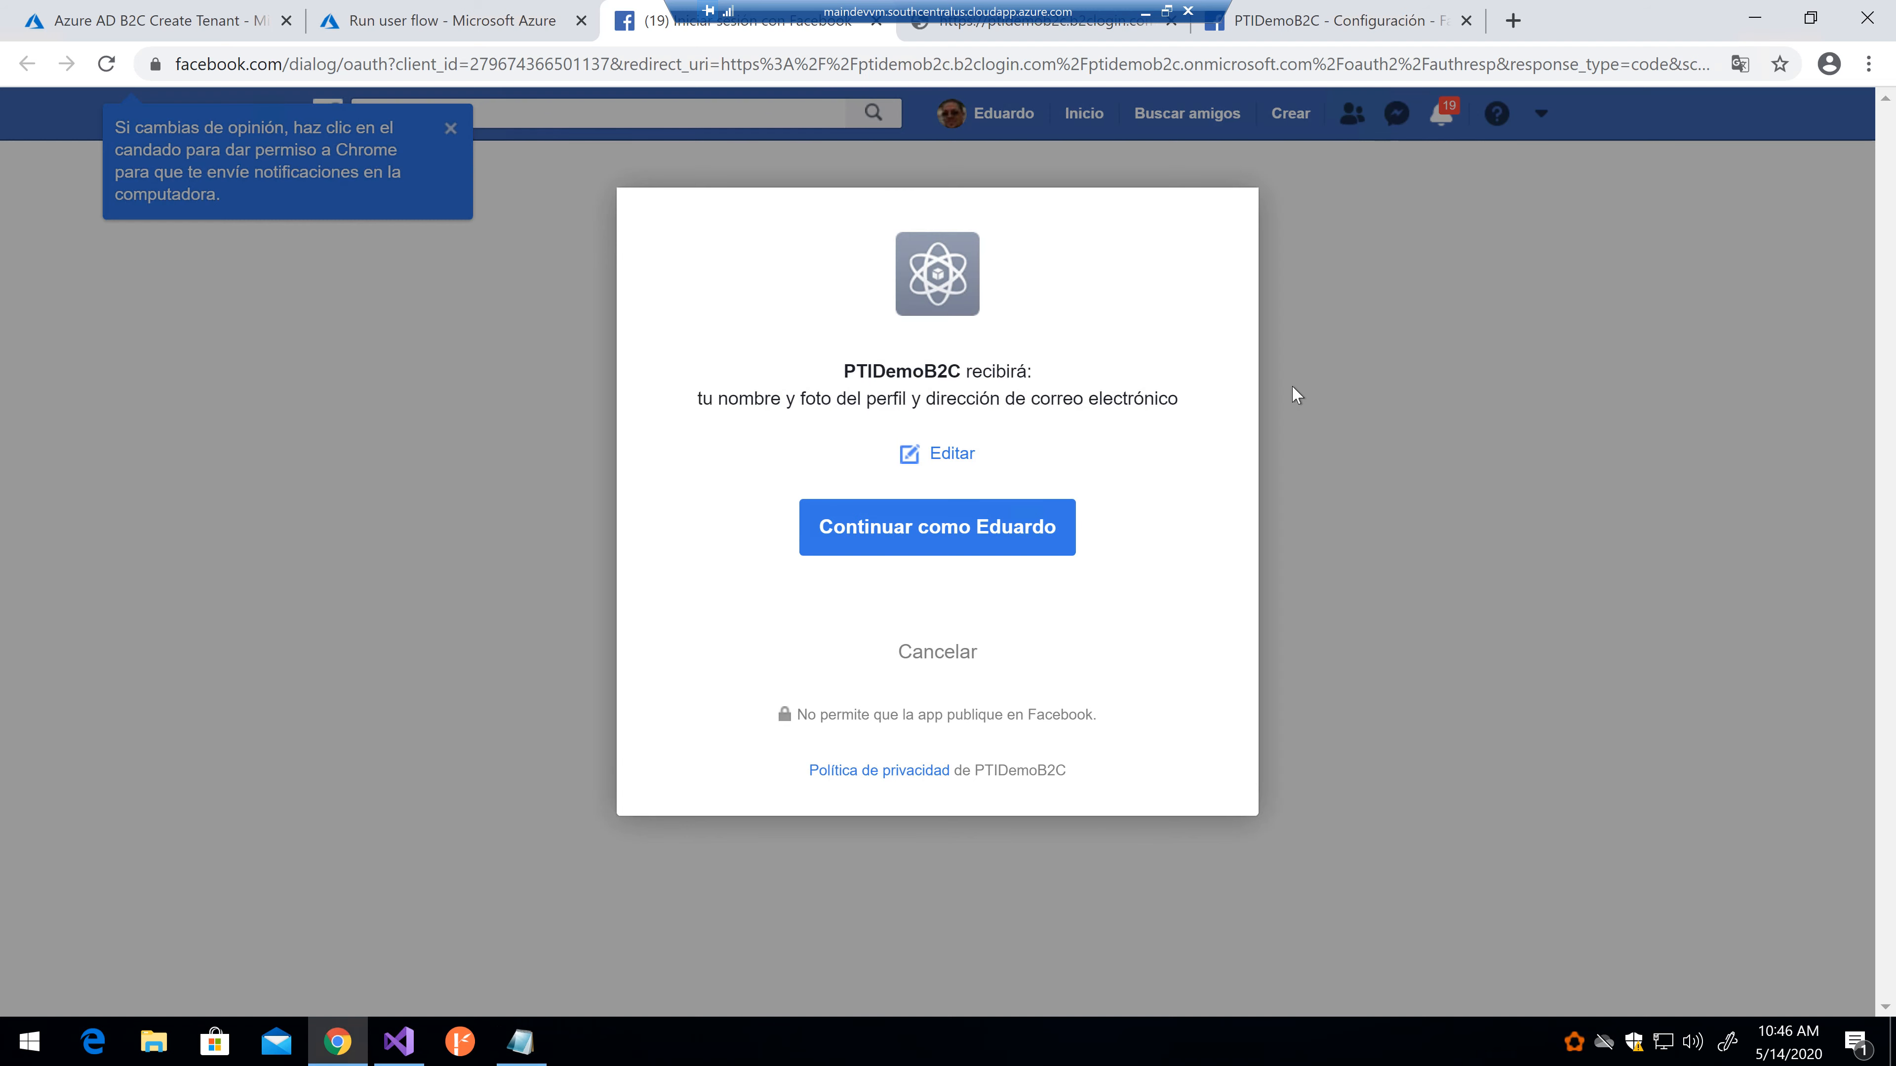
# Step: Review which profile information Facebook shares with PTIDemoB2C and continue with the signed-in account
pyautogui.doubleClick(865, 370)
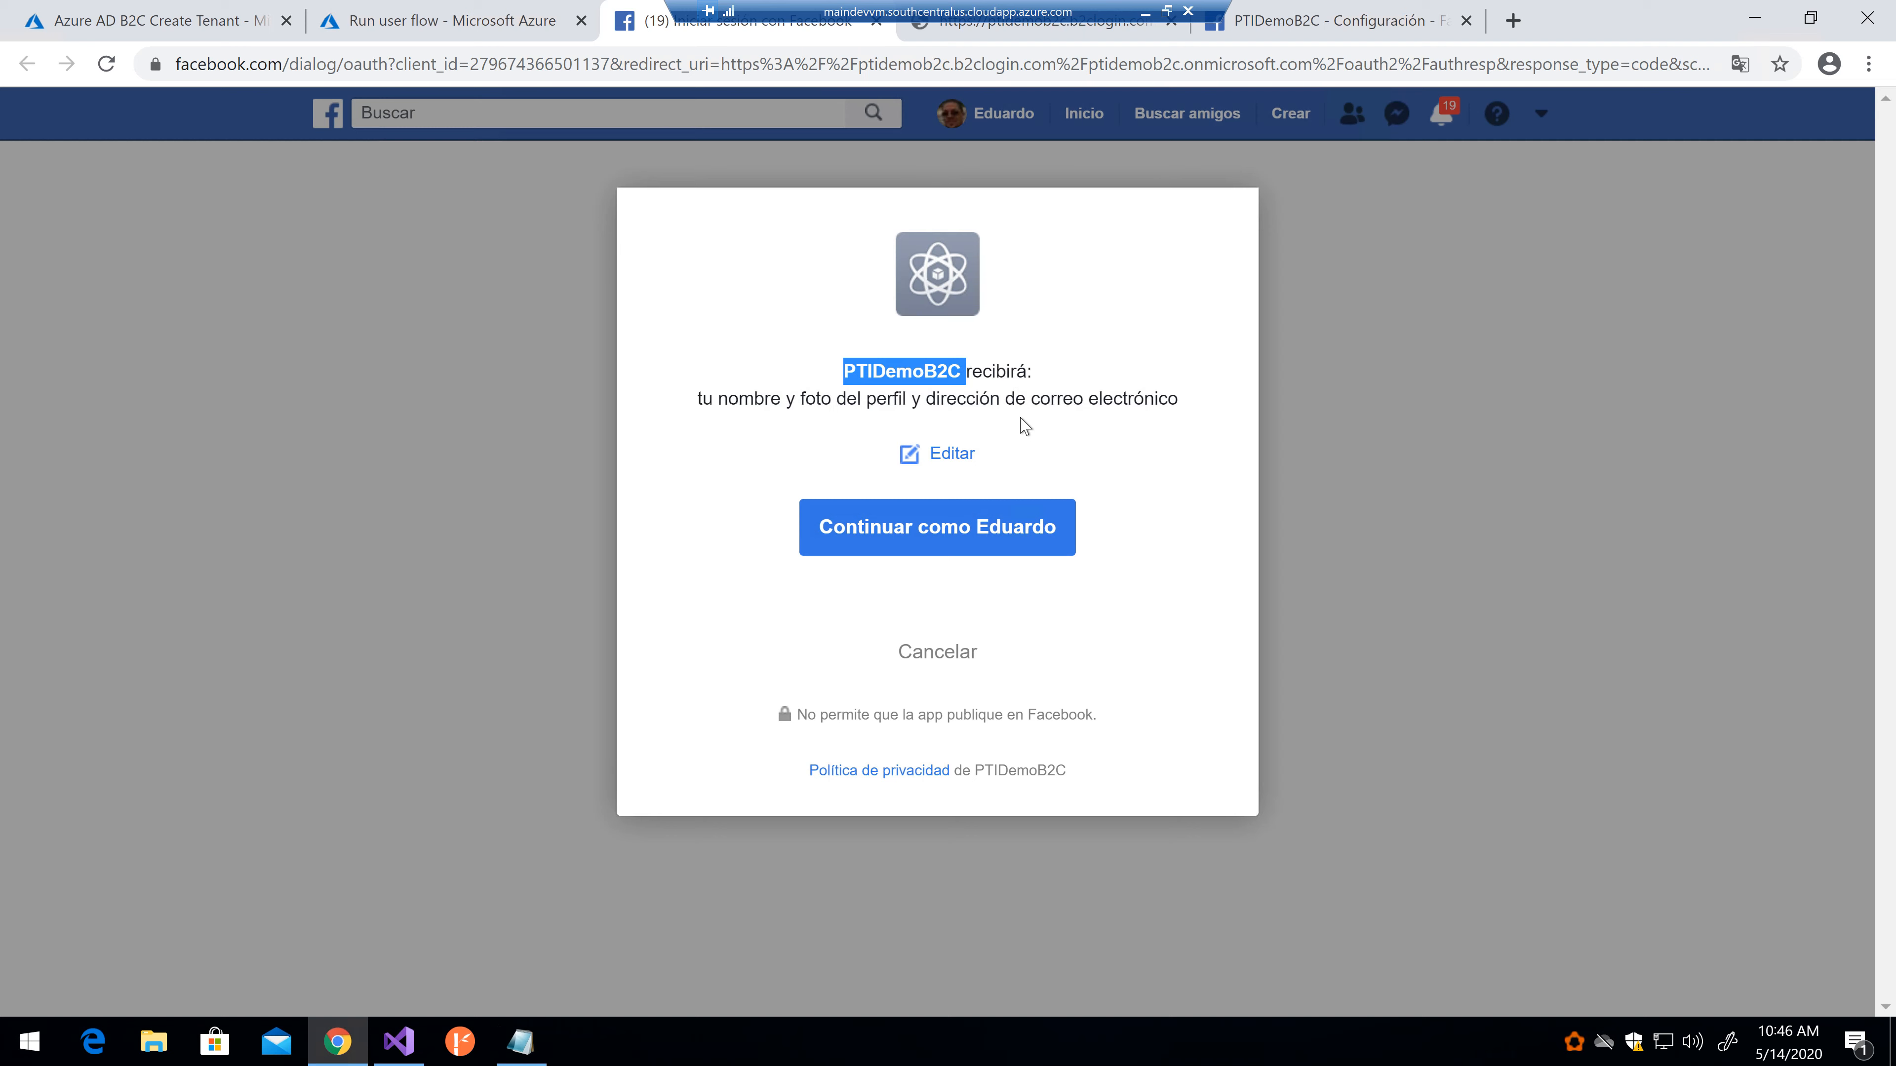
pyautogui.click(953, 454)
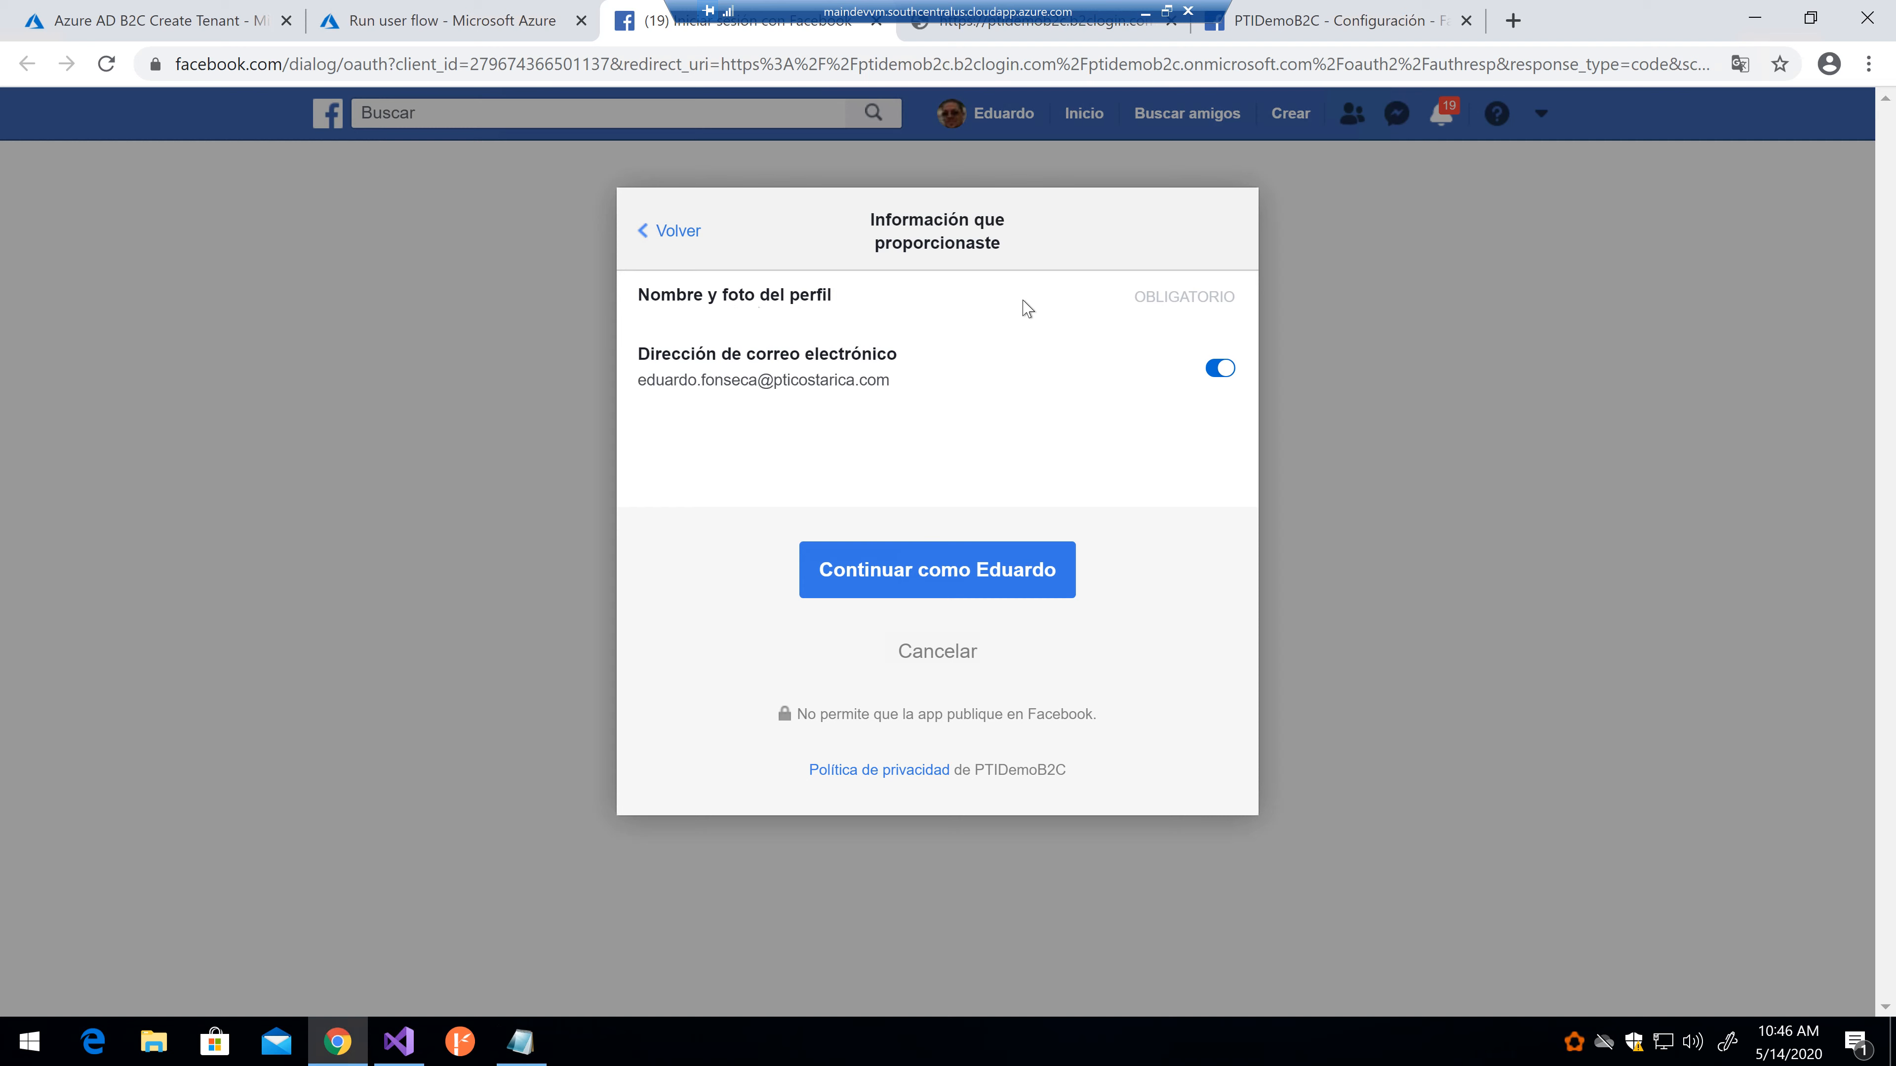
pyautogui.doubleClick(1198, 298)
pyautogui.click(681, 230)
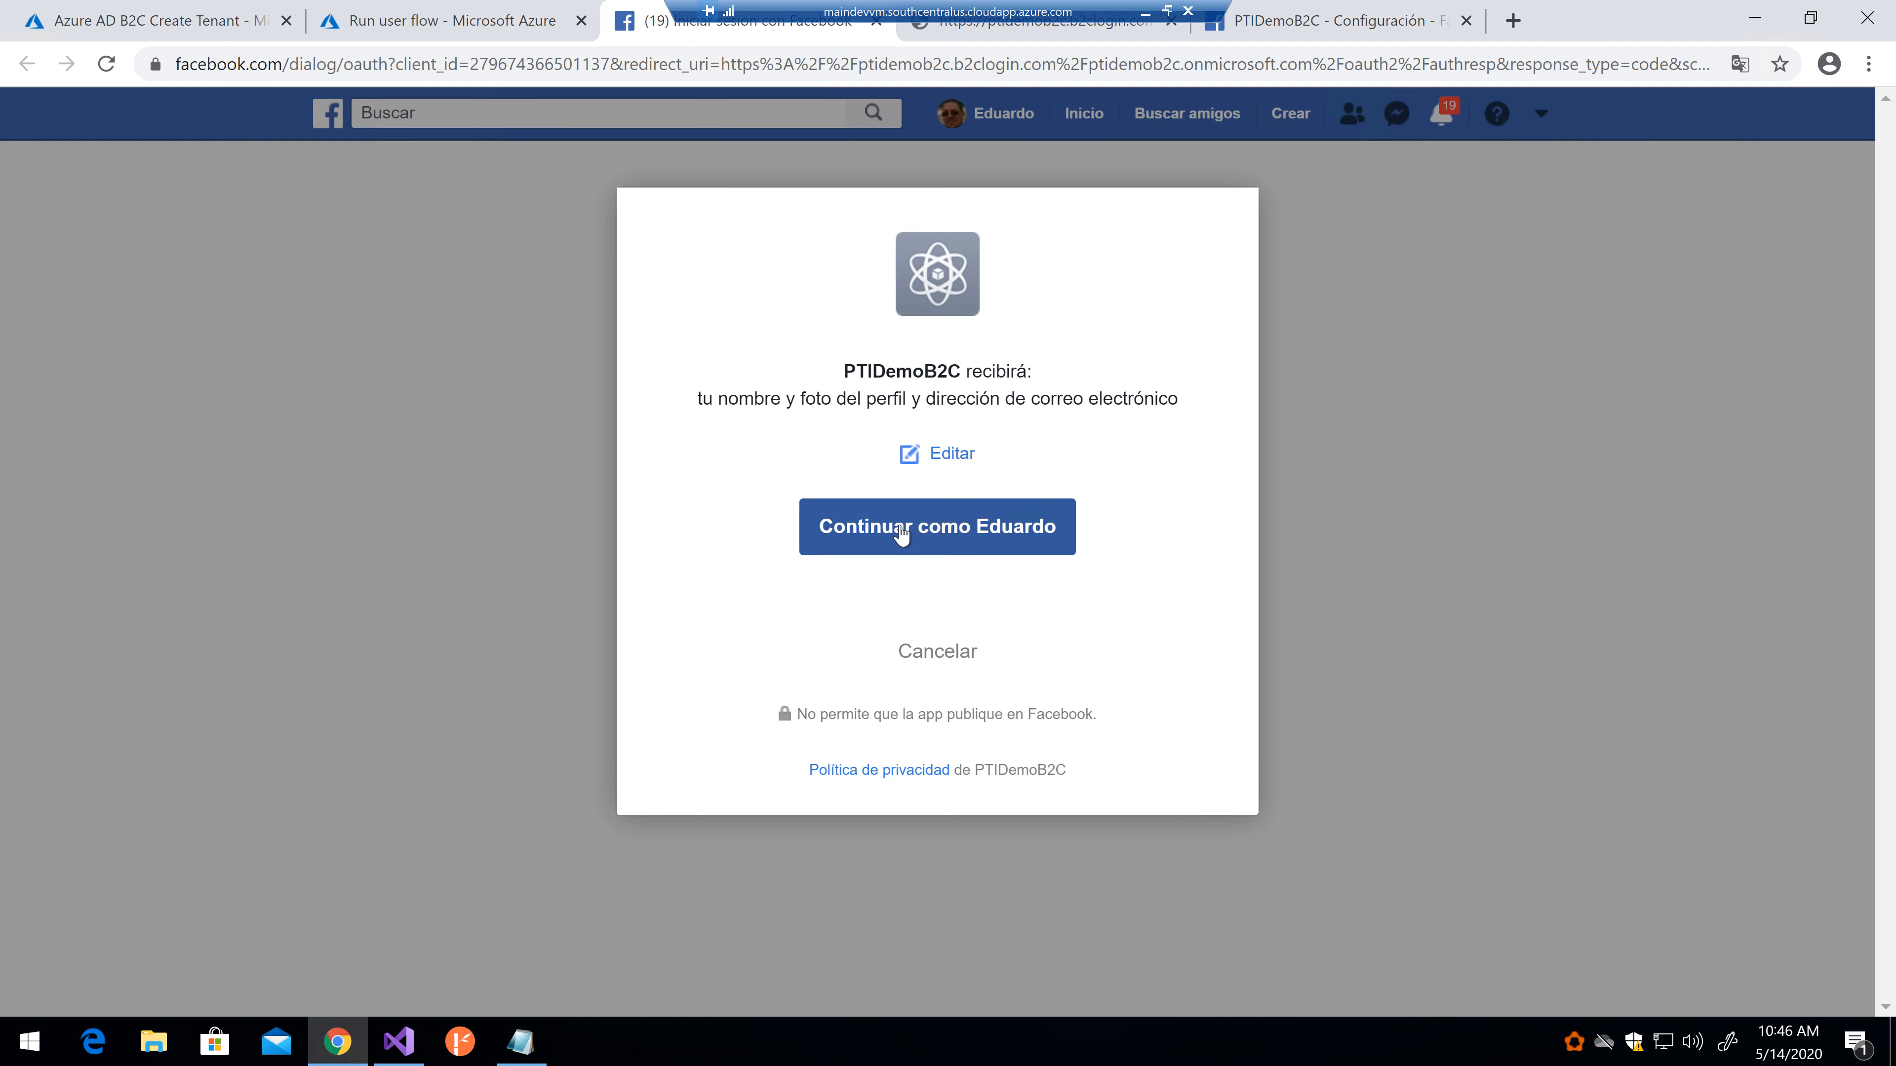
pyautogui.click(901, 532)
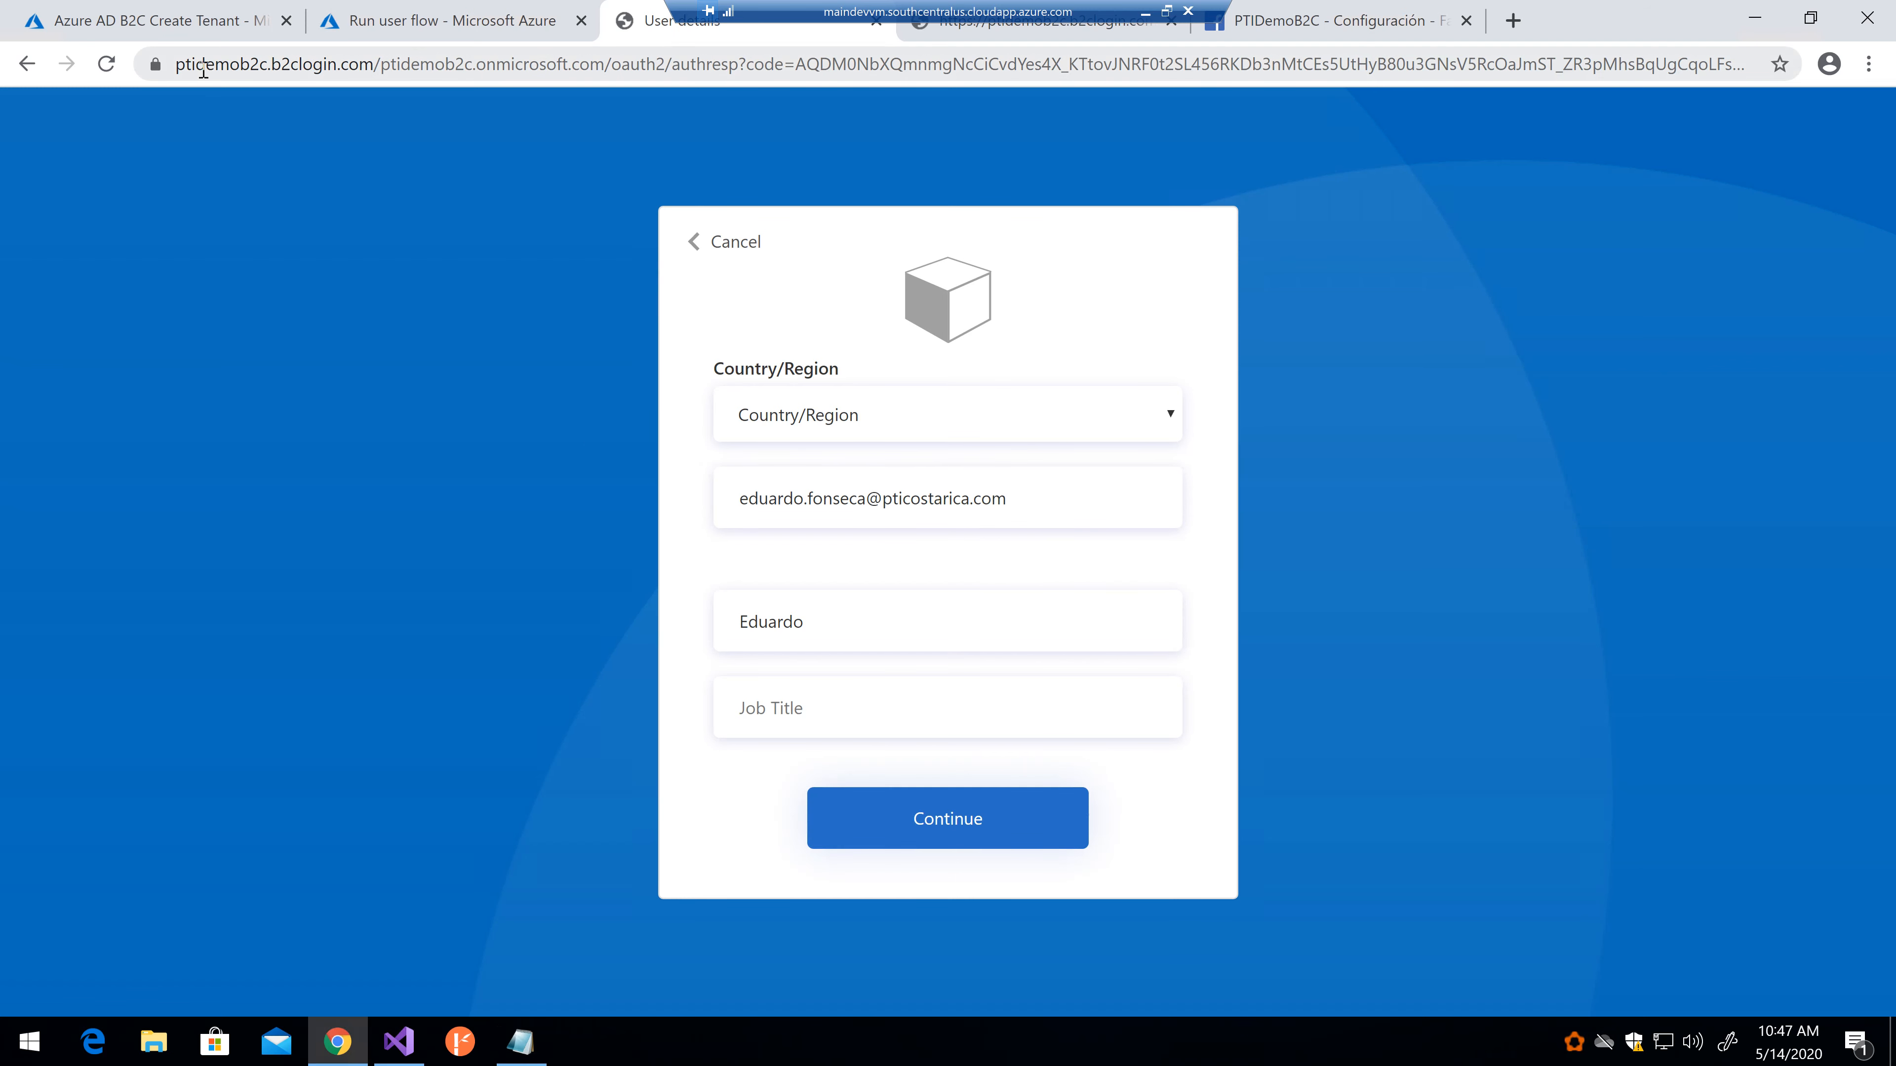
# Step: Examine the b2clogin.com domain in the address of the sign-up details page
pyautogui.click(369, 64)
pyautogui.click(416, 64)
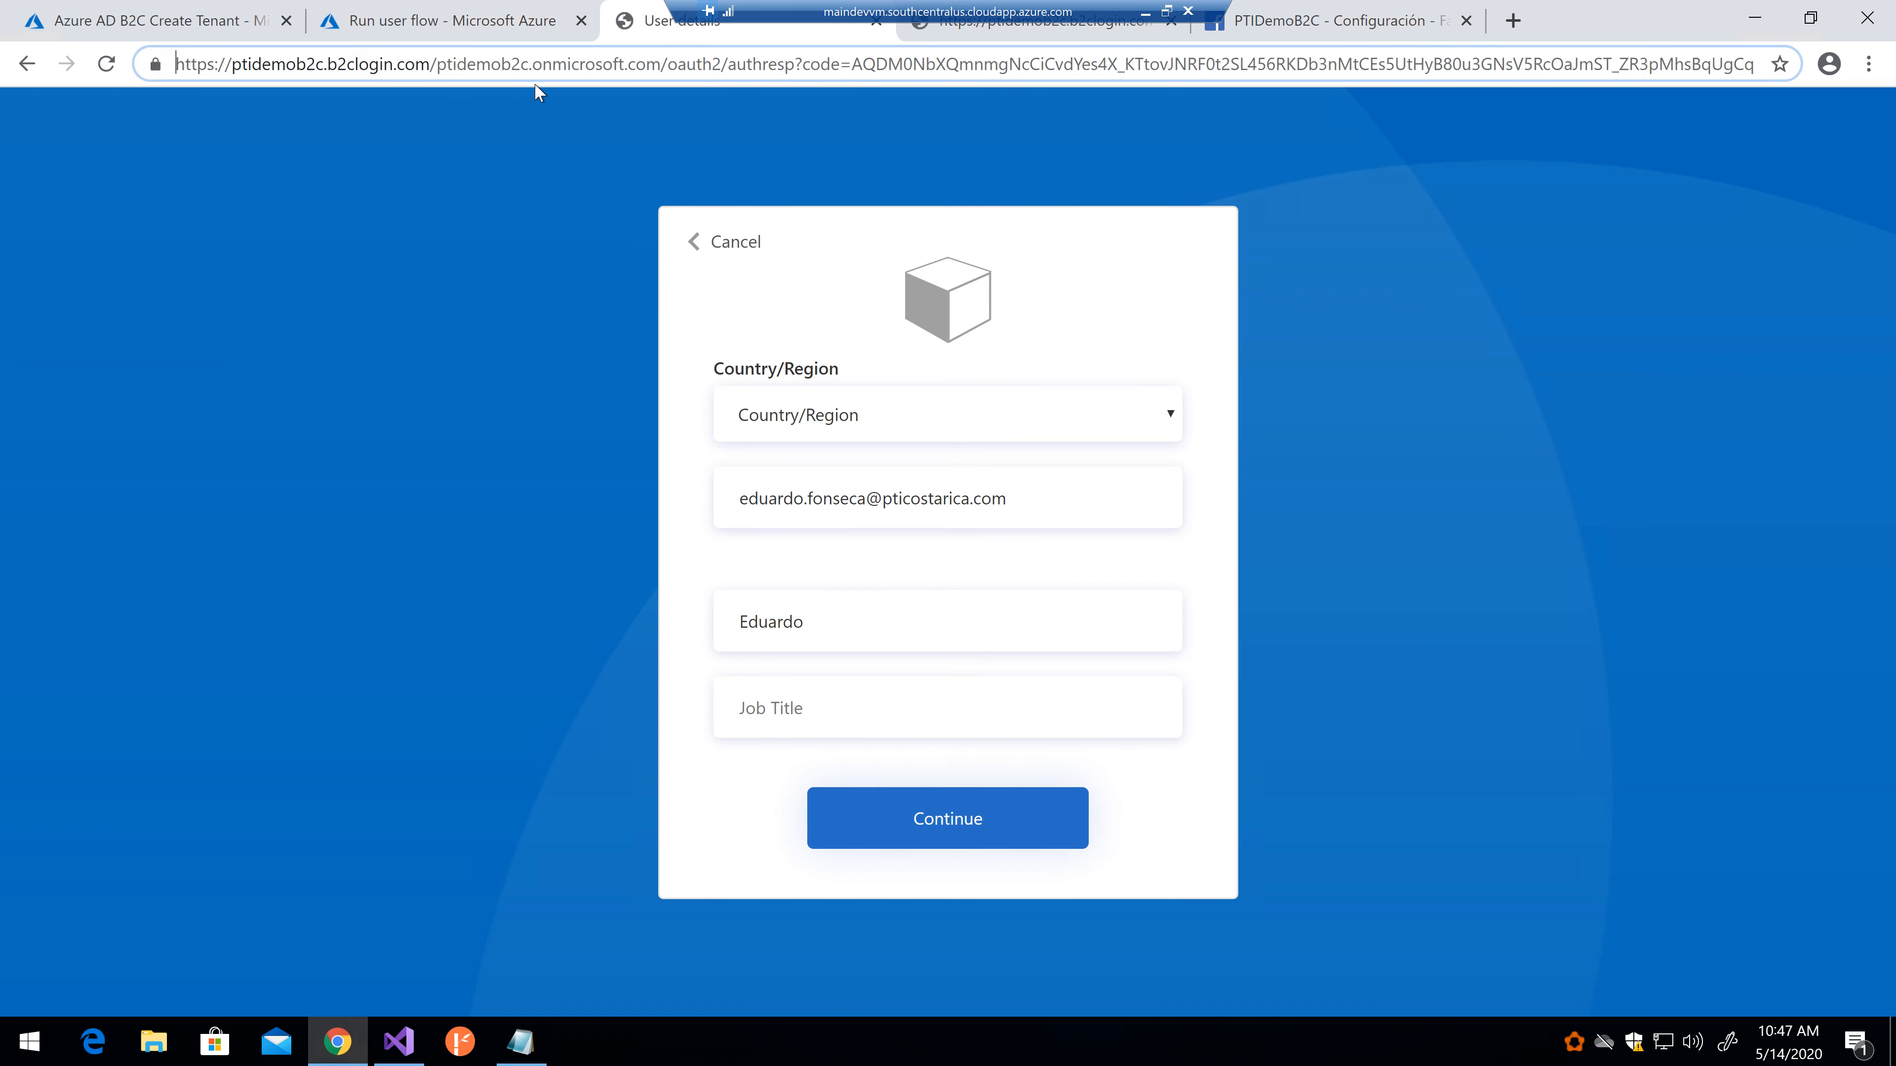
pyautogui.hotkey('ctrl', 'shift', 'Right')
pyautogui.hotkey('ctrl', 'shift', 'Right')
pyautogui.hotkey('ctrl', 'shift', 'Right')
pyautogui.hotkey('ctrl', 'shift', 'Right')
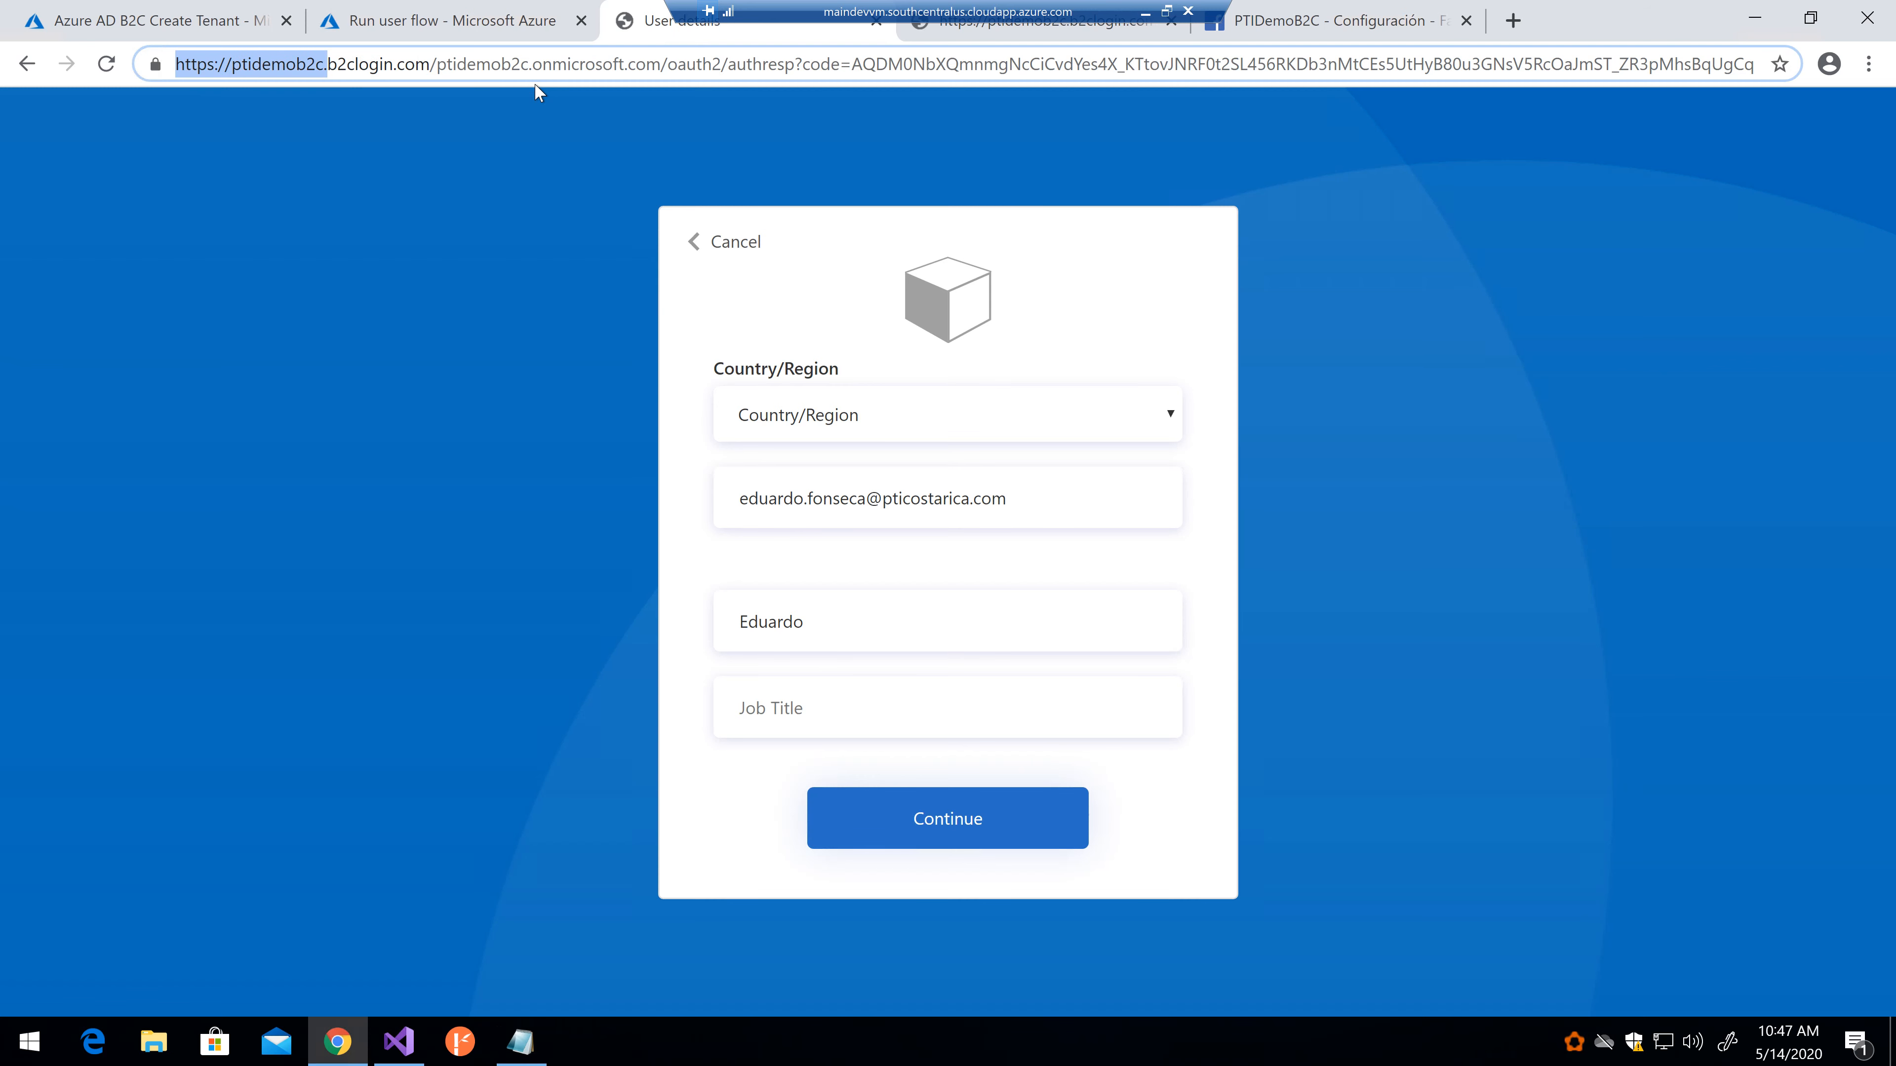
pyautogui.hotkey('shift', 'Left')
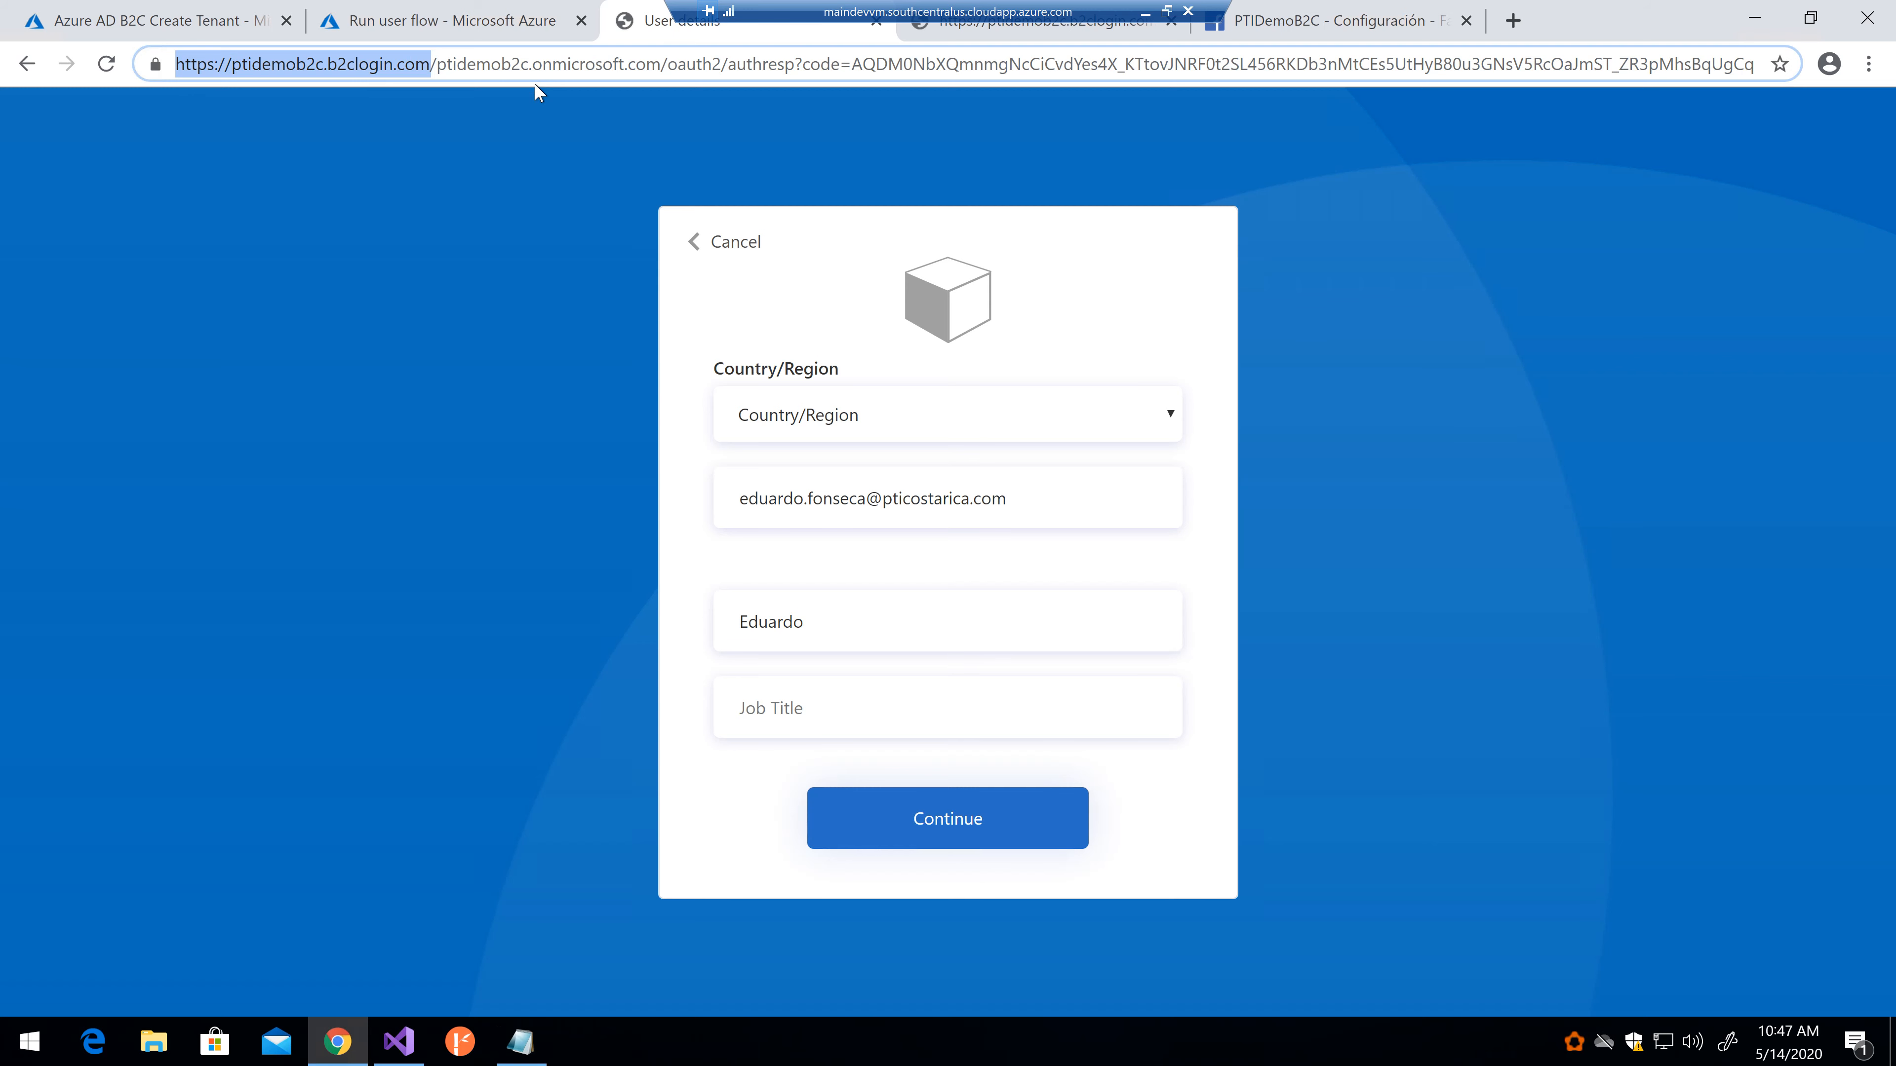
# Step: Set the country/region on the sign-up details form to United States
pyautogui.click(1161, 432)
pyautogui.scroll(-10, 1055, 628)
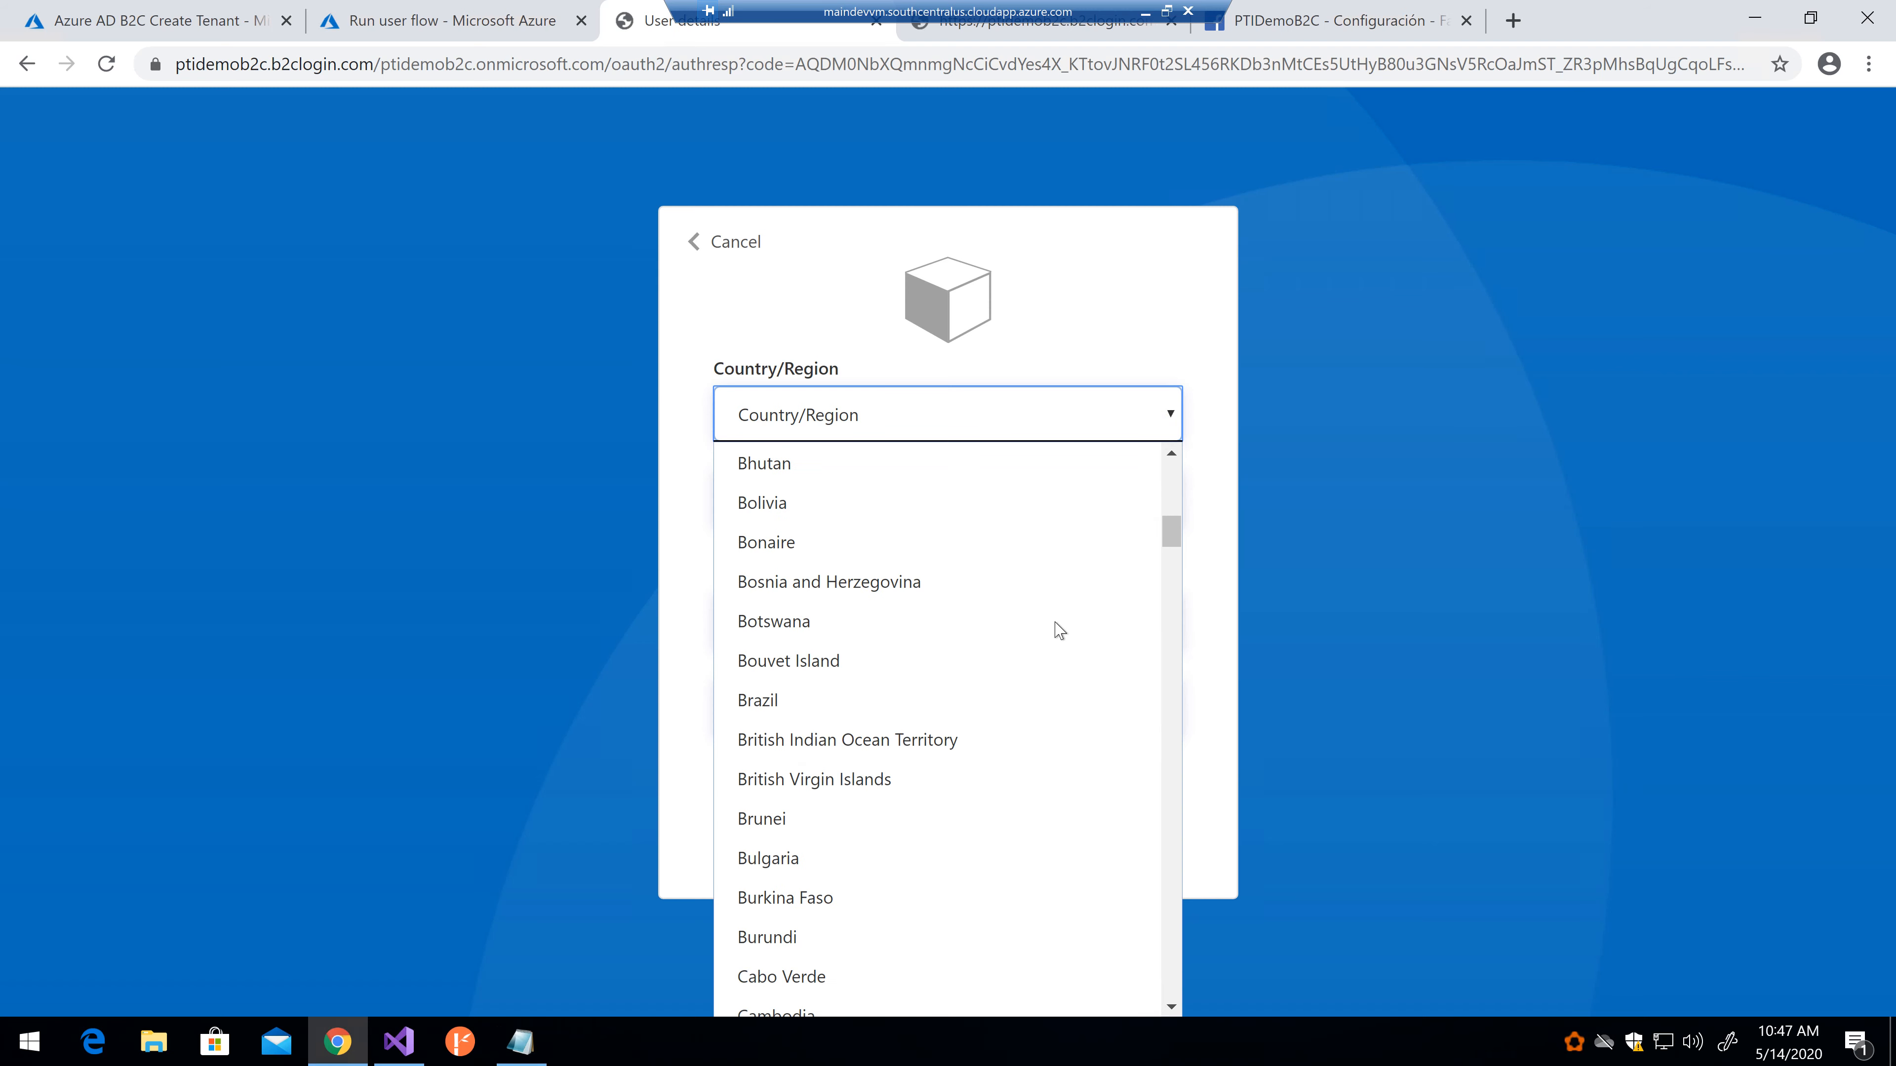
pyautogui.press('u')
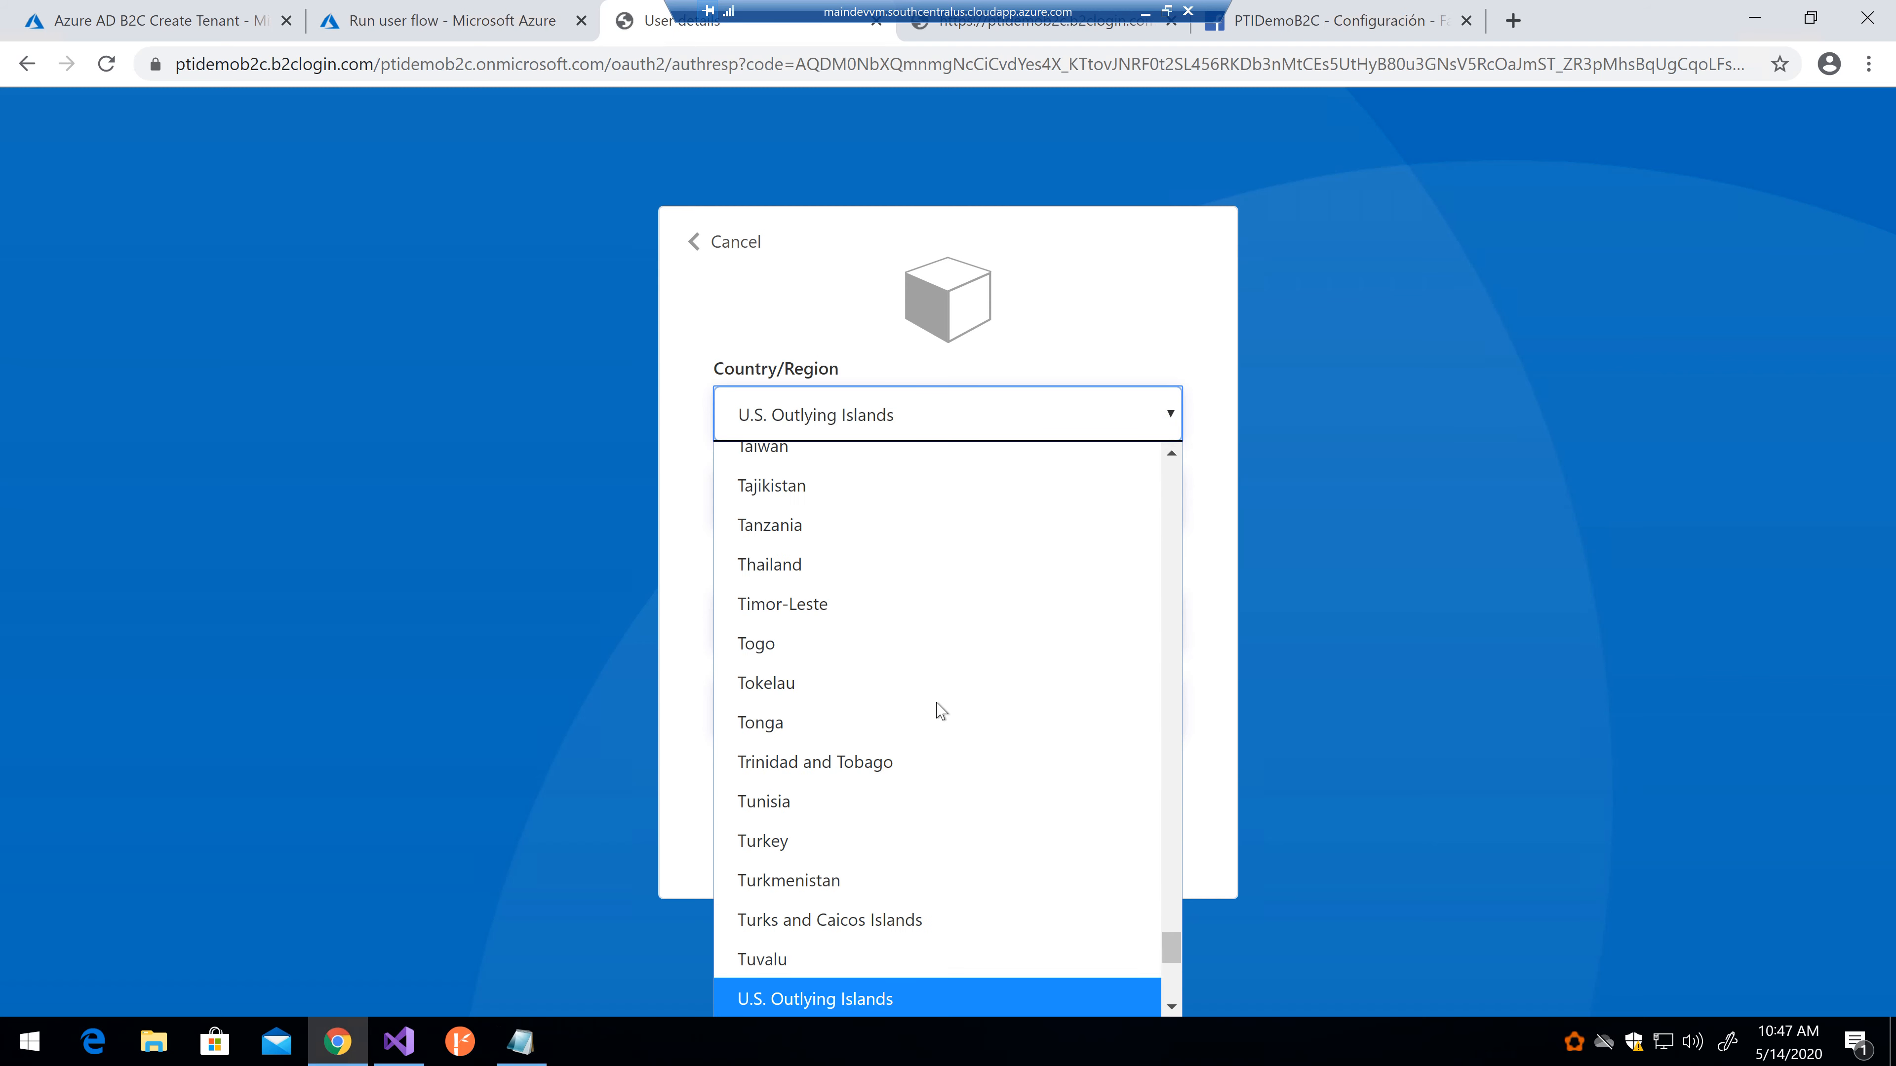
pyautogui.scroll(-6, 914, 865)
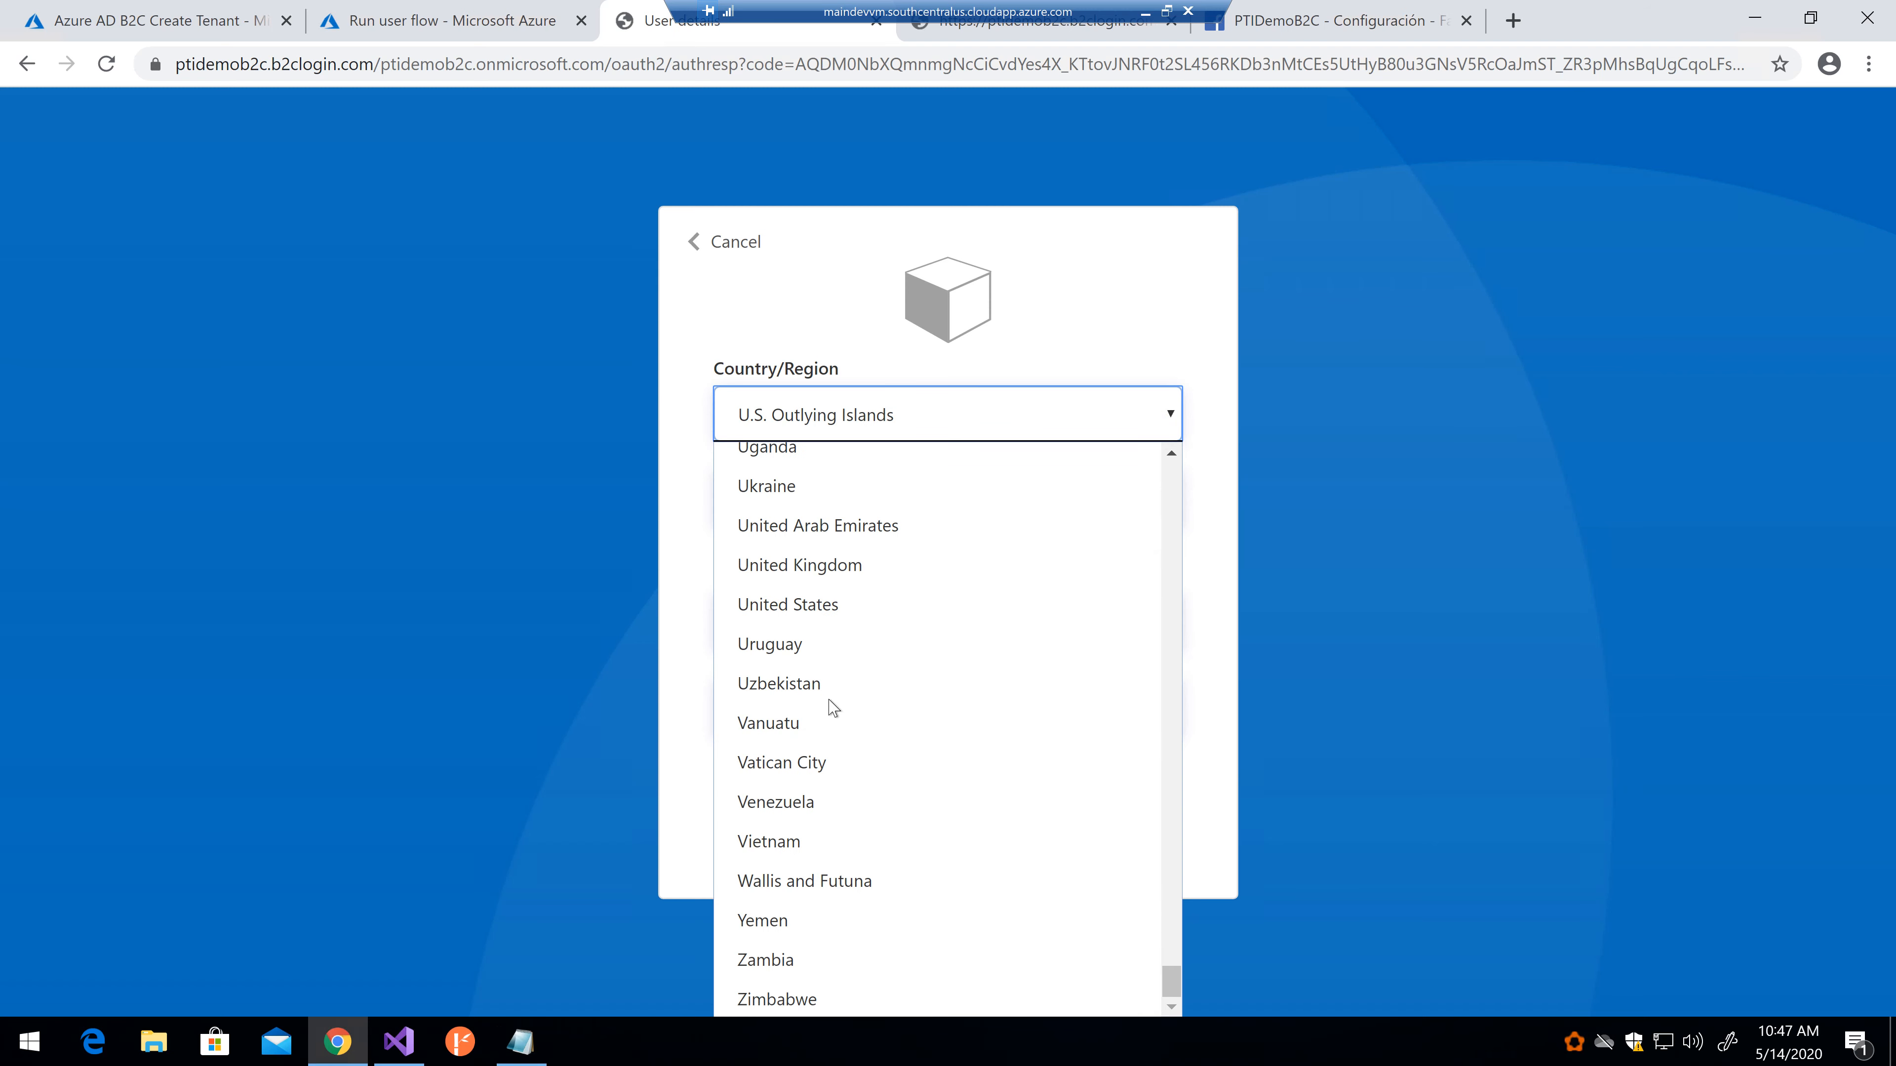
pyautogui.click(828, 617)
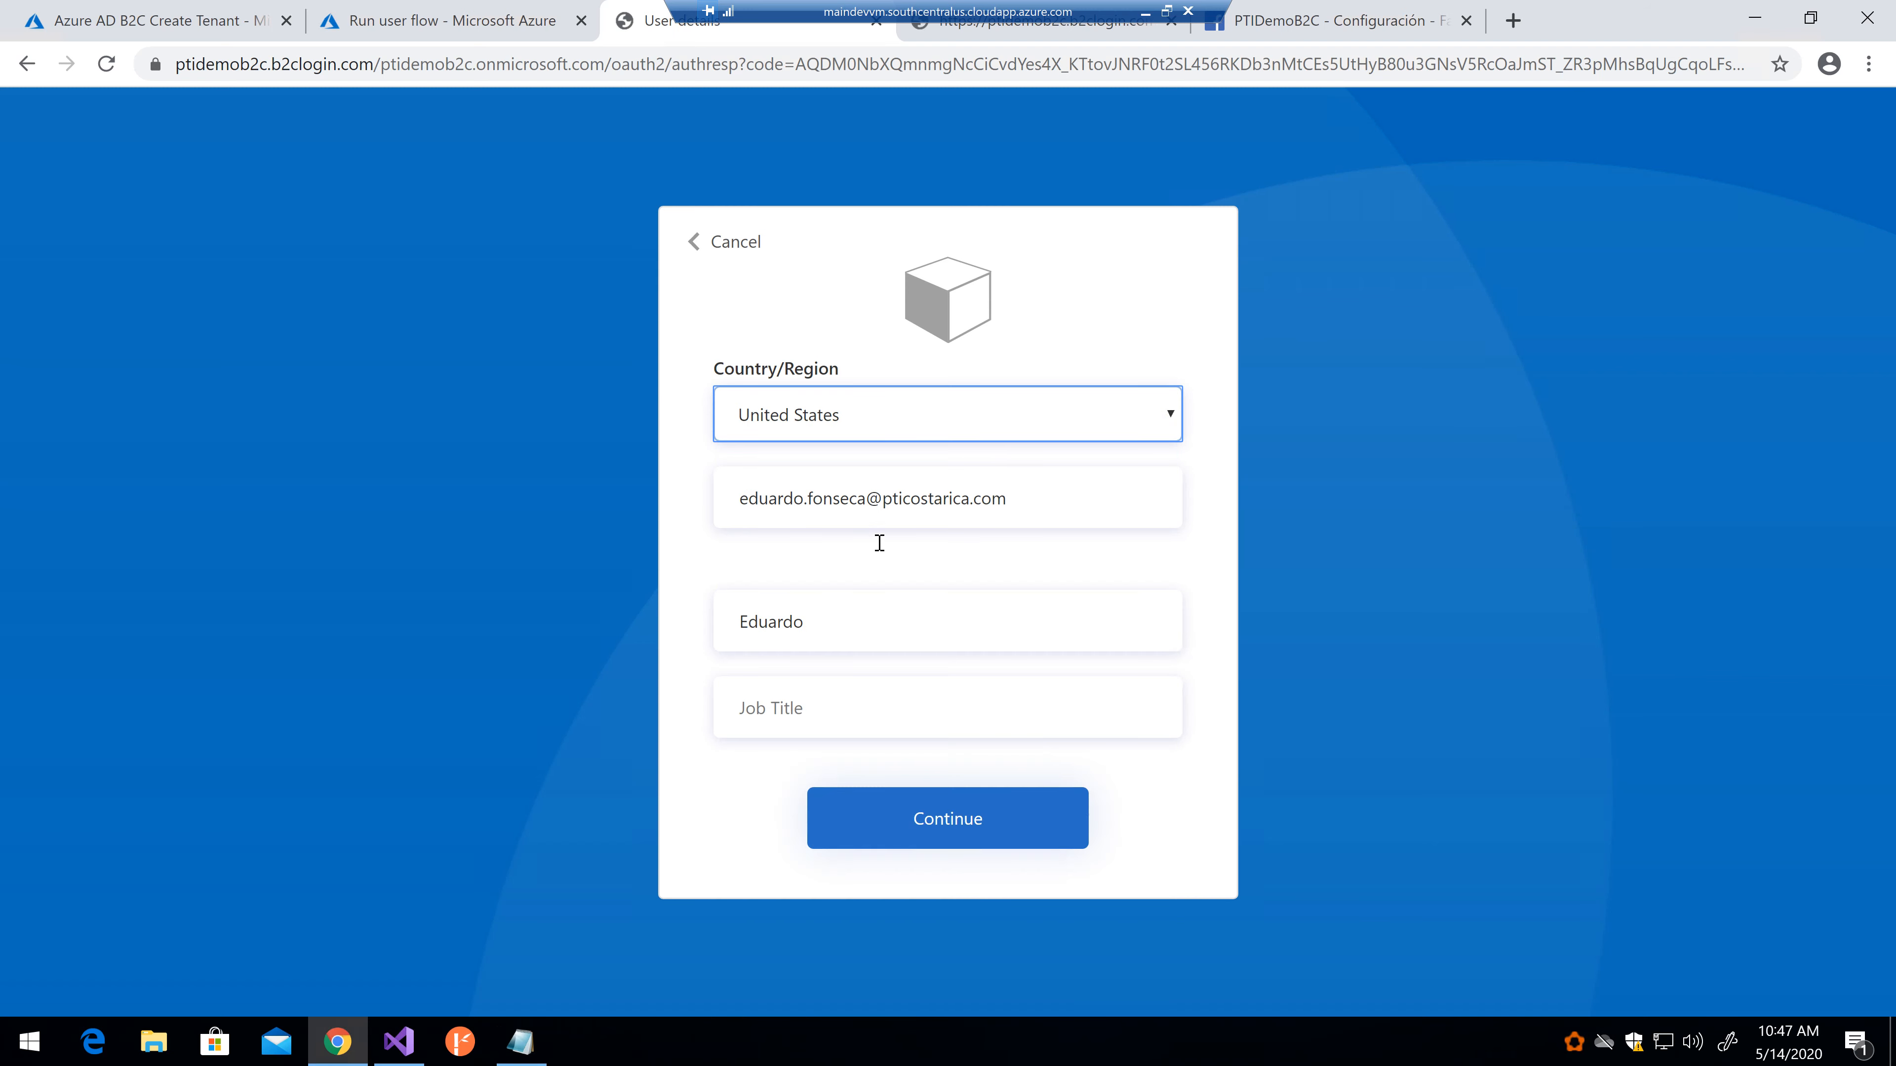
# Step: Enter Senior Software Engineer as the job title and submit the sign-up details
pyautogui.click(799, 620)
pyautogui.click(813, 708)
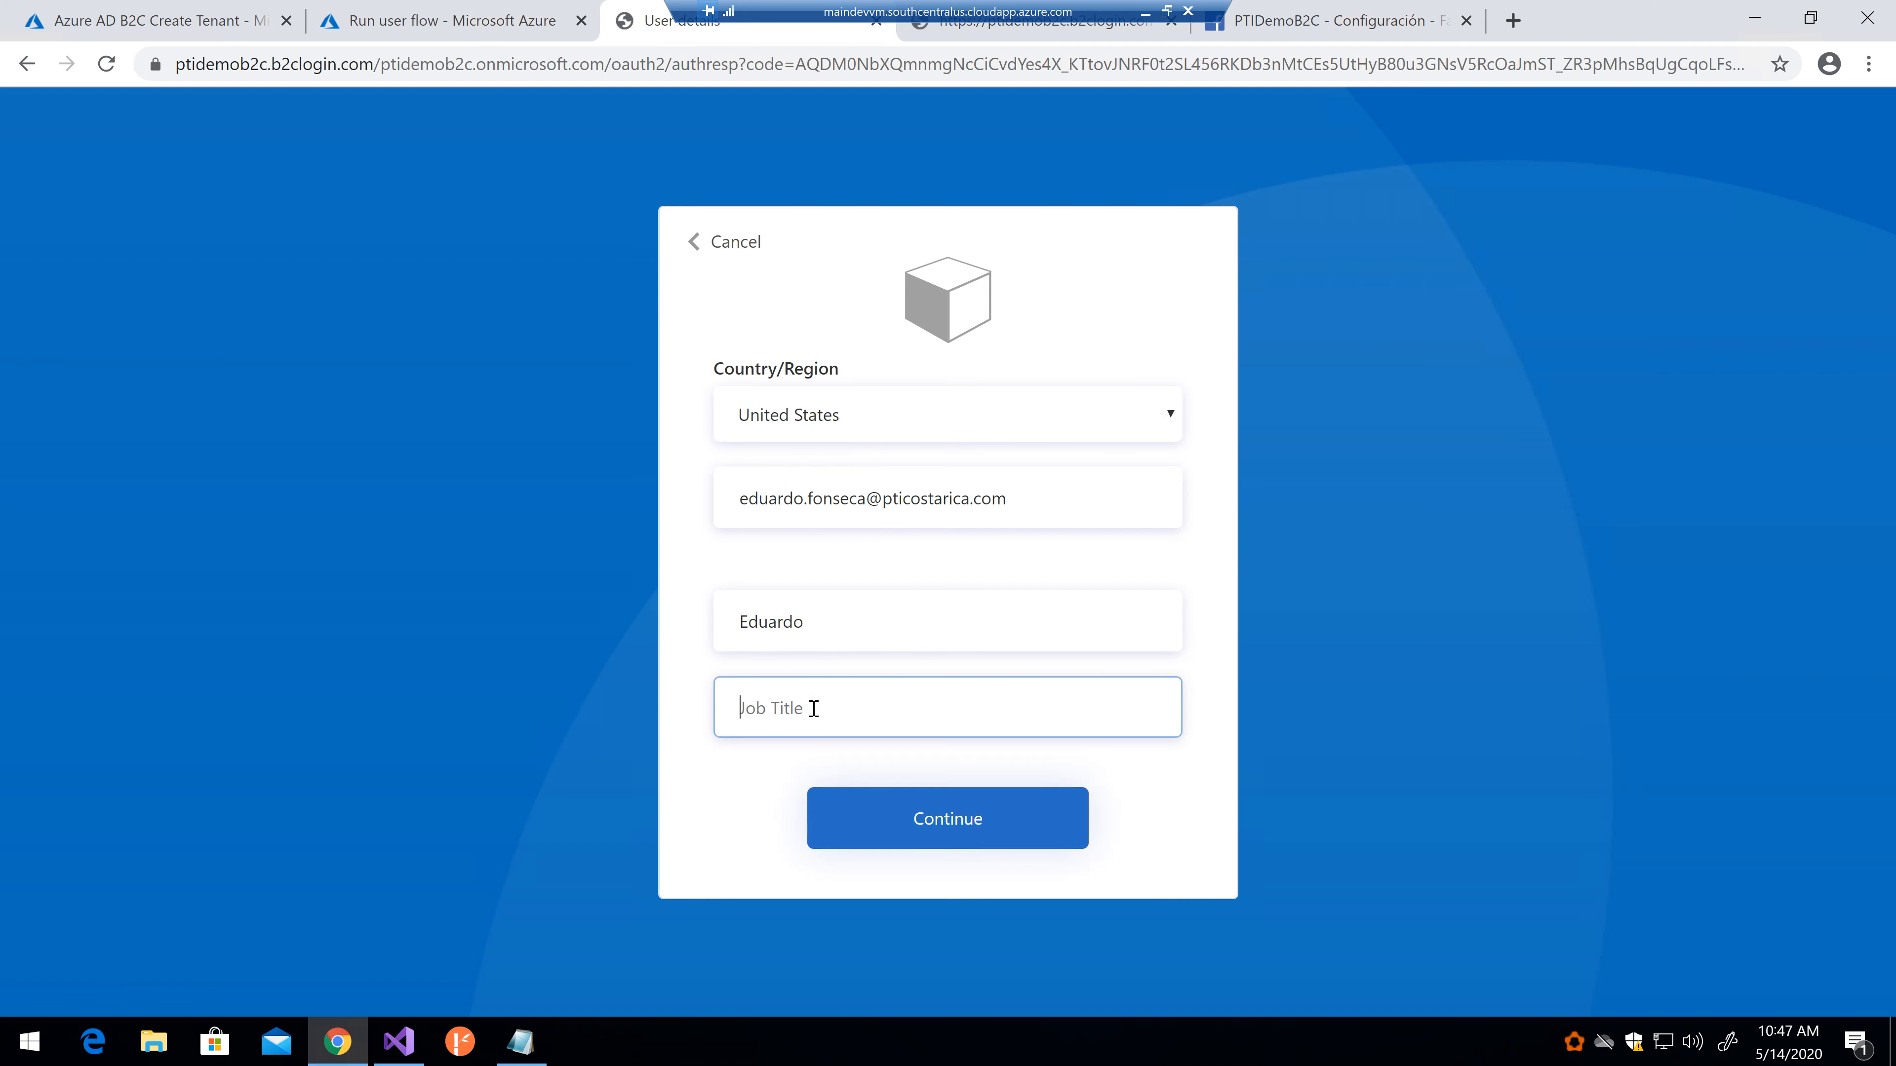
pyautogui.write('Senior software Engineer')
pyautogui.press('Left')
pyautogui.press('Left')
pyautogui.press('Right')
pyautogui.press('Right')
pyautogui.press('Right')
pyautogui.press('BackSpace')
pyautogui.write('S')
pyautogui.click(929, 843)
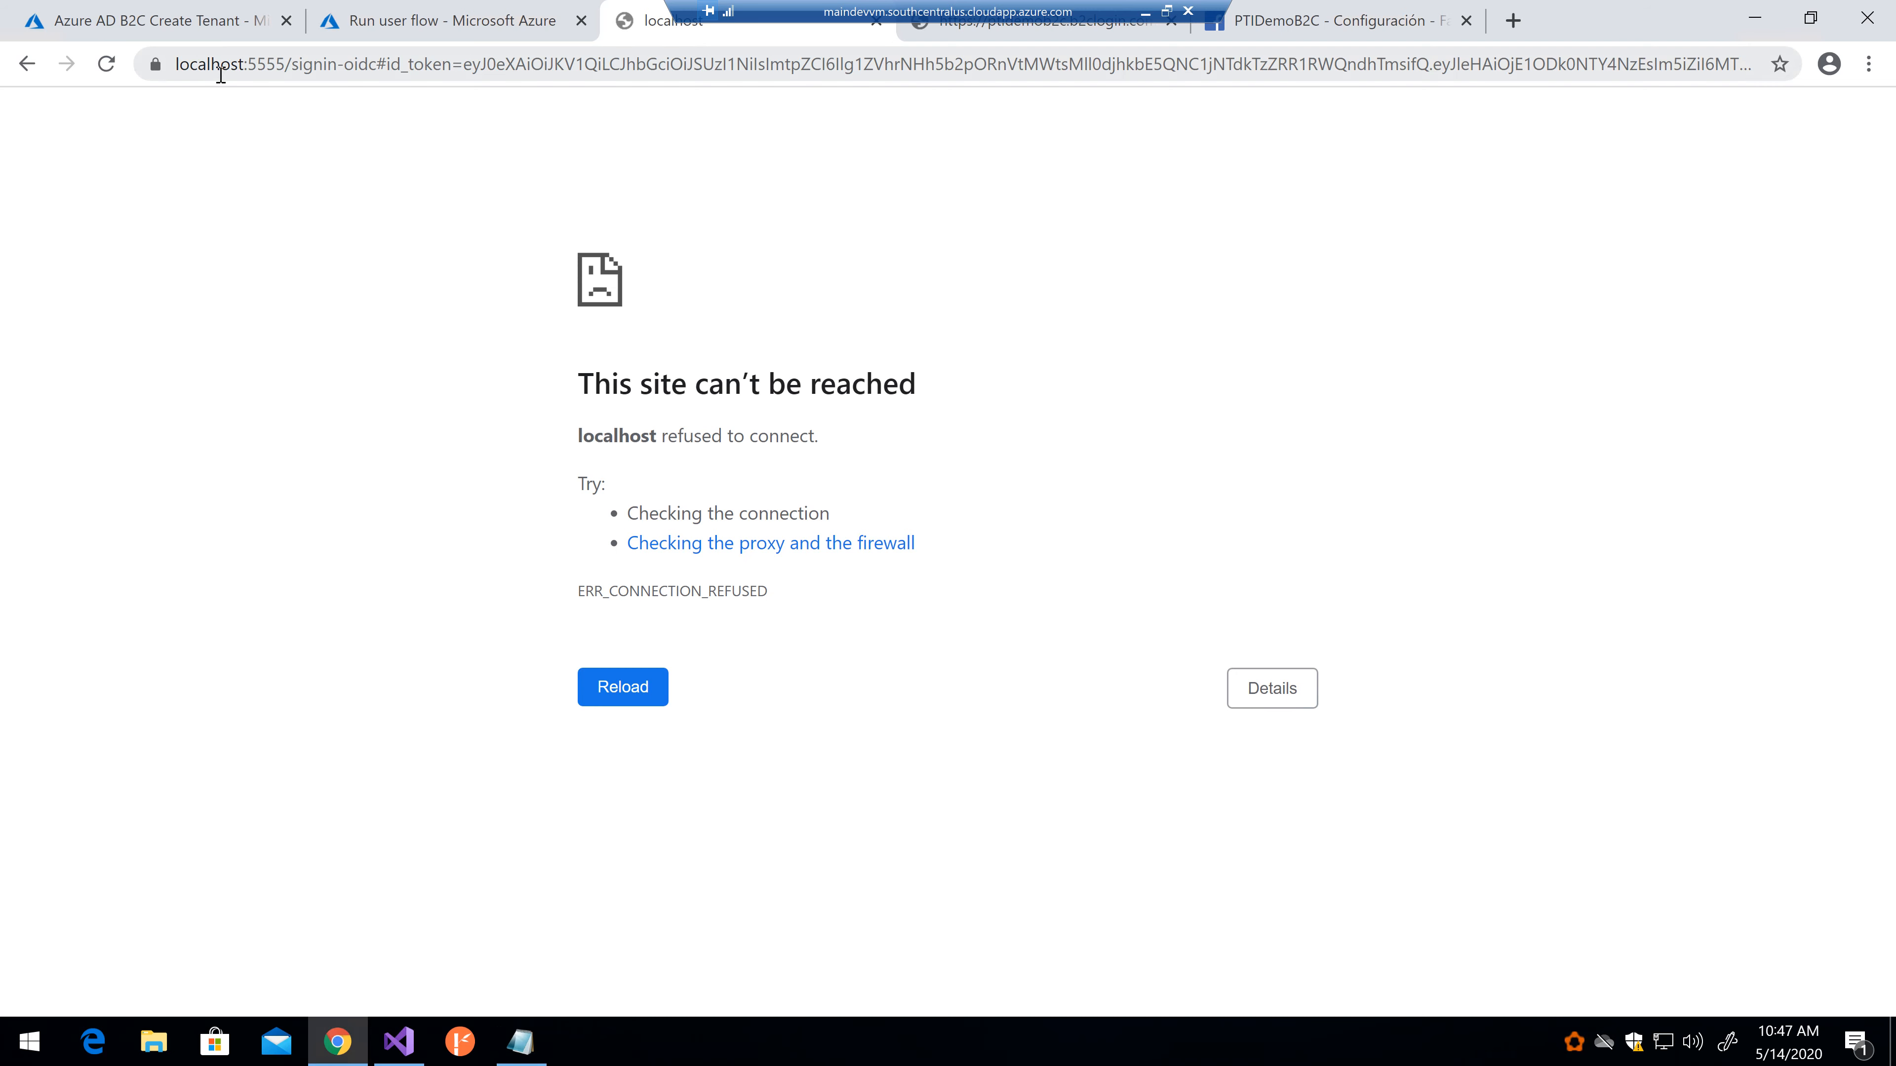
# Step: Reload the localhost:5555/signin-oidc redirect page and copy its full address, including the ID token
pyautogui.press('F5')
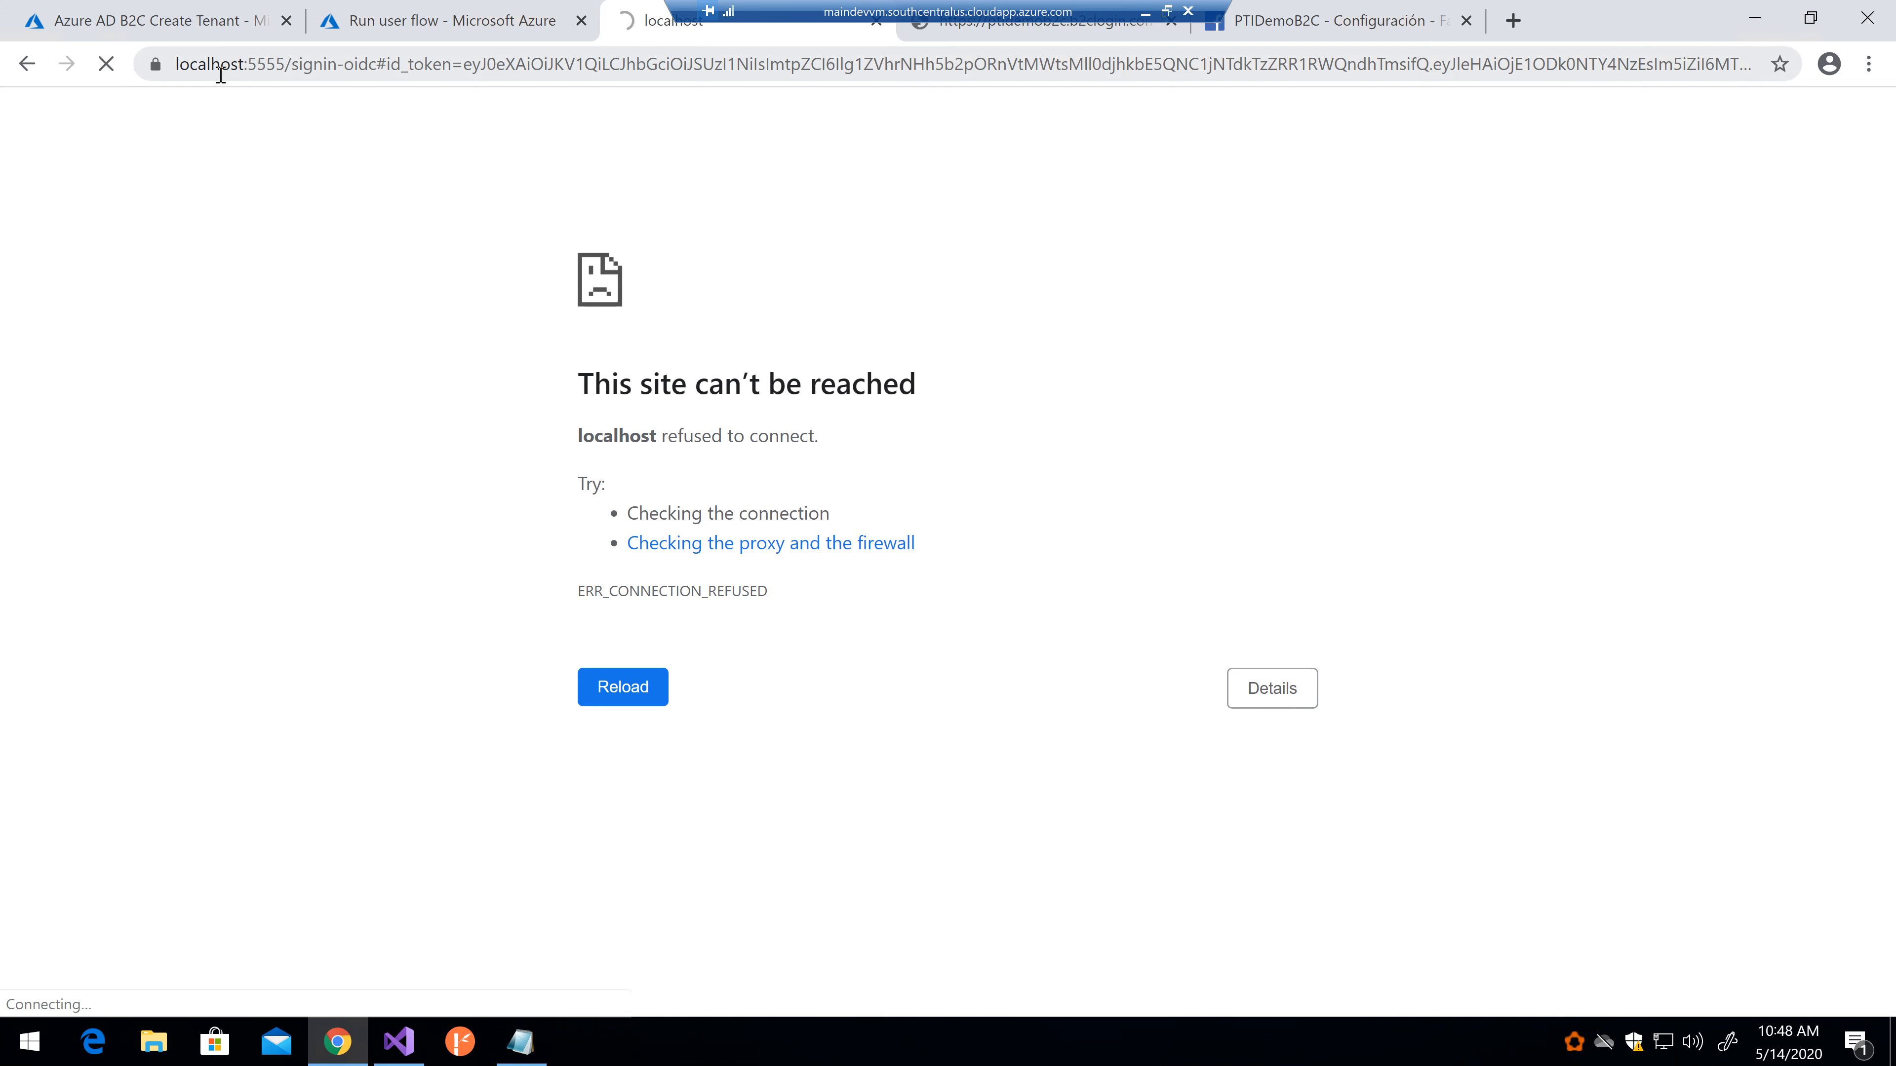
pyautogui.click(246, 73)
pyautogui.doubleClick(246, 72)
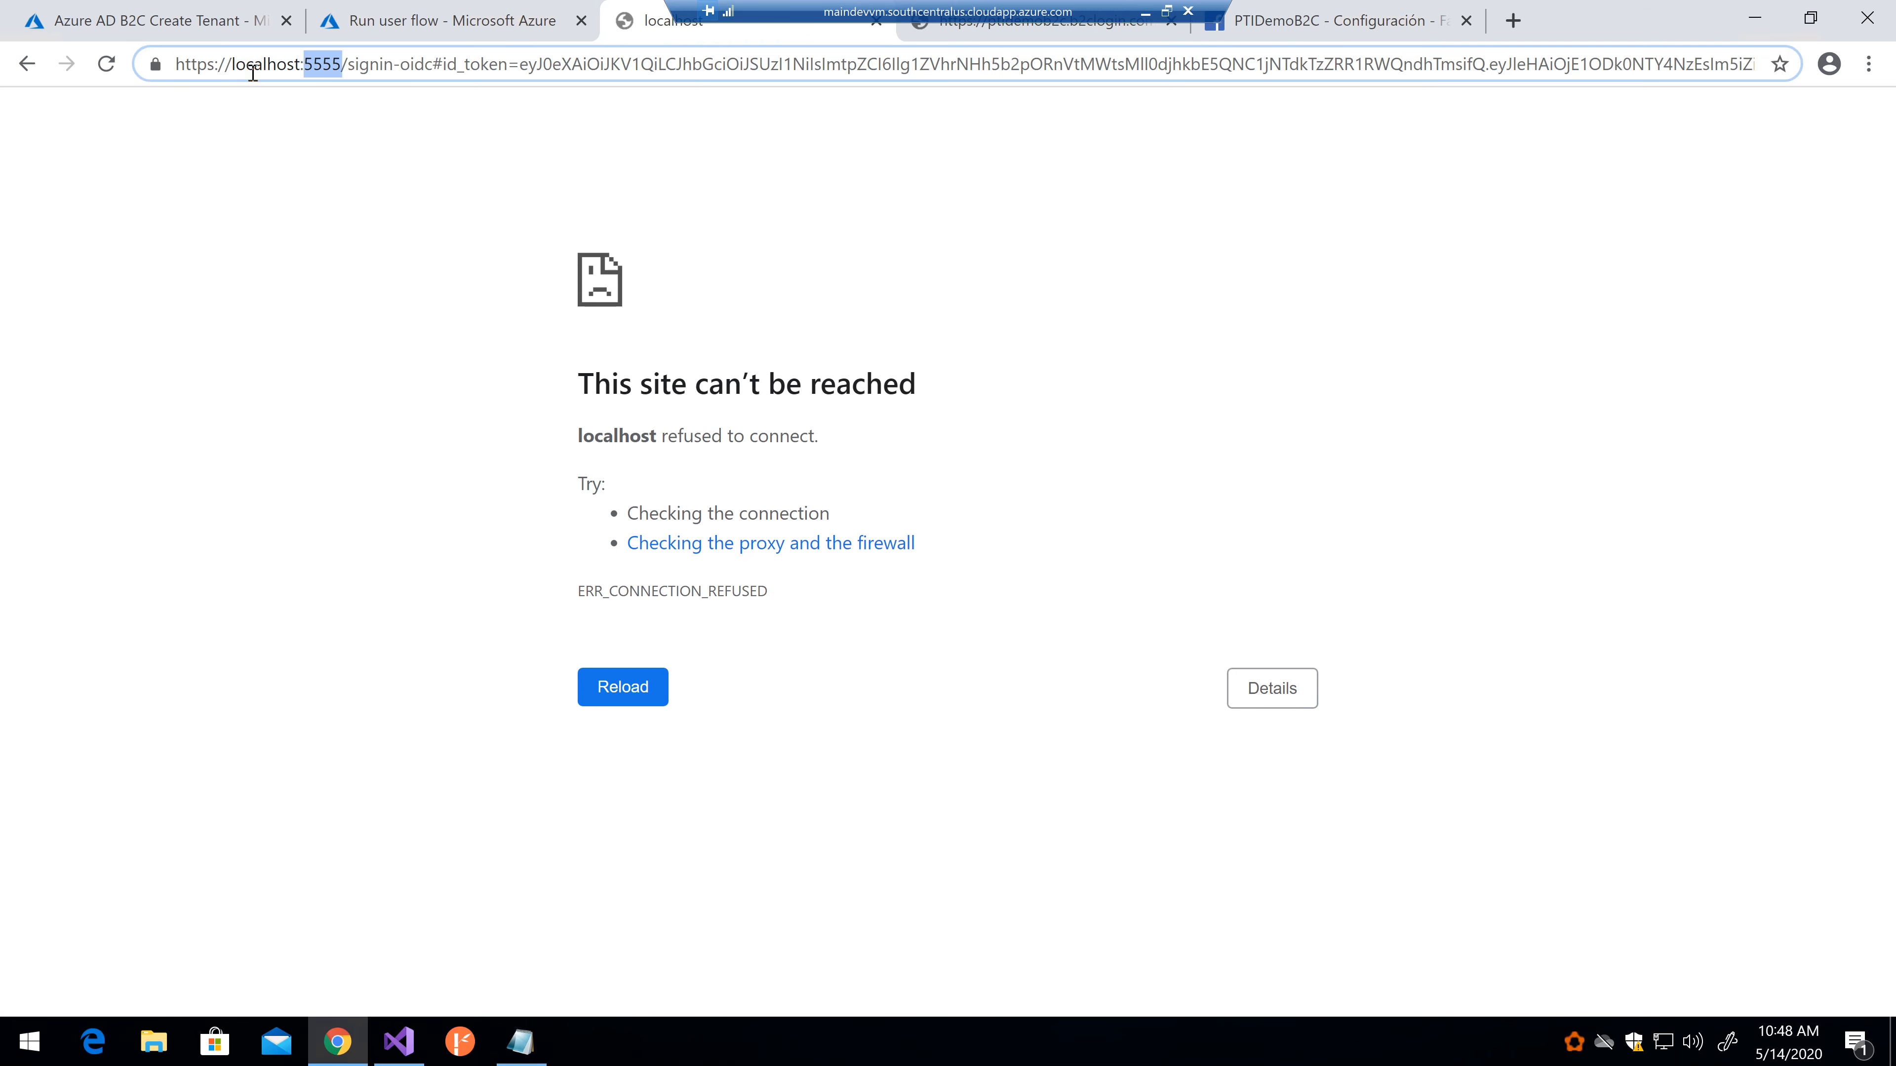
pyautogui.click(253, 73)
pyautogui.tripleClick(252, 72)
pyautogui.hotkey('ctrl', 'c')
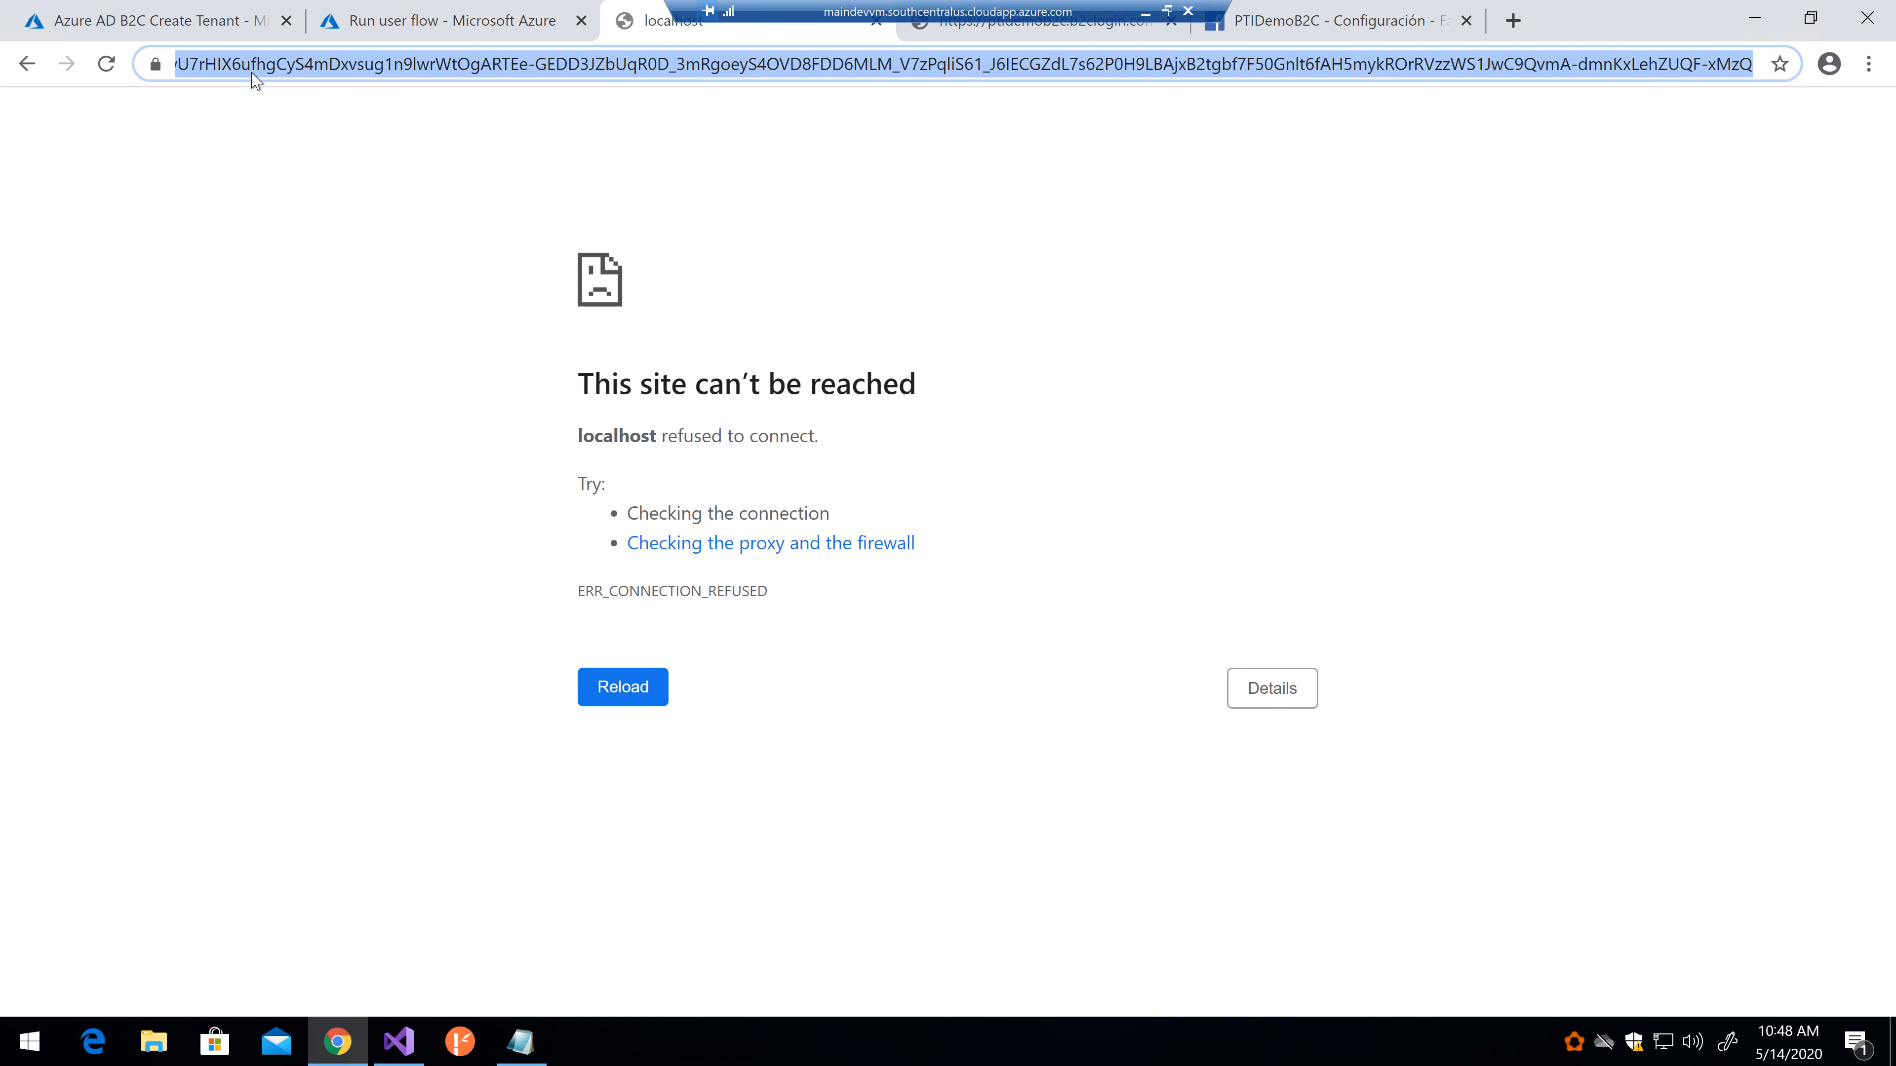
# Step: Switch to Notepad and replace its contents with the copied redirect URL containing the ID token
pyautogui.click(539, 1042)
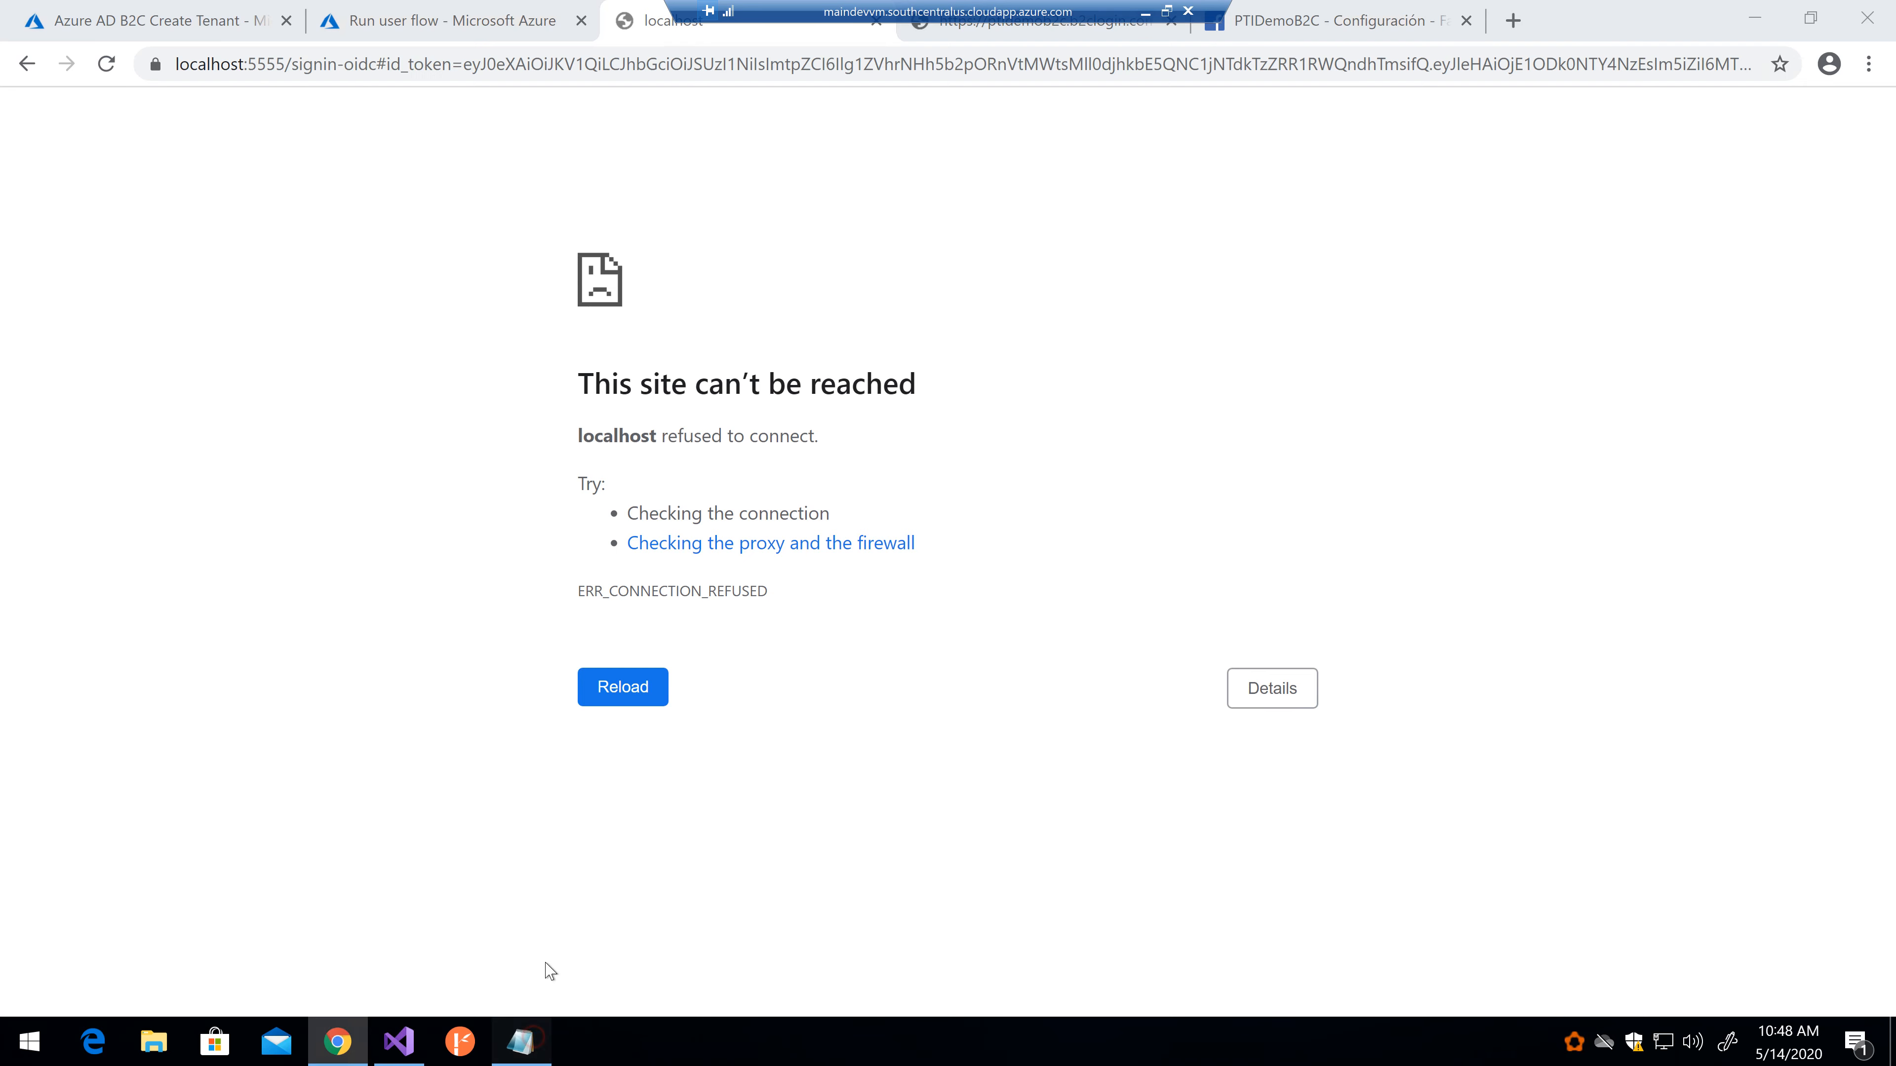
pyautogui.click(618, 670)
pyautogui.hotkey('ctrl', 'a')
pyautogui.press('Delete')
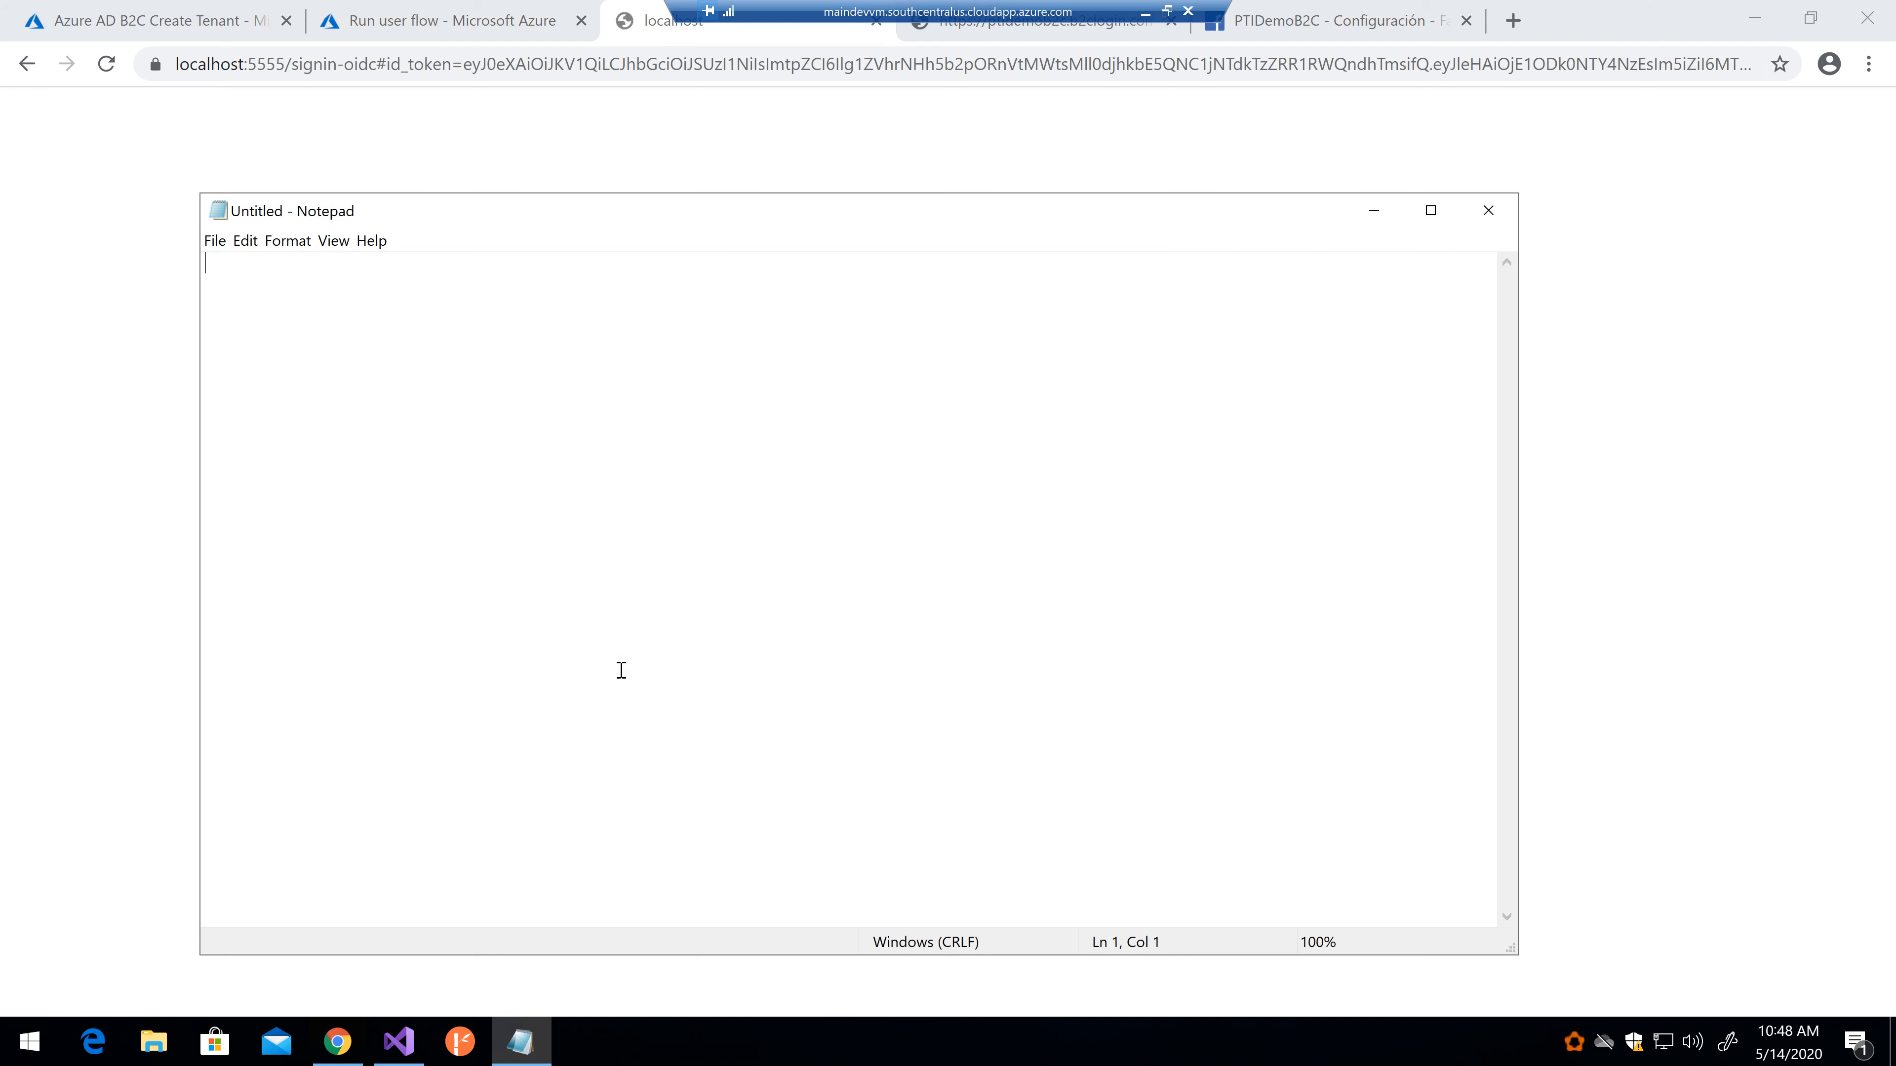
pyautogui.hotkey('ctrl', 'v')
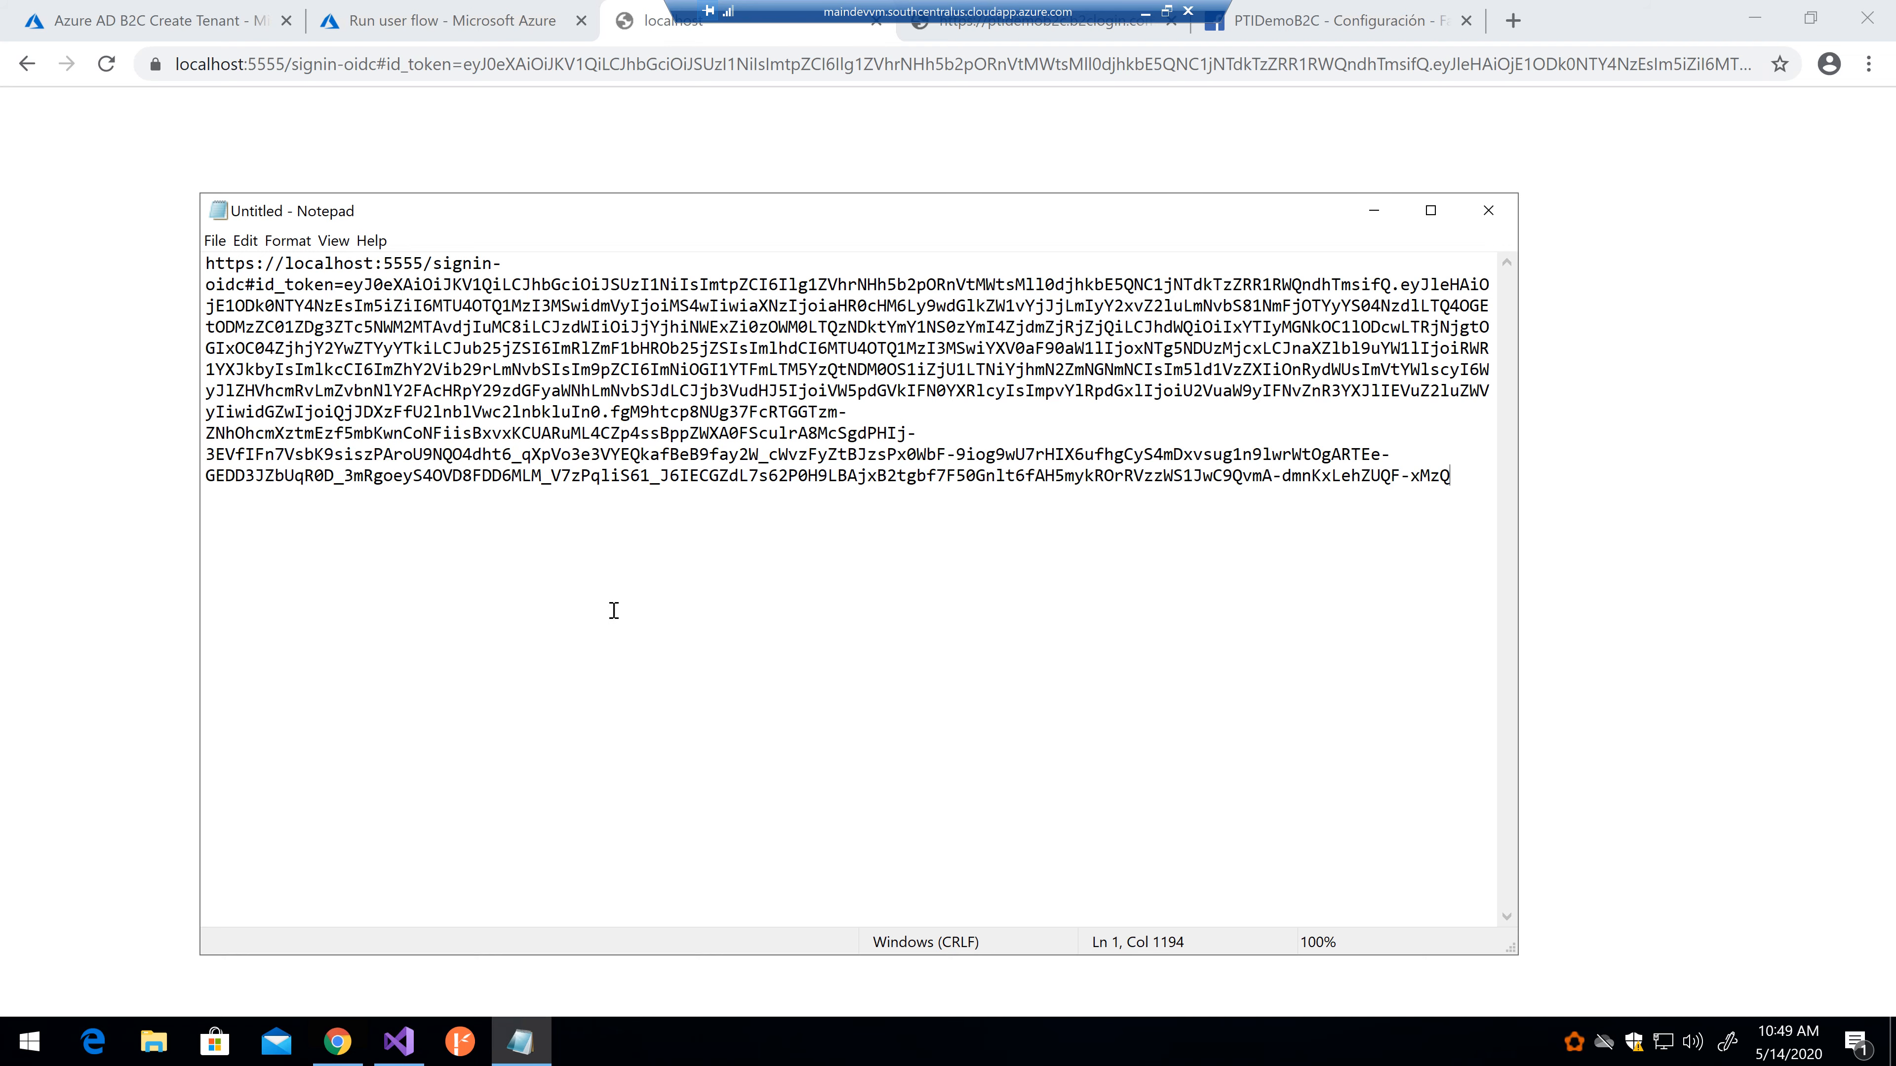
# Step: Return to the Azure portal in the browser and open the Azure AD B2C tenant's users list
pyautogui.click(393, 30)
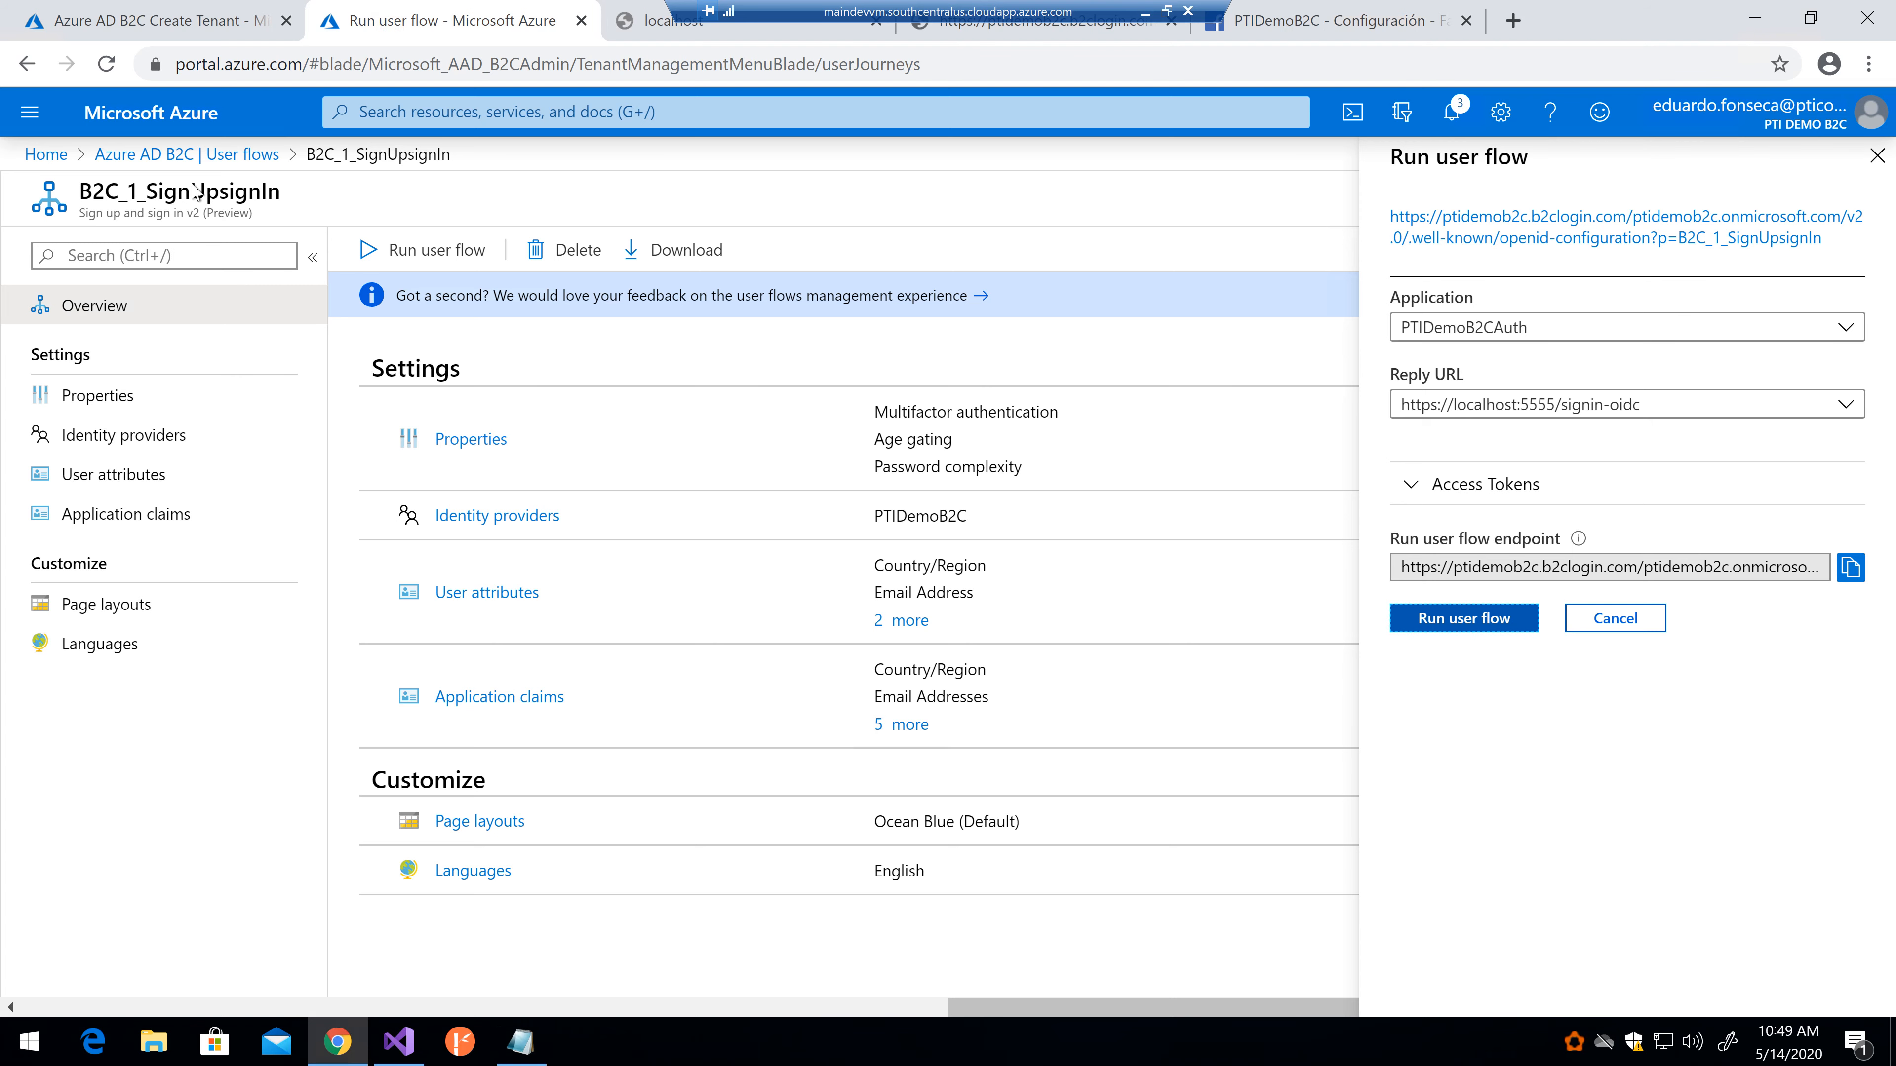
pyautogui.click(173, 156)
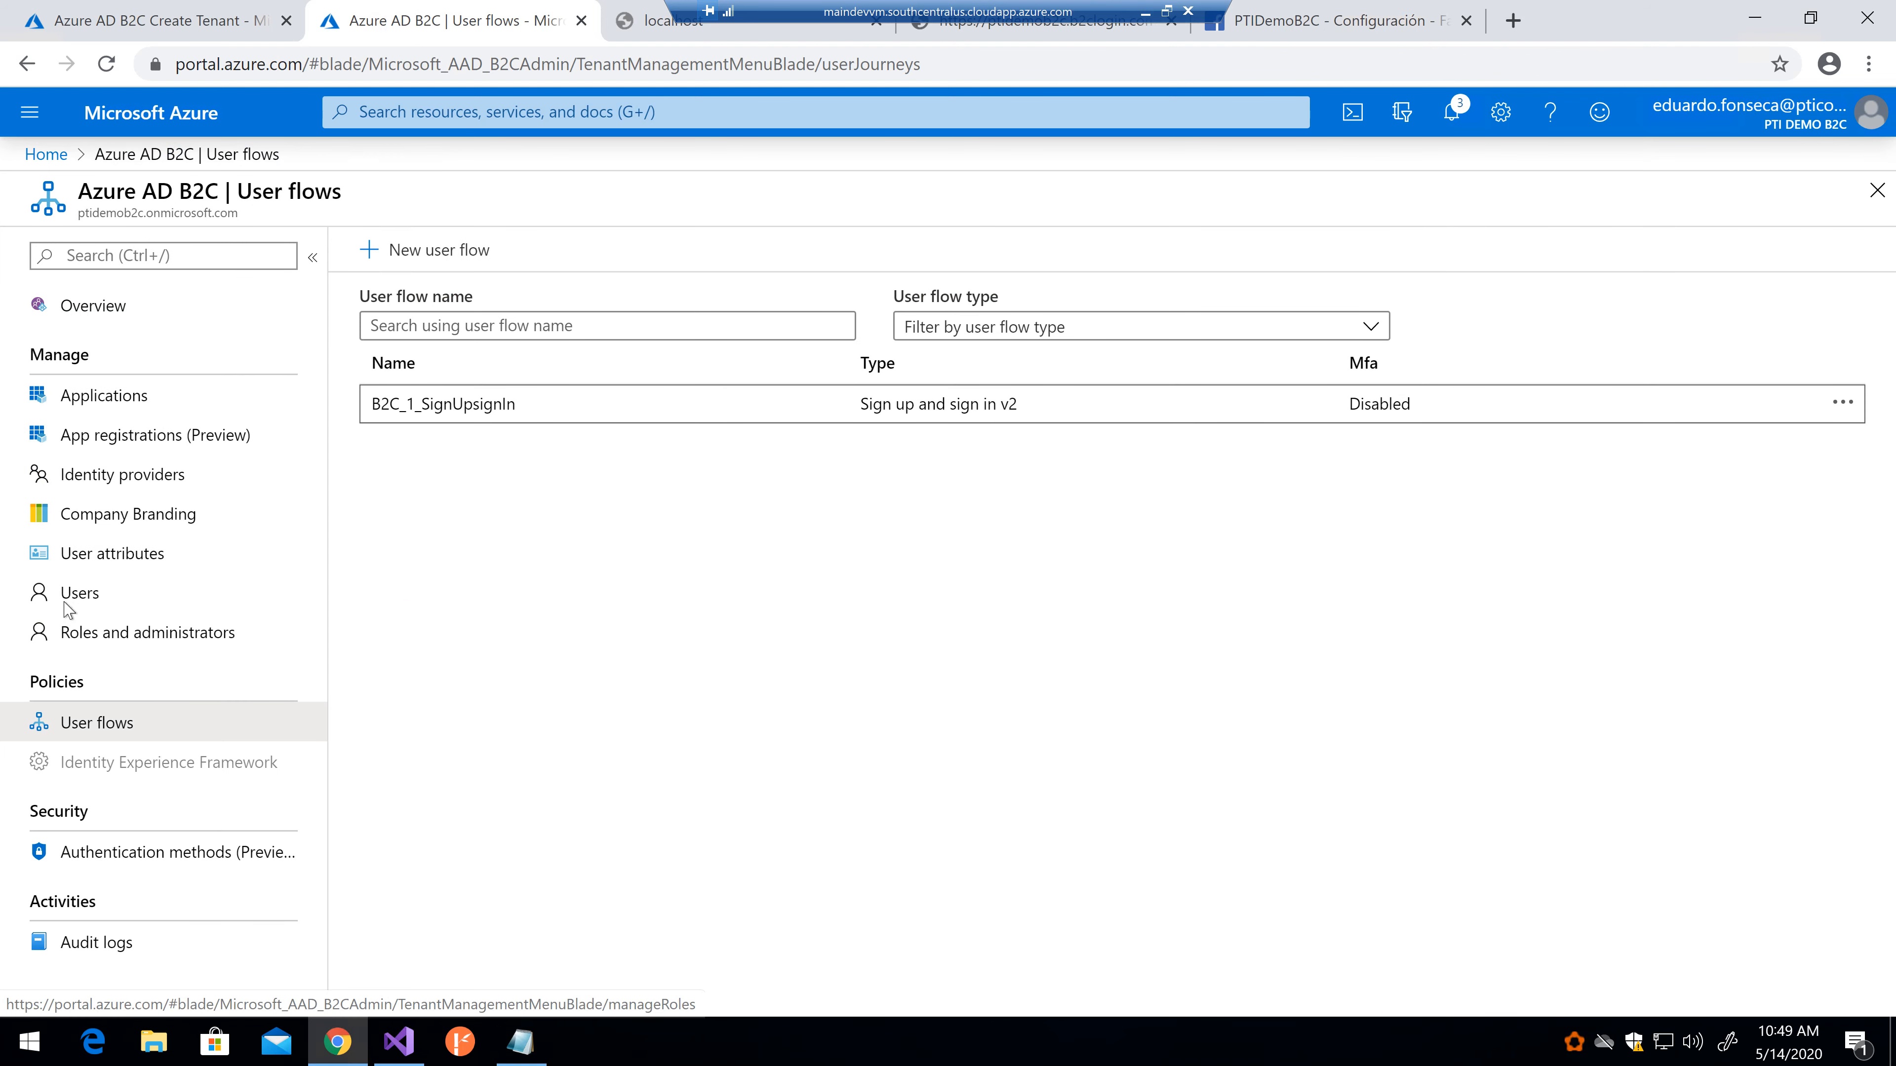
pyautogui.click(79, 594)
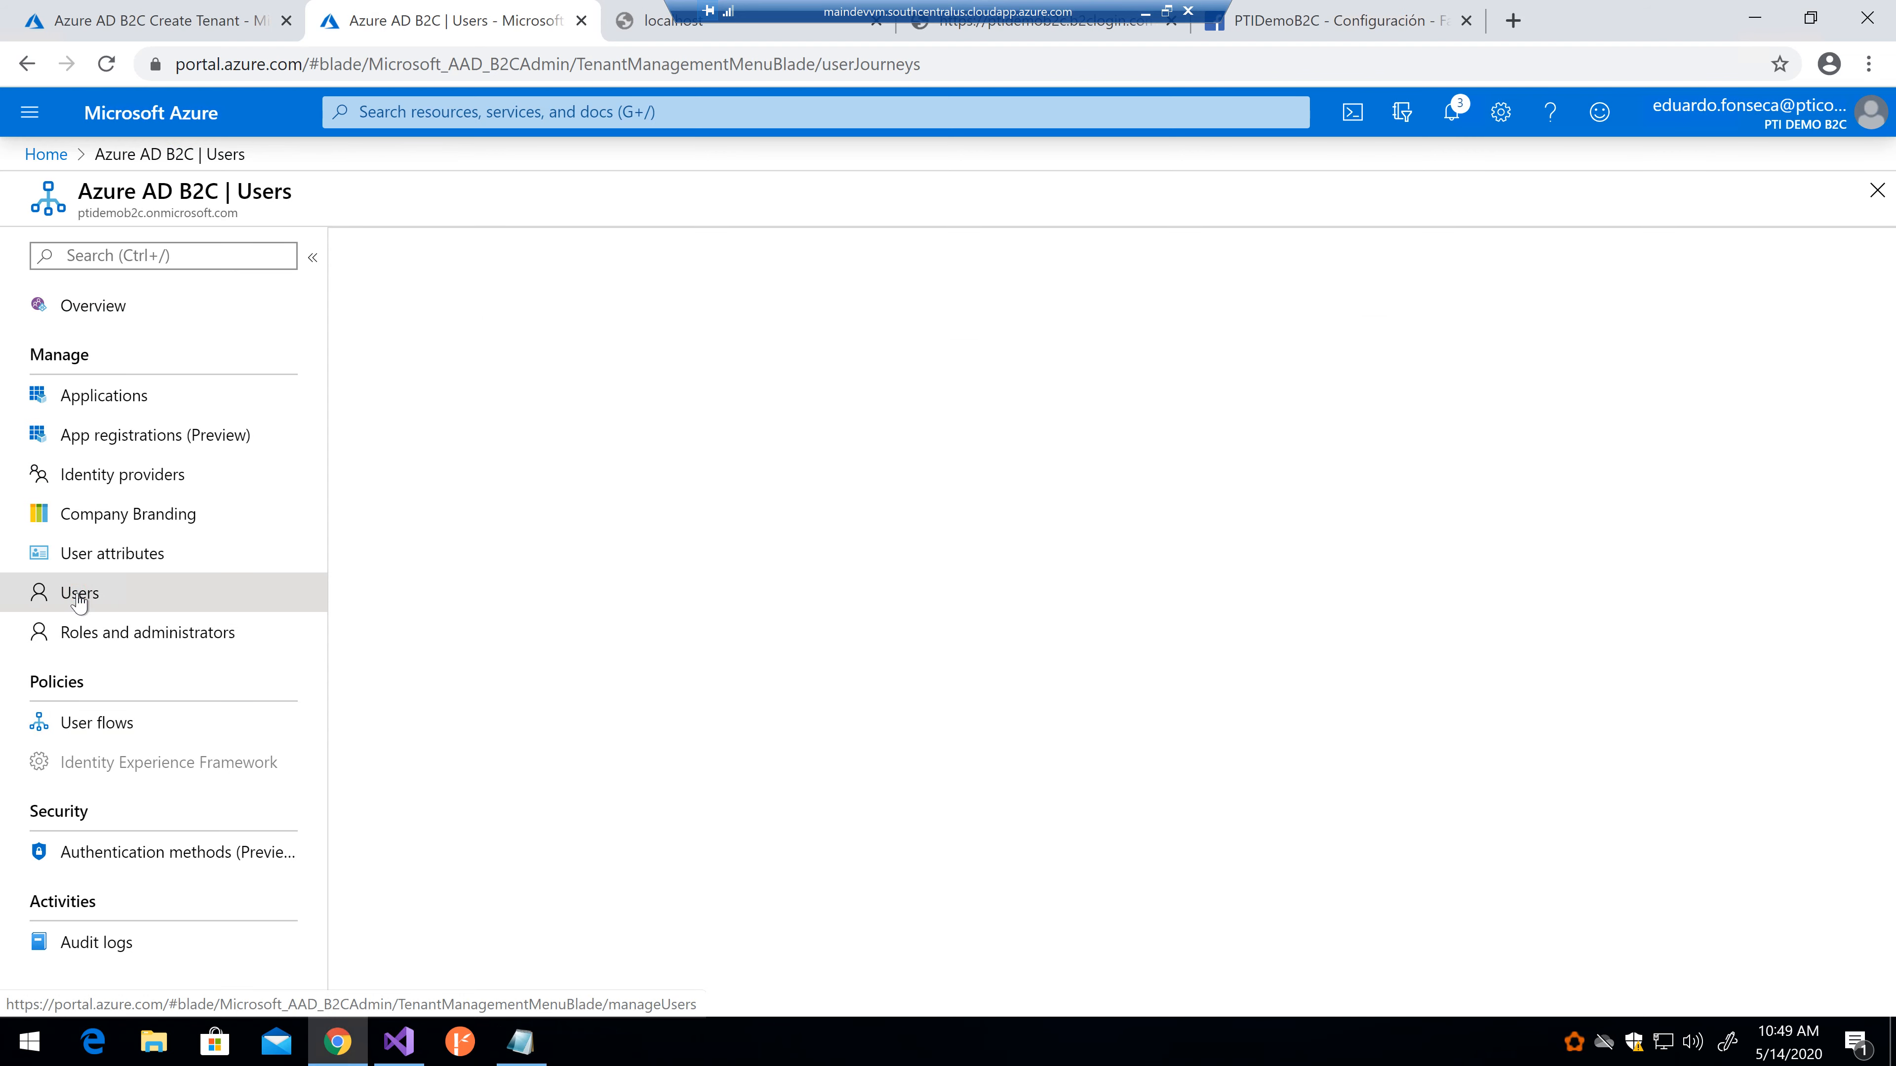